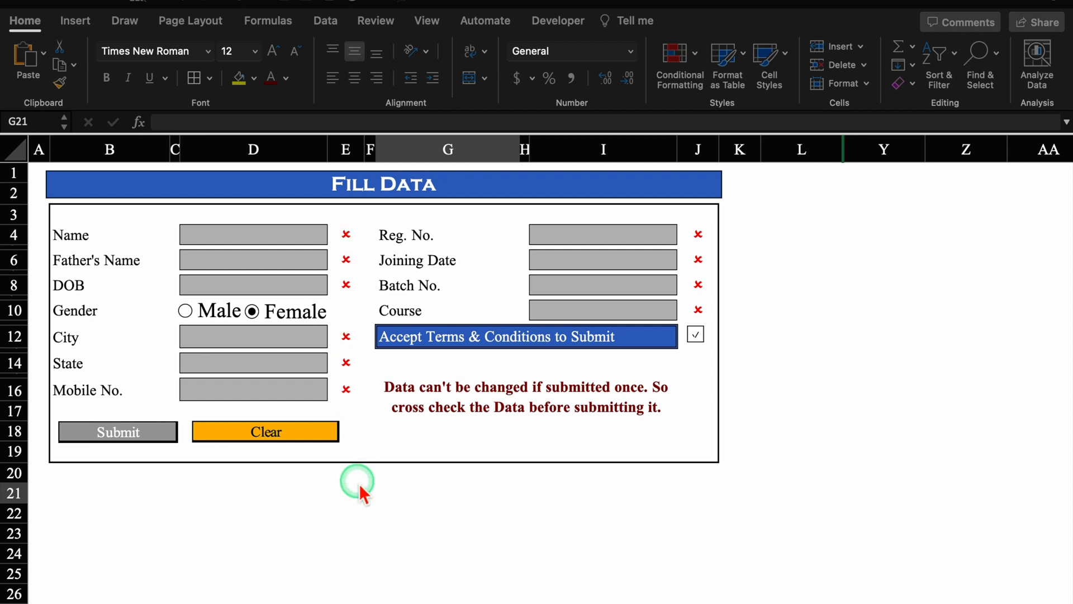
- Enter Office as the Name and Monk as the Father's Name in the form
click(288, 232)
click(288, 234)
text(Office)
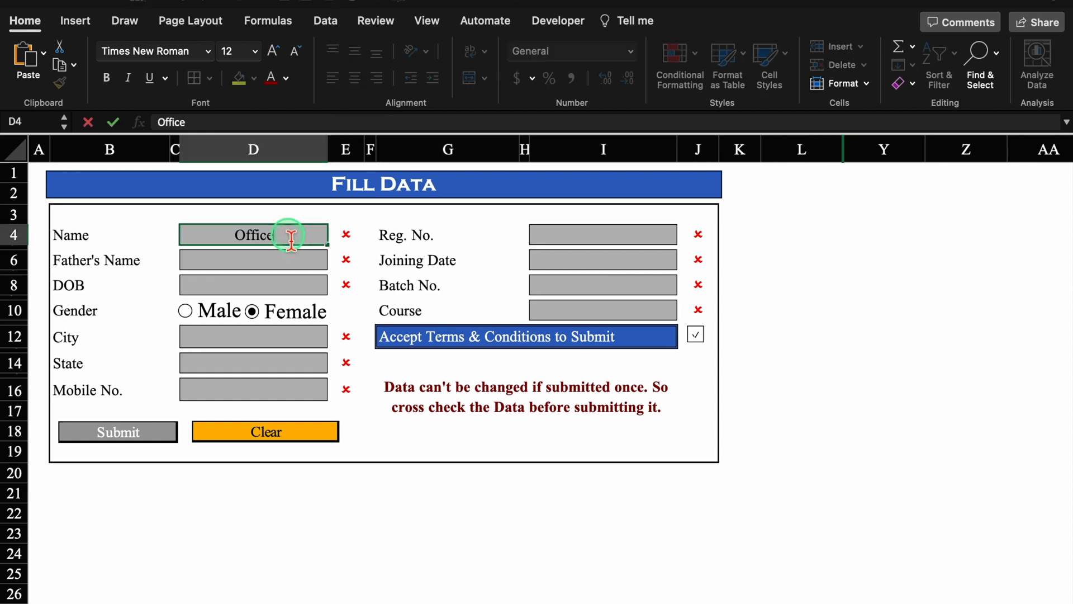
click(280, 266)
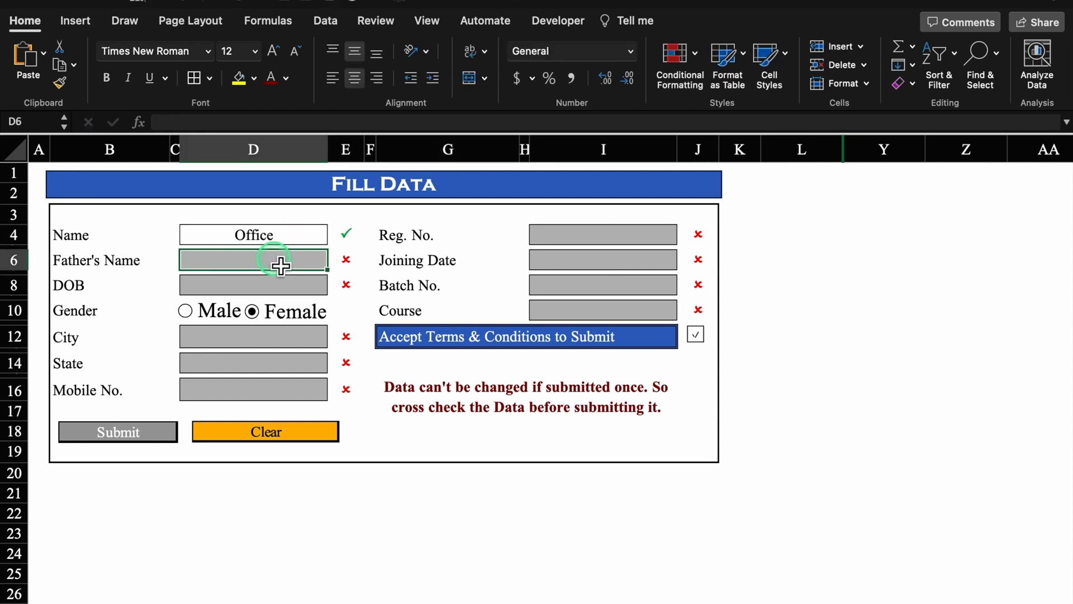
text(Monk)
click(810, 311)
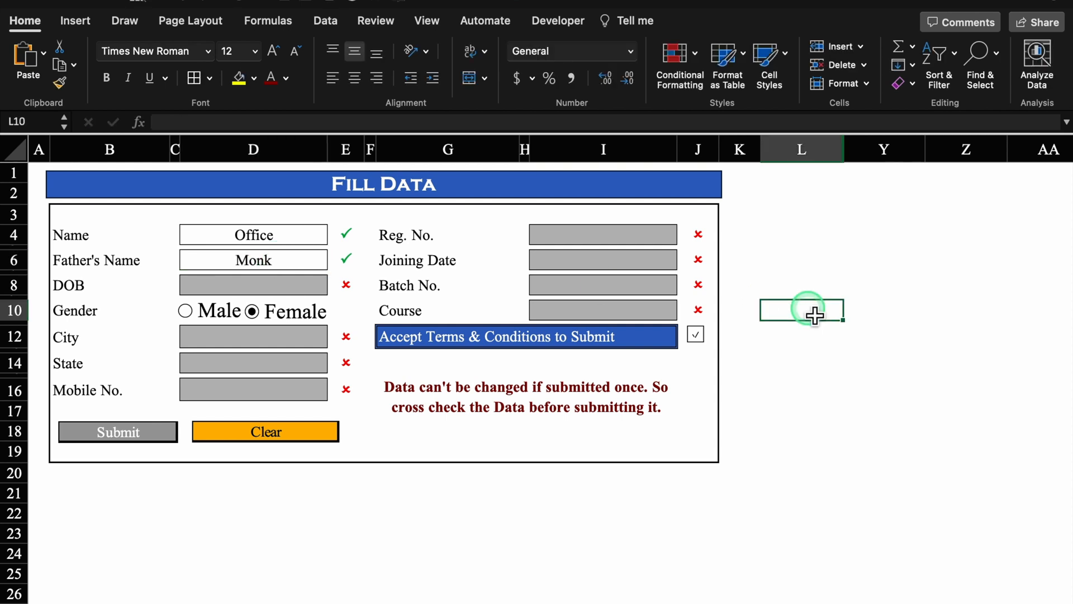
- Choose Male as gender, toggle Accept Terms off and back on, then move to another sheet
click(186, 312)
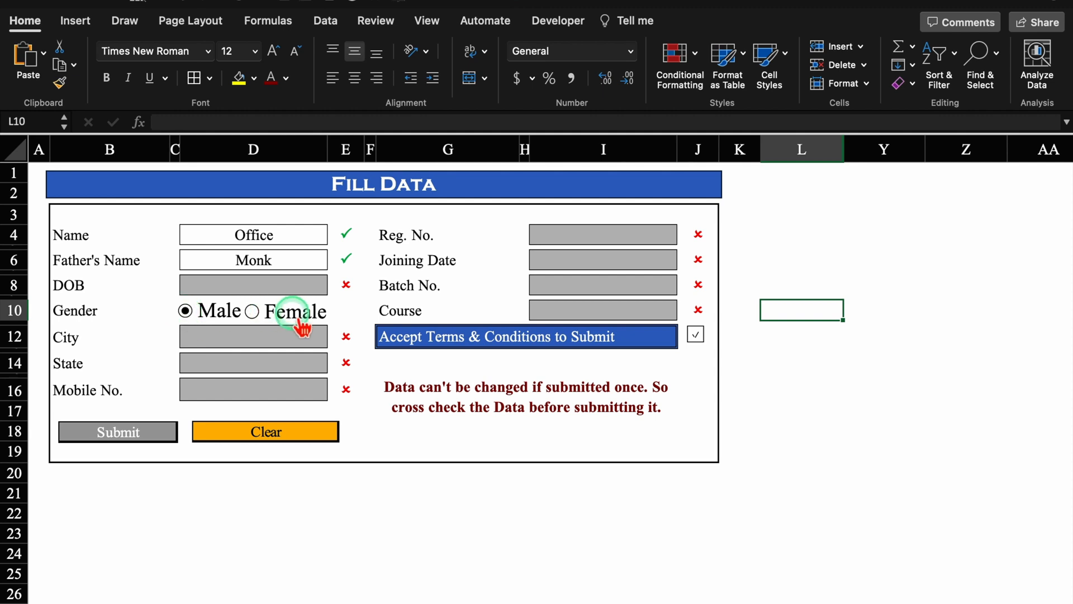
click(695, 335)
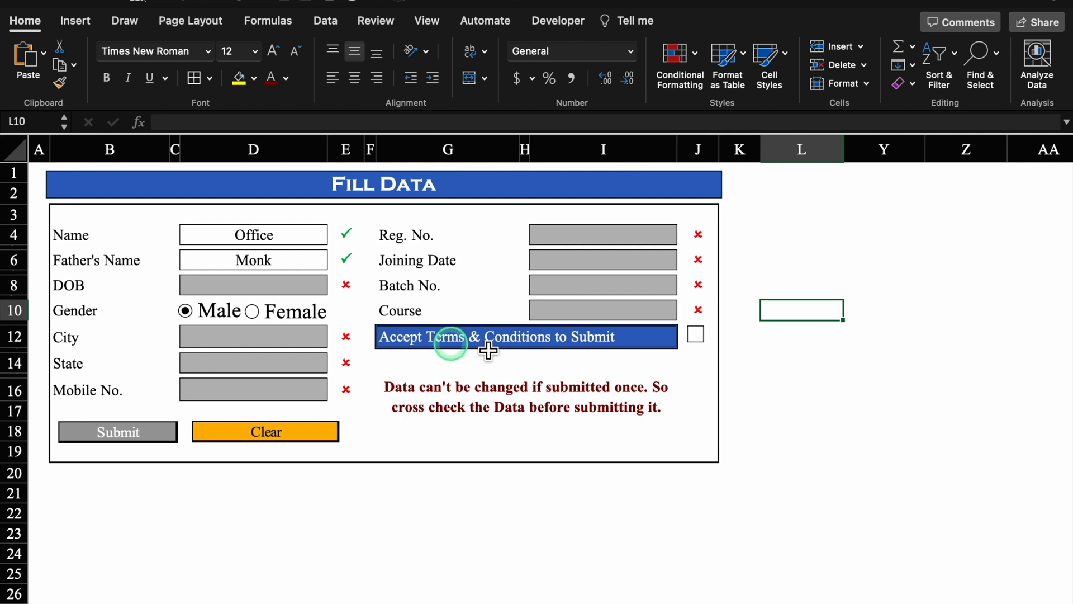
click(695, 335)
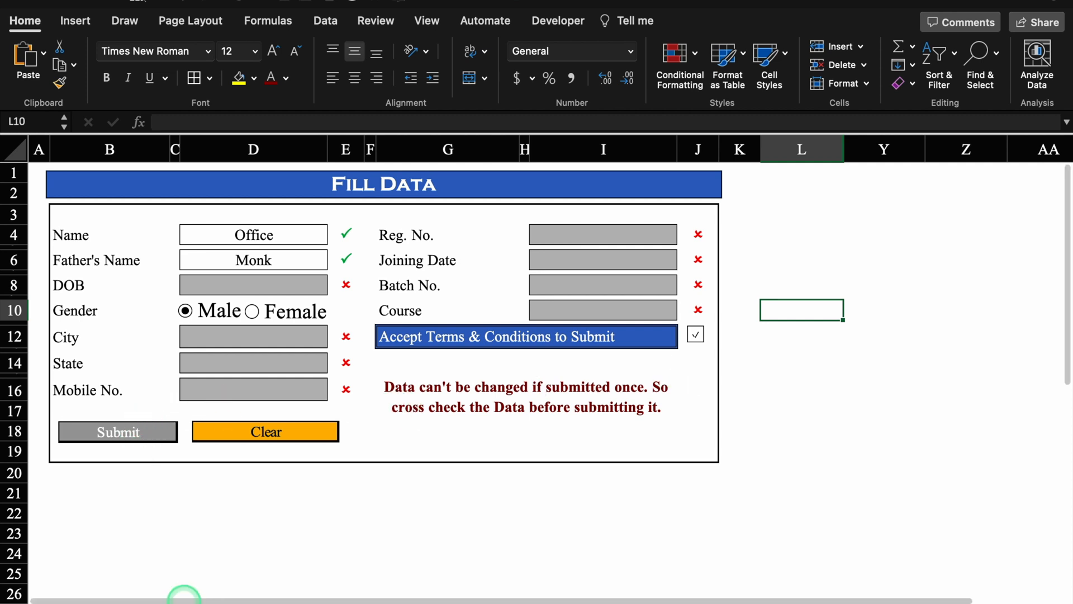
click(191, 603)
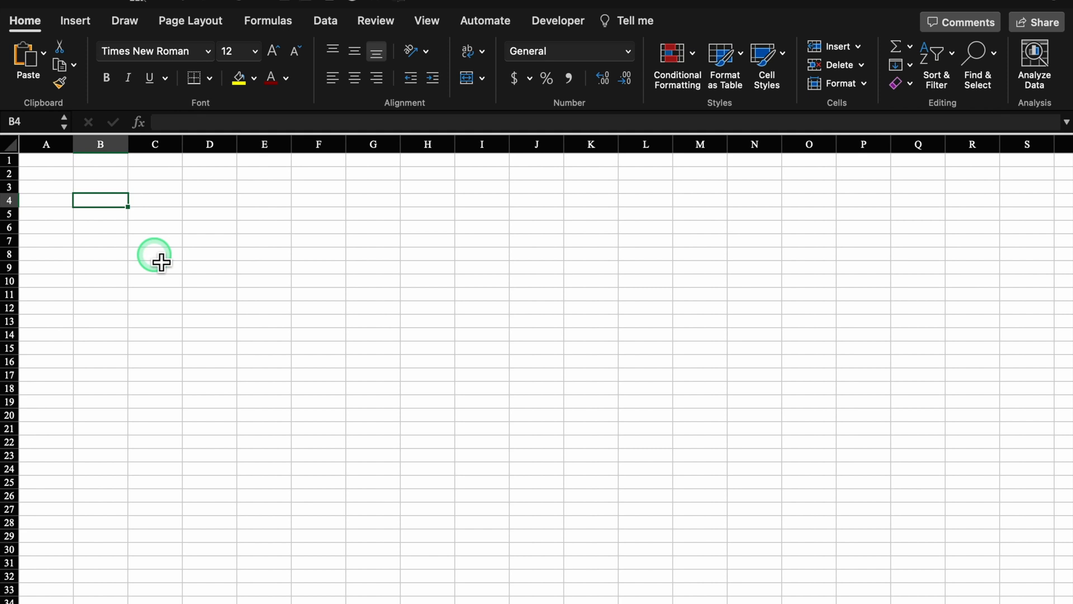
- Type the labels Name, Father's Name, DOB, Gender, City, State and Mobile No. down column B
text(Name)
key(Return)
key(Return)
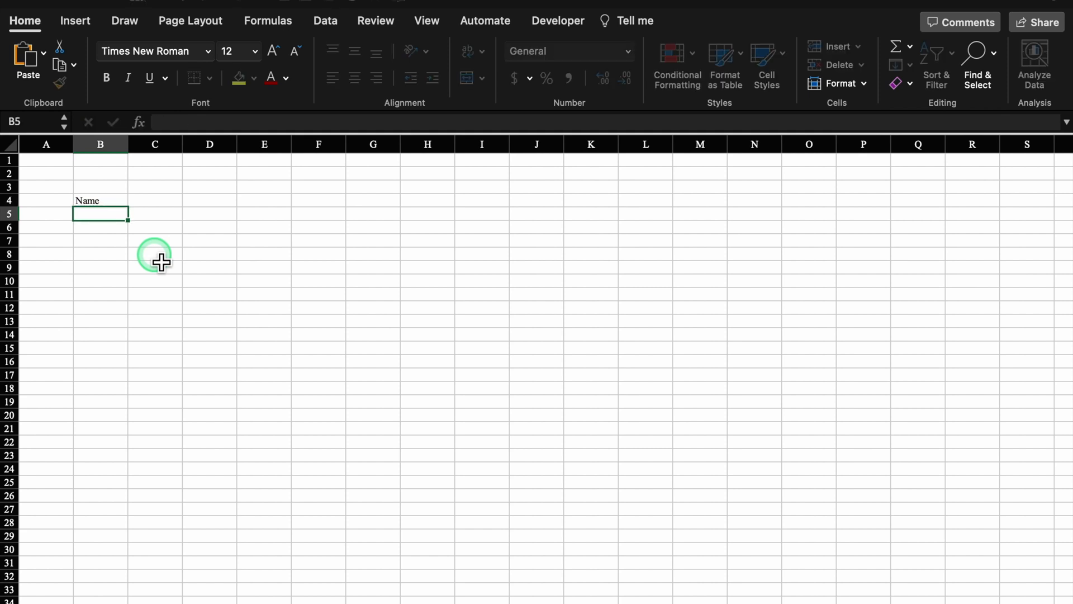
text(Father's Name)
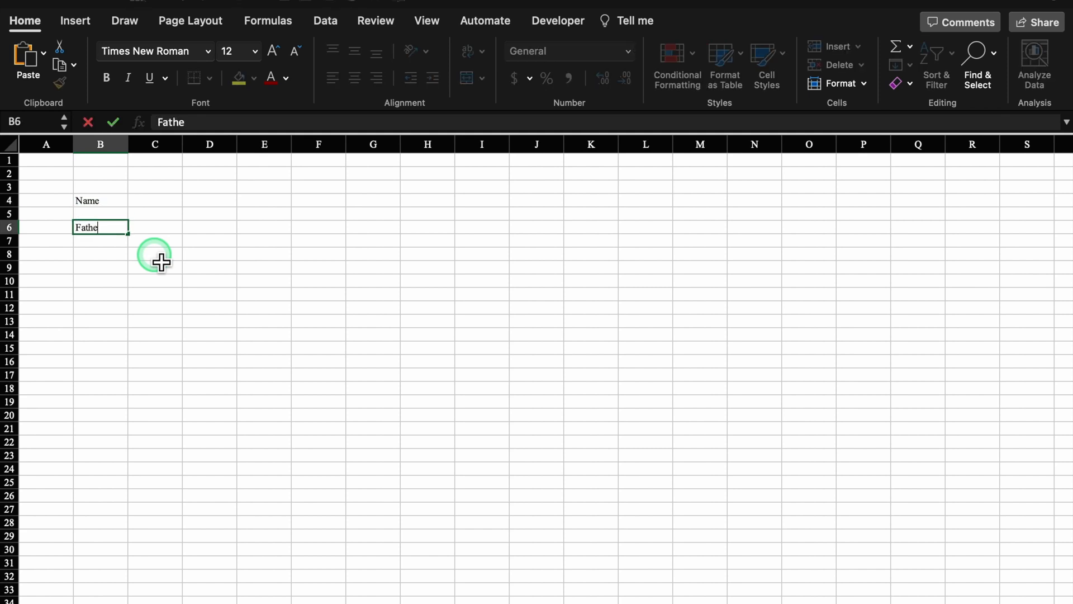
key(Return)
key(Return)
text(DOB)
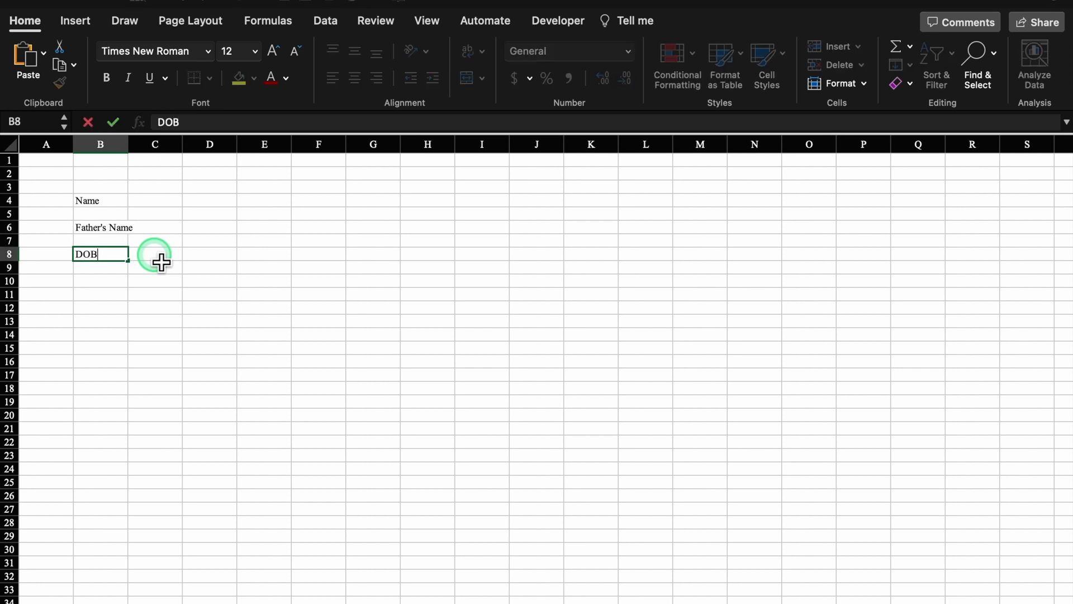
key(Return)
key(Return)
text(Gender)
key(Return)
key(Return)
text(City)
key(Return)
key(Return)
text(State)
key(Return)
key(Return)
text(Mo)
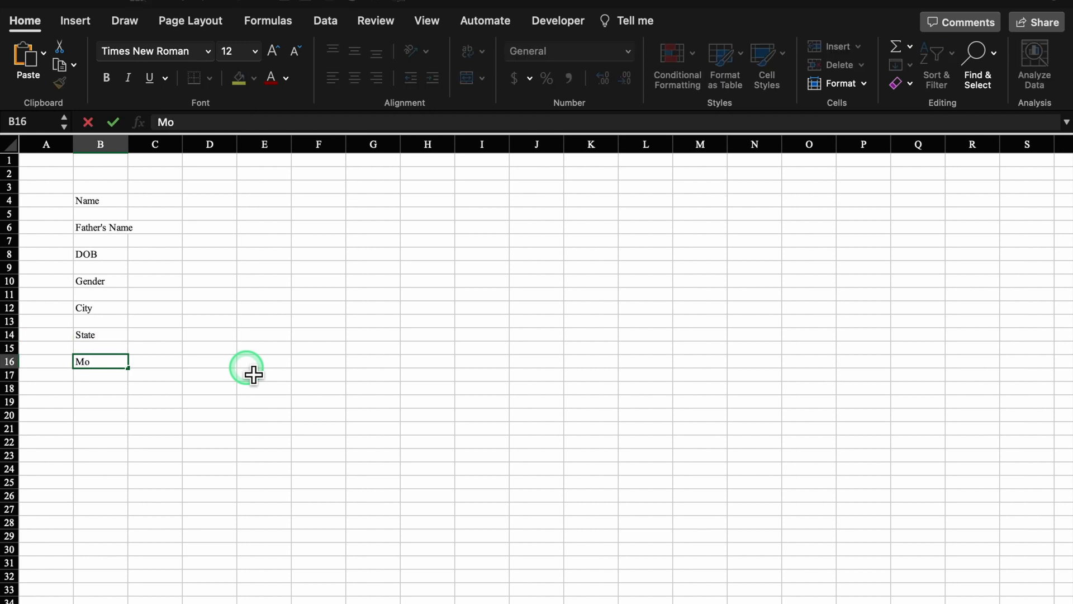
text(bile No.)
click(180, 202)
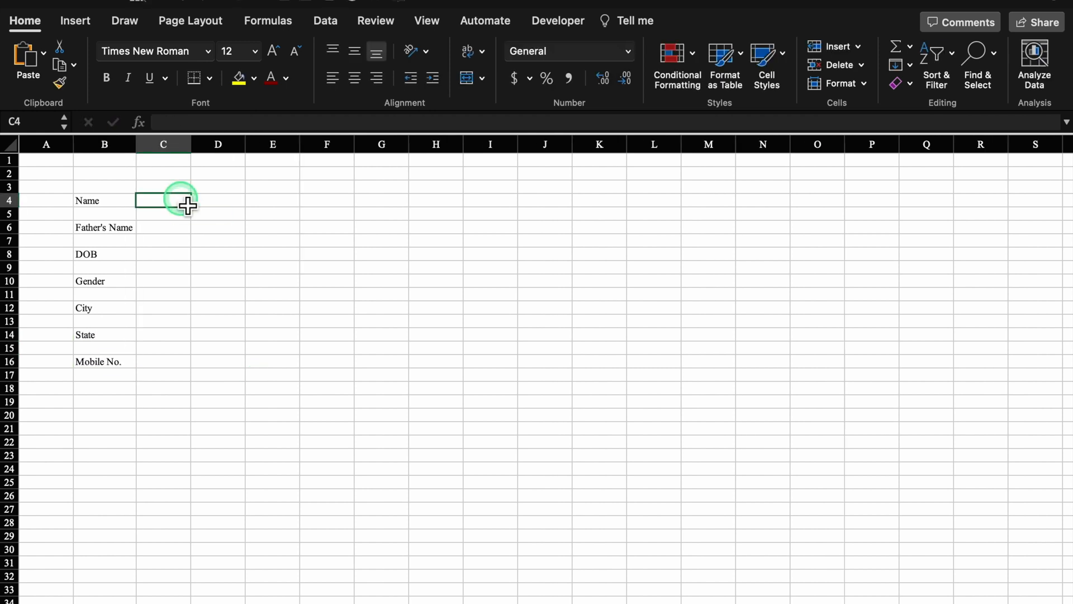
- Give D4 All Borders, widen column D and narrow column C to a thin gap
click(232, 206)
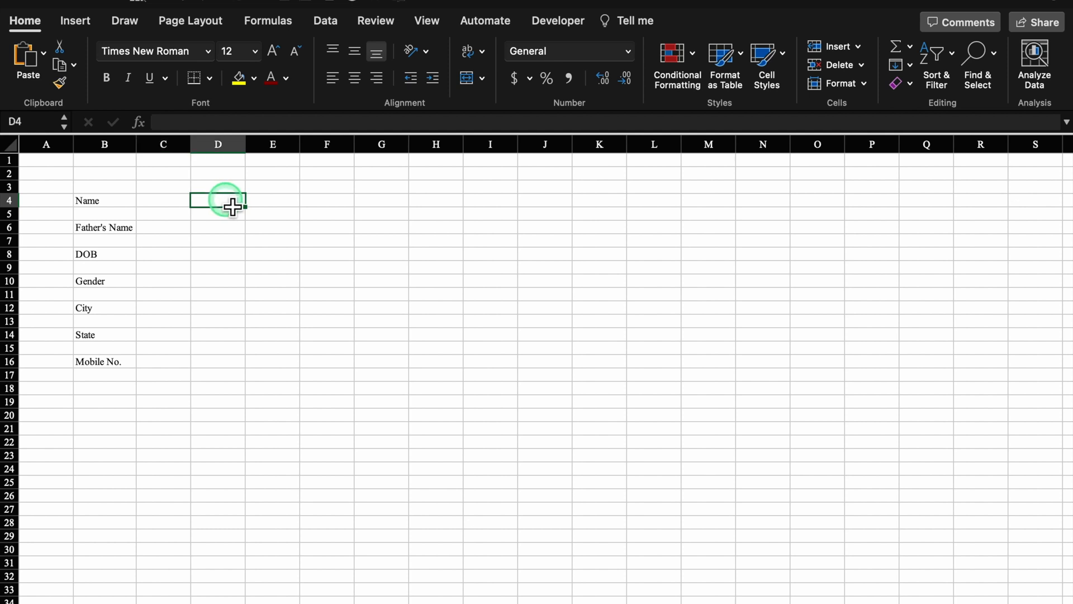
click(210, 78)
click(220, 228)
drag(254, 144, 285, 148)
drag(191, 145, 149, 156)
click(210, 208)
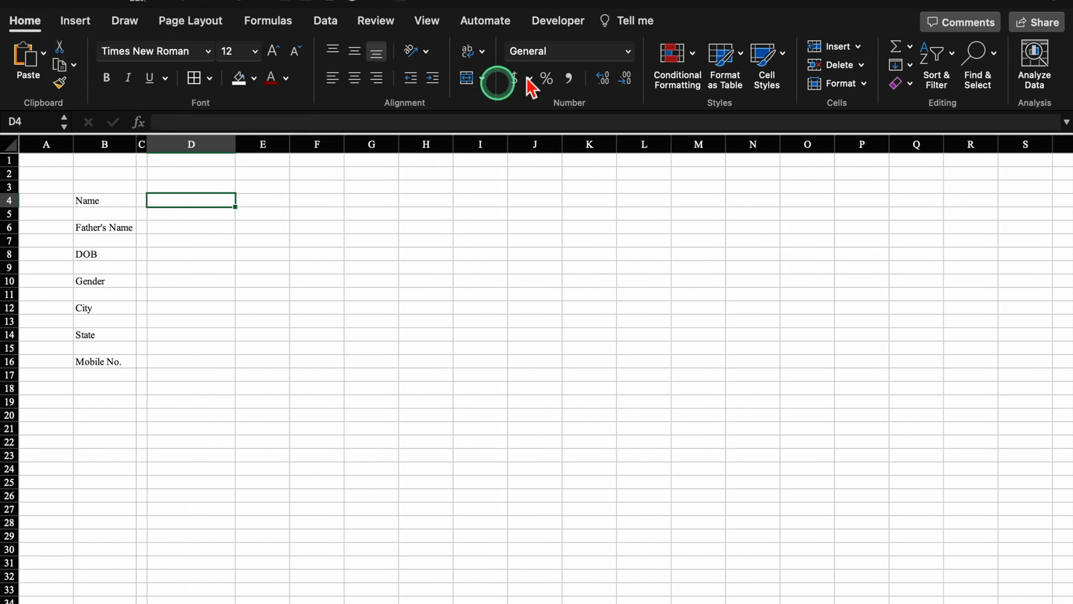
- Create a Classic-style conditional rule for D4 that formats only cells containing Blanks
click(693, 53)
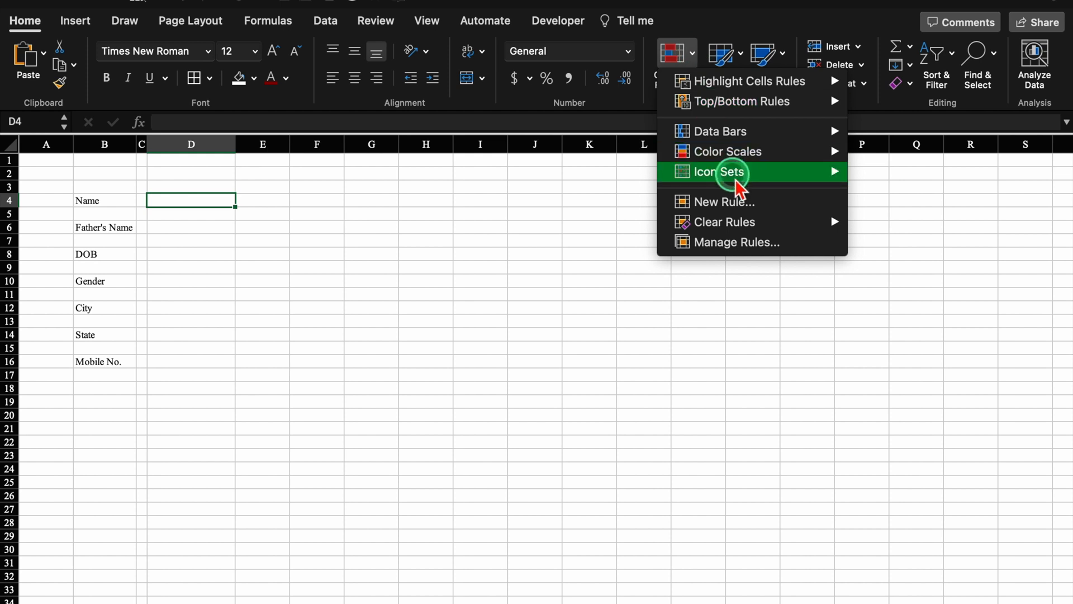
click(741, 210)
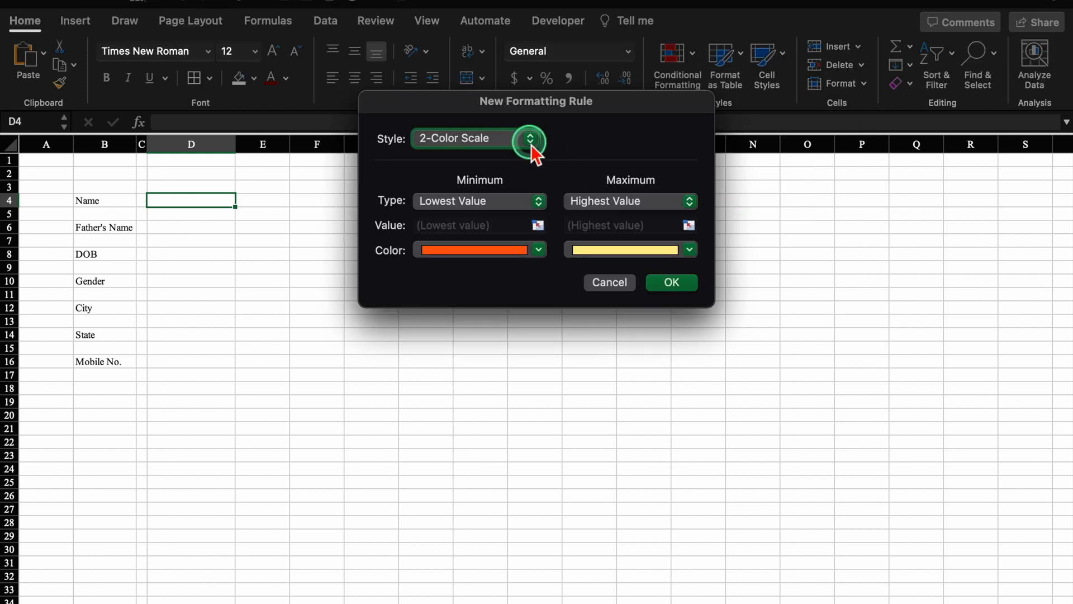
click(529, 140)
click(497, 213)
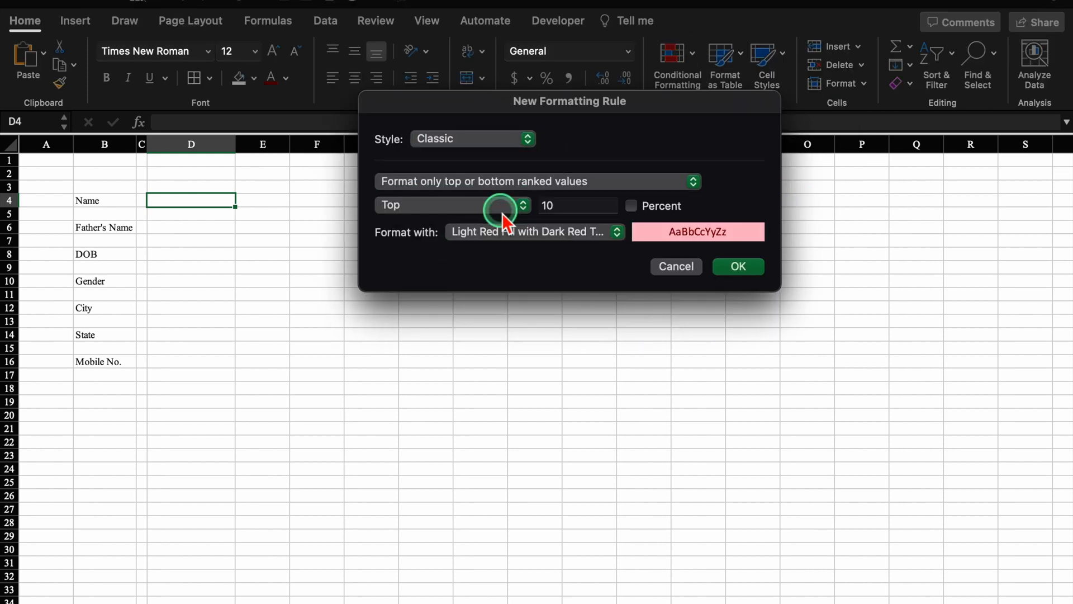
click(693, 182)
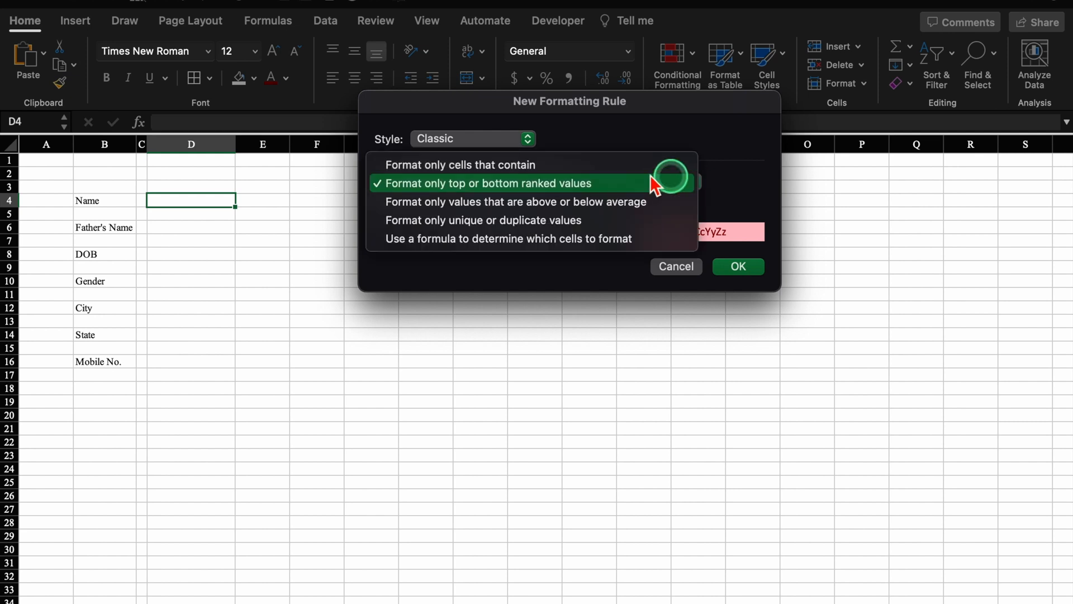
click(603, 168)
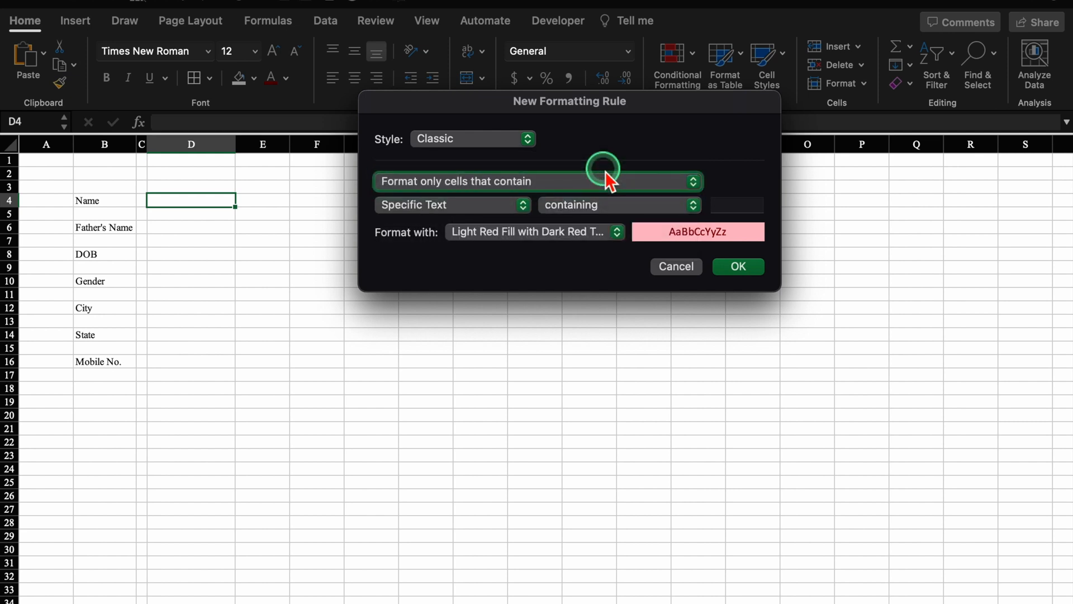
click(521, 207)
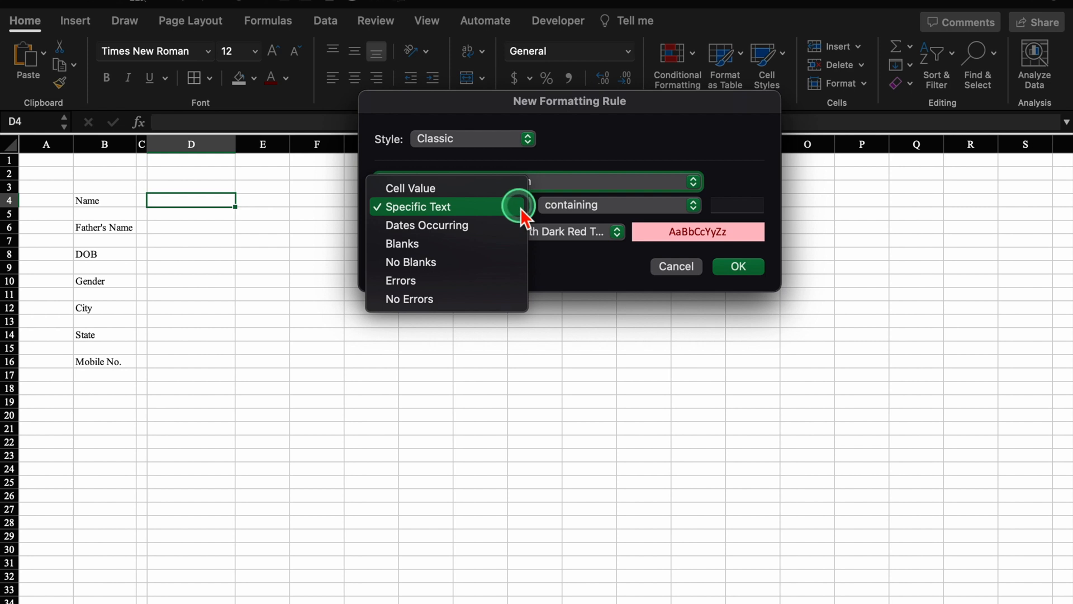
click(484, 244)
- Set the blank-cell rule's custom format to a grey fill and save it
click(618, 233)
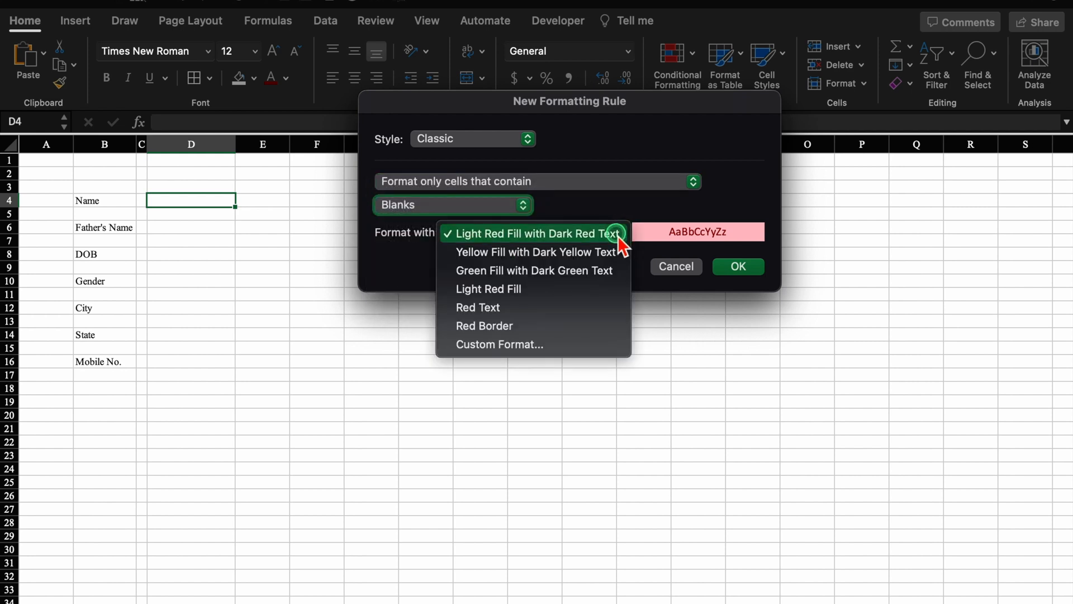
click(531, 350)
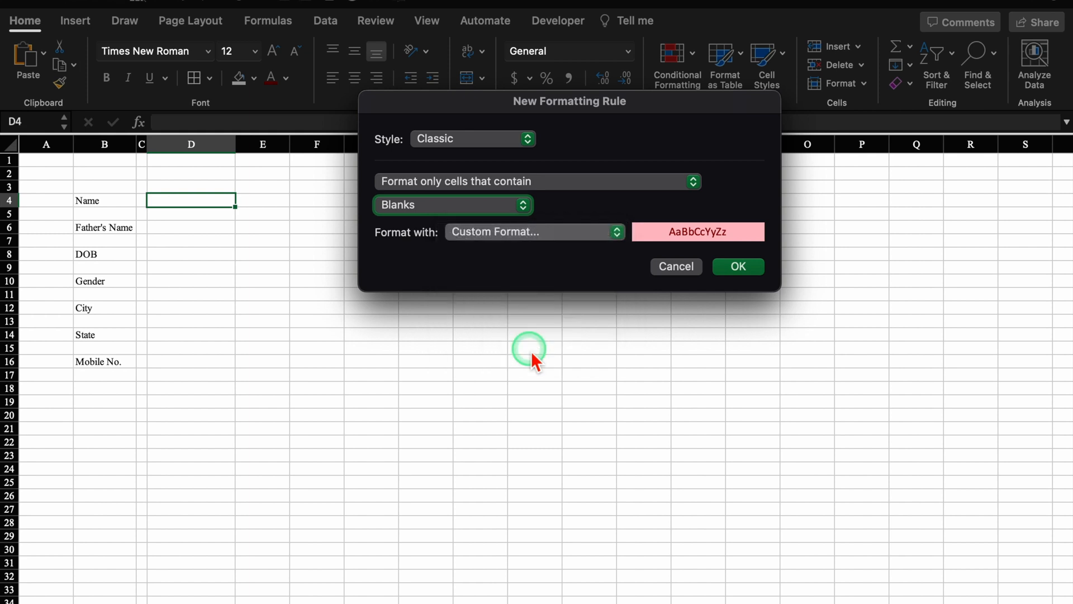
click(616, 61)
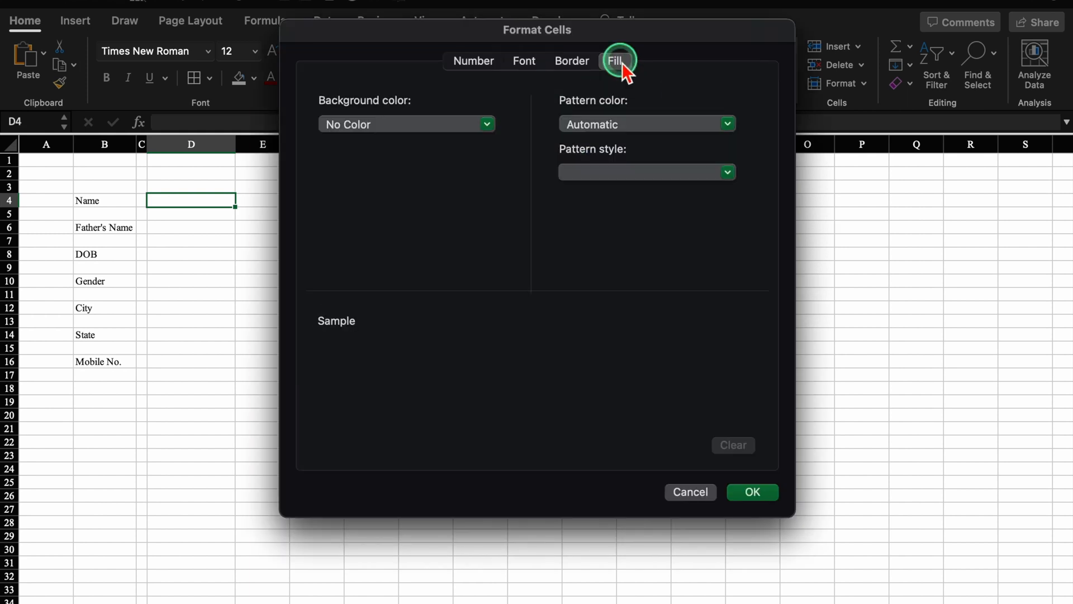
click(487, 124)
click(336, 255)
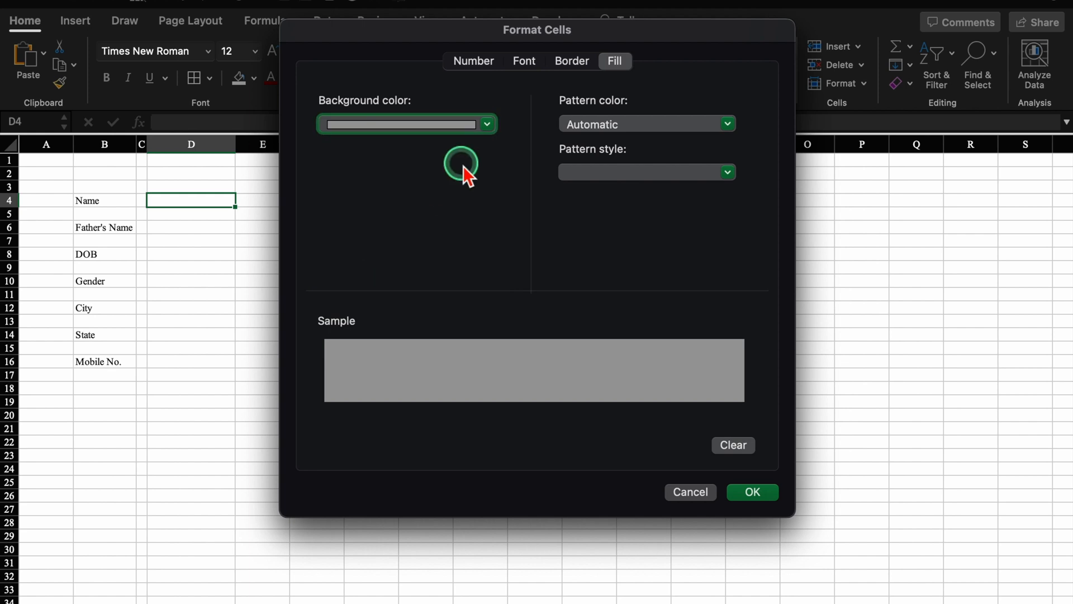
click(752, 492)
click(748, 287)
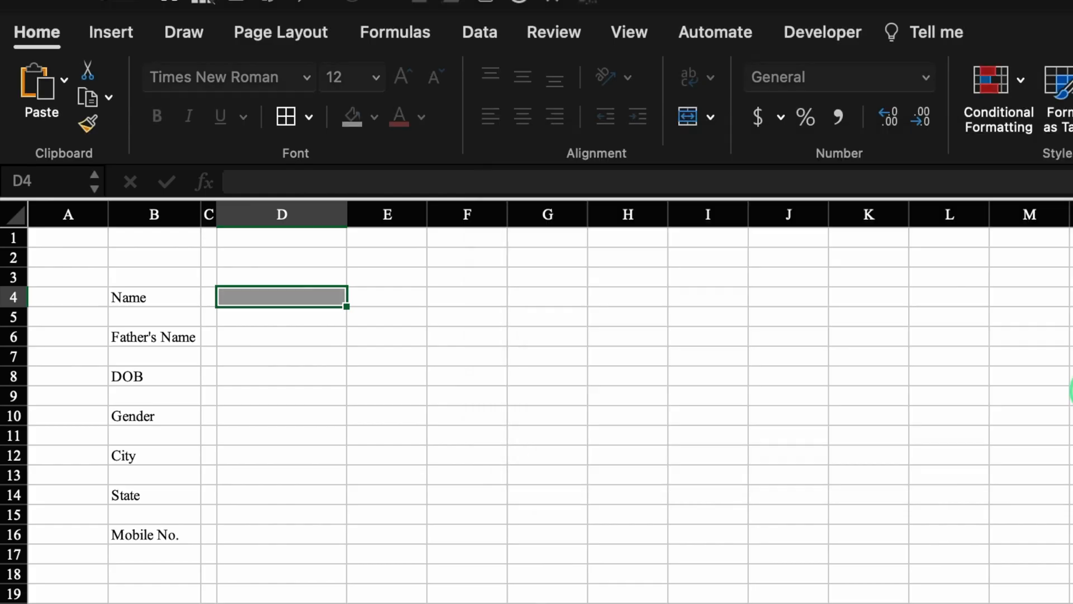
- Test D4's grey fill by typing fgg into it, then undo the entry
click(524, 421)
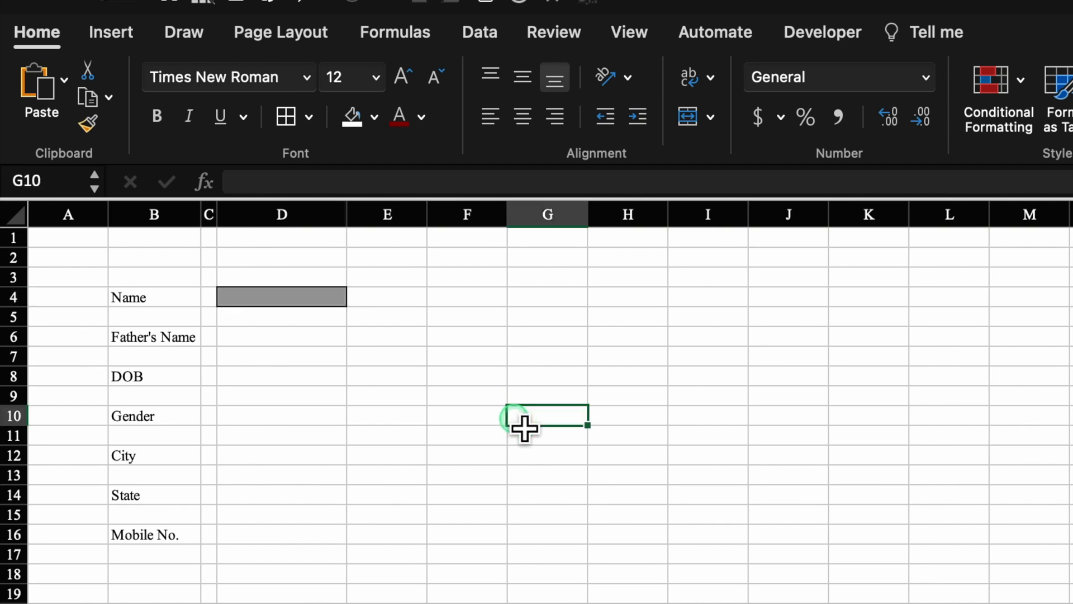
click(318, 297)
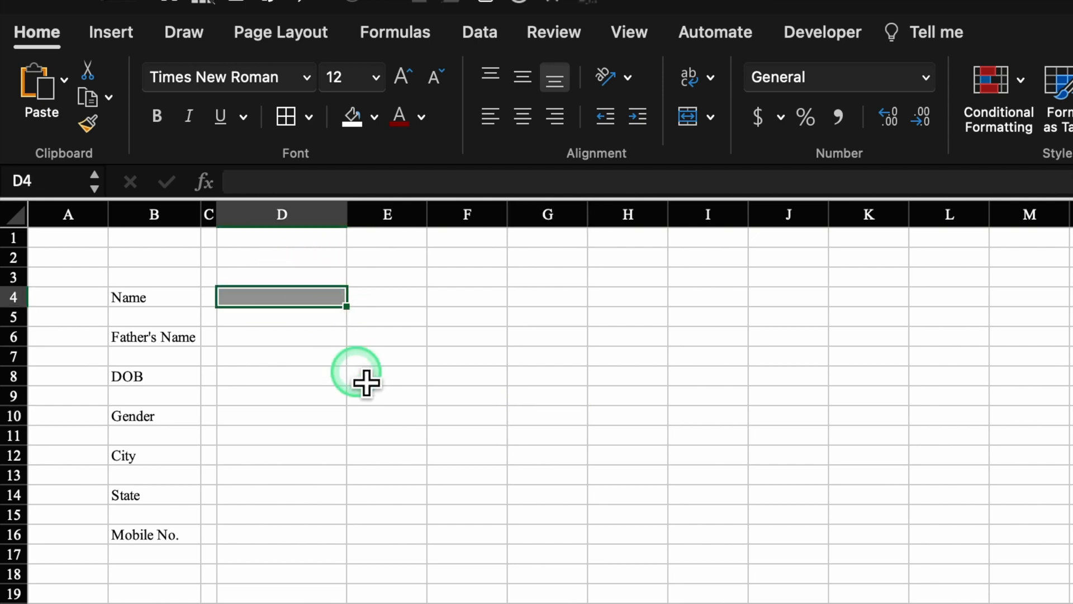
text(fgg)
click(366, 383)
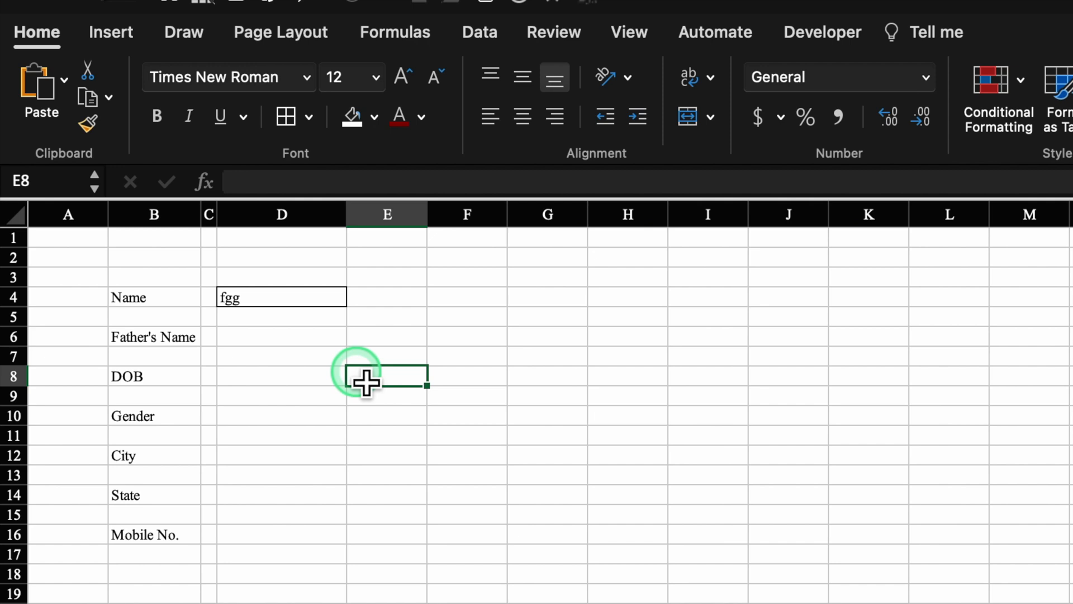
key(super+z)
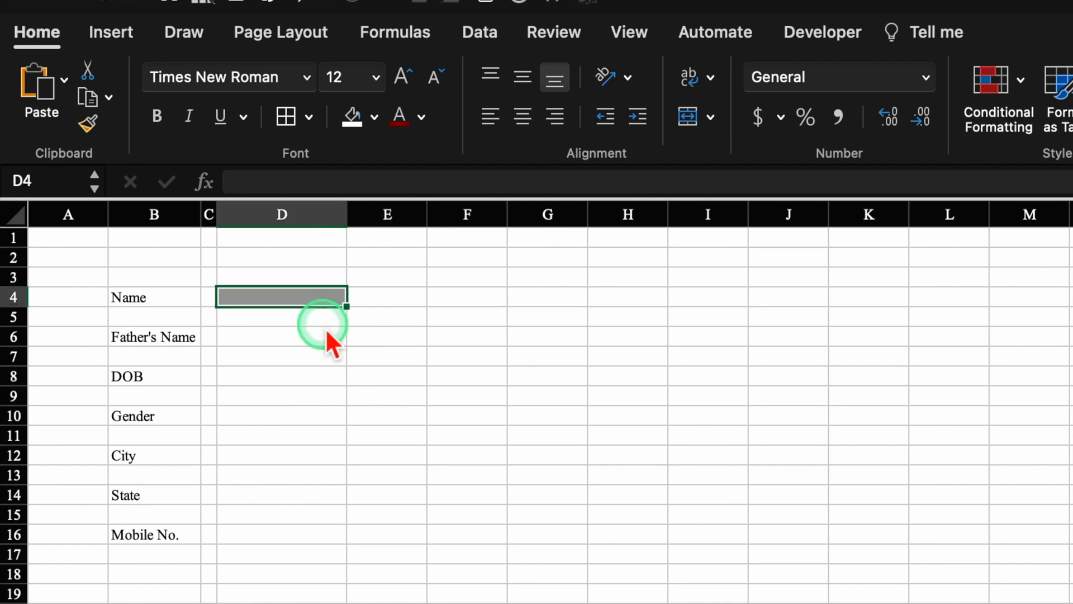
- Copy D4's grey bordered box and paste it into D6, D8, D10, D12, D14 and D16
key(super+c)
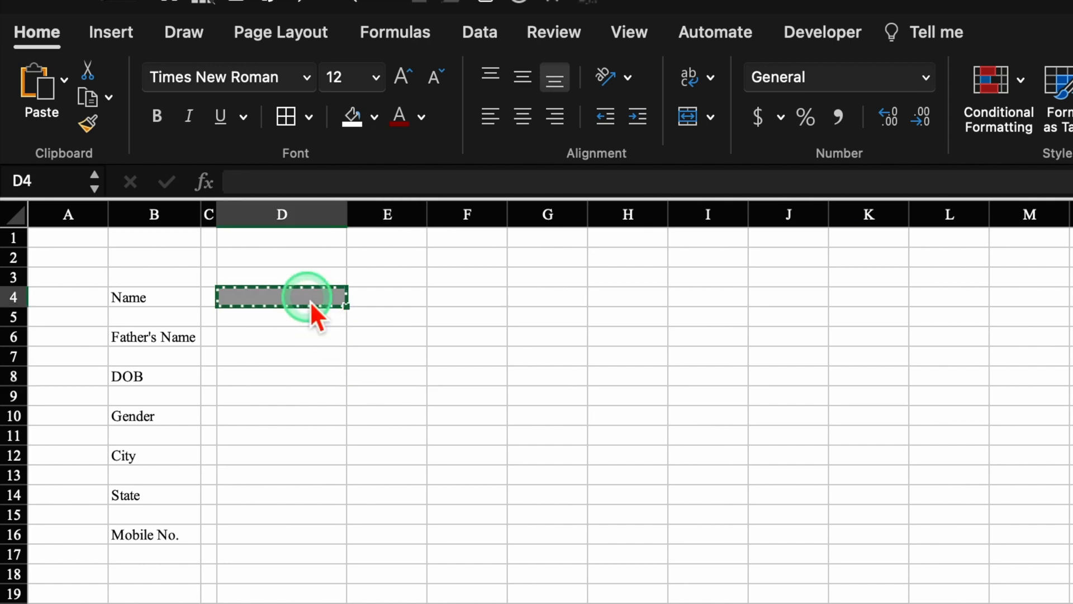
click(307, 343)
key(super+v)
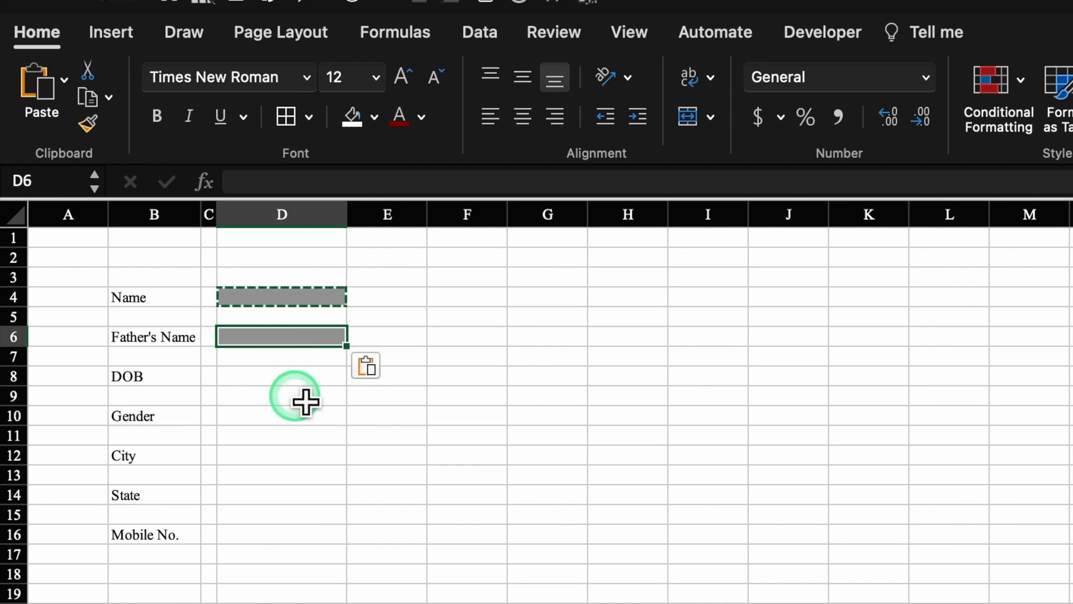
click(305, 380)
key(super+v)
click(302, 417)
key(super+v)
click(297, 456)
key(super+v)
click(296, 495)
key(super+v)
click(299, 535)
key(super+v)
click(391, 219)
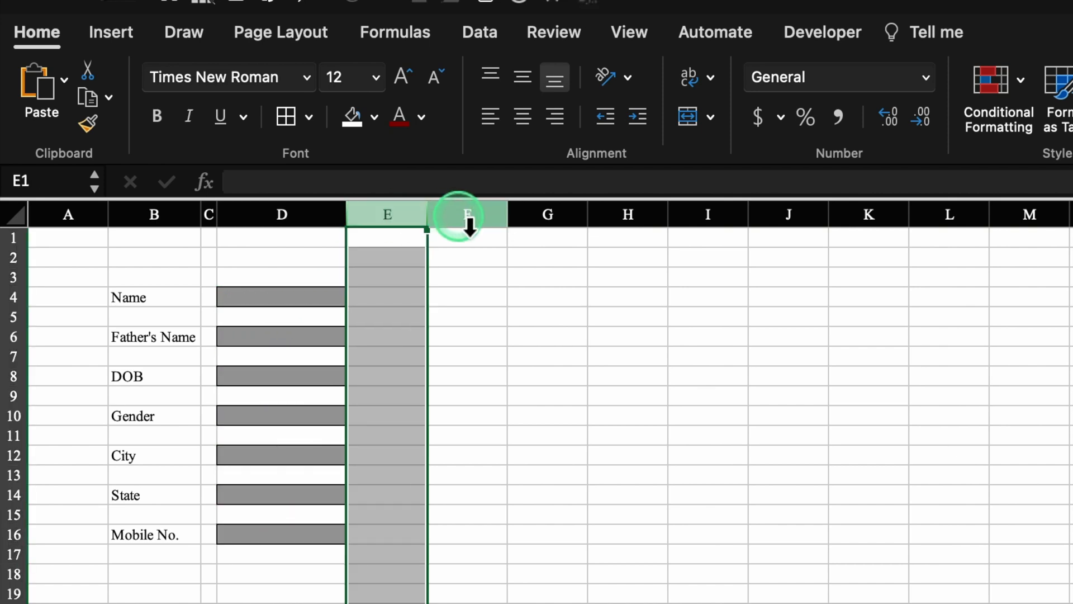
click(468, 219)
click(555, 307)
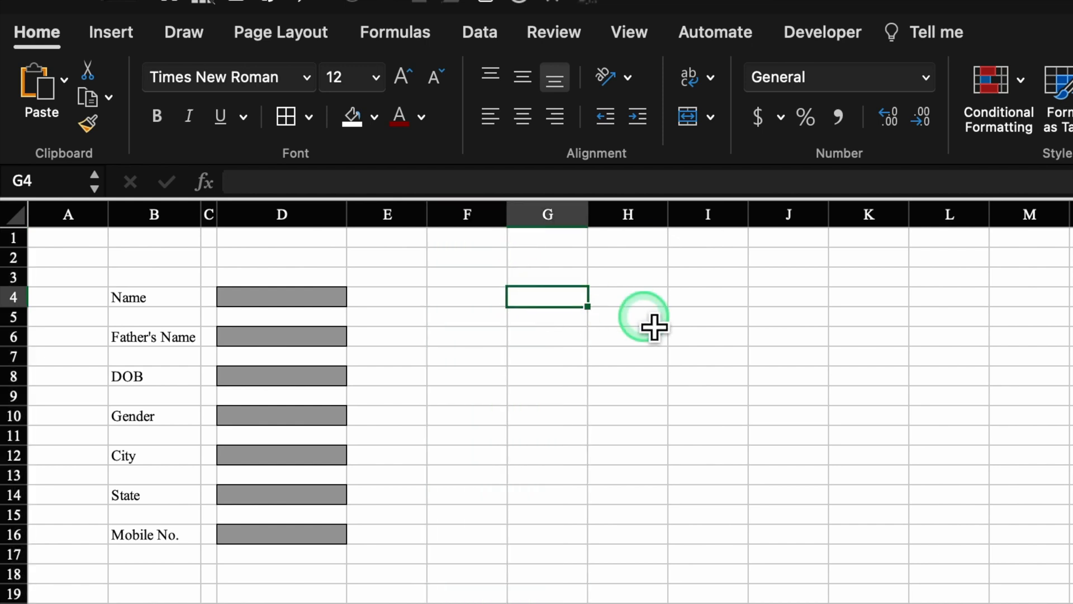
- Type the labels Reg. No., Joining Date, Batch No. and Course down column G
text(Reg. No.)
key(Return)
key(Return)
text(Joini)
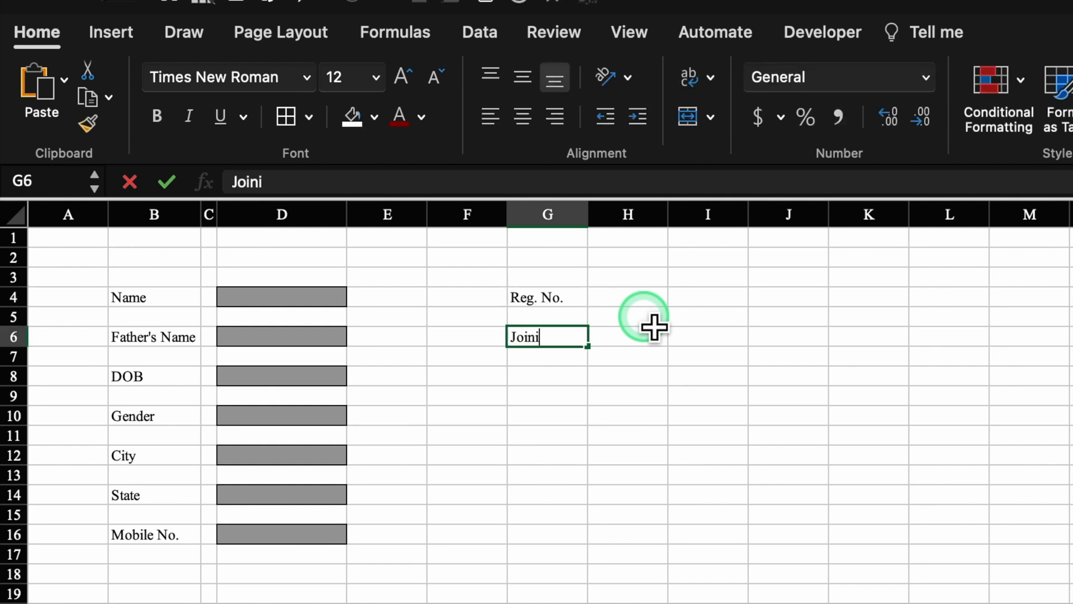
text(ng Date)
key(Return)
key(Return)
text(Batch No.)
key(Return)
key(Return)
text(Course)
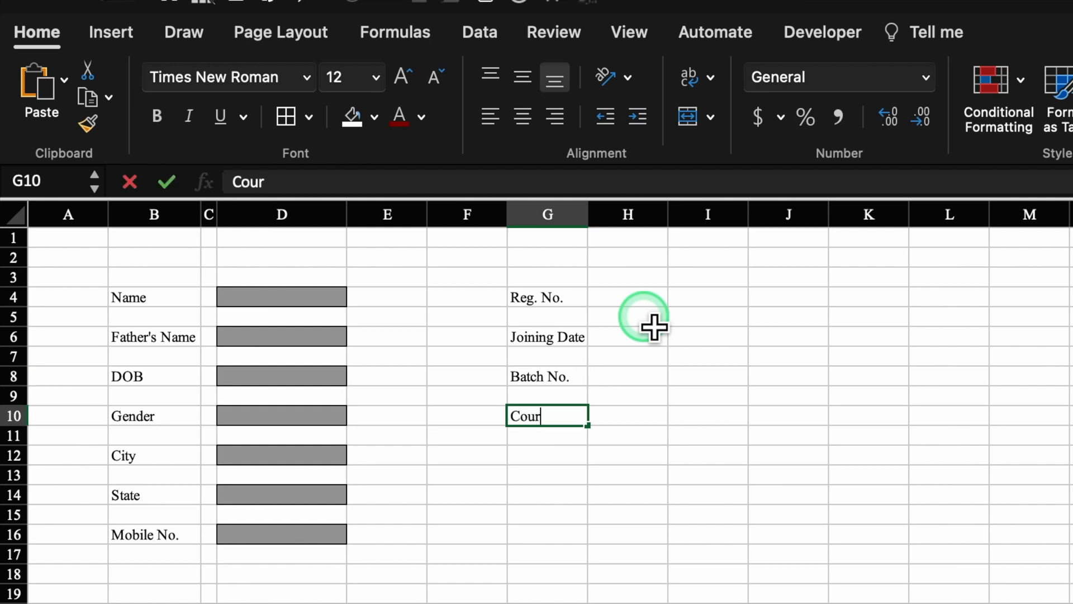
click(290, 298)
- Copy D4's grey input box into the column I cells beside the four new labels
key(super+c)
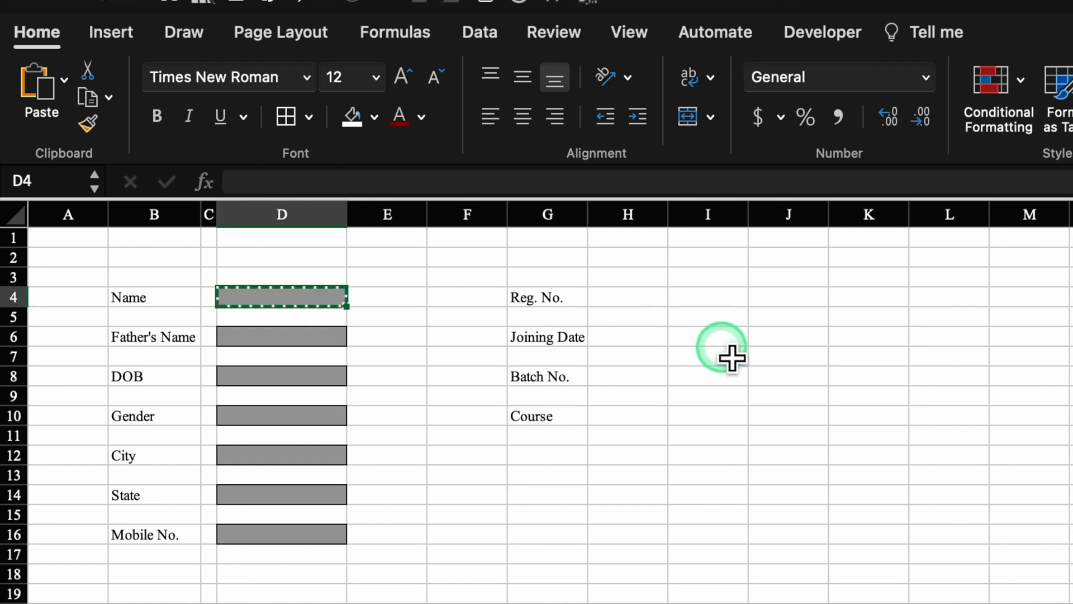
click(713, 299)
key(super+v)
click(715, 341)
key(super+v)
click(726, 381)
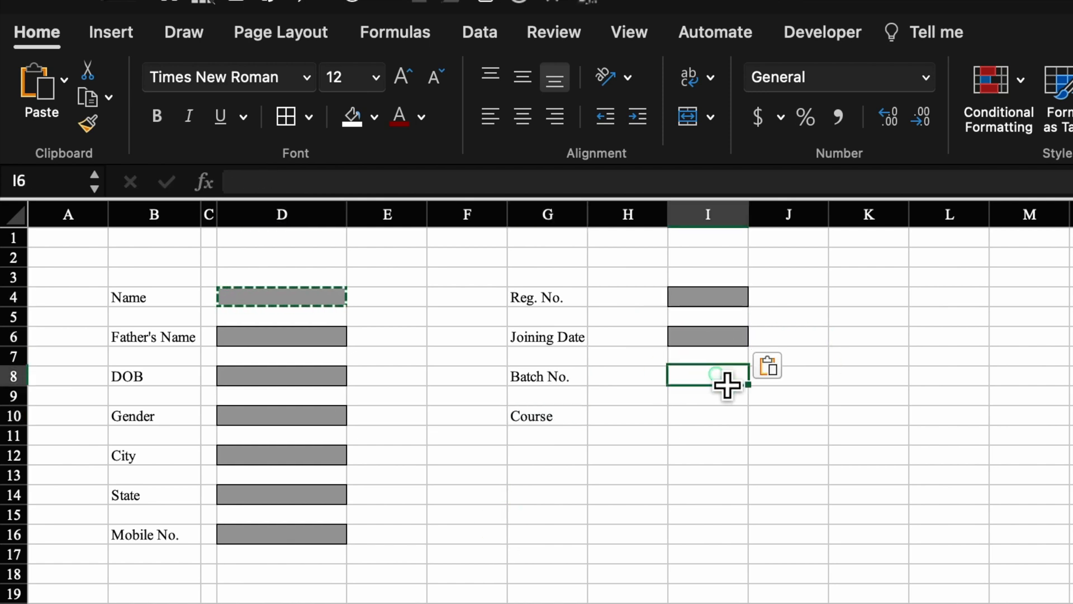
key(super+v)
click(729, 418)
key(super+v)
click(208, 214)
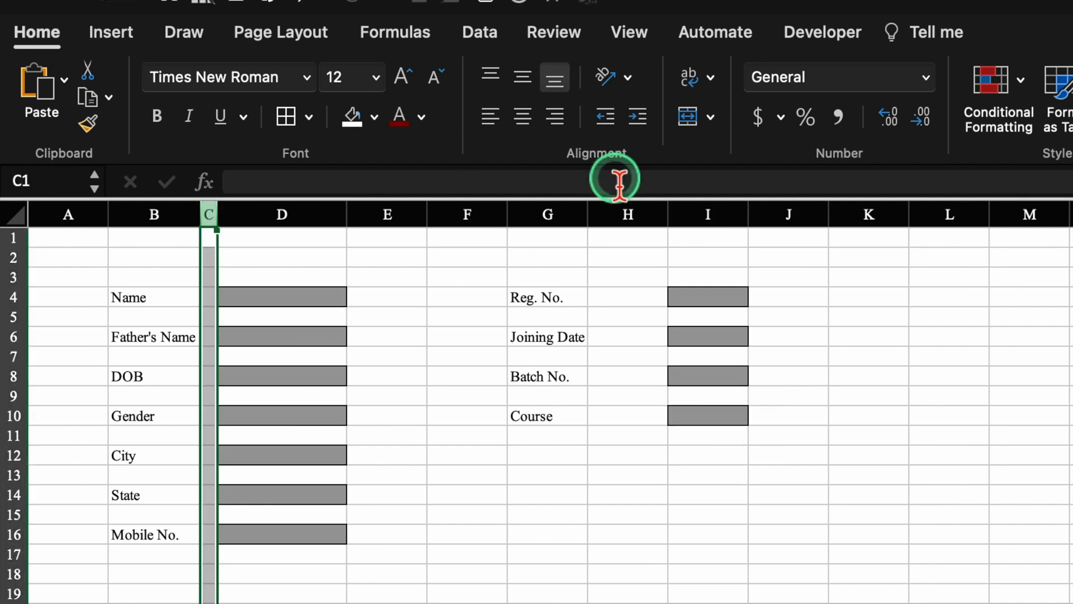
- Narrow column H into a spacer and widen columns D and I to 17.50
super+click(665, 217)
drag(669, 216, 621, 223)
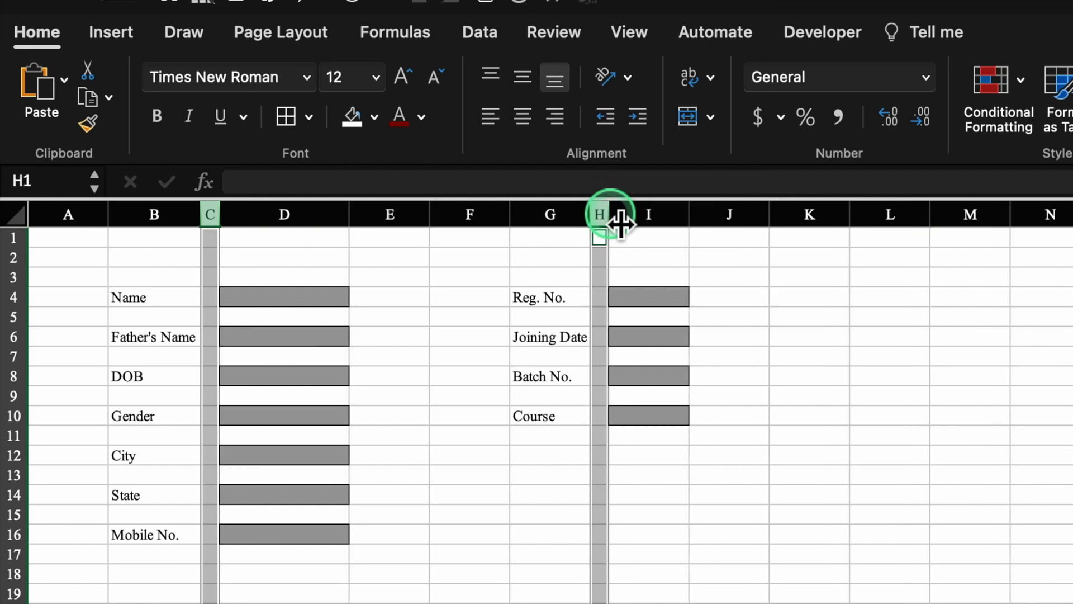
click(816, 299)
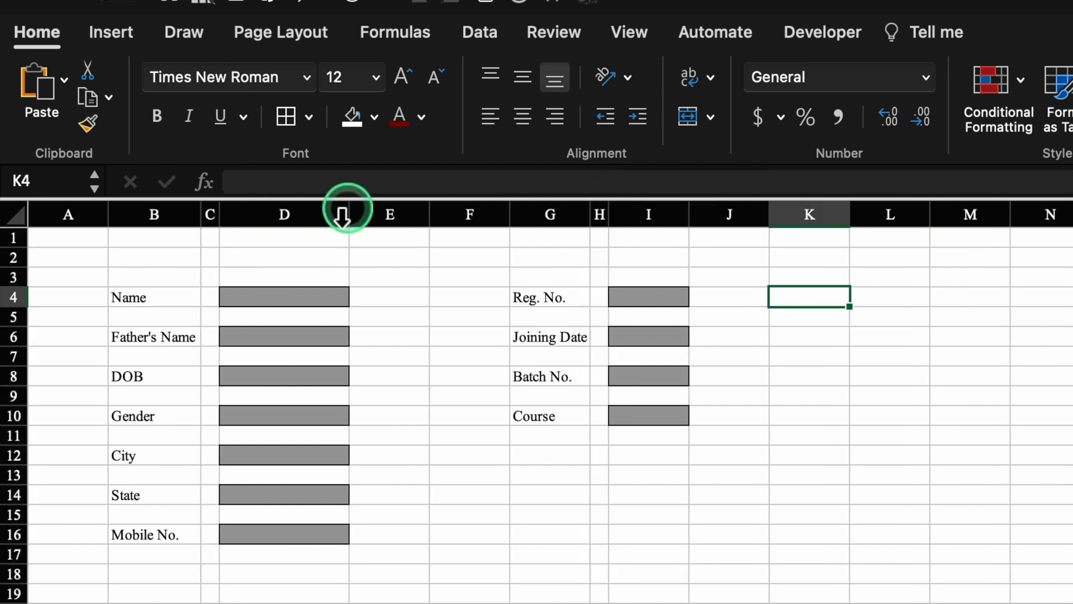
click(328, 221)
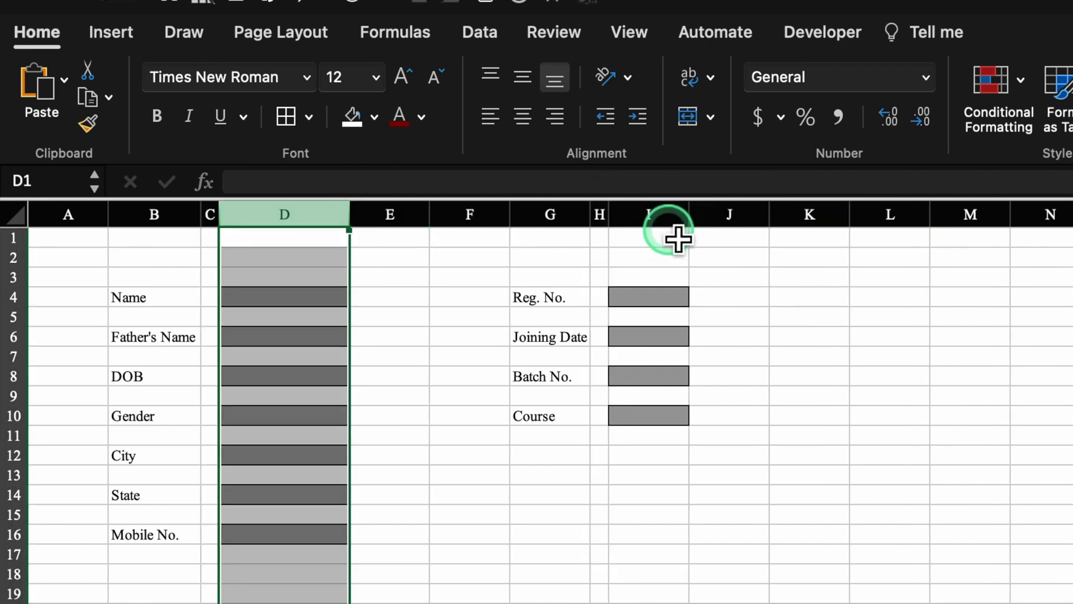
super+click(668, 221)
drag(702, 224, 750, 224)
click(791, 375)
click(410, 304)
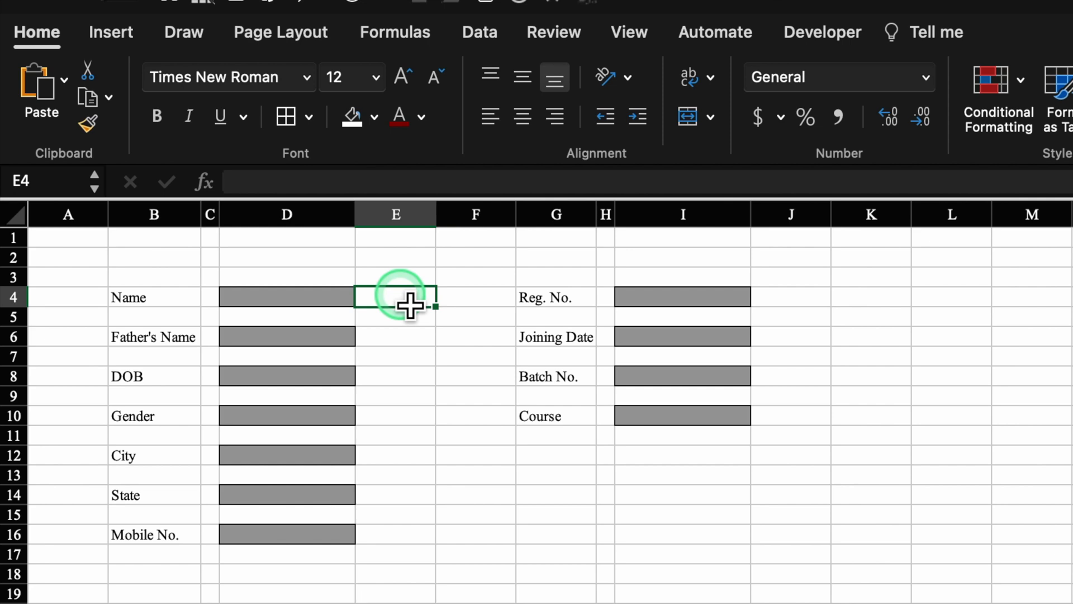
- Enter the formula =IF(D4="","O","P") in E4
text(=if)
double_click(433, 344)
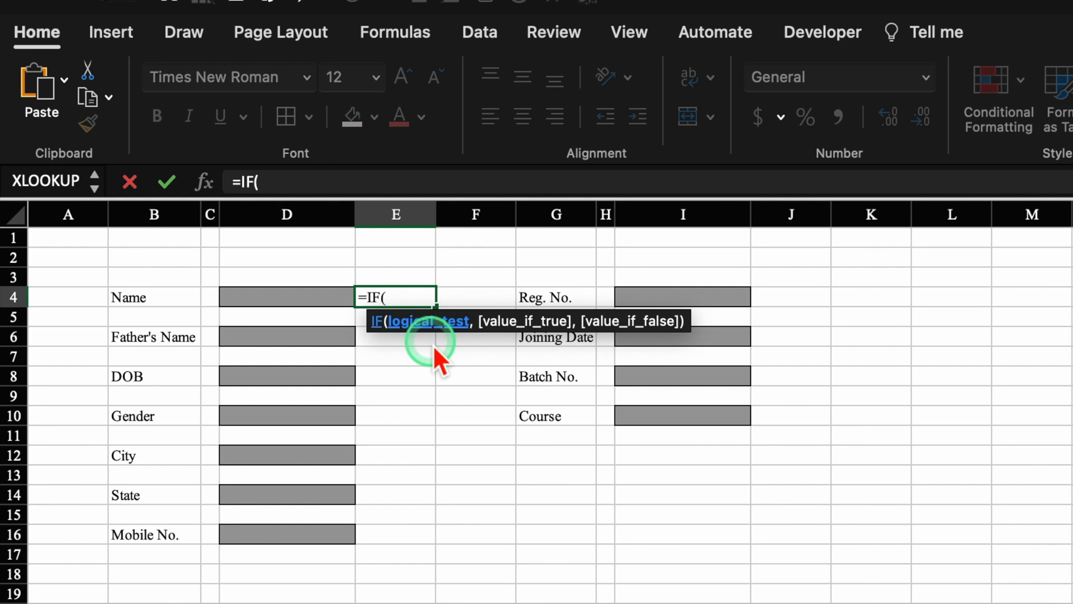
click(324, 299)
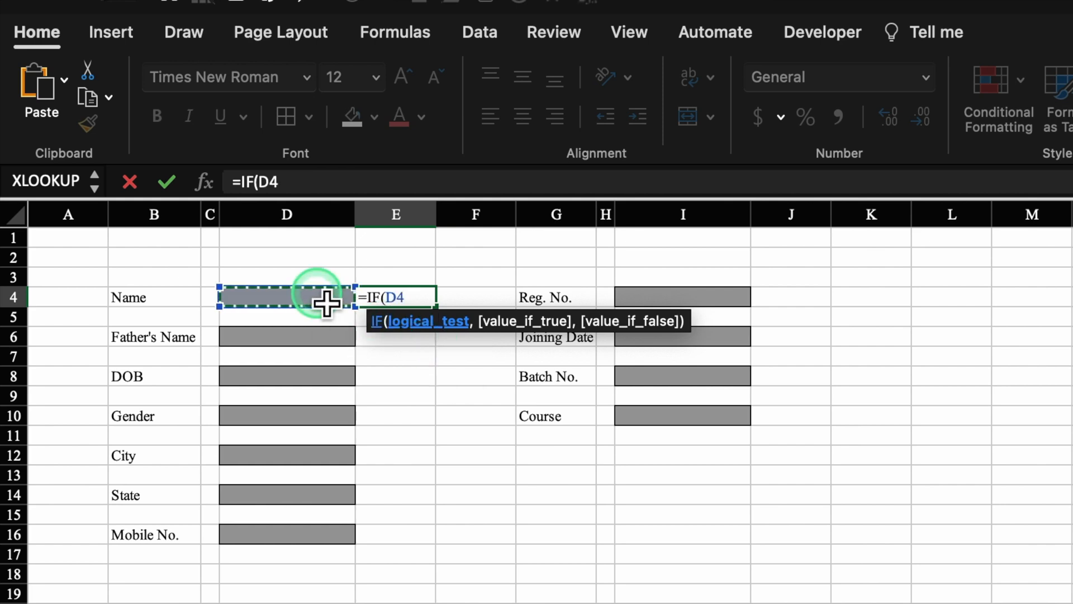
text(=)
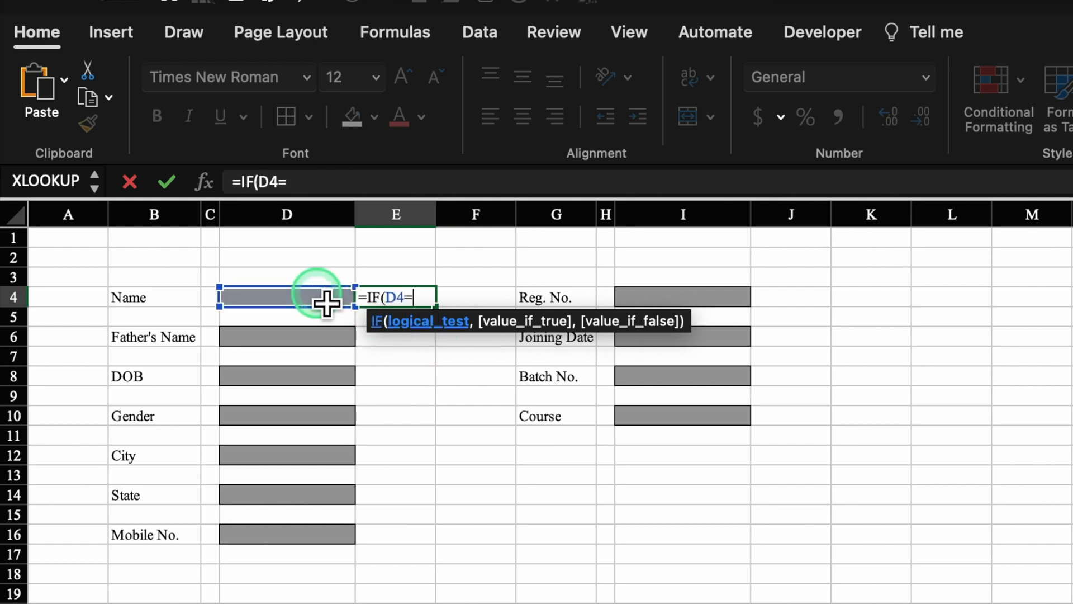
text("",)
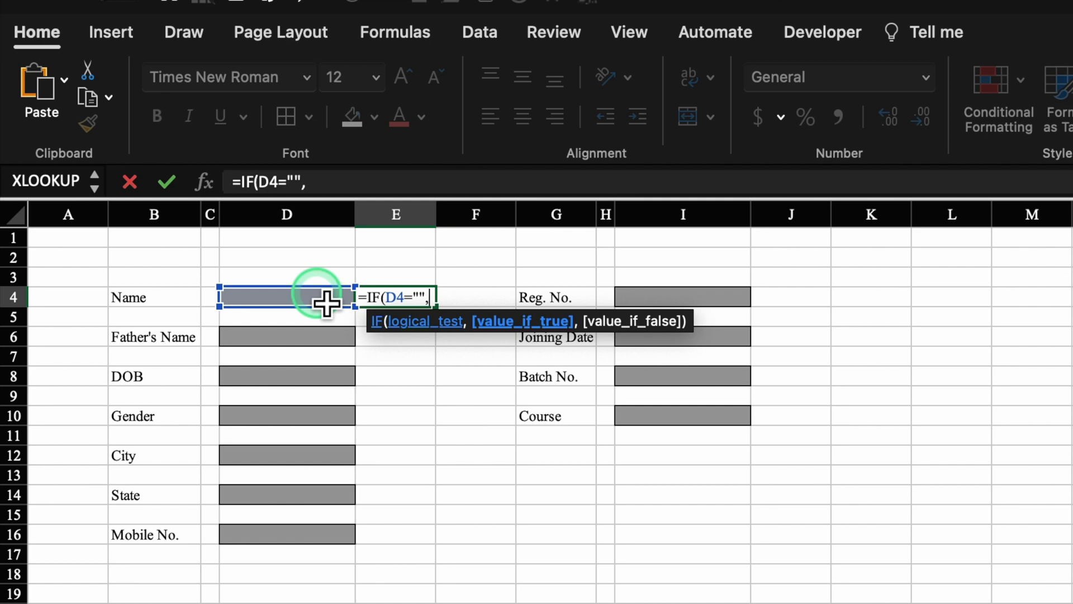
text(O)
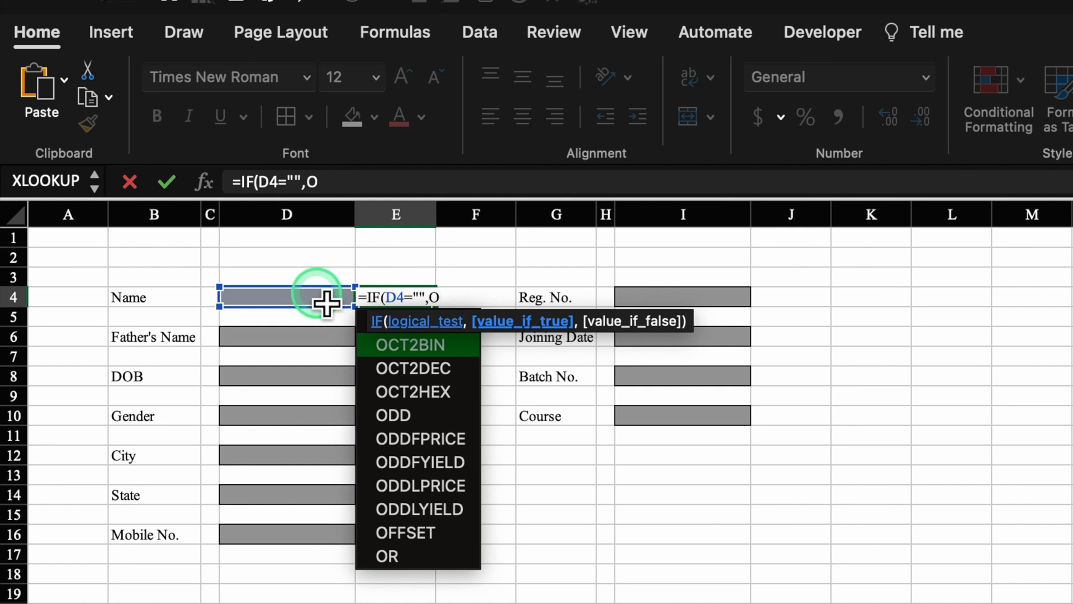
key(BackSpace)
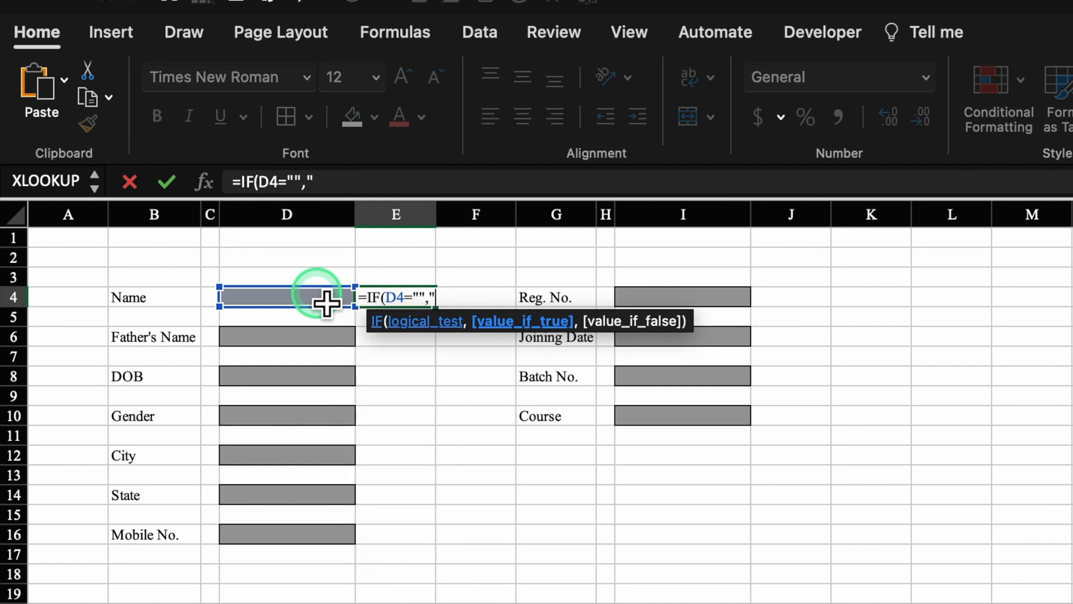
text(O",)
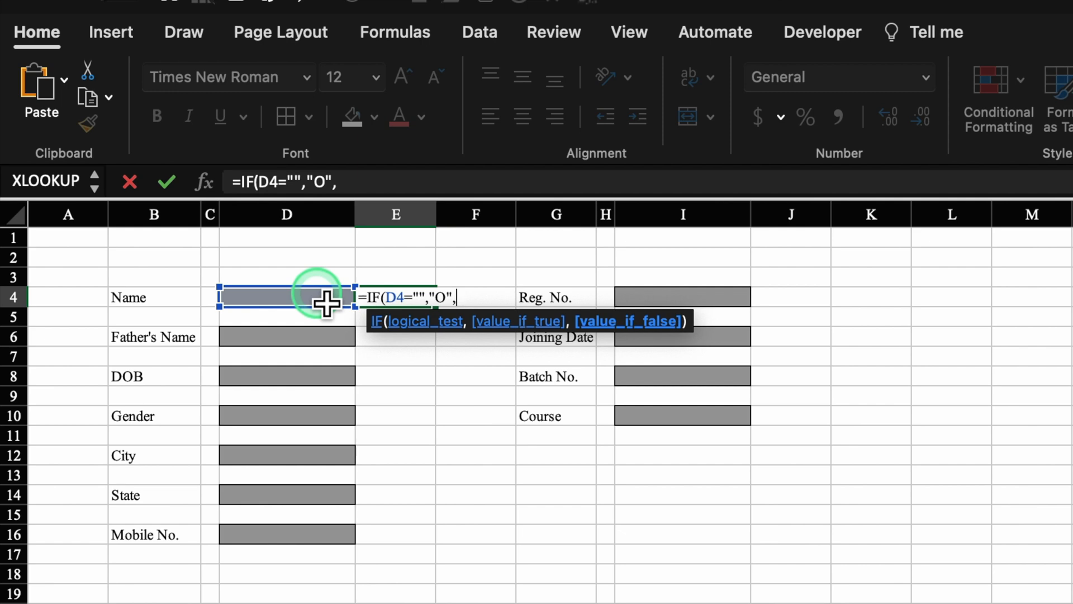
text("P"))
key(Return)
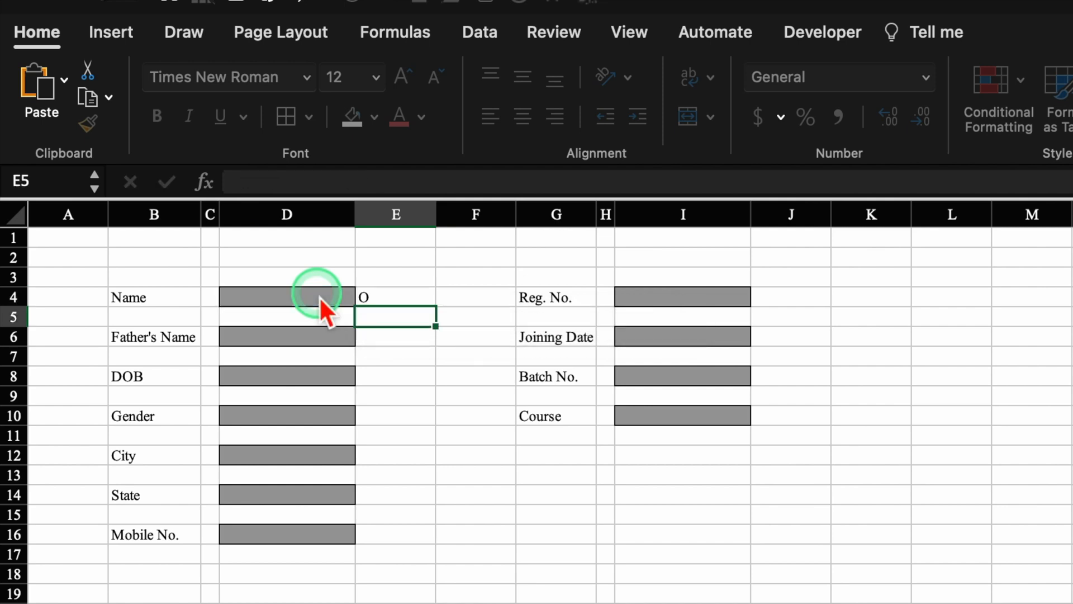
- Centre E4 and set its font to Wingdings 2
click(411, 306)
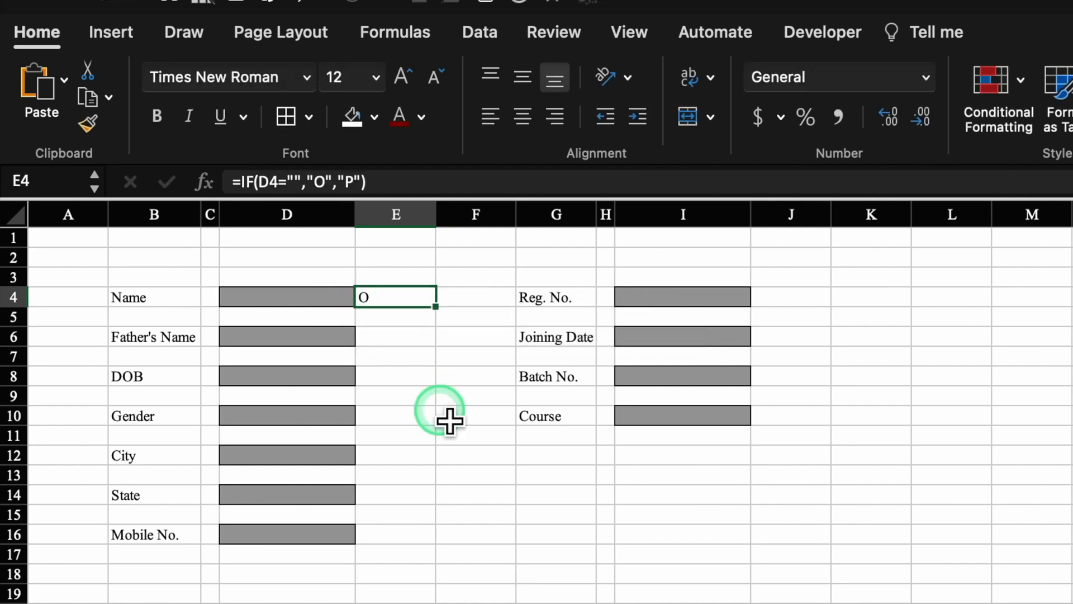
click(525, 117)
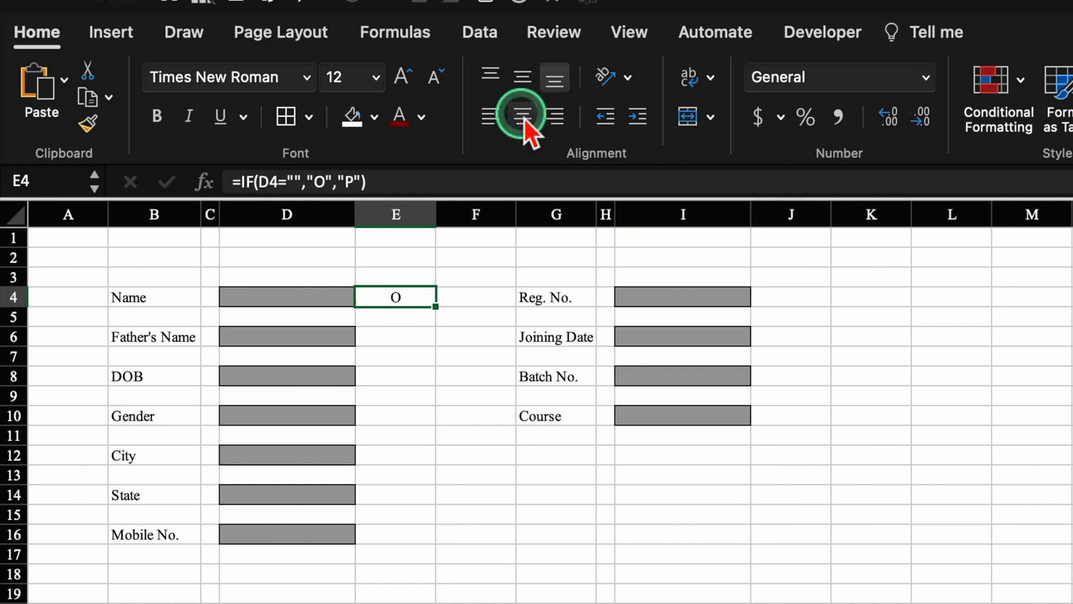
click(307, 77)
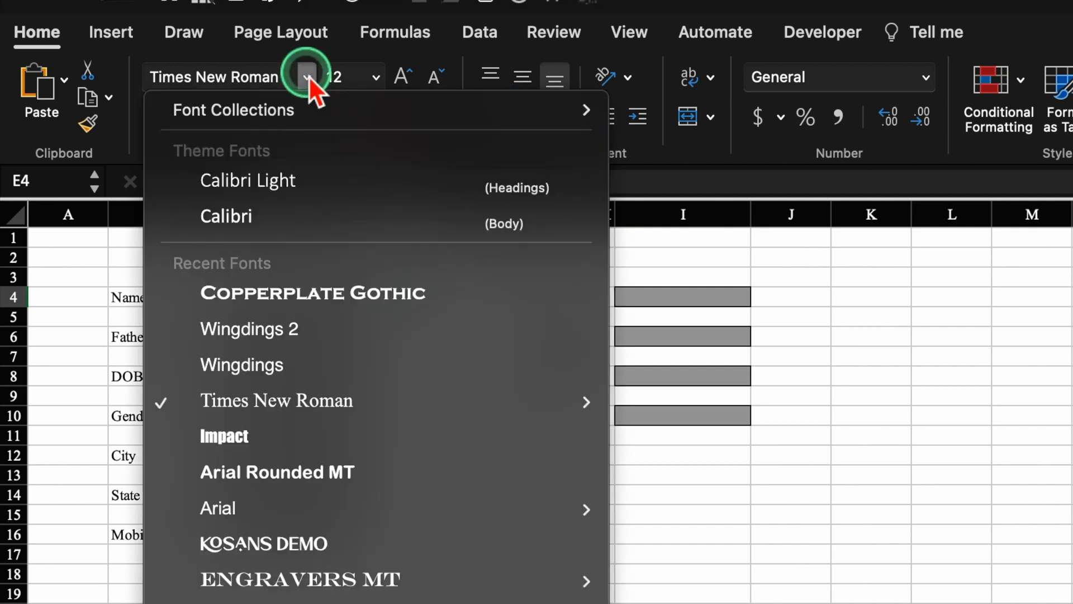
click(310, 330)
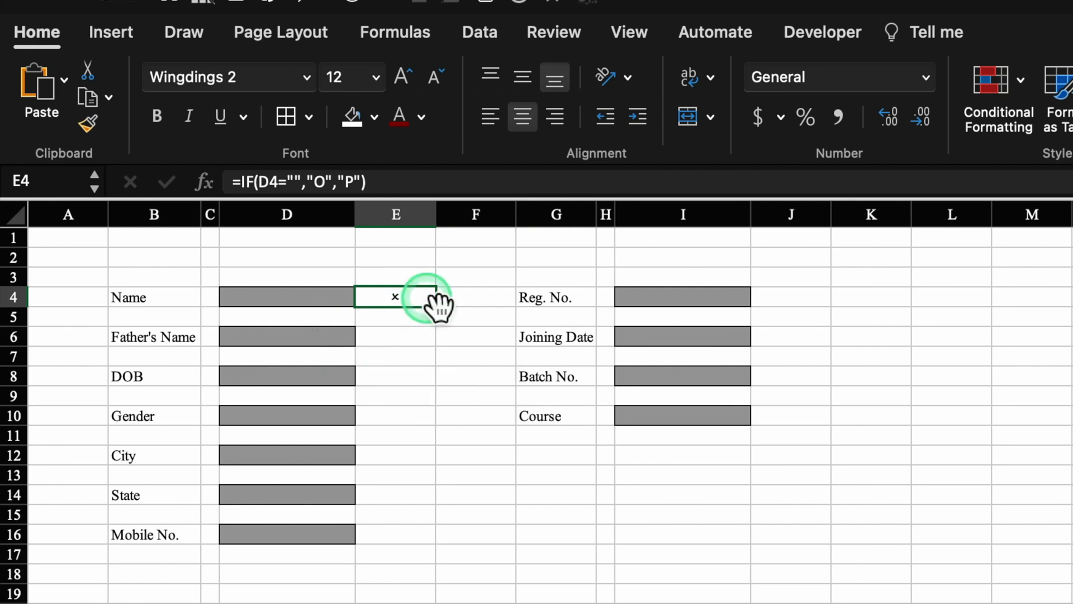
- Test the tick by typing hhj into D4, then delete the test entry
key(Left)
text(hhj)
click(491, 457)
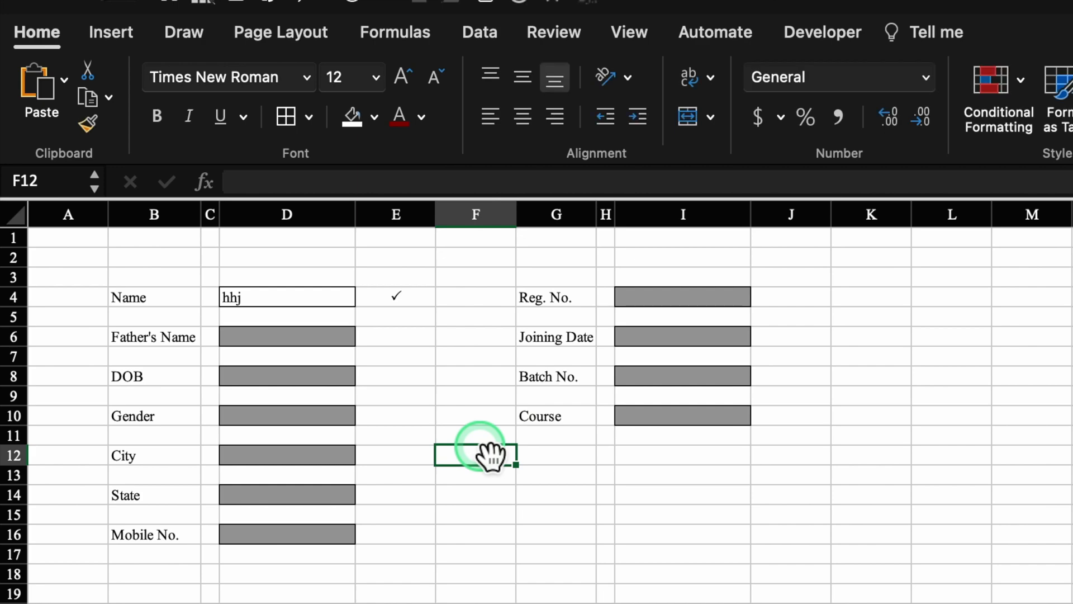
click(317, 299)
key(Delete)
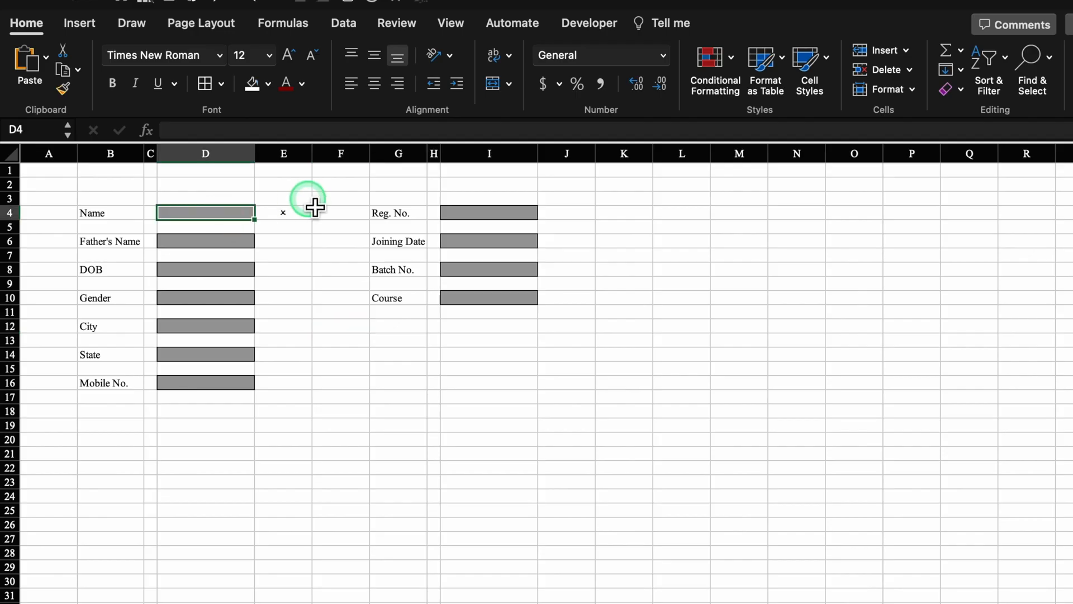
click(289, 216)
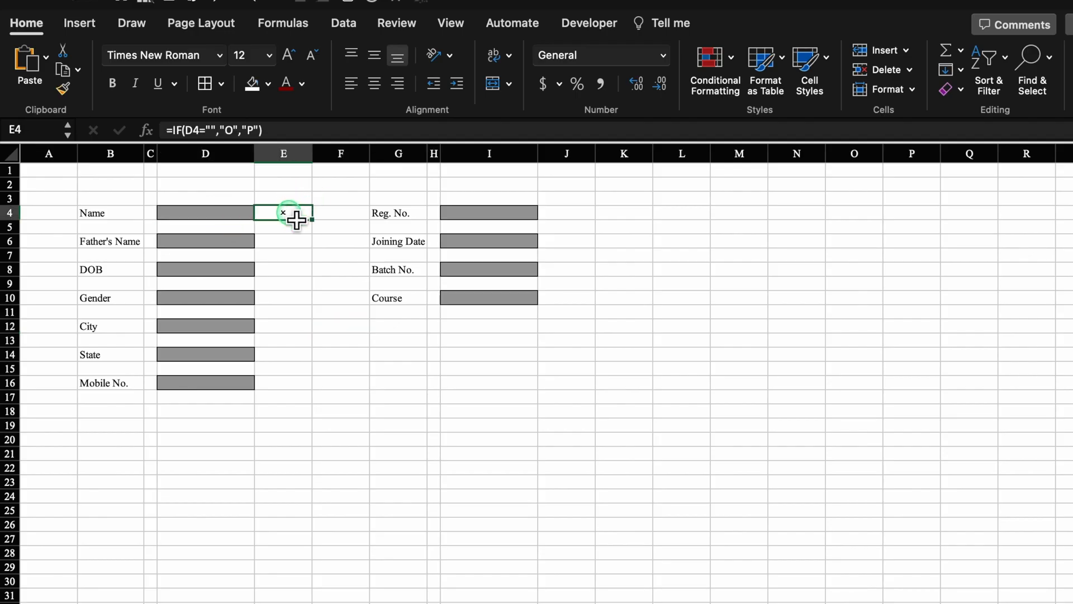
- Add an Equal To rule on E4 formatting the value O in bold red font
click(721, 56)
click(811, 93)
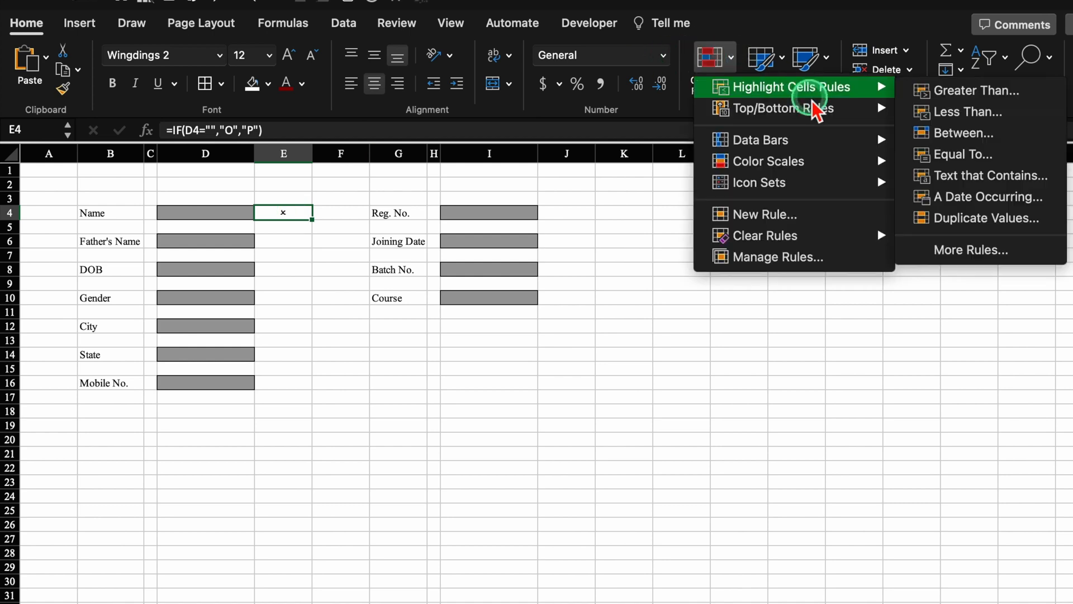
click(1010, 158)
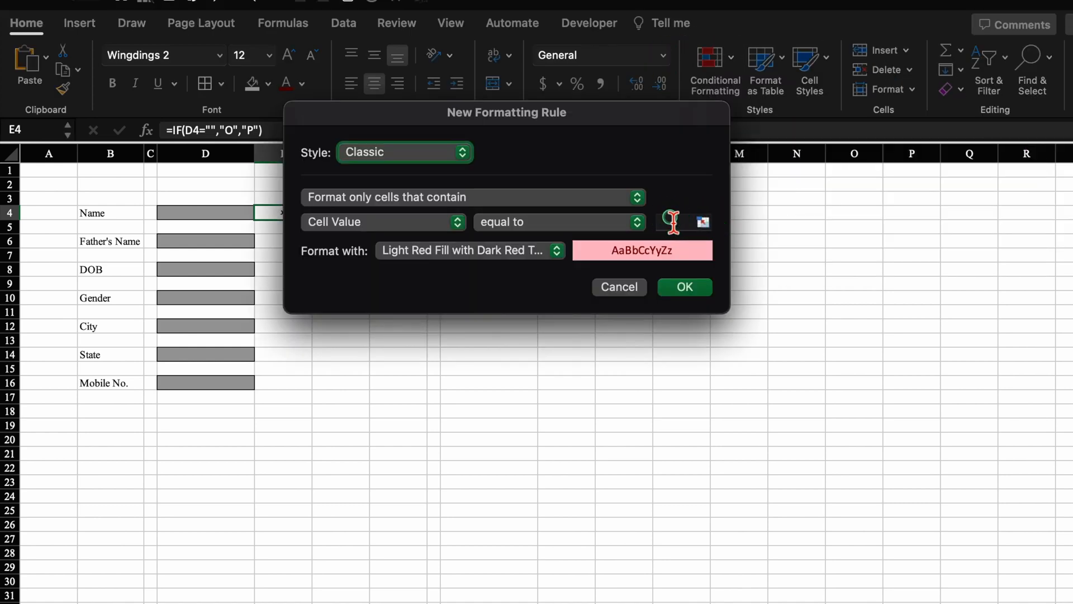
click(672, 221)
click(707, 325)
text(O)
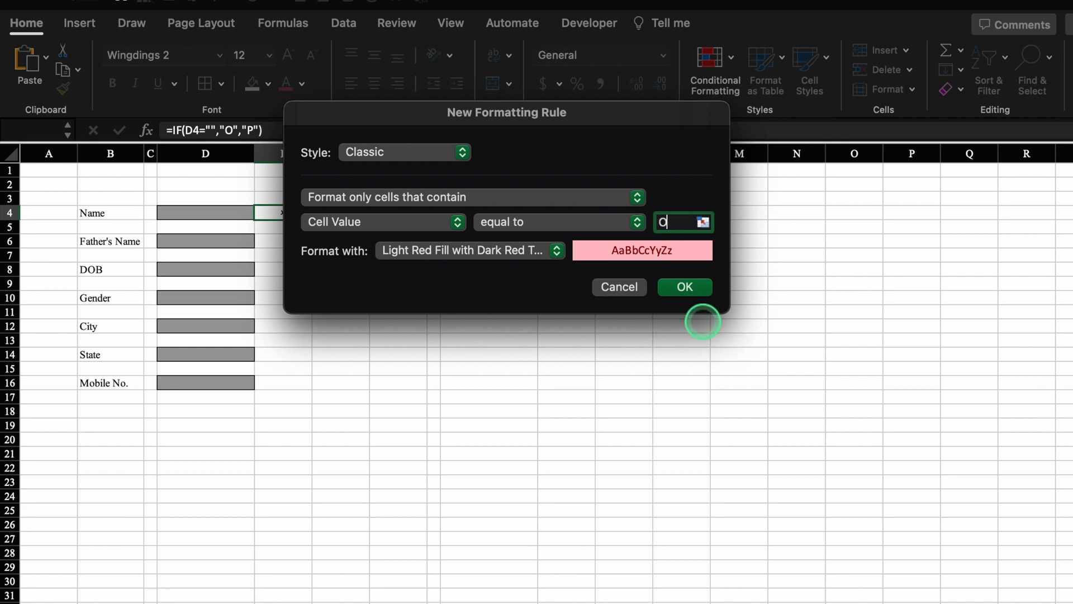
click(556, 250)
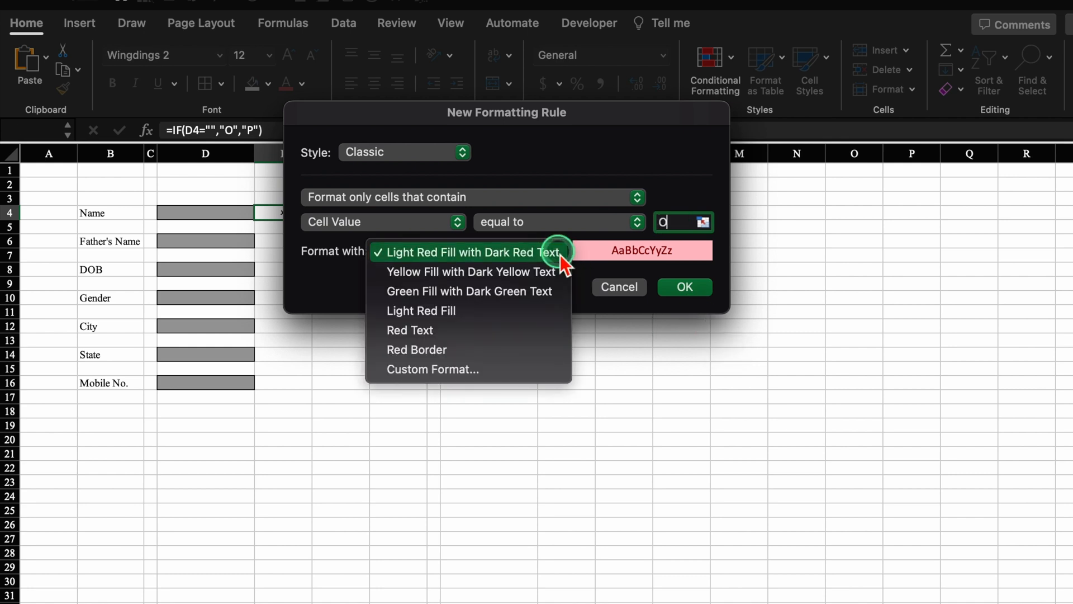
click(473, 370)
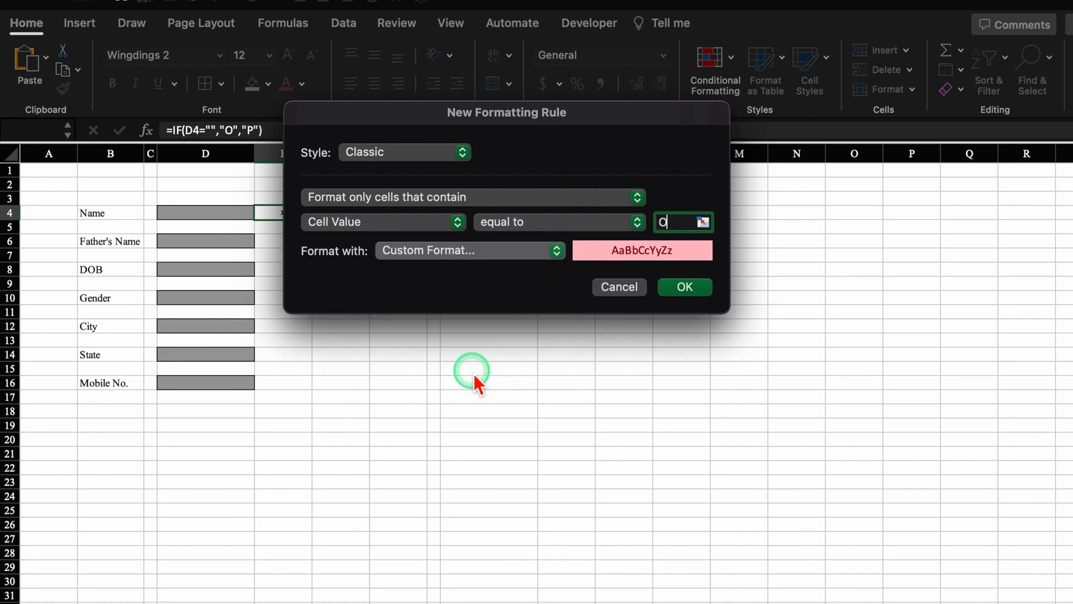
click(556, 67)
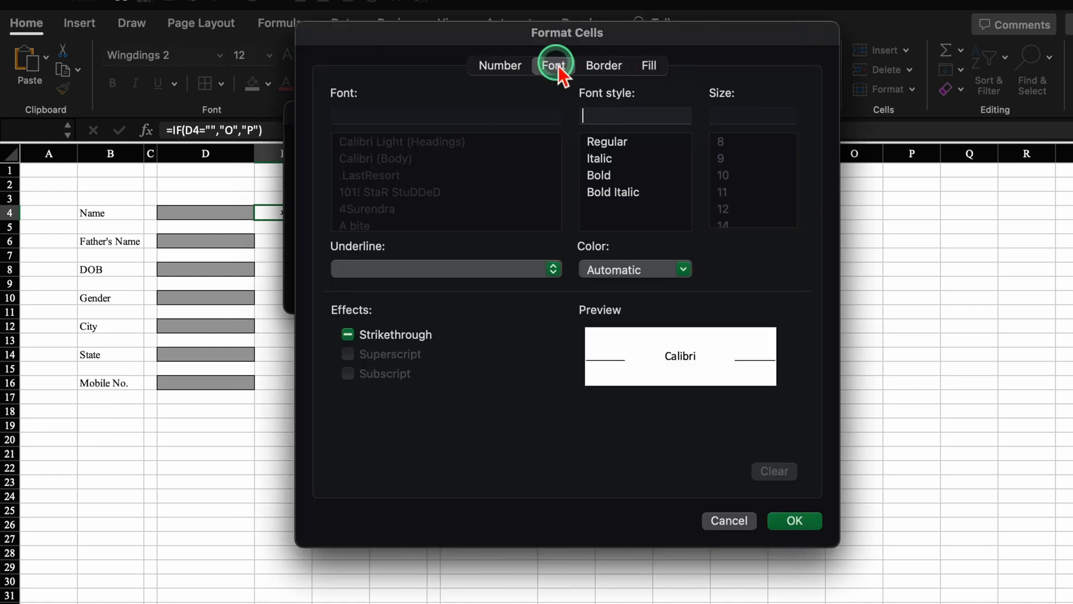
click(683, 271)
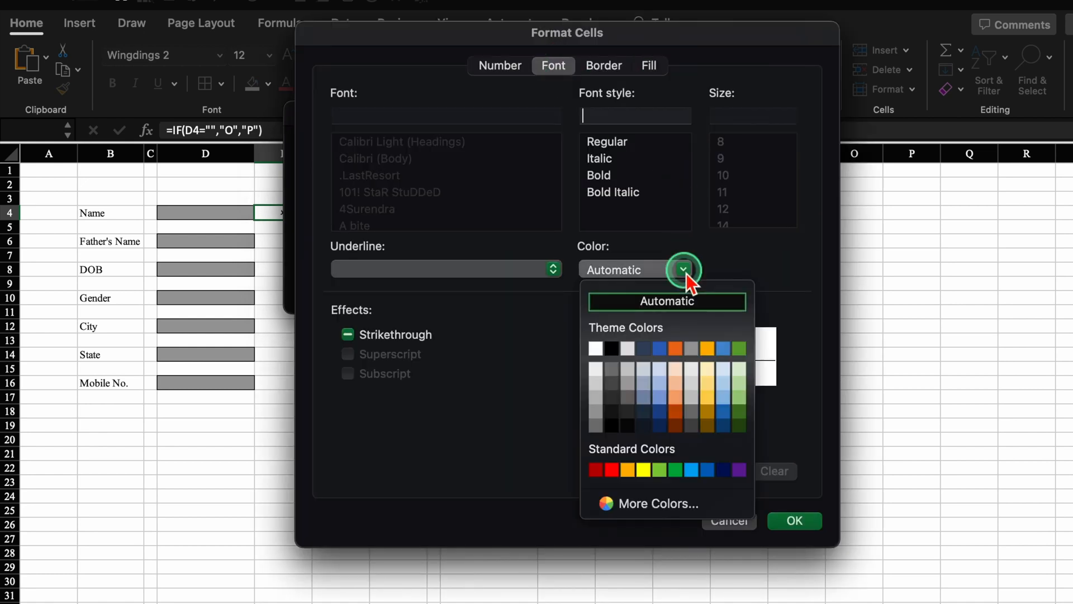
click(611, 469)
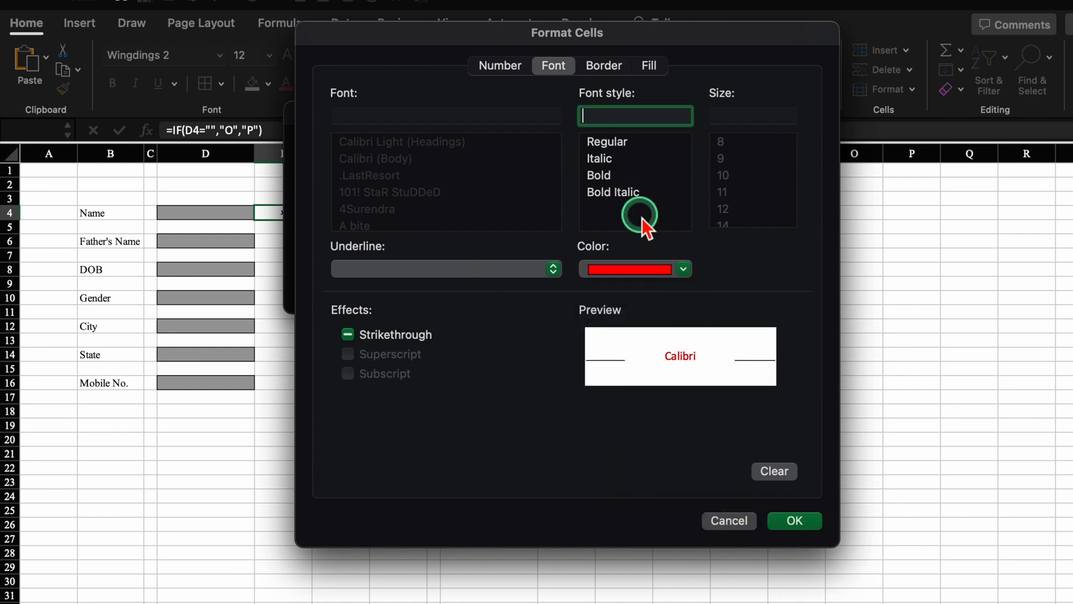
click(603, 161)
click(601, 175)
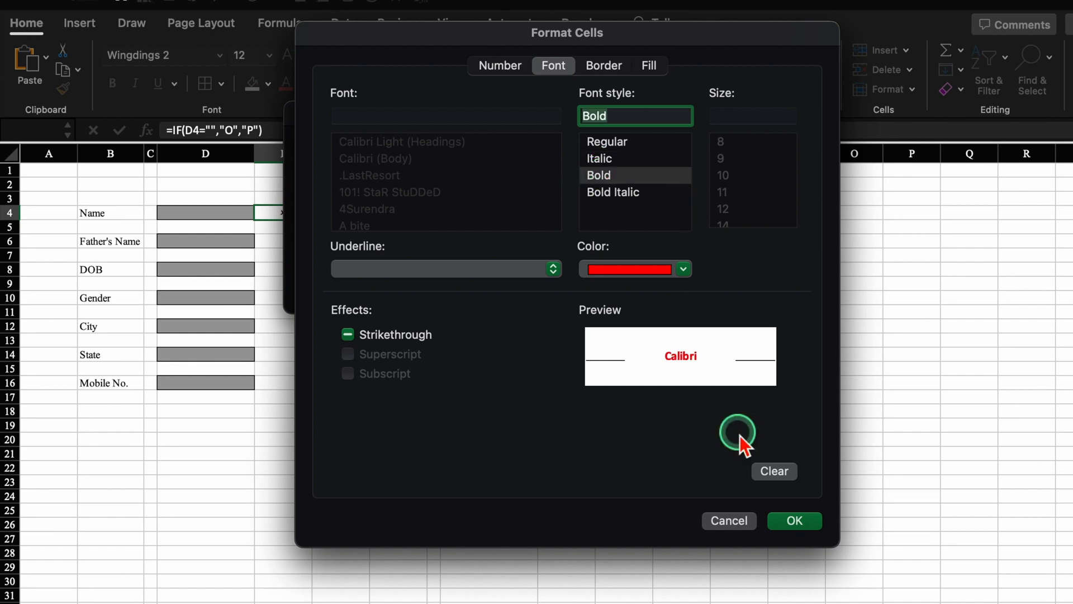
click(797, 522)
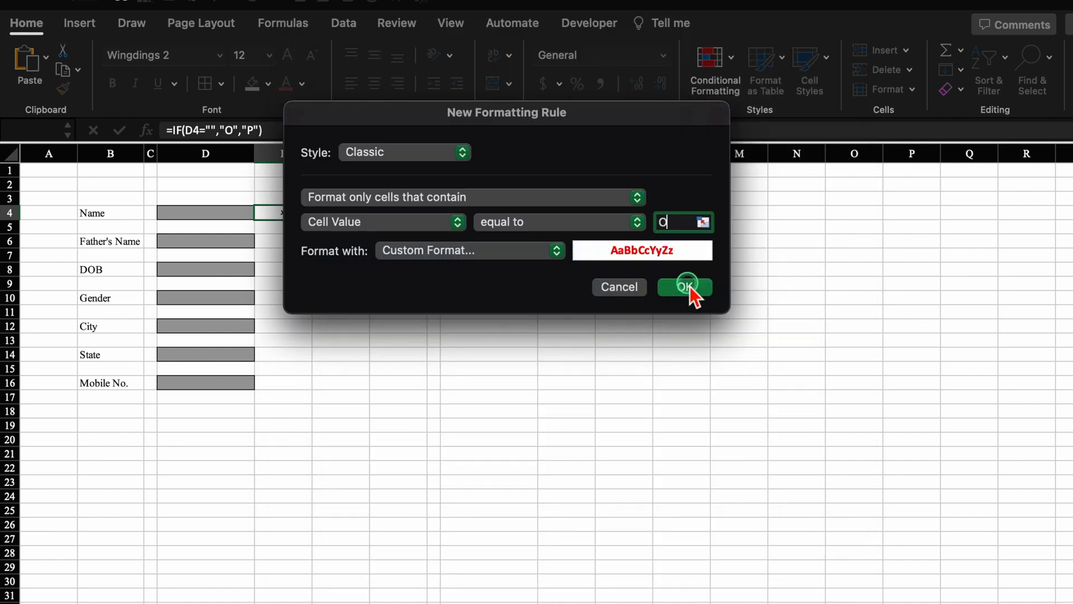
click(690, 291)
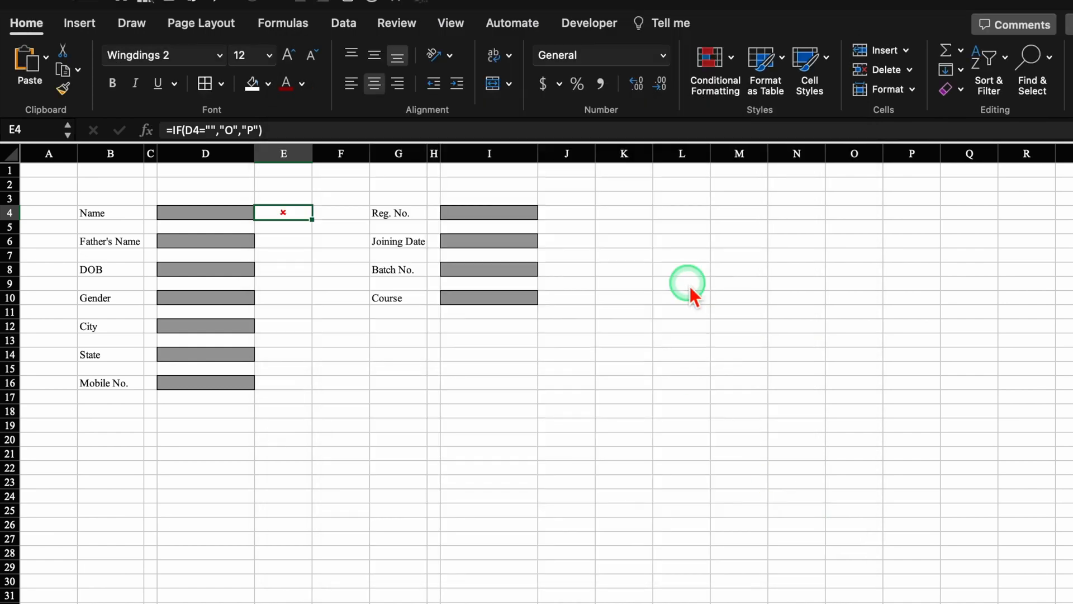
- Add a second Equal To rule formatting the value P in bold green font
click(731, 58)
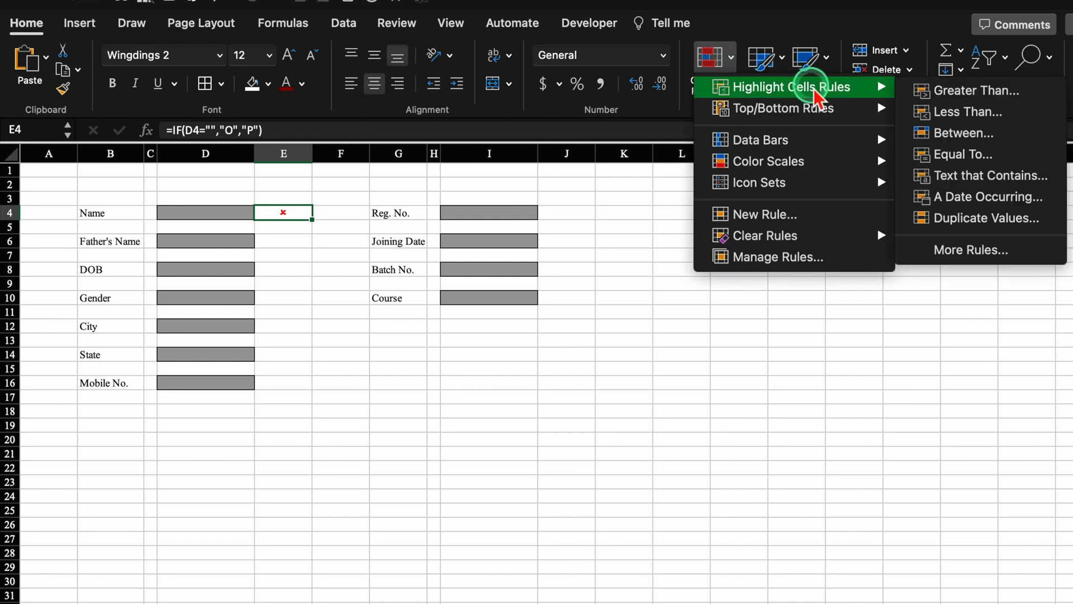
click(977, 159)
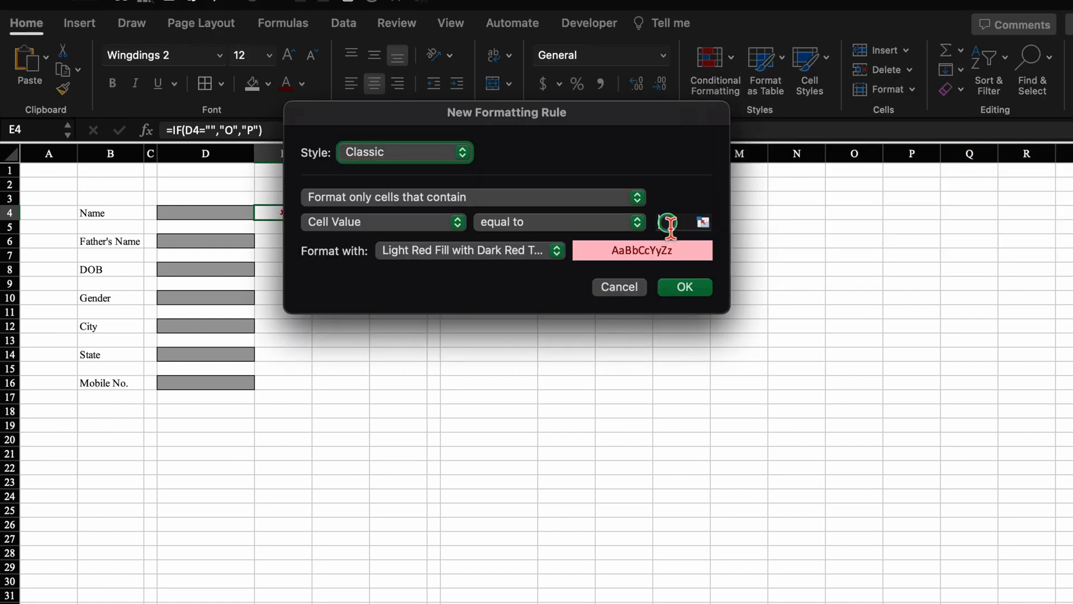
click(670, 223)
text(P)
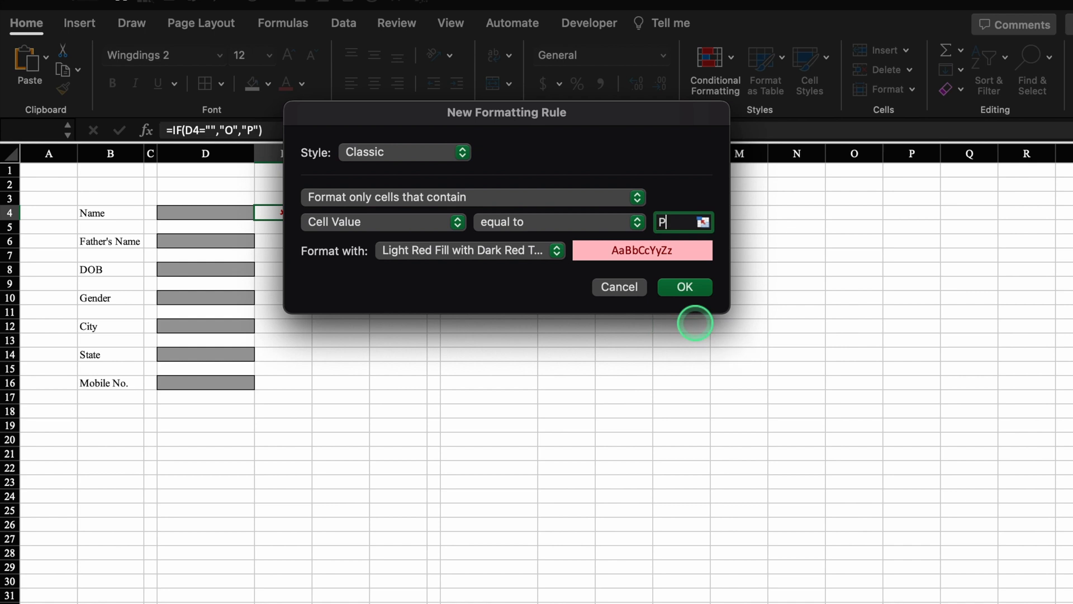
click(557, 250)
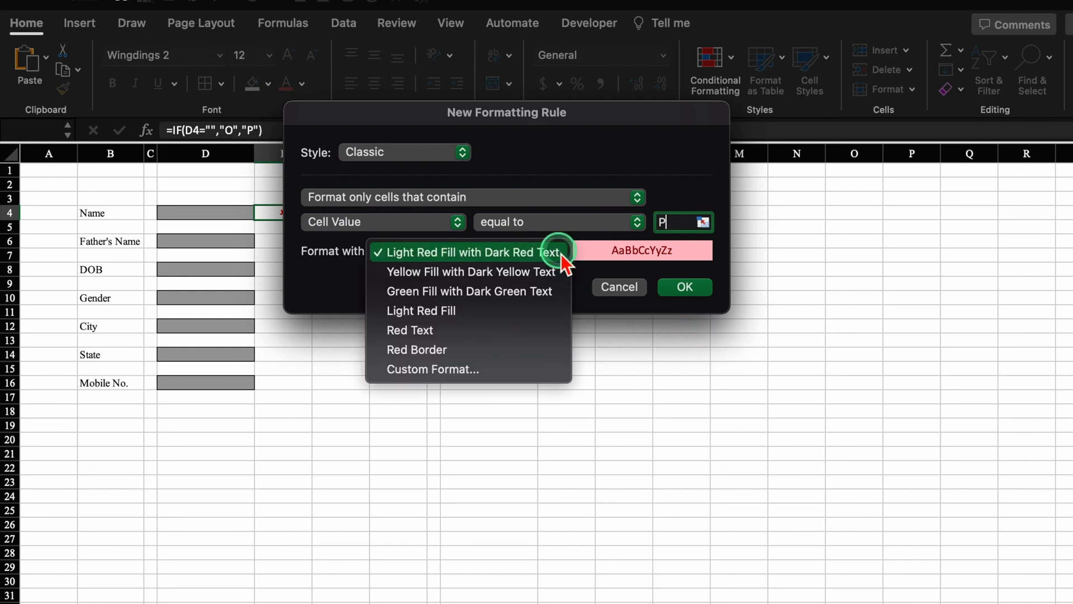
click(486, 366)
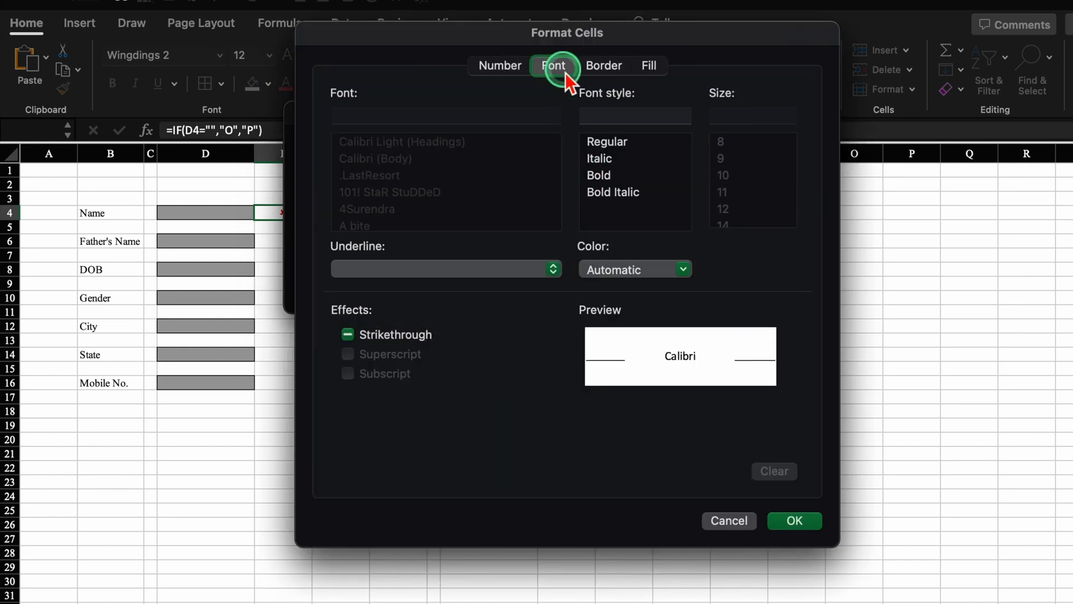
click(682, 270)
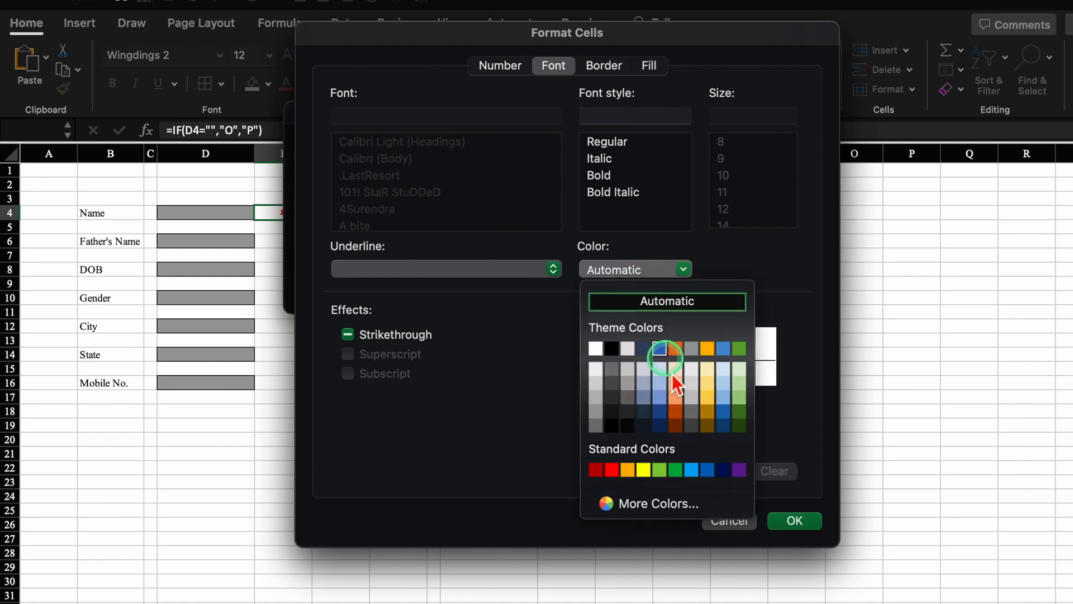
click(676, 470)
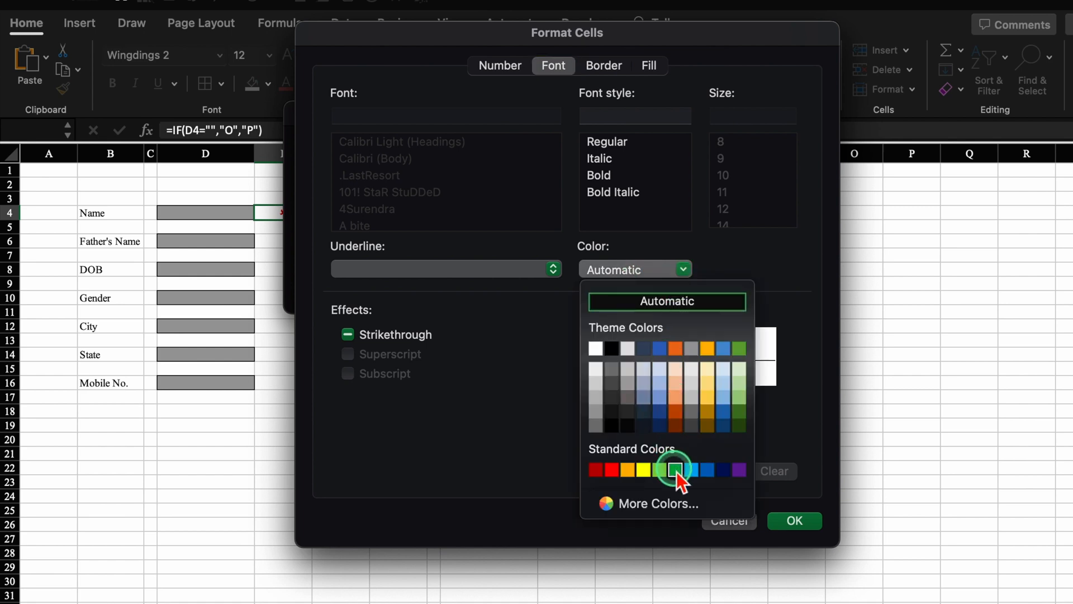
click(599, 175)
click(796, 520)
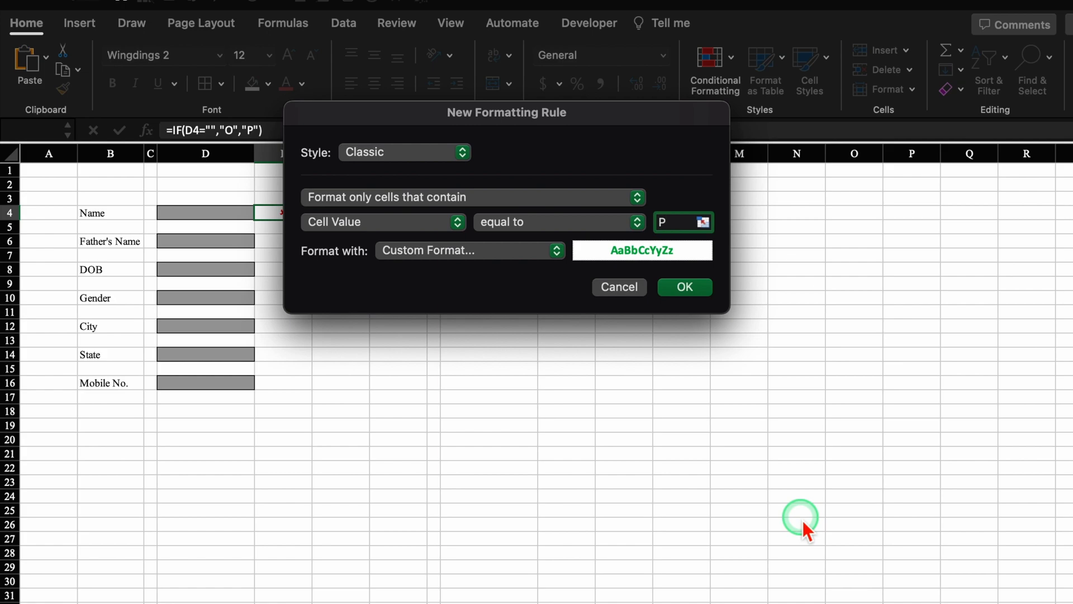
click(686, 286)
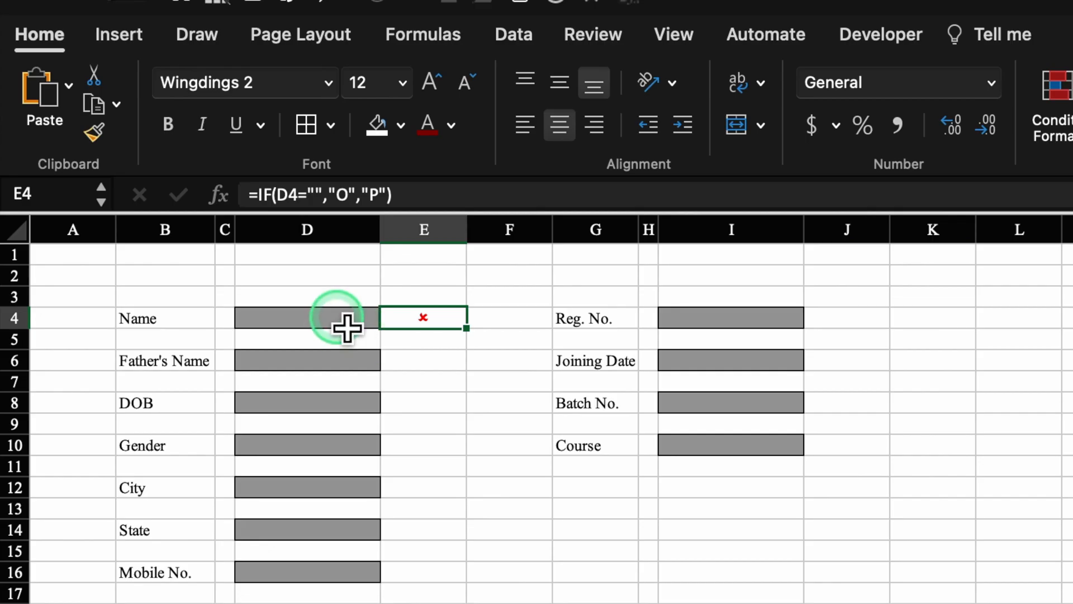
click(231, 218)
- Test D4's status mark with the dummy entry 'hhjj', then clear D4
text(hhjj)
click(608, 593)
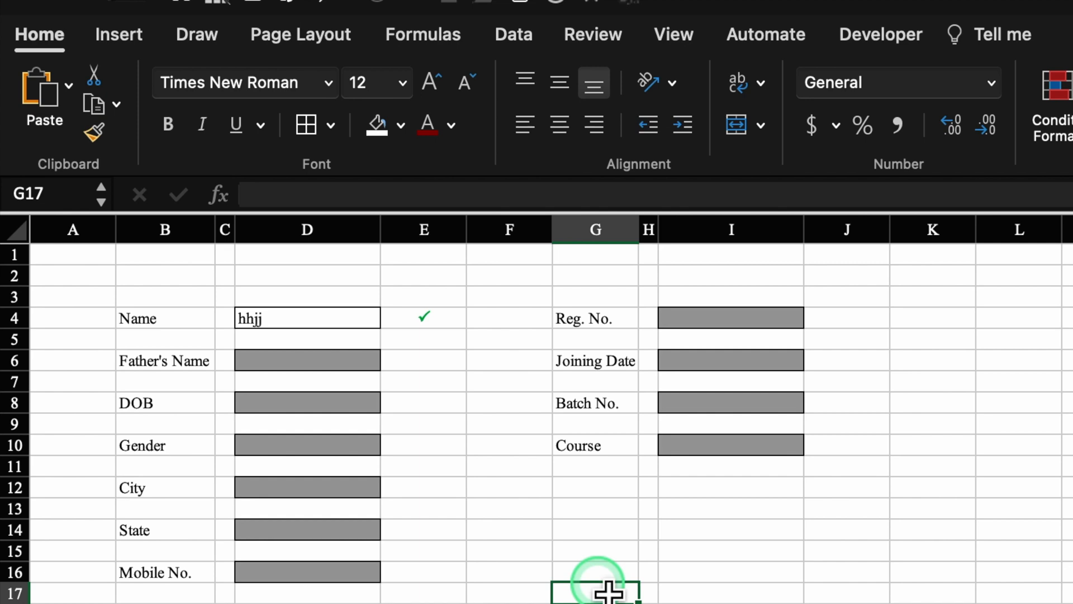
click(322, 319)
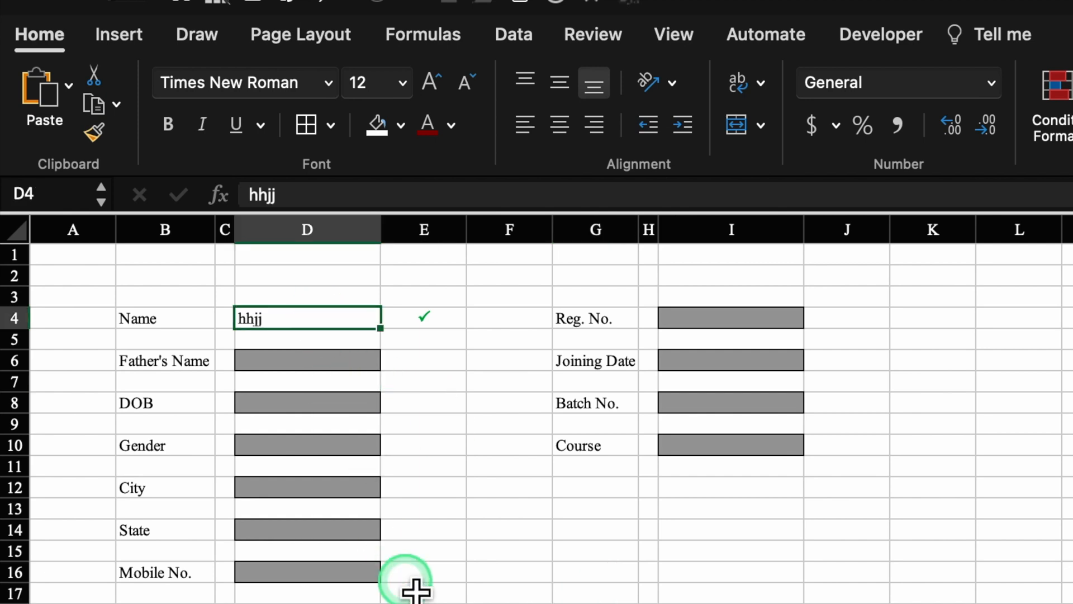
key(Delete)
- Copy E4's check formula into the column E status cells from E6 downward
click(438, 330)
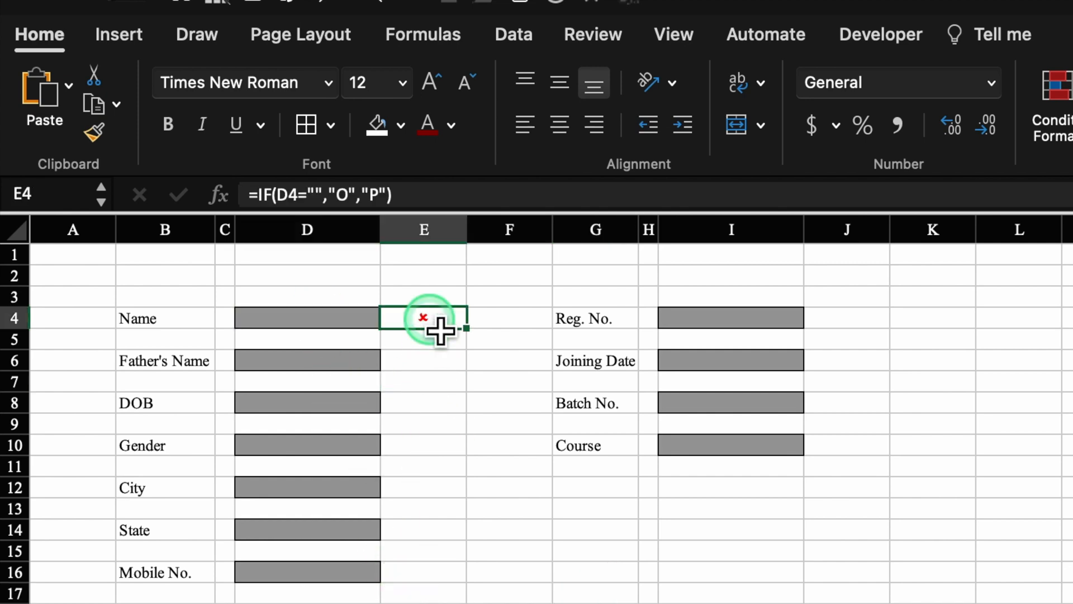
click(446, 362)
key(super+v)
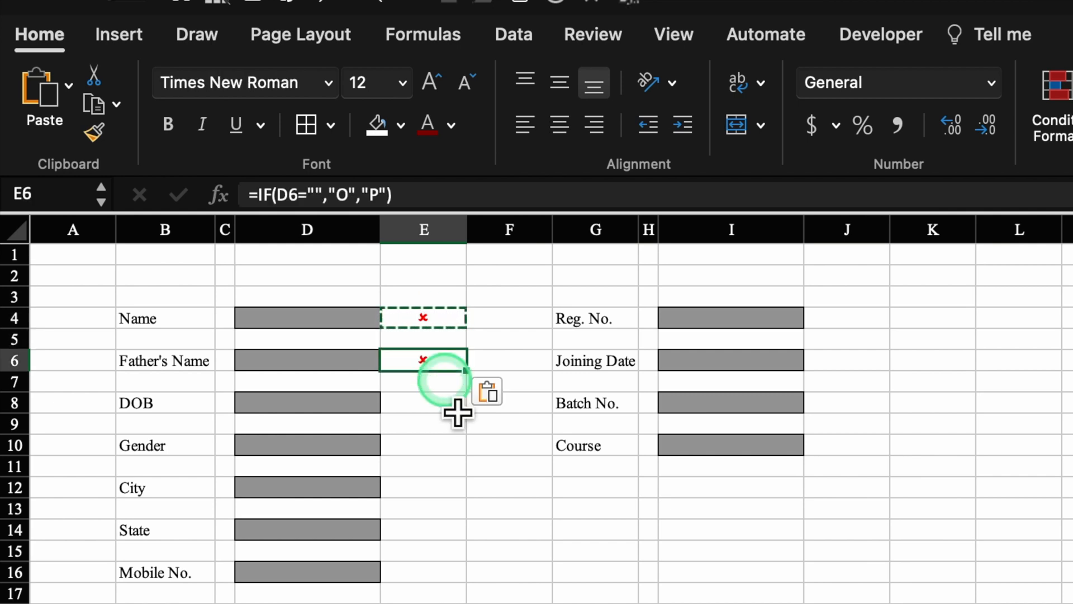
click(453, 408)
key(super+v)
click(456, 446)
key(super+v)
click(451, 530)
key(super+v)
click(453, 572)
- Paste the check formula into the column J status cells, starting at J4 and J6
key(super+v)
click(866, 314)
key(super+v)
click(869, 361)
key(super+v)
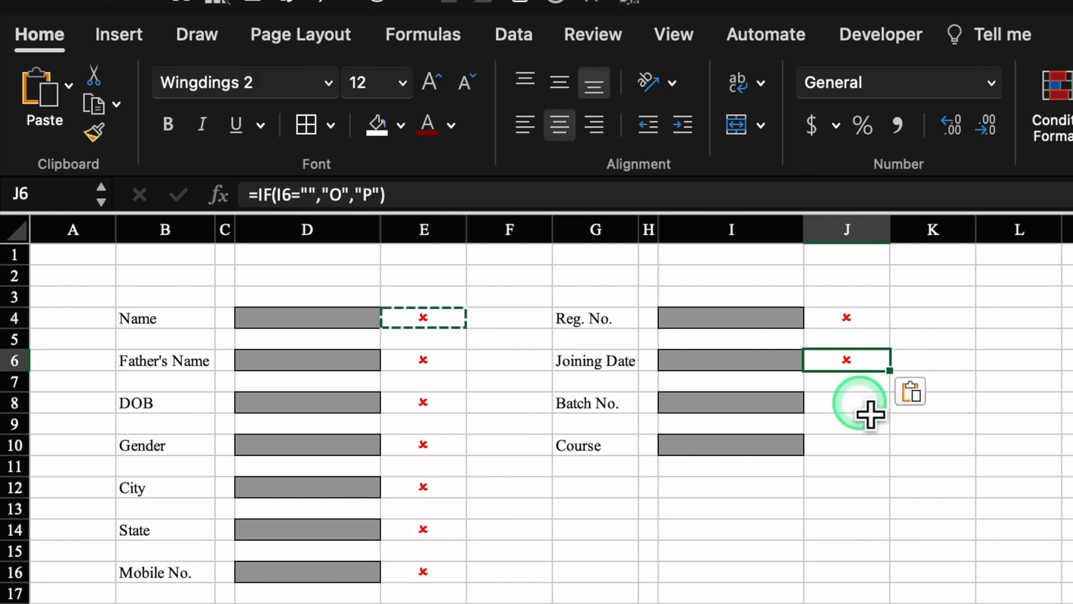
click(867, 405)
key(super+v)
click(867, 450)
key(super+v)
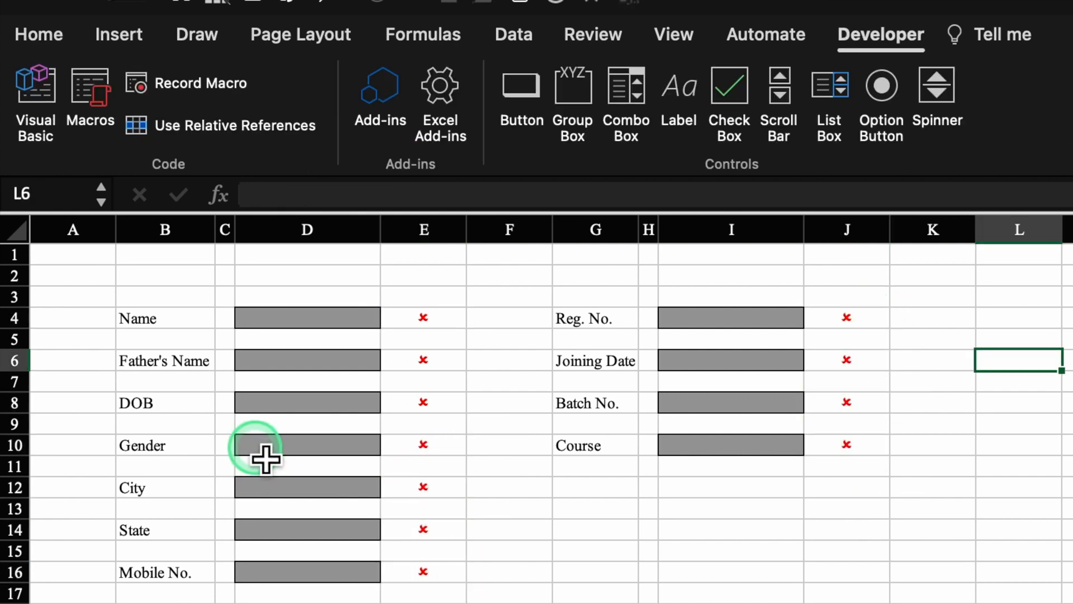
- Clear the Gender row's input box and status mark in row 10
drag(266, 458, 447, 452)
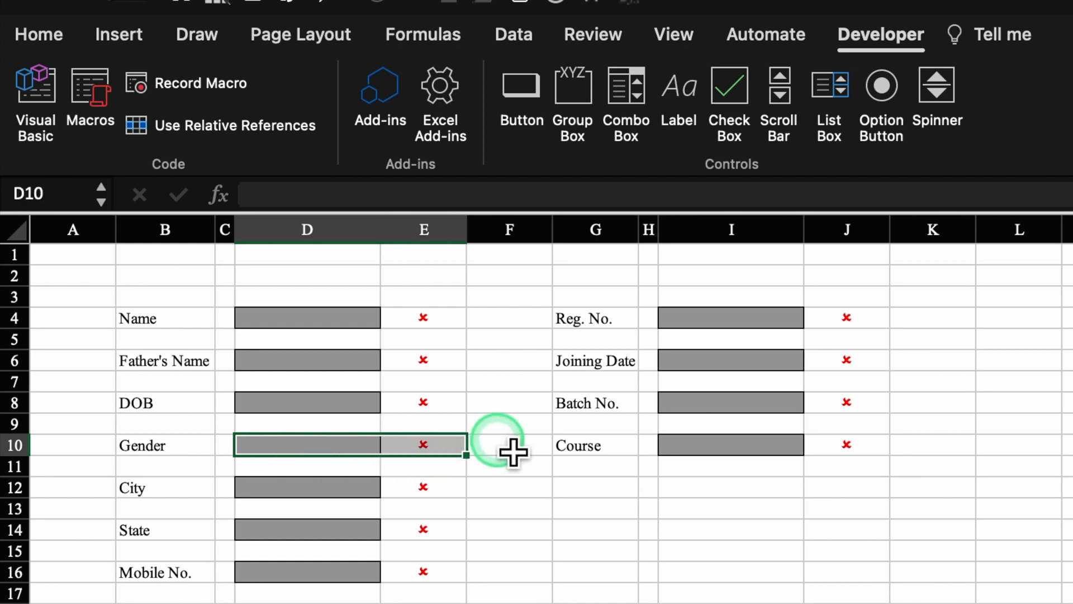
click(509, 447)
drag(565, 467, 297, 462)
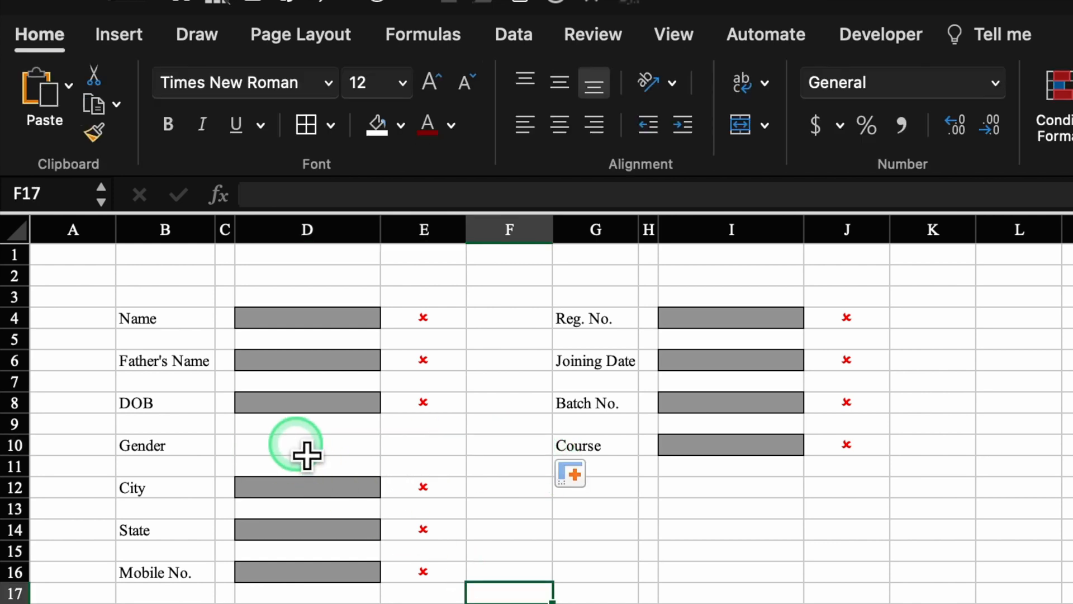
click(306, 455)
- Insert an option button in D10 labelled 'Male'
click(889, 36)
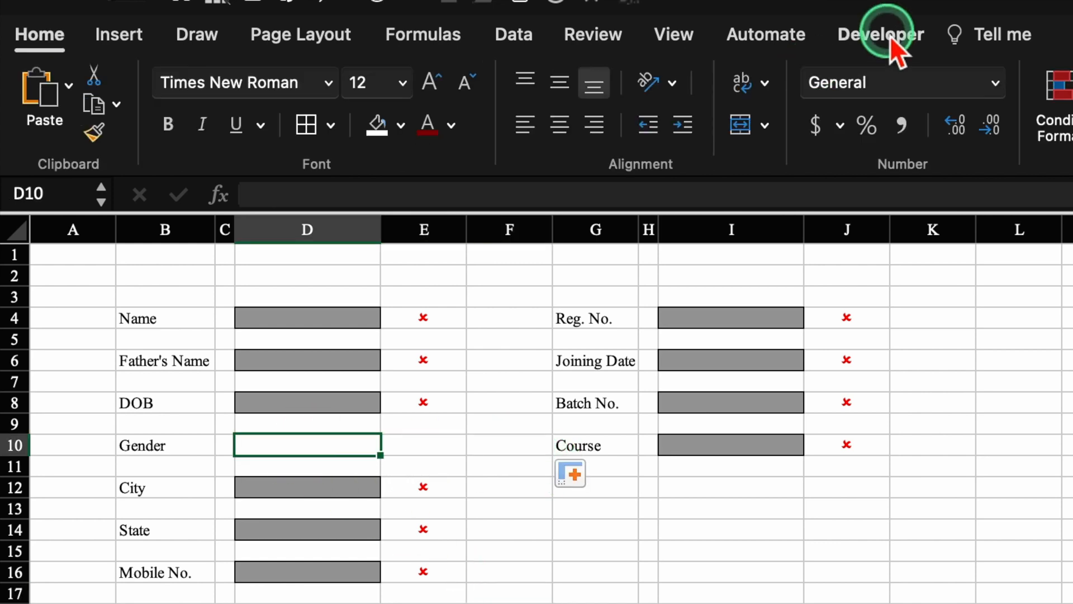
click(890, 134)
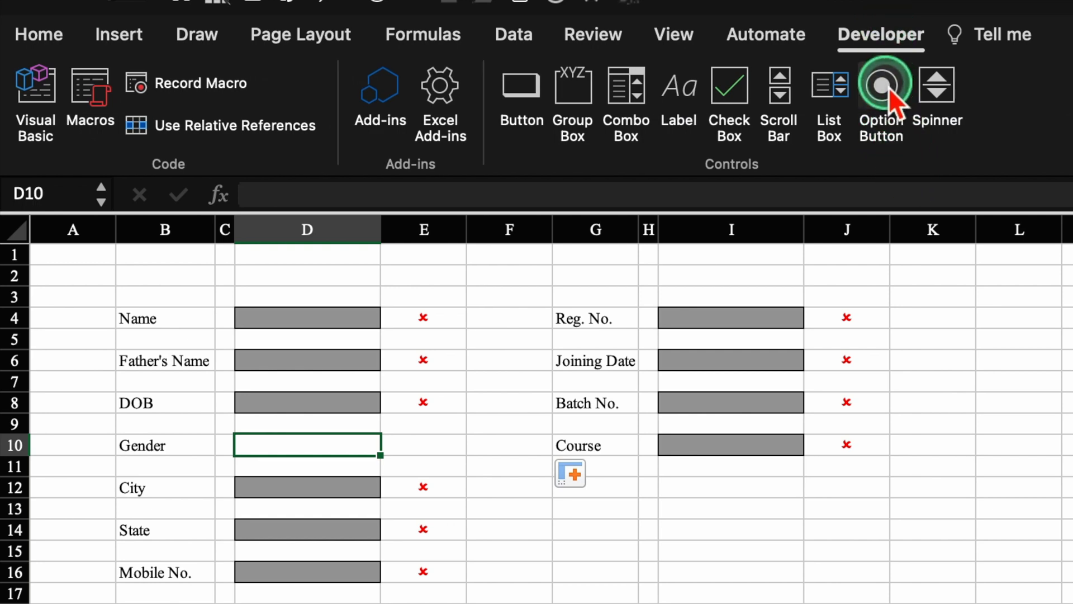
click(882, 114)
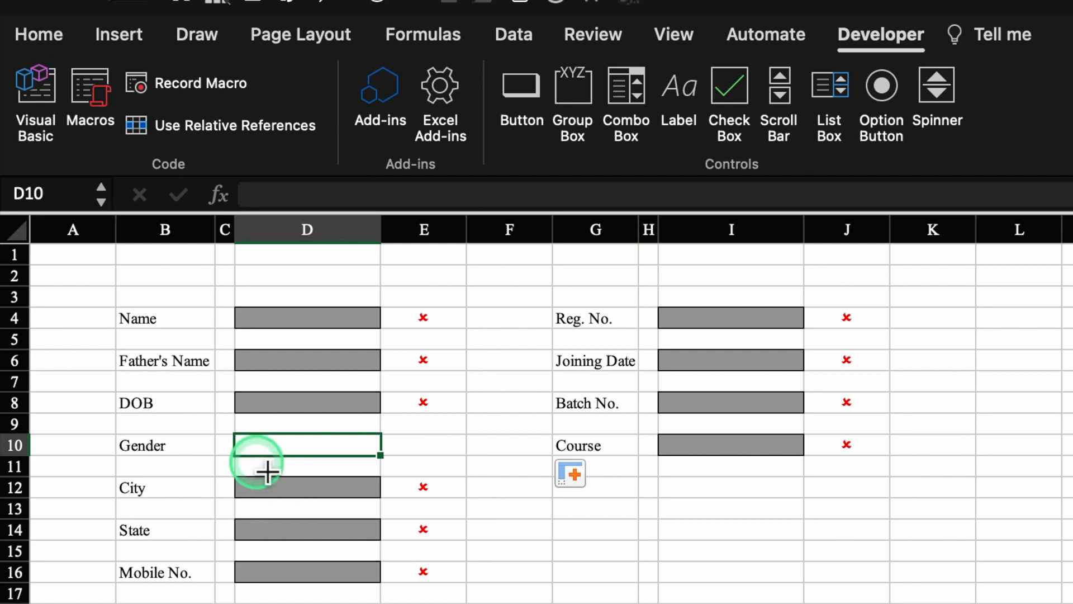
click(261, 456)
drag(396, 489, 374, 471)
click(265, 450)
drag(267, 450, 324, 464)
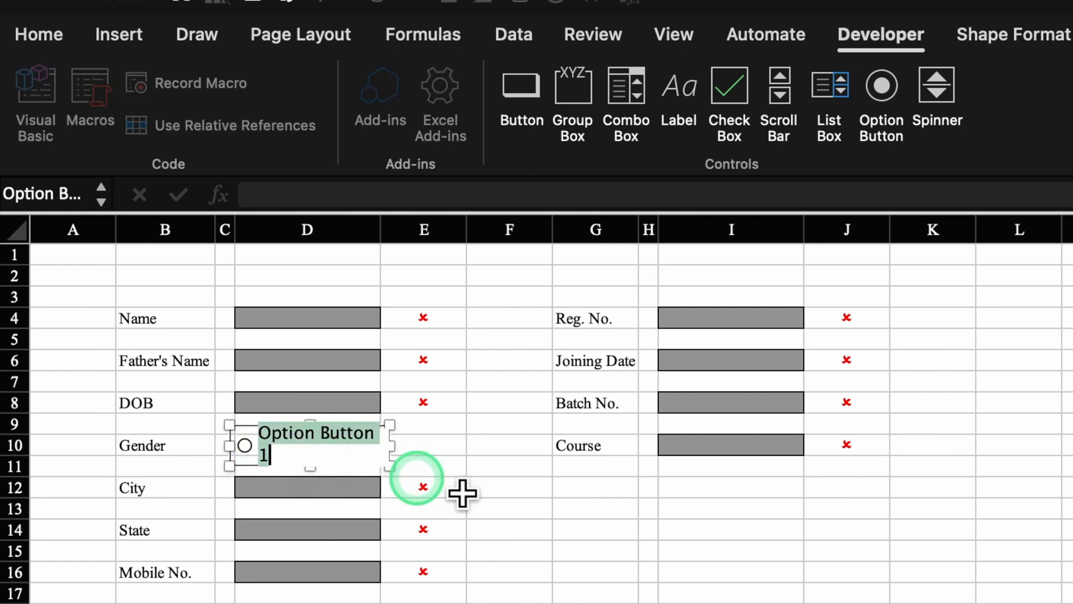
text(Male)
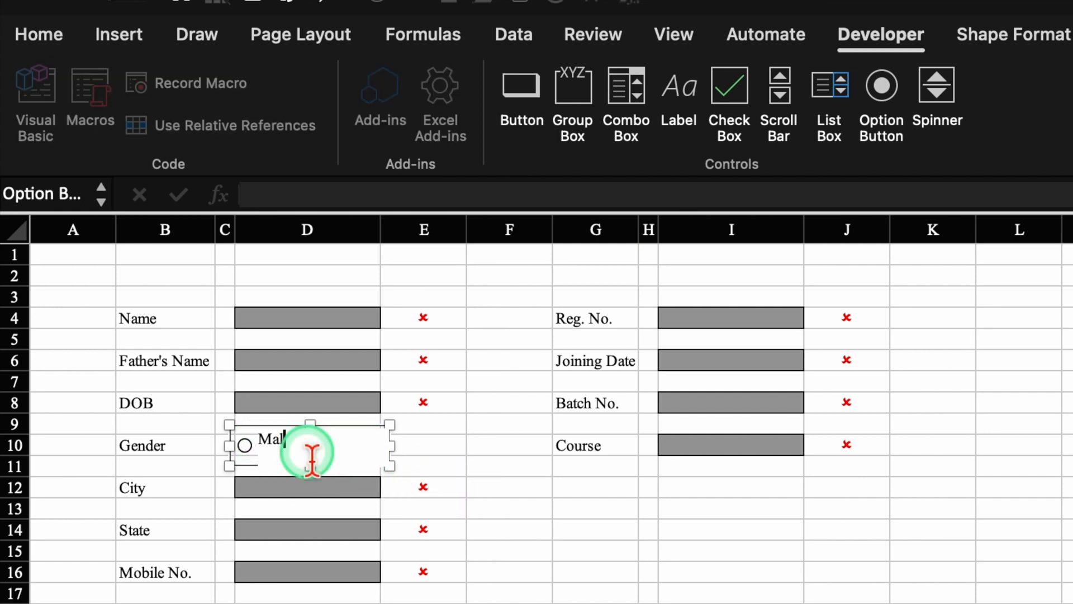
key(Escape)
- Paste a copy of the Male button beside it and relabel it 'Female'
right_click(282, 442)
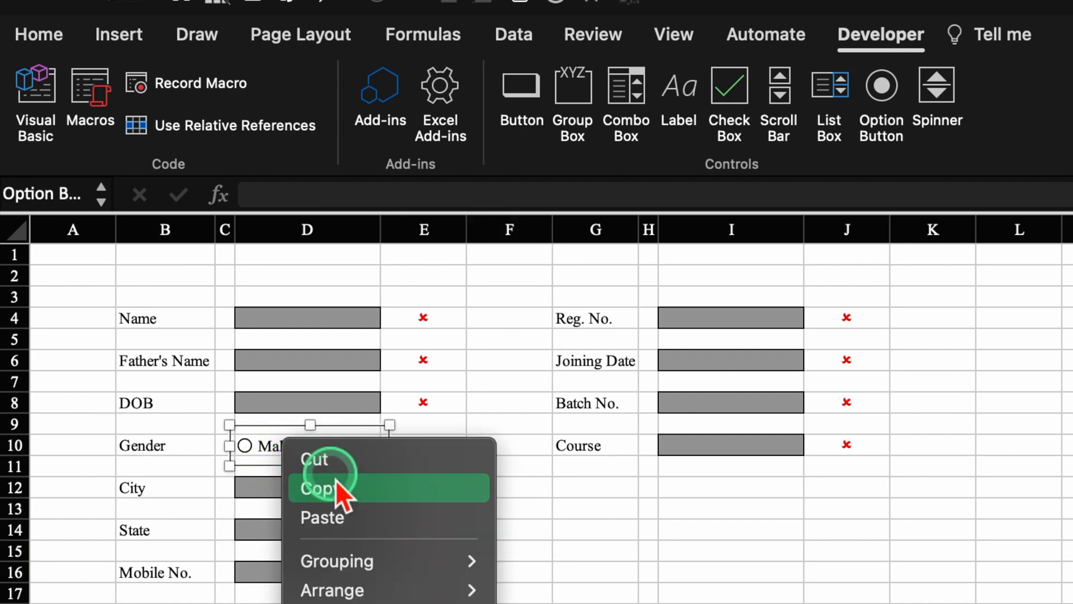
click(413, 452)
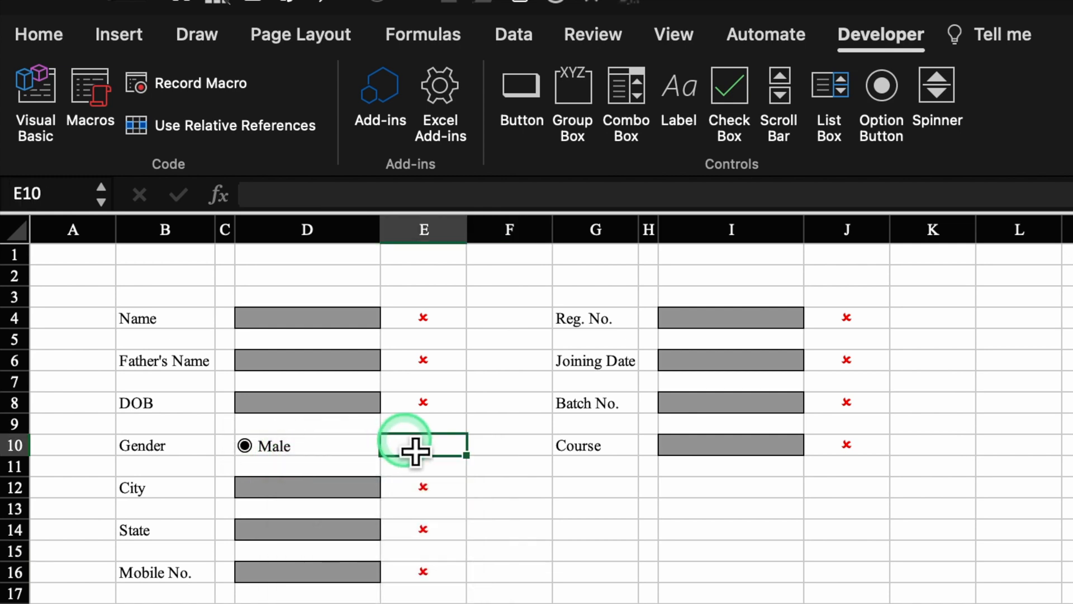
key(super+v)
drag(522, 498, 419, 473)
click(335, 452)
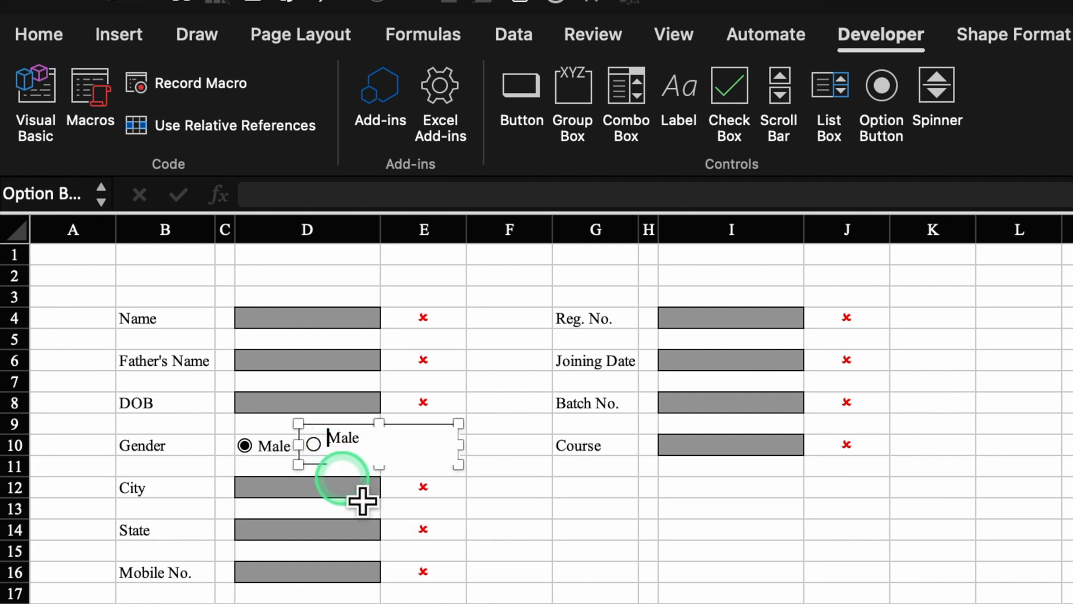
text(Fe)
key(BackSpace)
text(m)
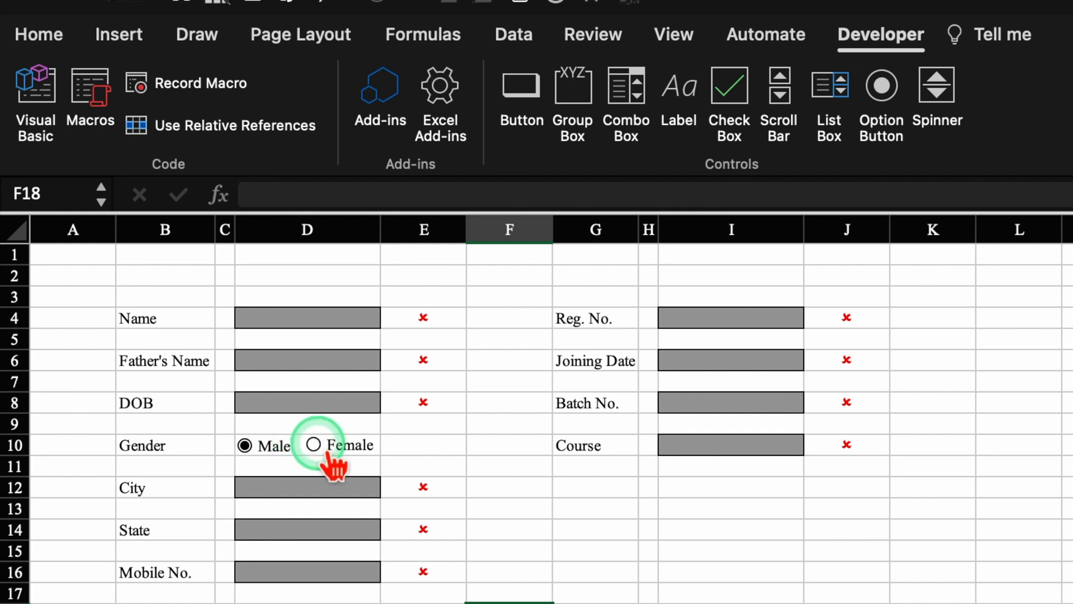
- Narrow column F and widen columns B and G to 21.17
drag(553, 229, 493, 229)
click(184, 230)
super+click(550, 230)
drag(579, 230, 668, 230)
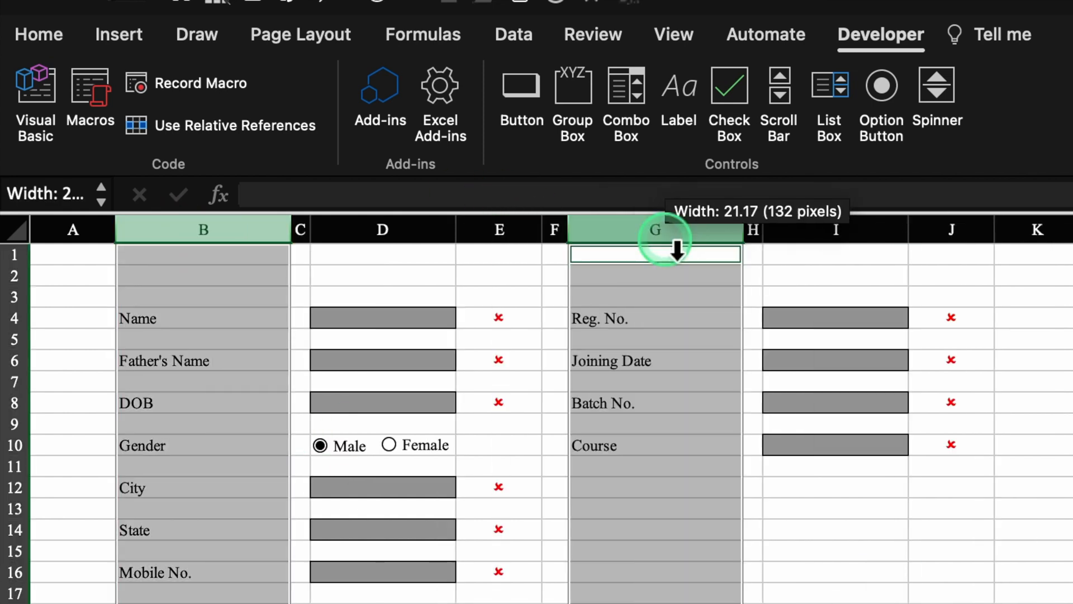
click(753, 602)
drag(623, 495, 819, 498)
- Merge G12:I12 and enter 'Accept Terms & Conditions to Submit'
click(39, 34)
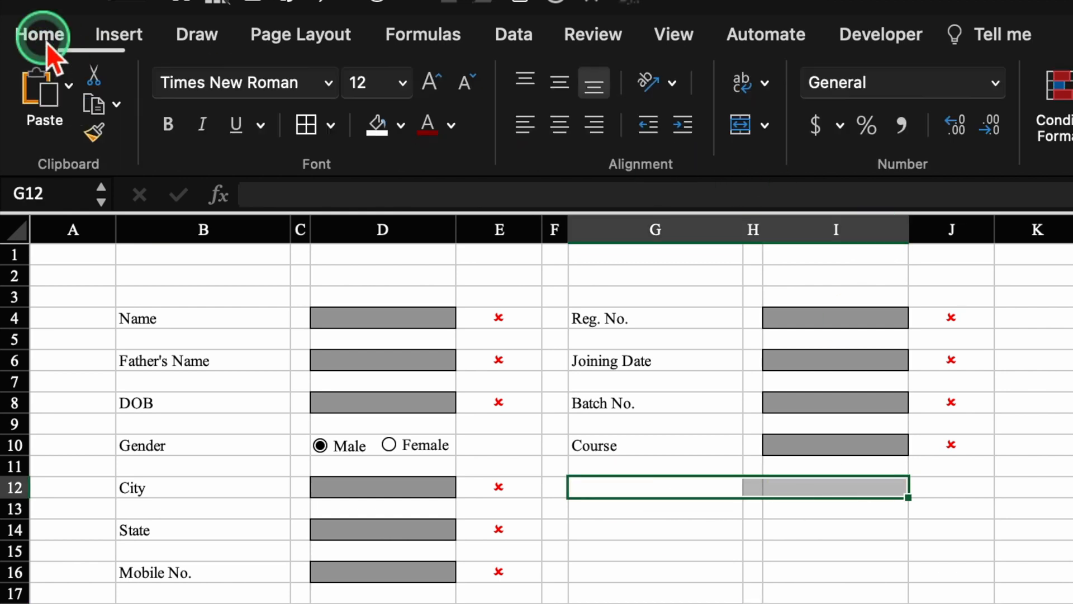
click(741, 124)
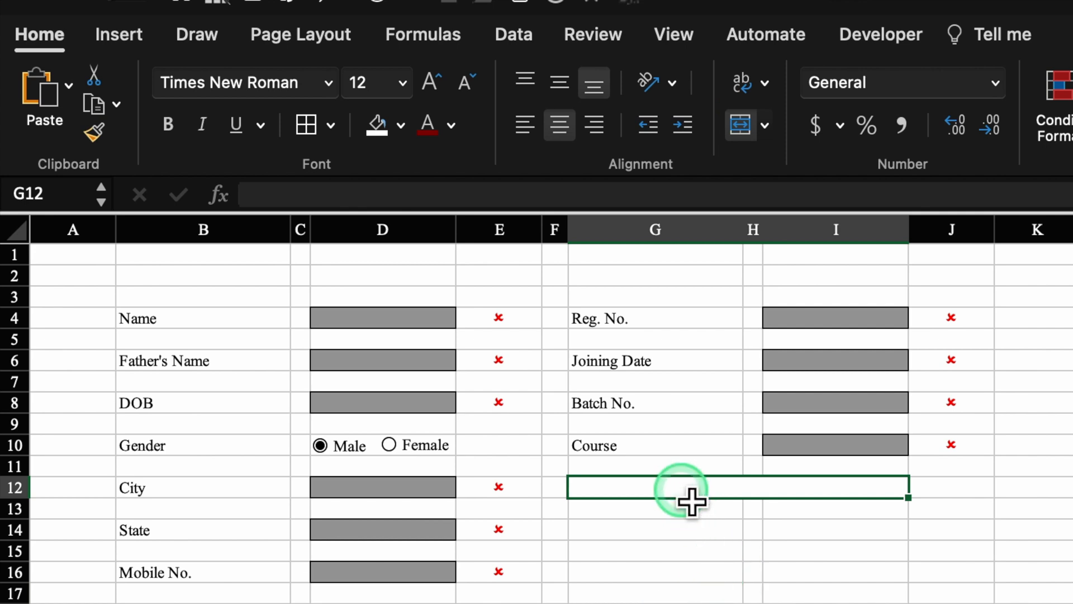
text(Accept Terms & Conditions to Submit)
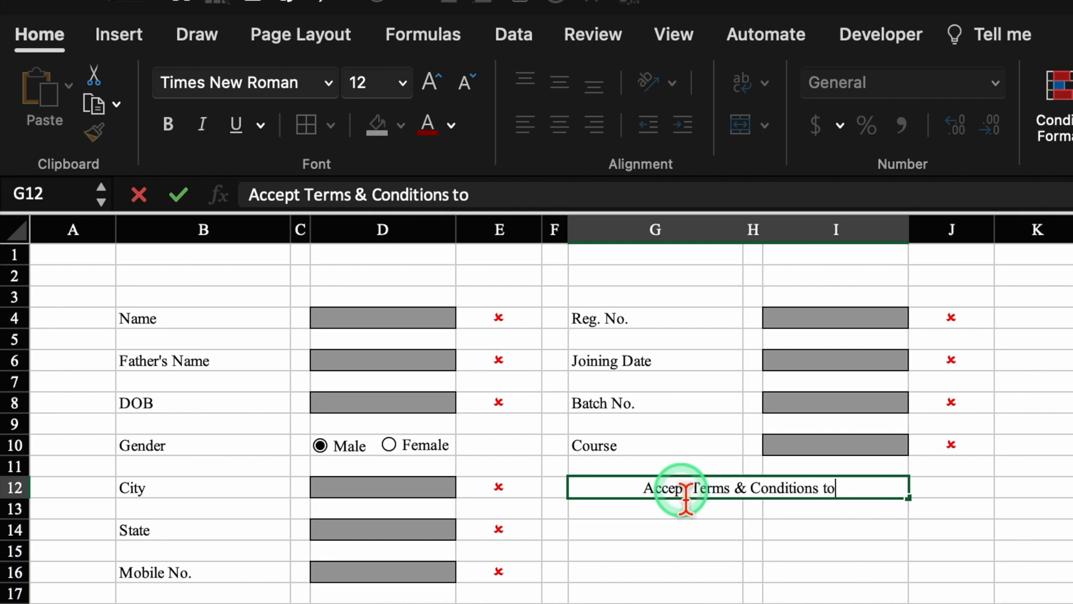
key(Return)
- Left-align the terms line and format it as bold white text on a blue fill
click(525, 128)
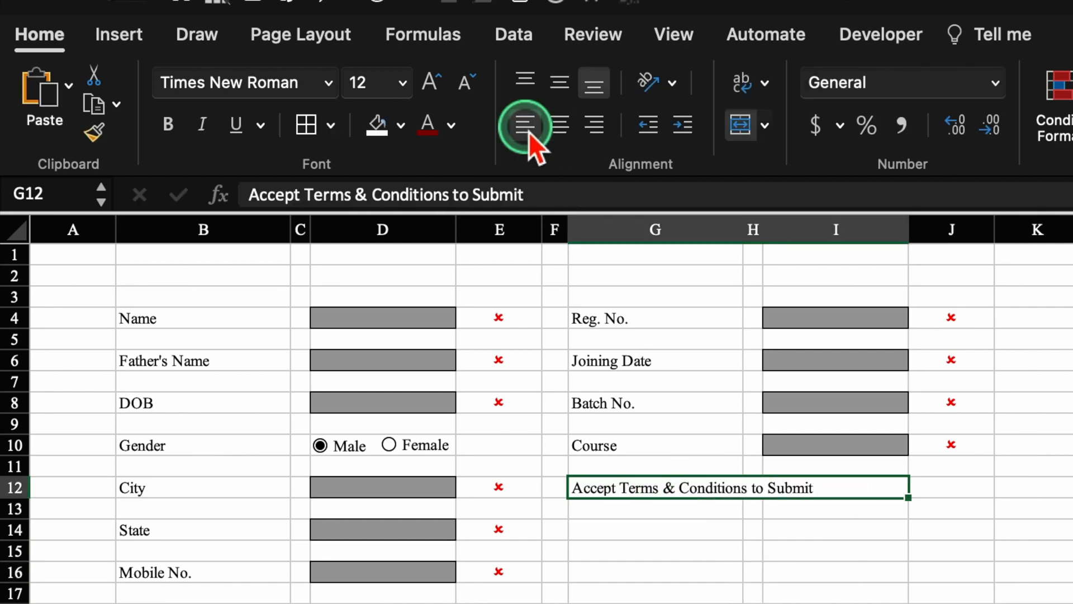
click(400, 125)
click(481, 243)
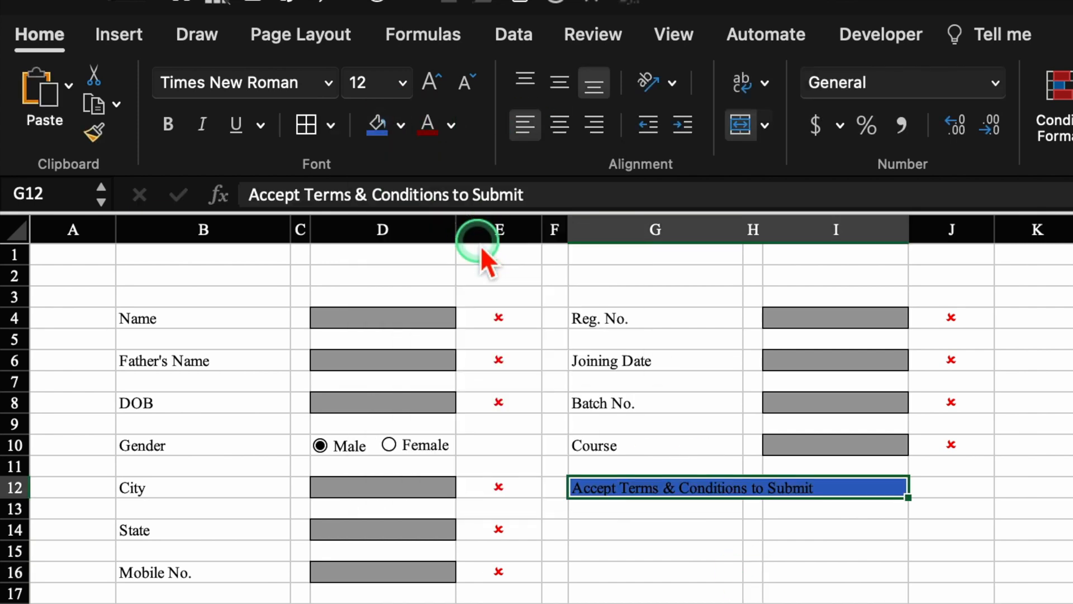
click(453, 128)
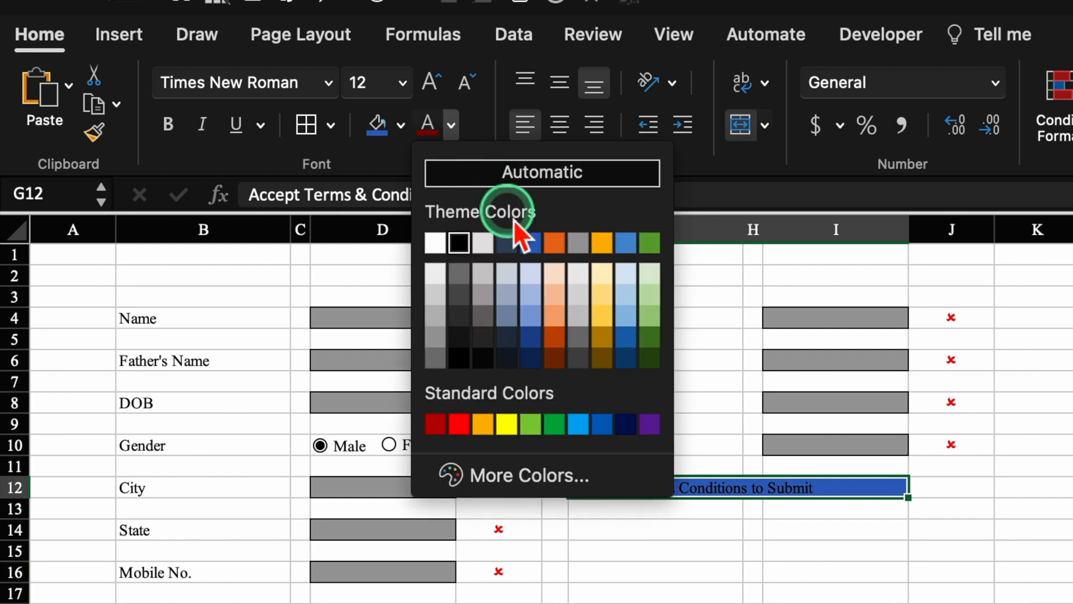
click(435, 242)
click(166, 122)
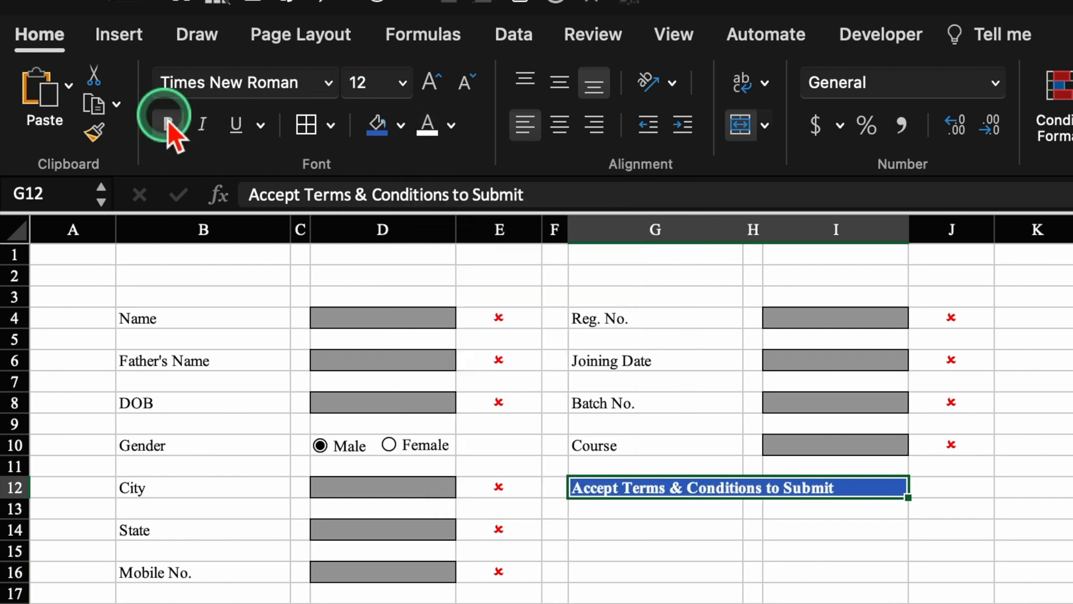
click(432, 229)
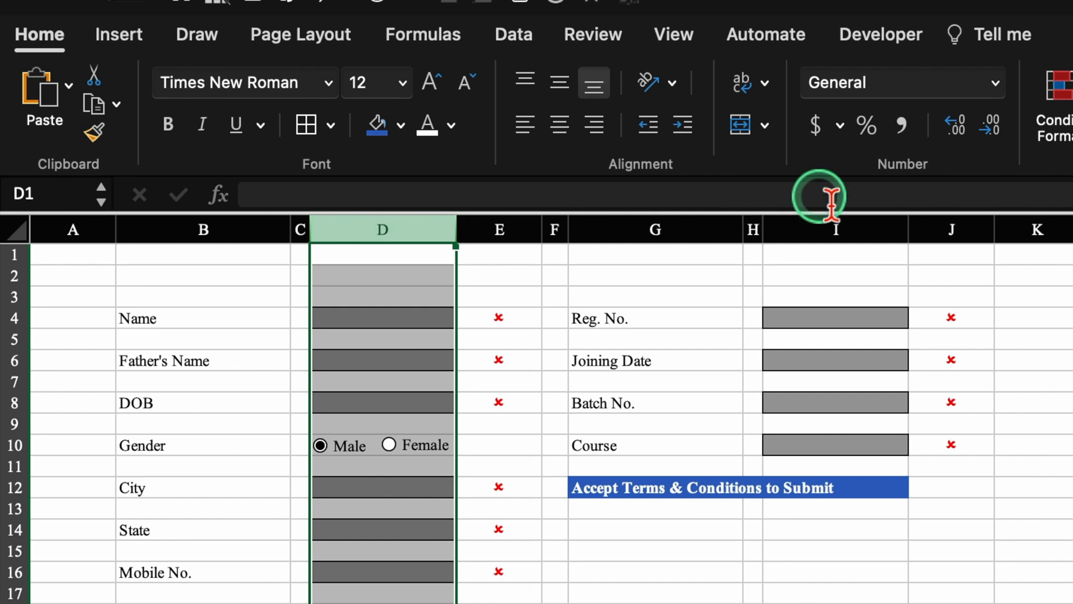
super+click(857, 231)
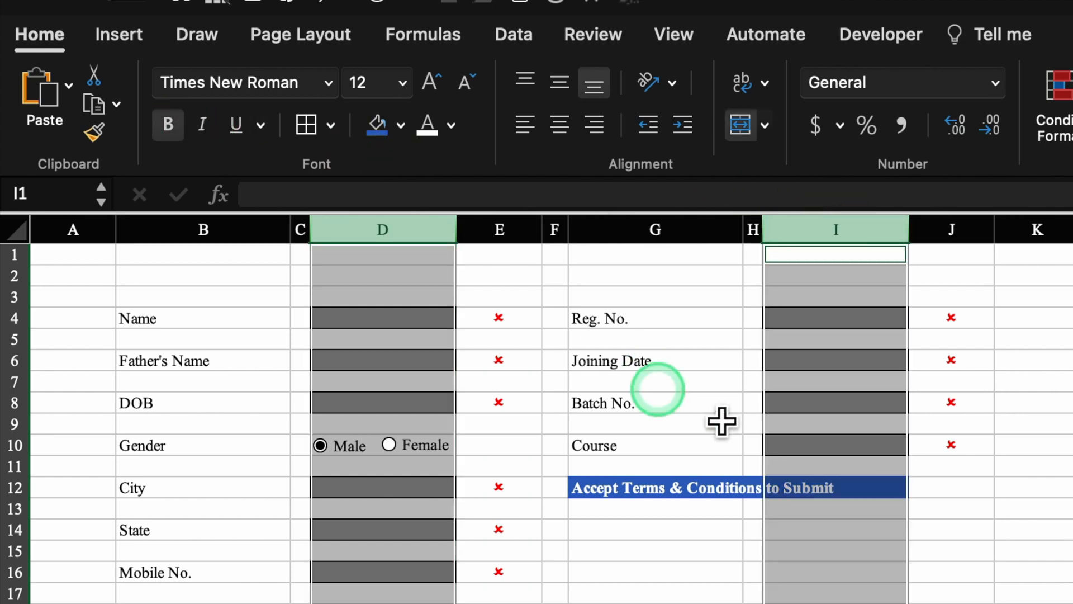
click(1011, 569)
click(971, 493)
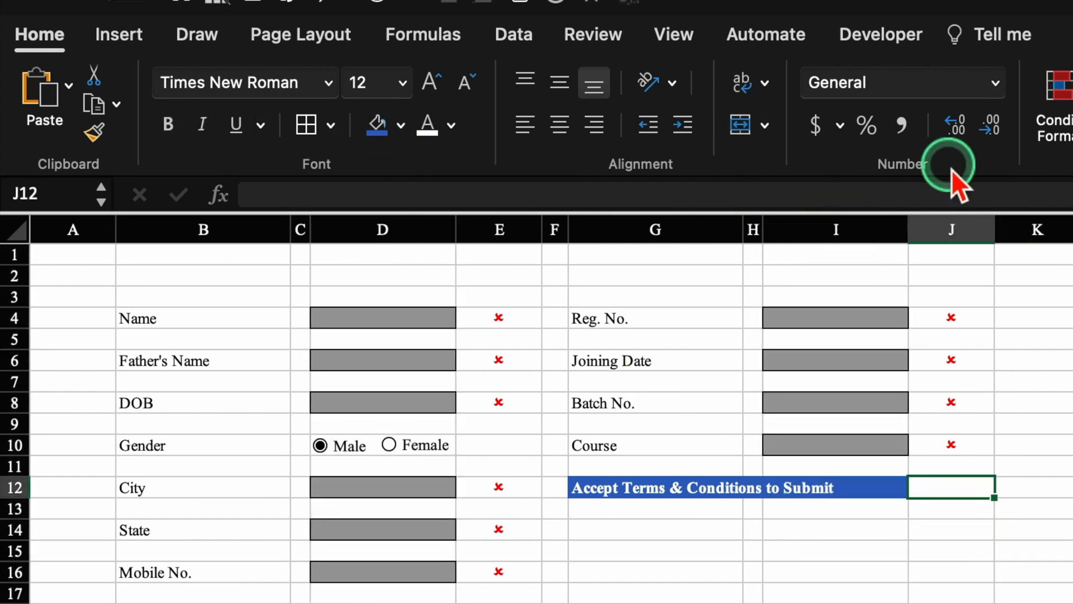
- Place a check box in J12, delete its label and narrow it to the box
click(903, 38)
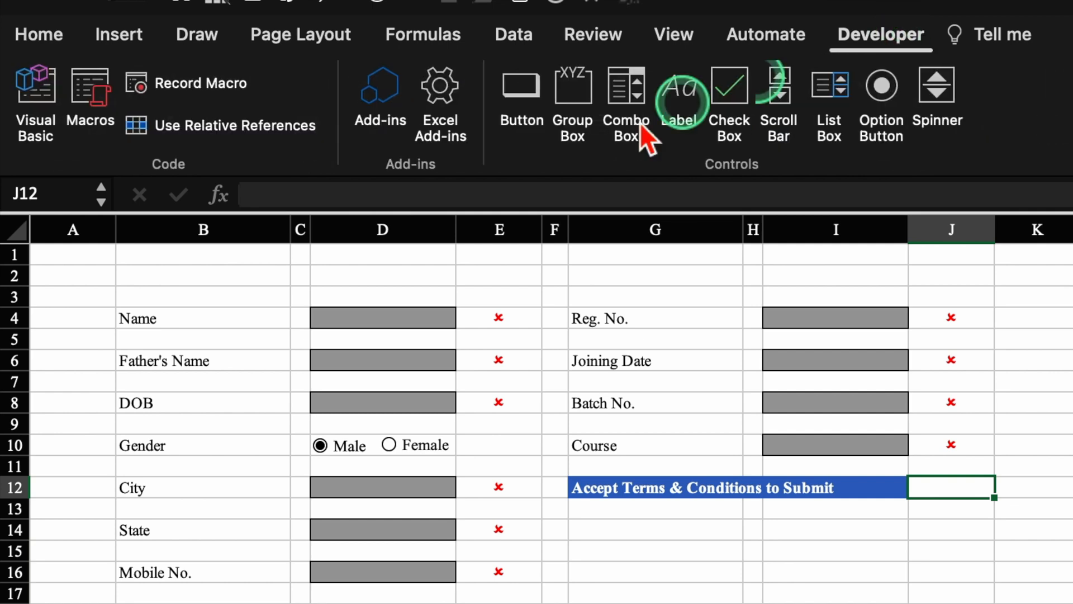
click(729, 92)
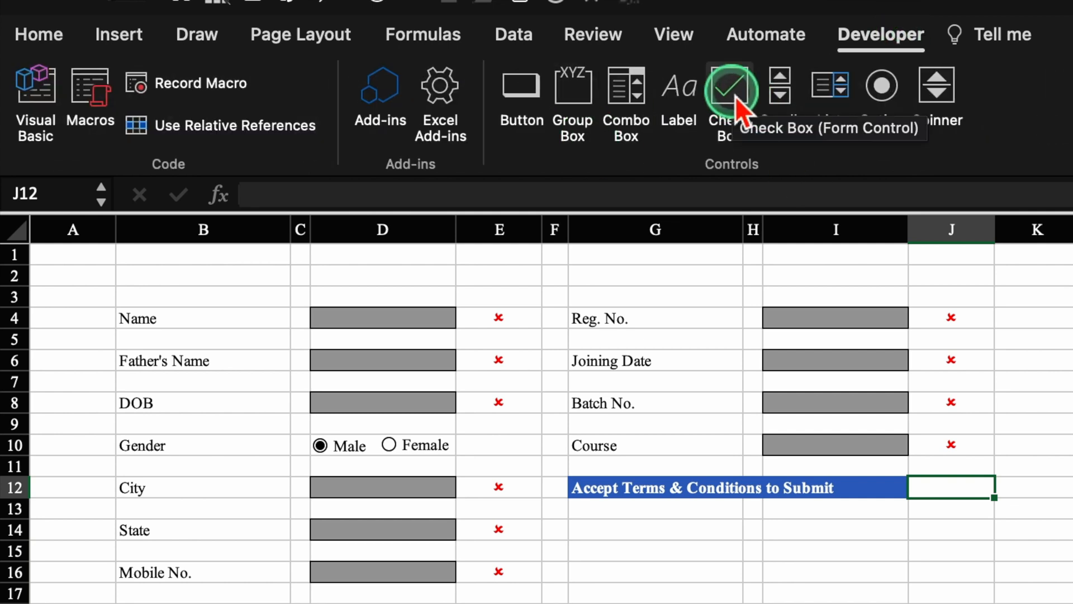
click(961, 493)
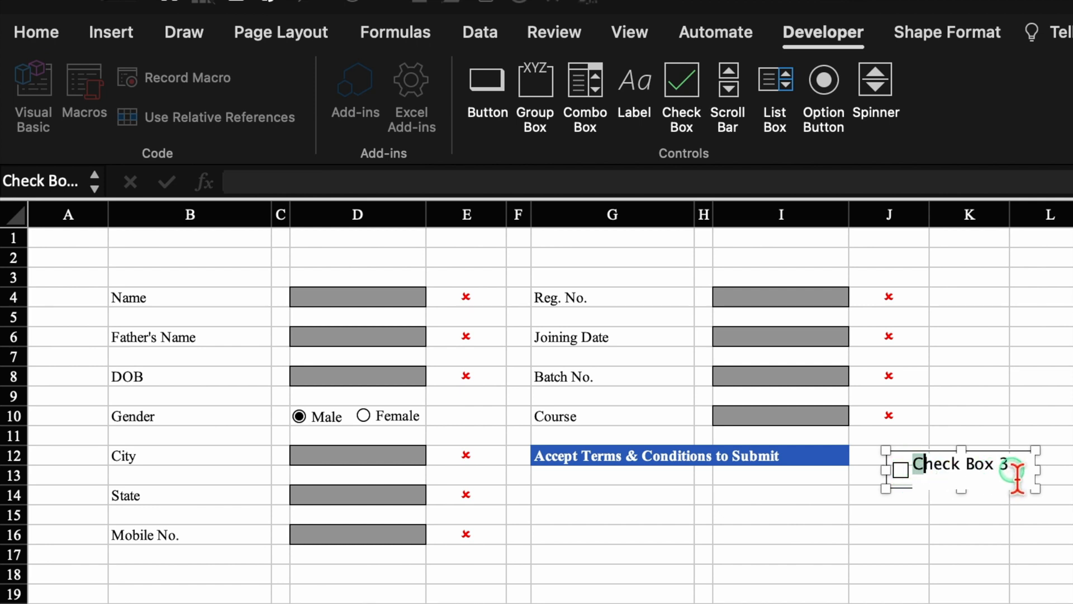
drag(1017, 479, 1034, 490)
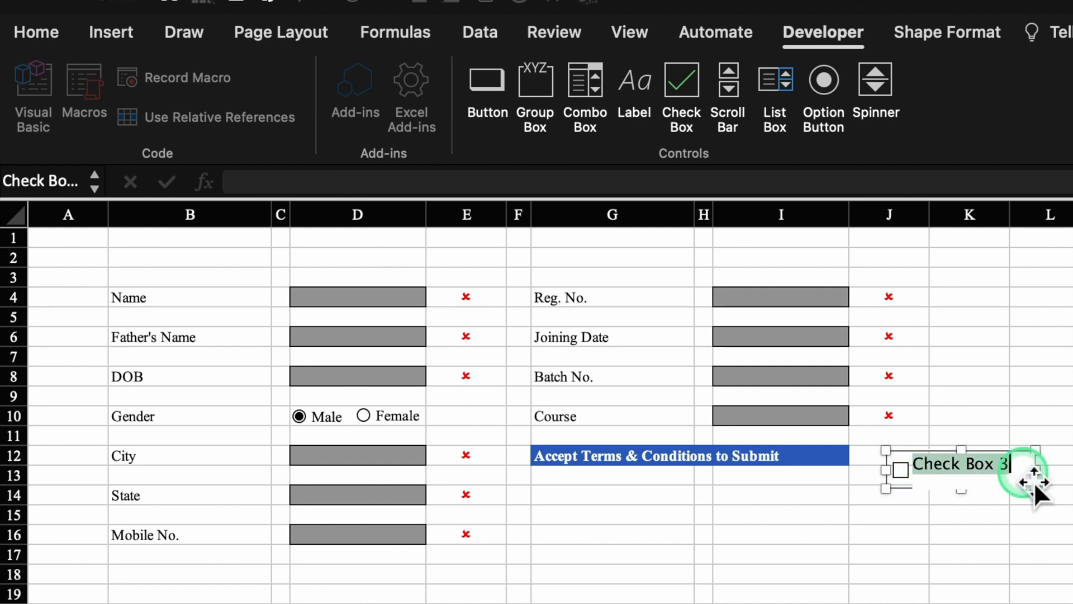
key(BackSpace)
click(990, 538)
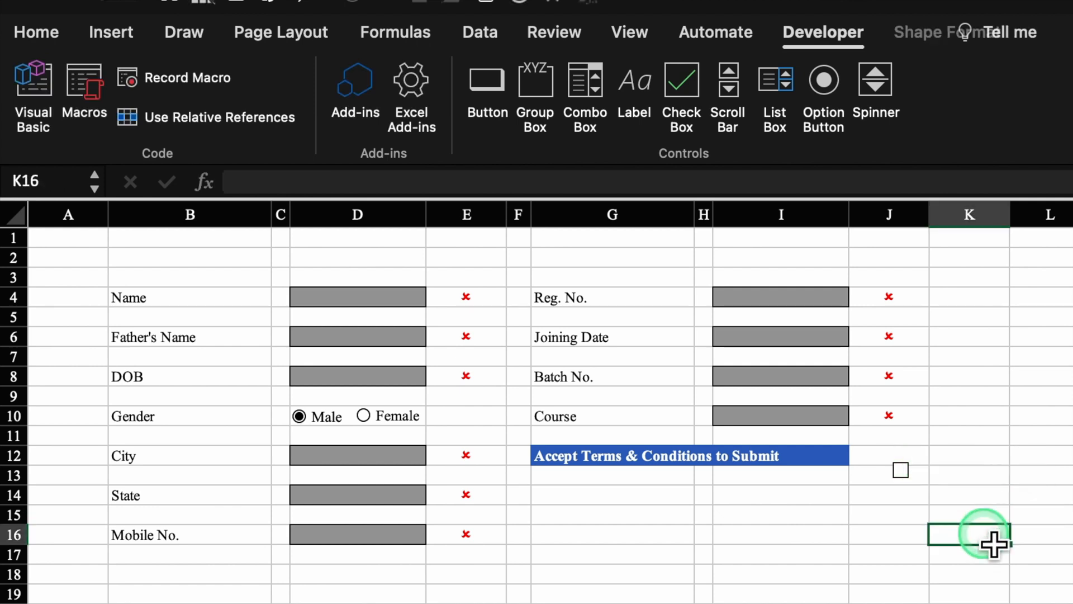
super+click(927, 482)
drag(1039, 482, 915, 484)
- Put a thick box border around the form area B3:J19
click(142, 277)
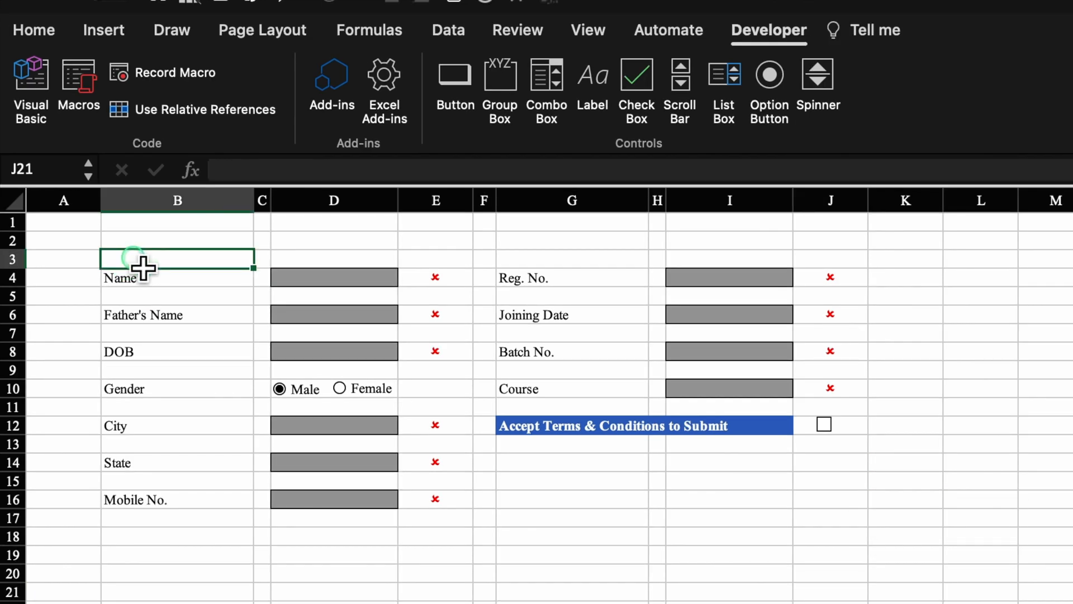
drag(143, 268, 796, 542)
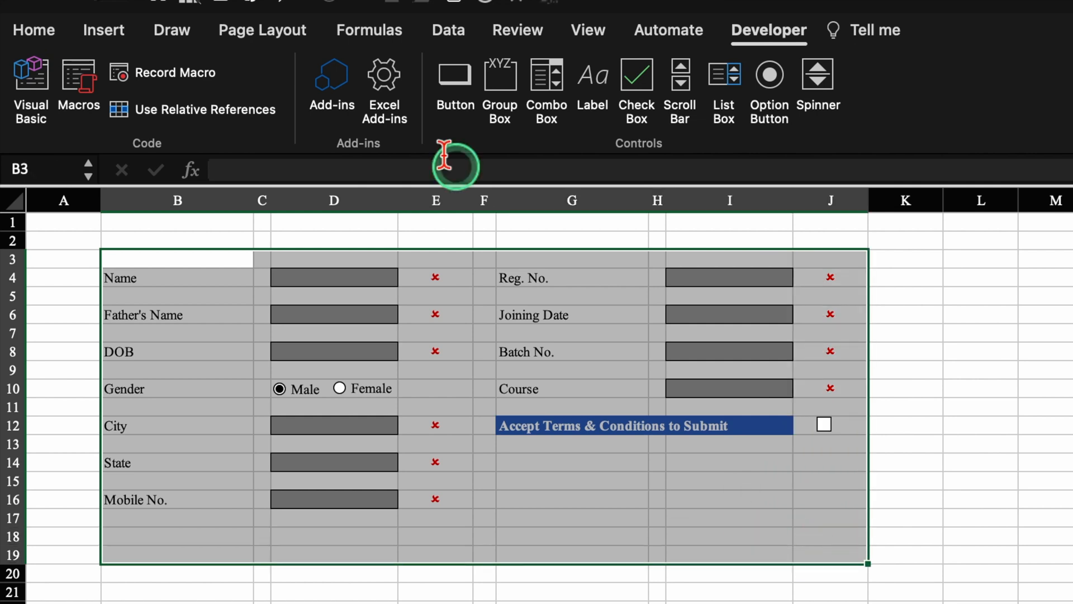
click(34, 29)
click(288, 107)
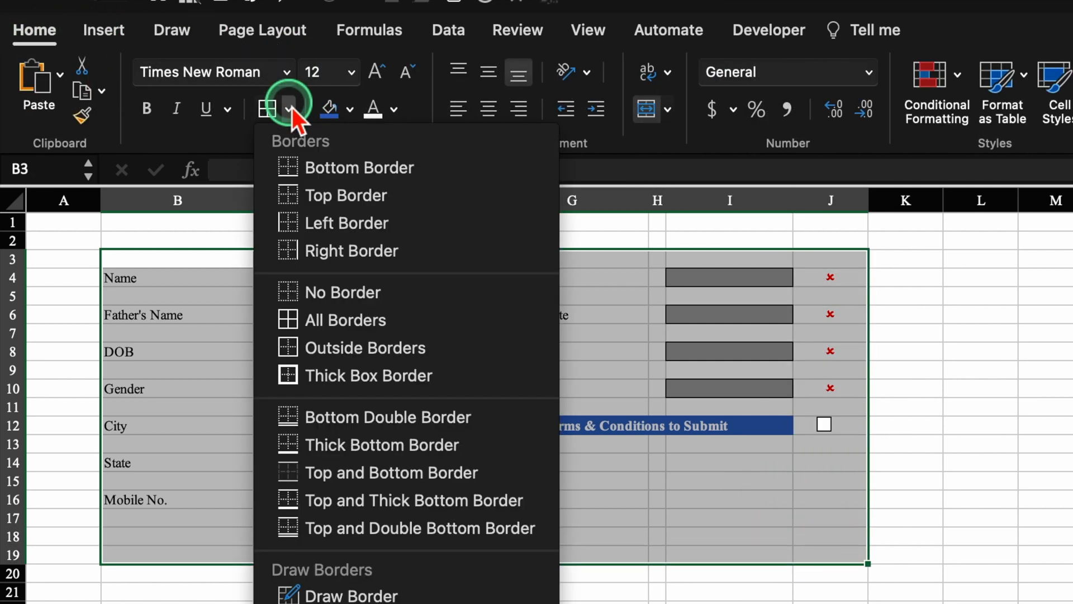
click(372, 375)
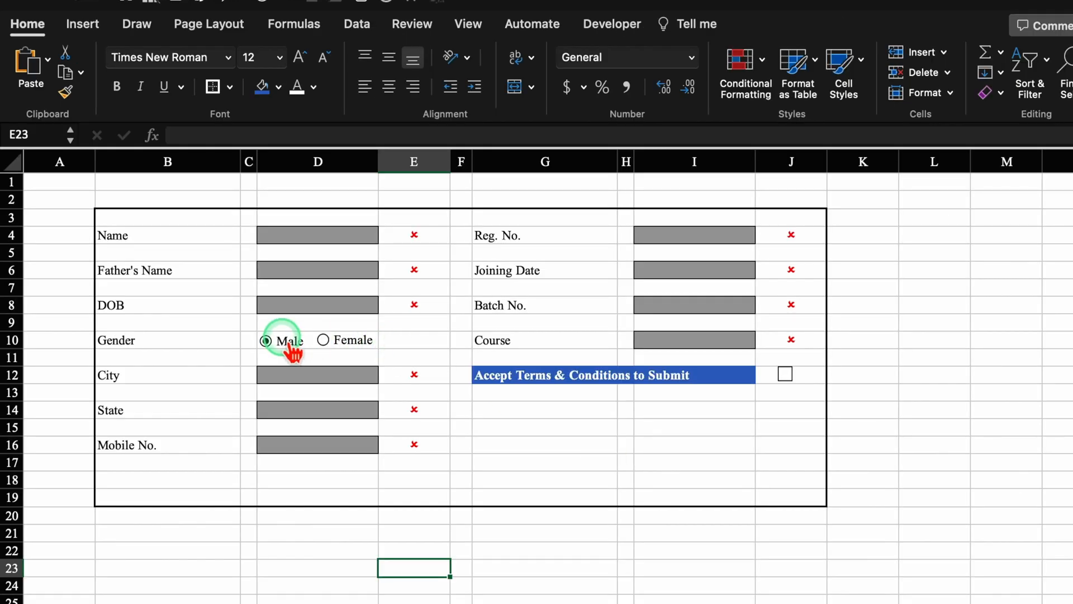
- Link the Gender option buttons to cell M2 and centre the values in column M
right_click(289, 344)
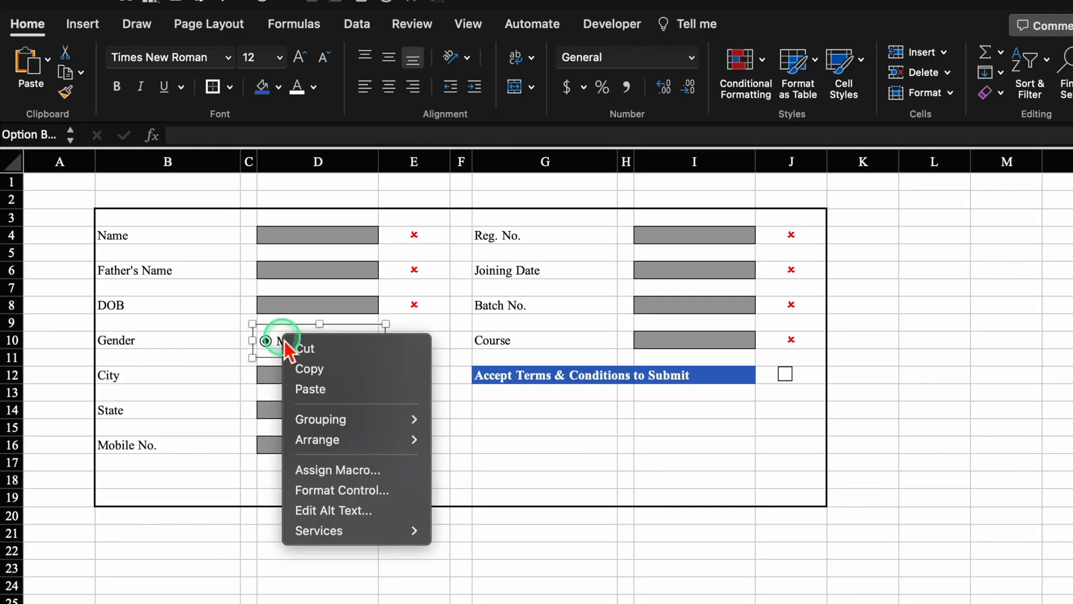
click(342, 492)
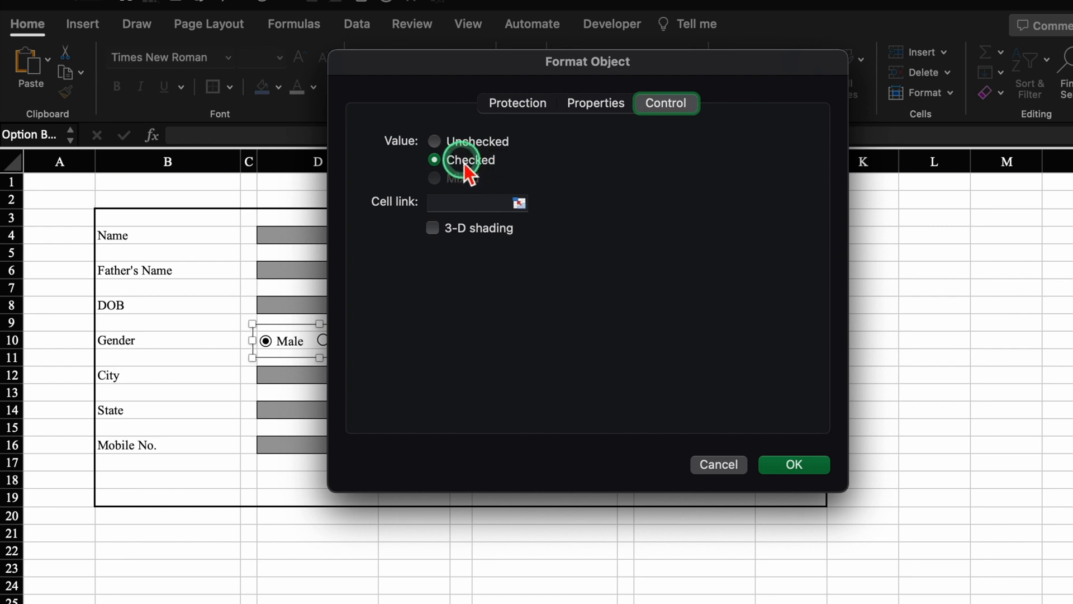
click(468, 209)
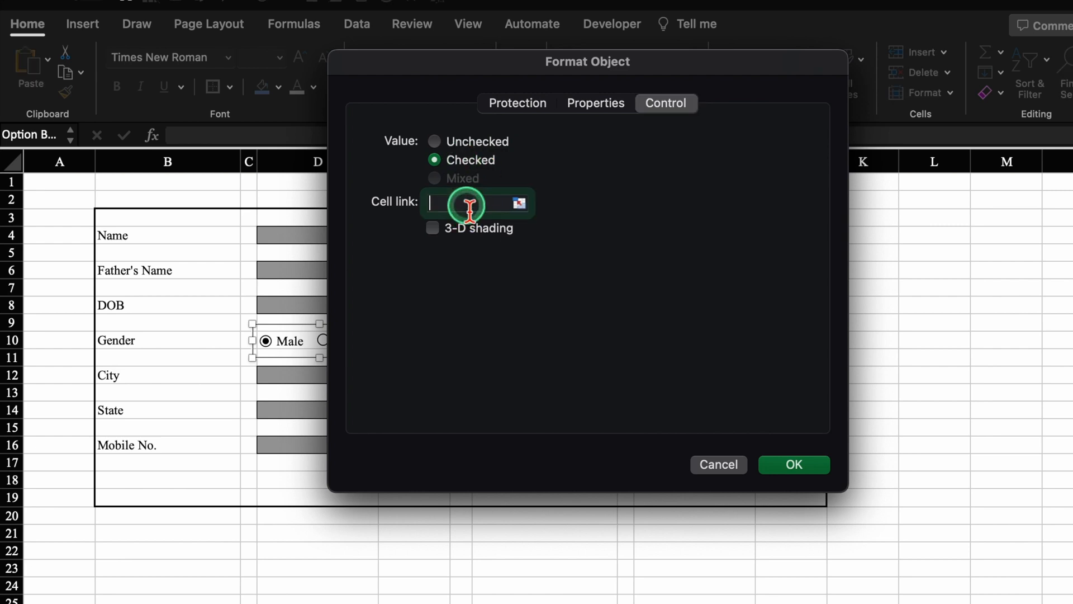
click(1039, 211)
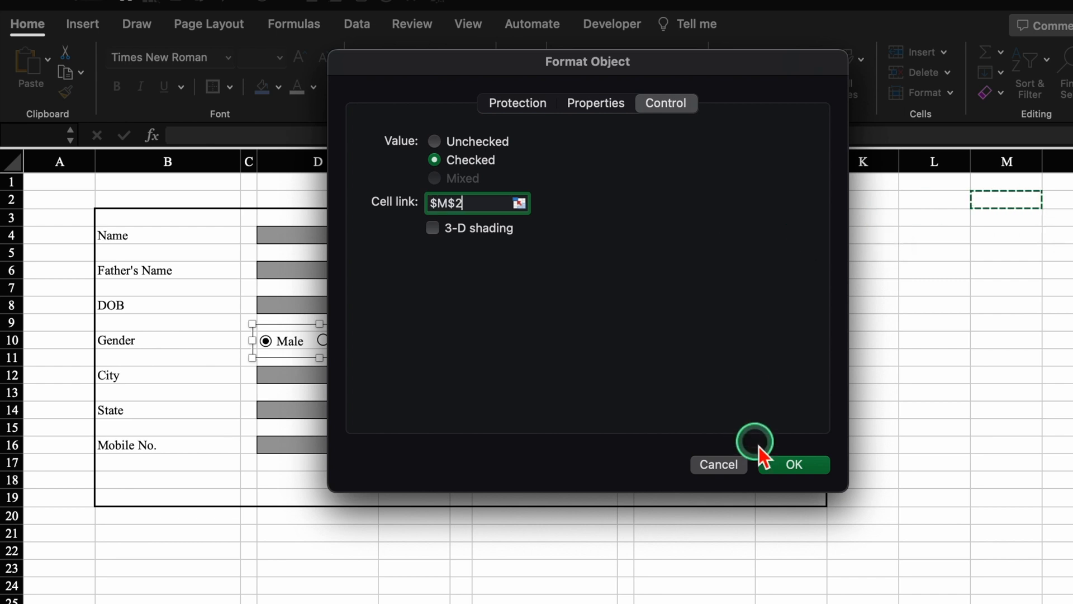
click(797, 465)
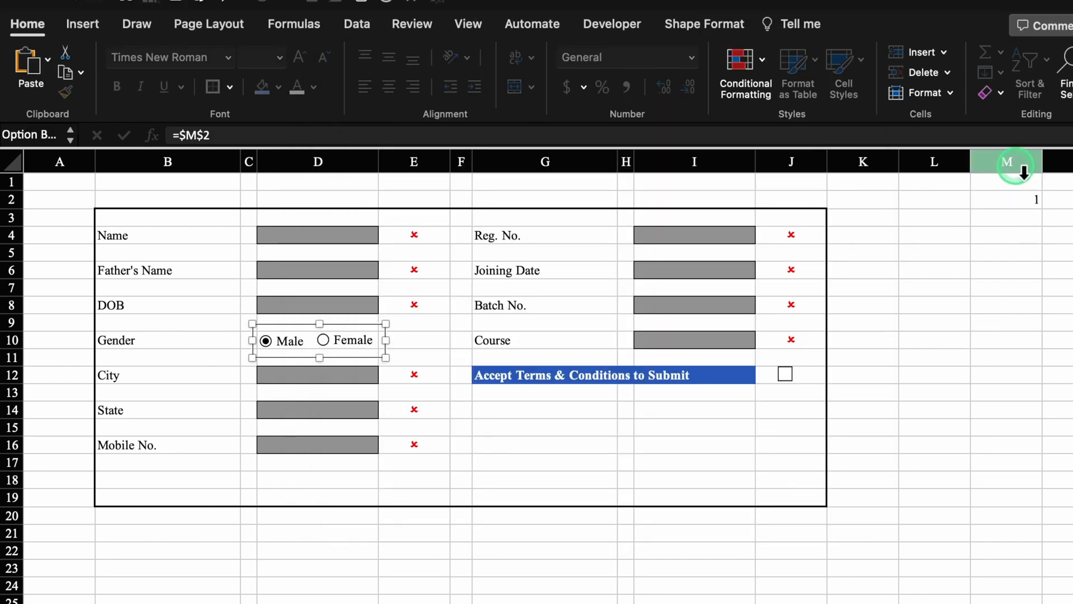
click(1016, 165)
click(388, 86)
key(Down)
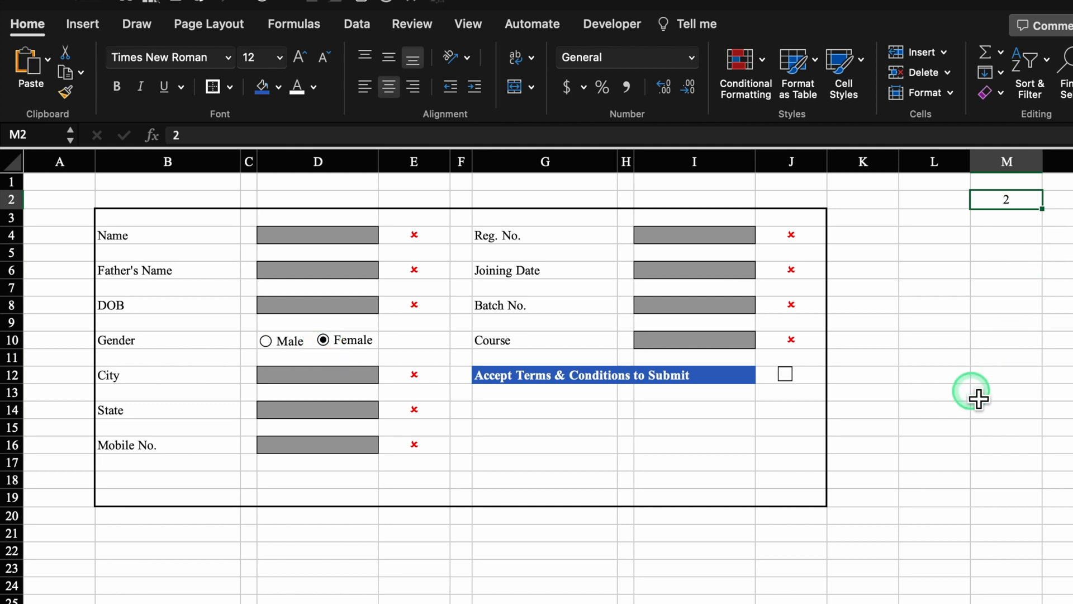
- Set the terms check box's cell link to $M$3
right_click(788, 376)
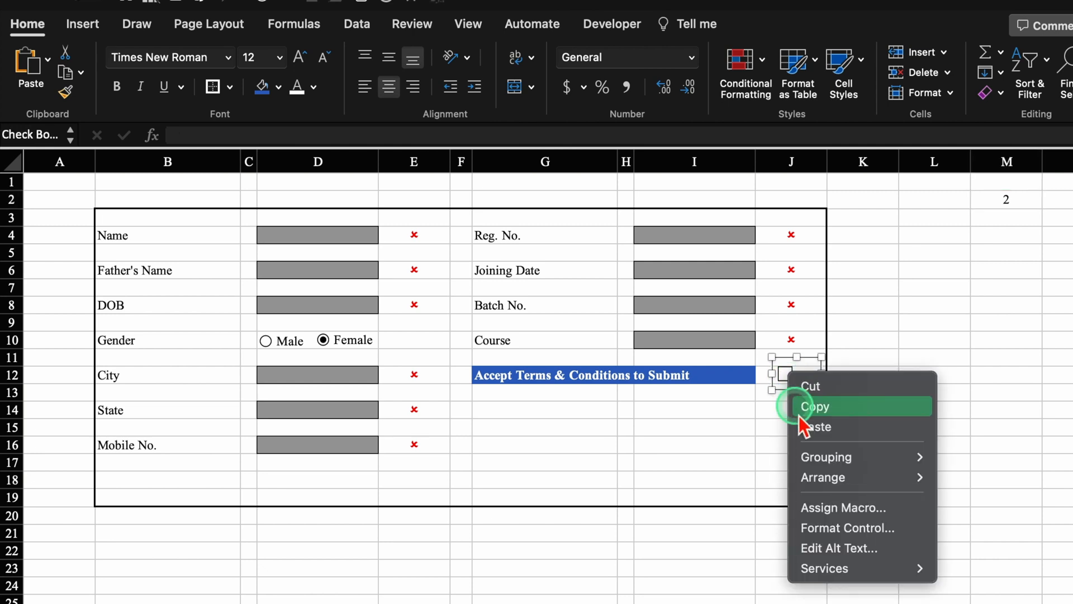
click(837, 529)
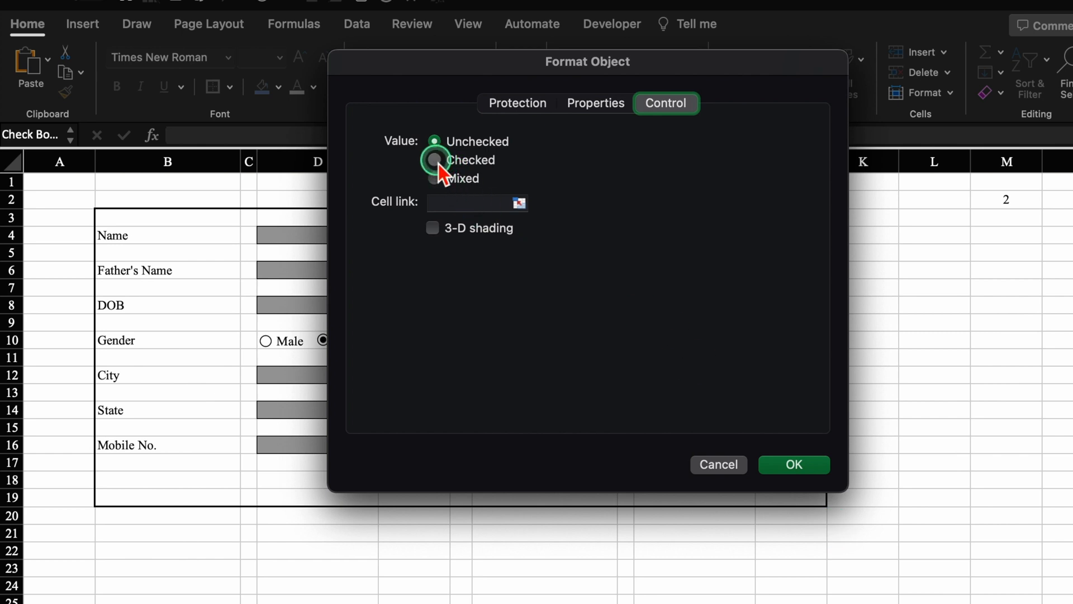
click(441, 203)
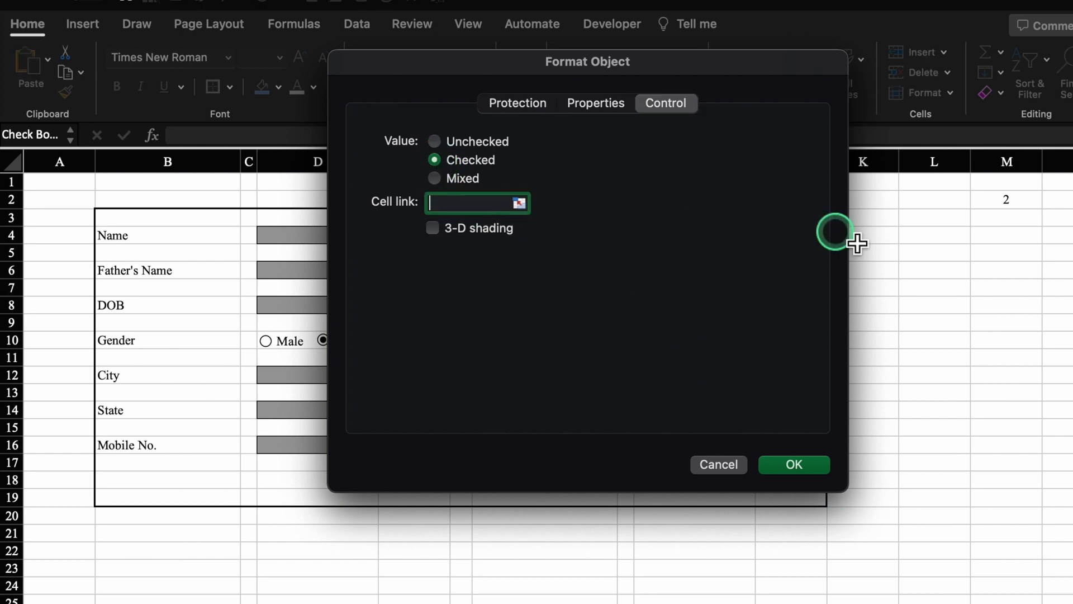
click(1014, 218)
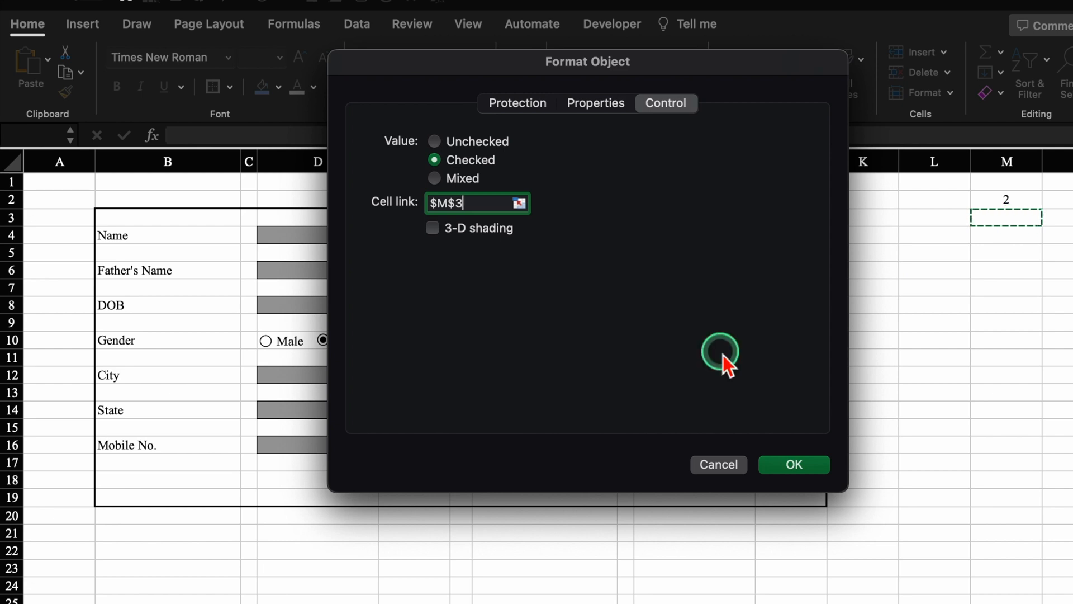
click(807, 465)
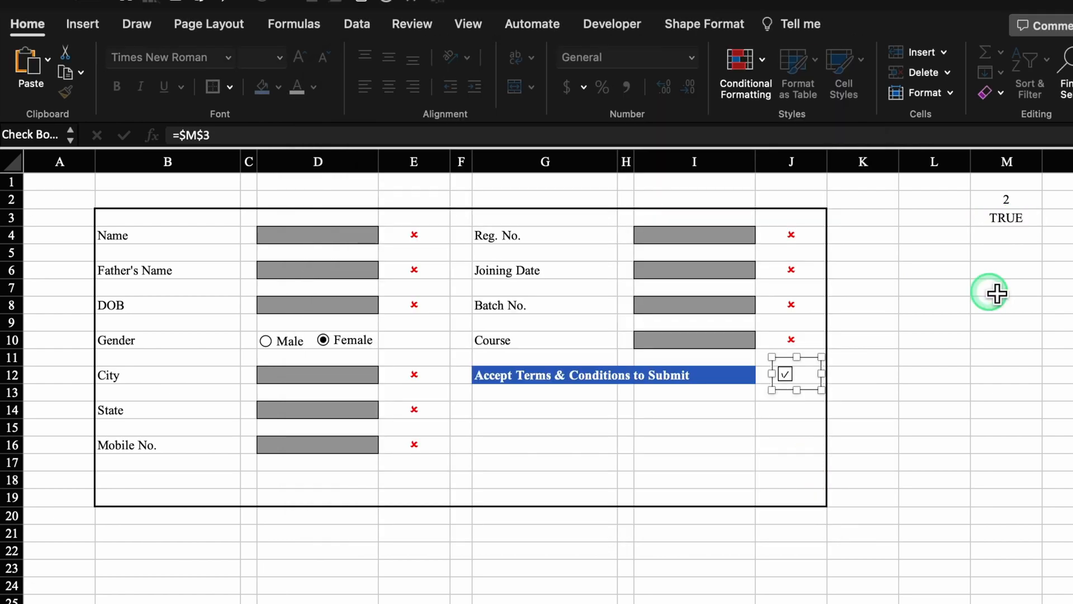
click(838, 430)
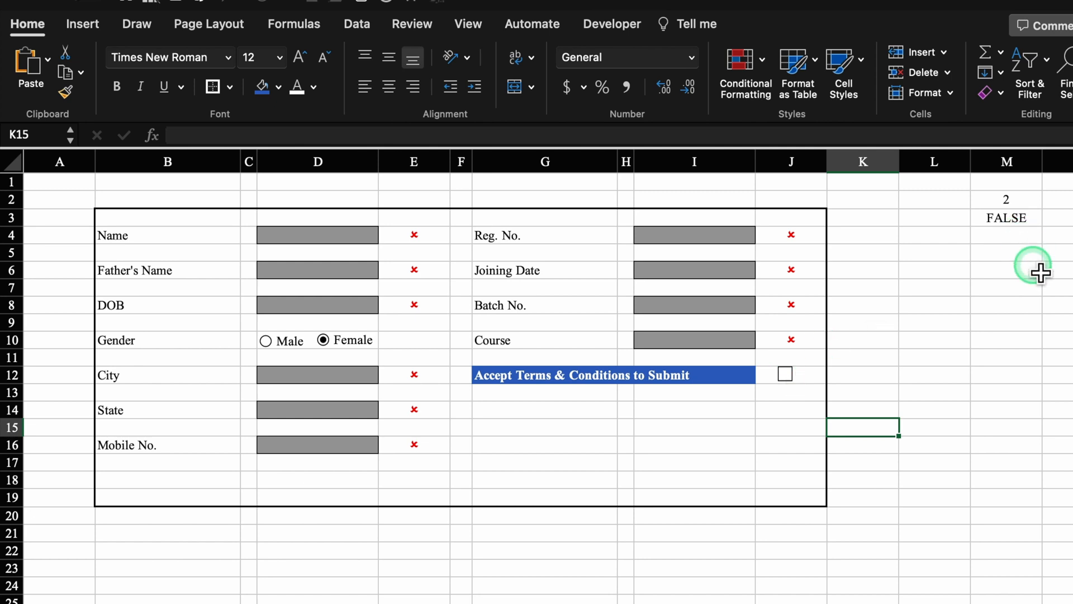
click(1023, 240)
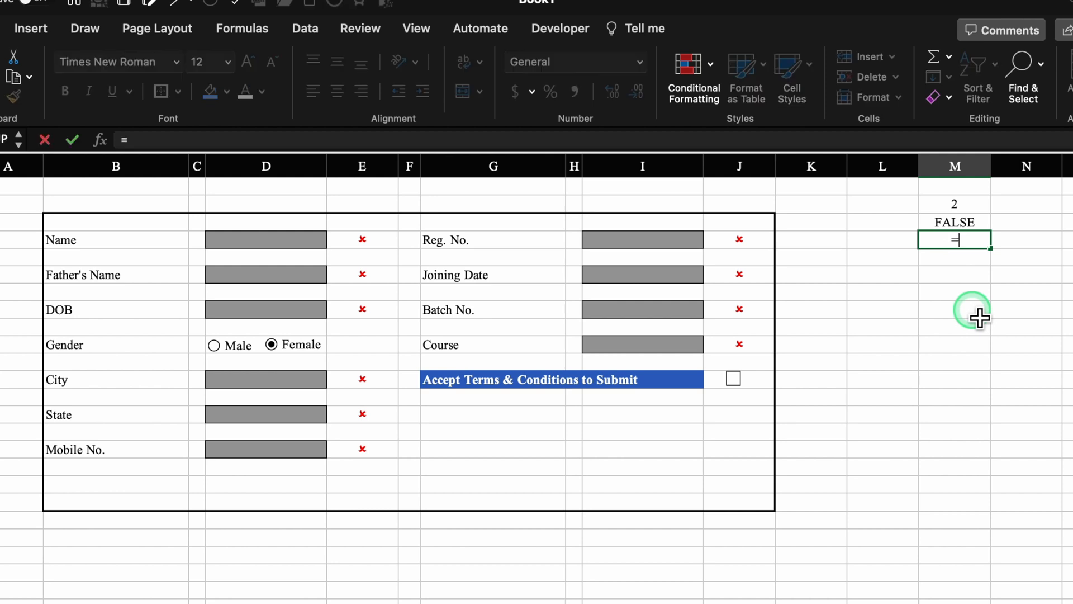
- Enter =COUNTA(D4,D6,D8,D12,D14,D16,I4,I6,I8,I10) in M4
text(cou)
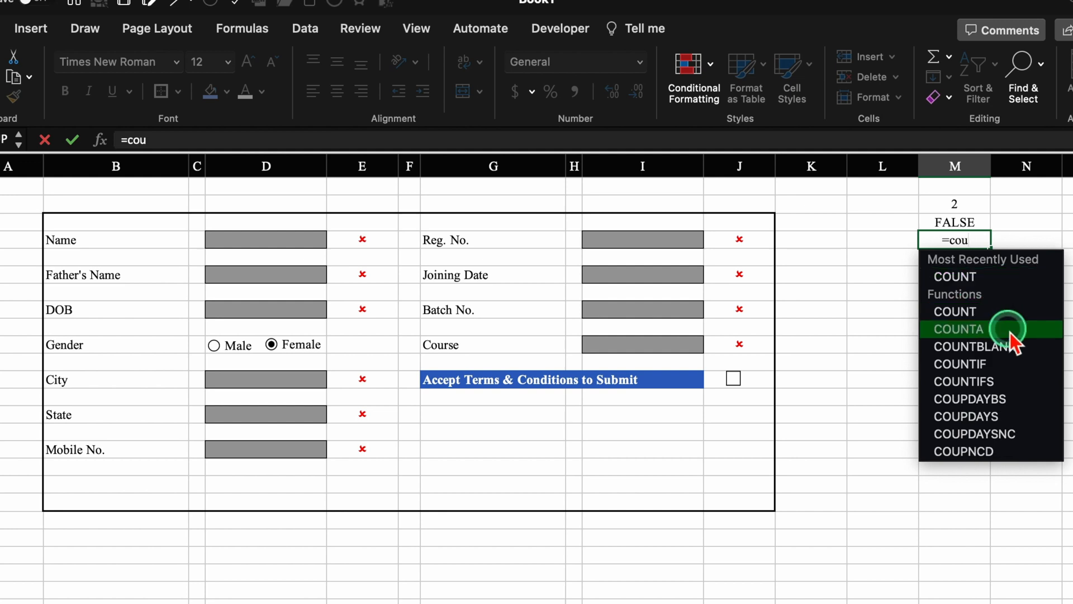
double_click(1010, 335)
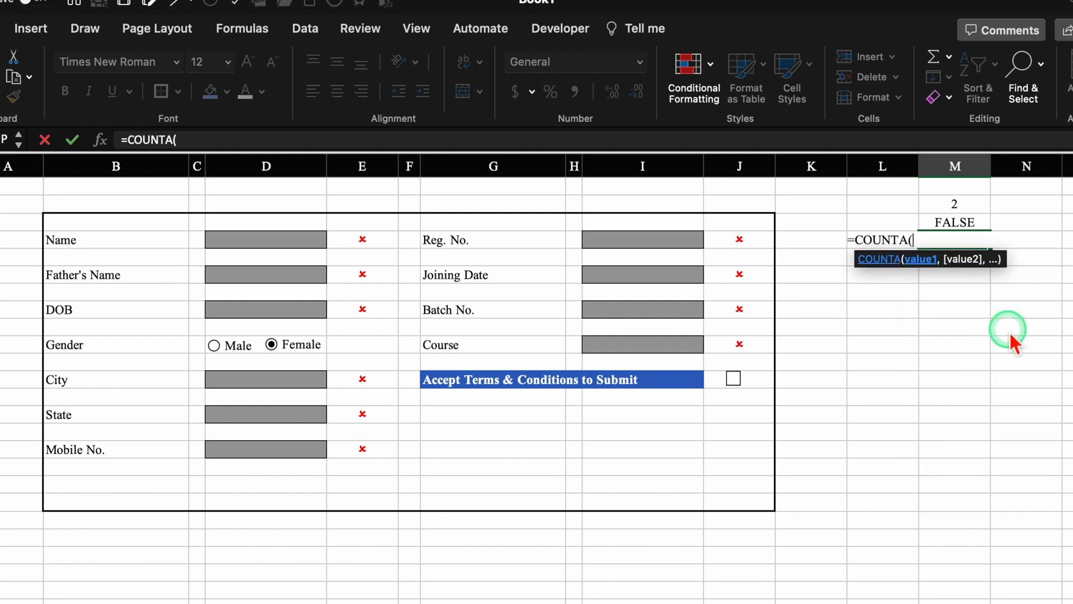
click(317, 252)
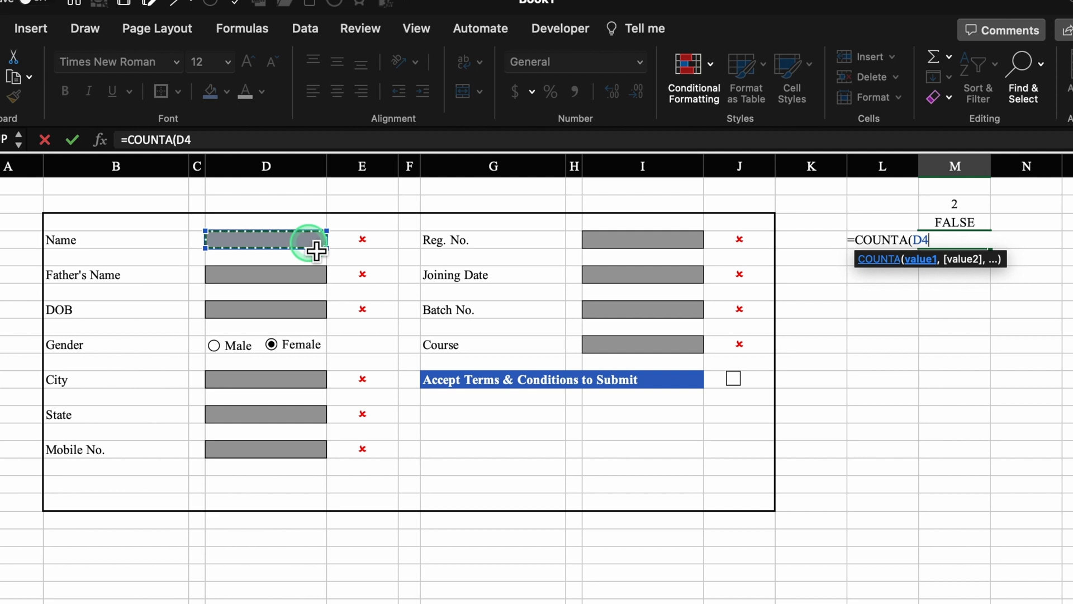
super+click(306, 277)
super+click(308, 309)
super+click(310, 380)
super+click(309, 415)
super+click(311, 448)
super+click(637, 240)
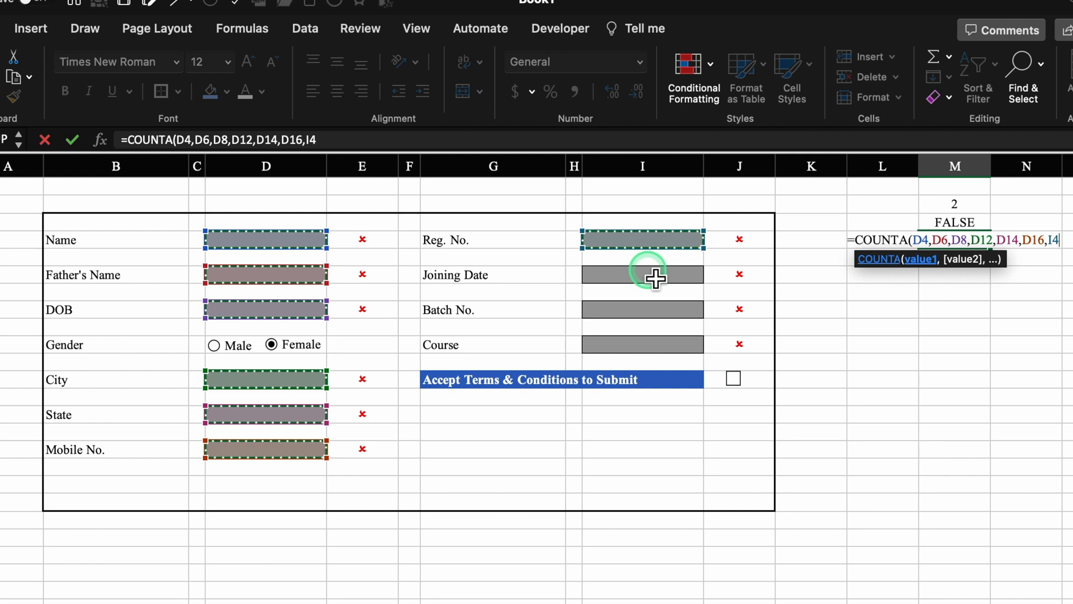
super+click(648, 275)
super+click(667, 311)
super+click(679, 345)
text())
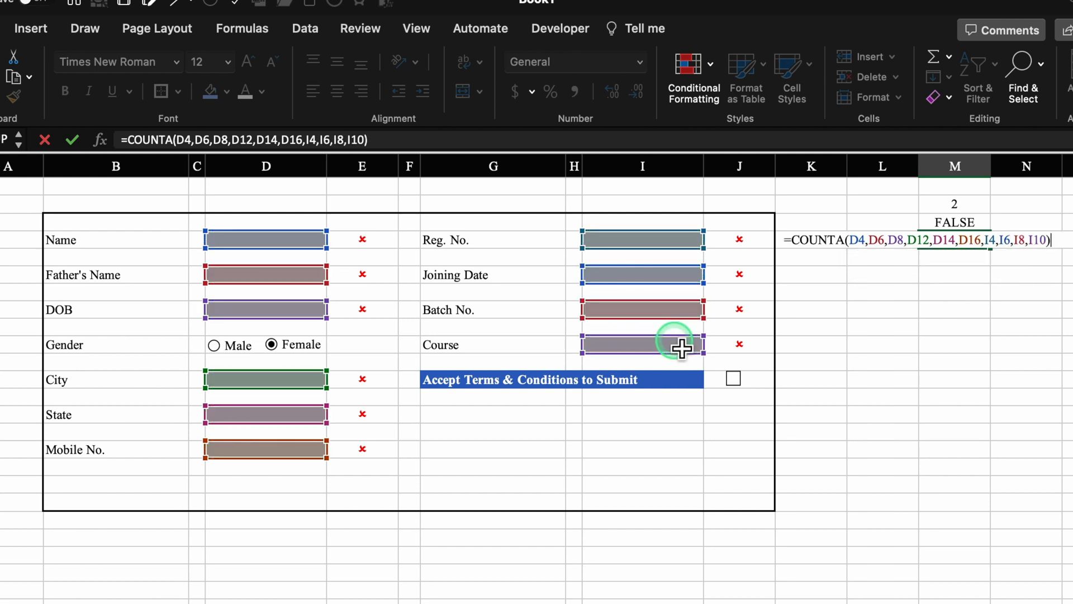
key(Return)
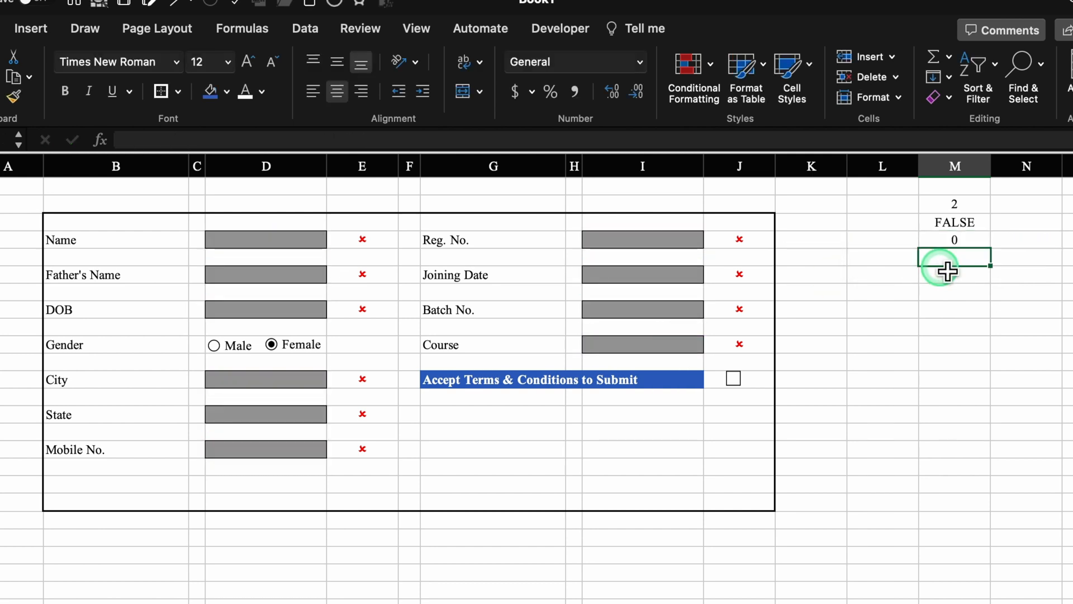
click(953, 240)
- Fill all ten form fields with dummy test text to check the M4 count
click(295, 240)
text(gh)
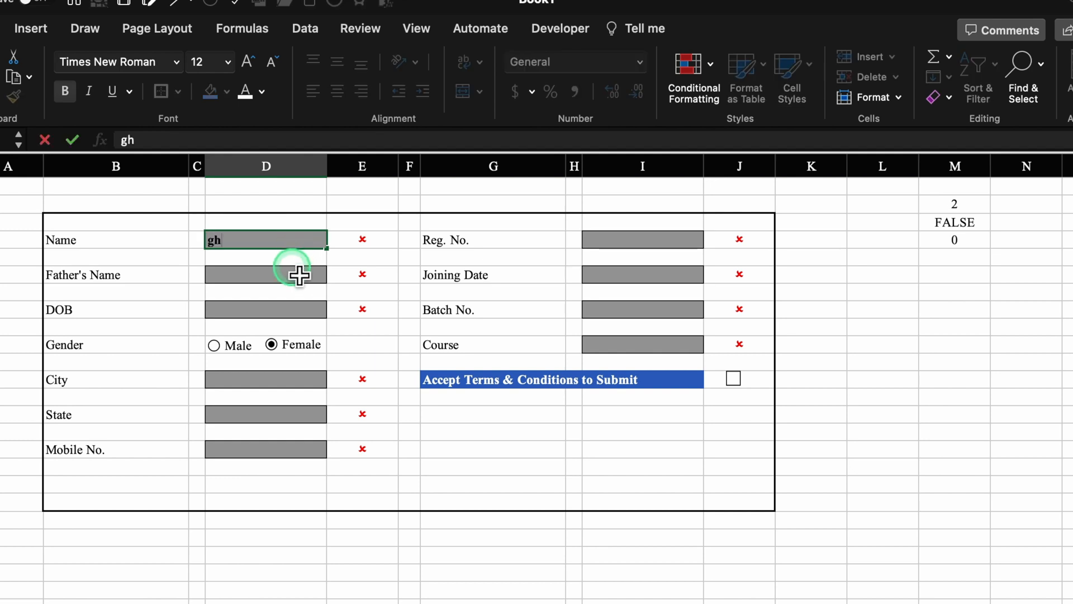
click(299, 274)
text(hjjk)
click(299, 309)
text(hhjj)
click(285, 385)
text(hhj)
click(287, 416)
text(hjj)
click(303, 451)
text(hhjj)
click(663, 240)
text(hhjj)
click(681, 279)
text(hhjj)
click(678, 313)
text(jjj)
click(676, 351)
text(jjj)
click(1005, 476)
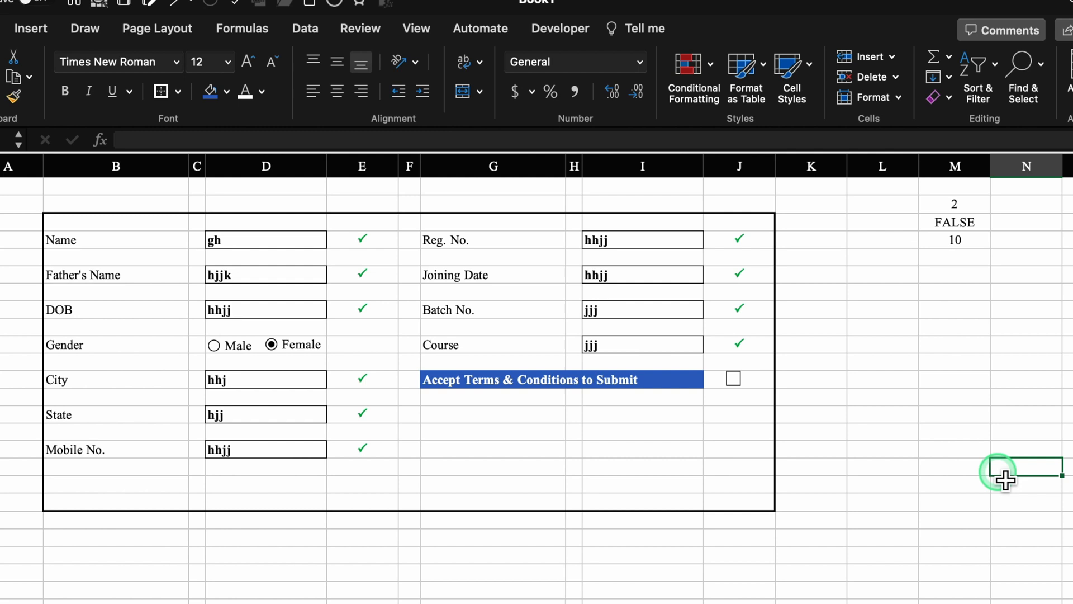
- Delete the test entries from every form field so M4 reads 0
drag(298, 240, 300, 316)
key(Delete)
drag(302, 380, 304, 451)
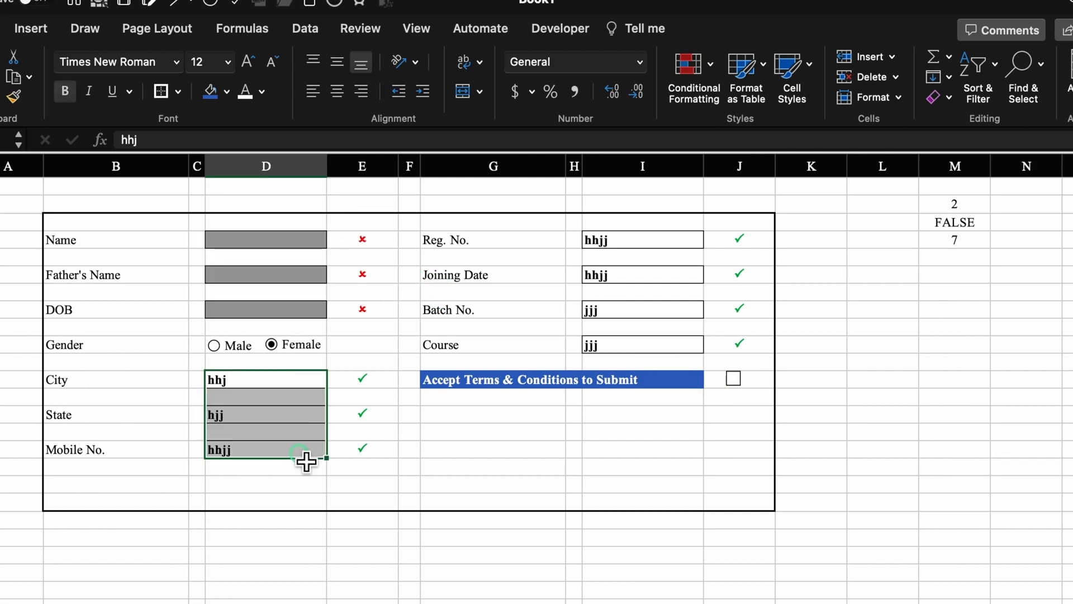
key(Delete)
drag(678, 241, 678, 345)
key(Delete)
click(937, 386)
click(977, 260)
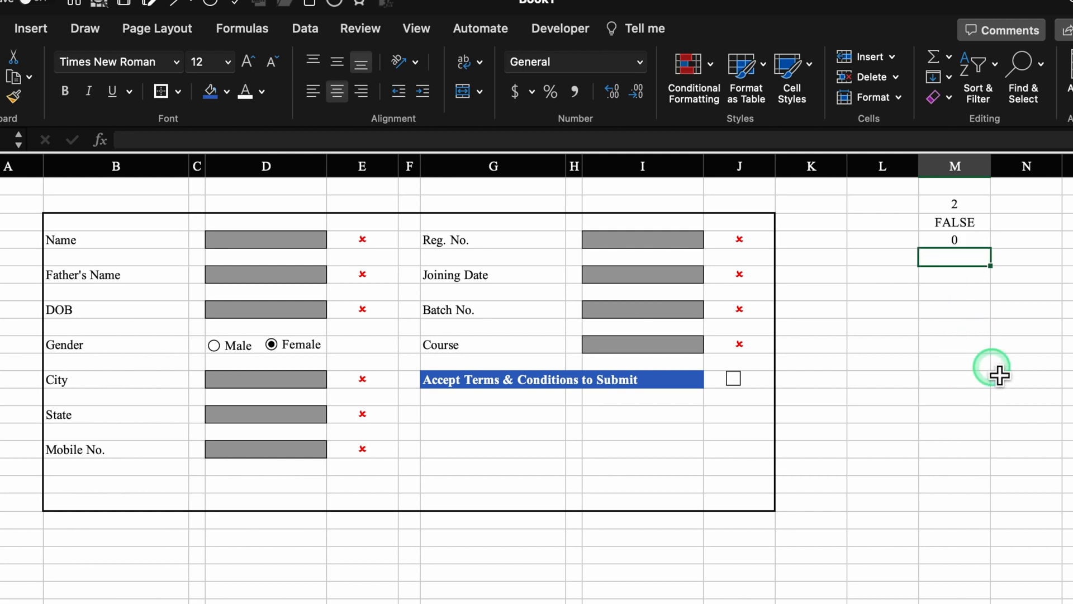
text(=an)
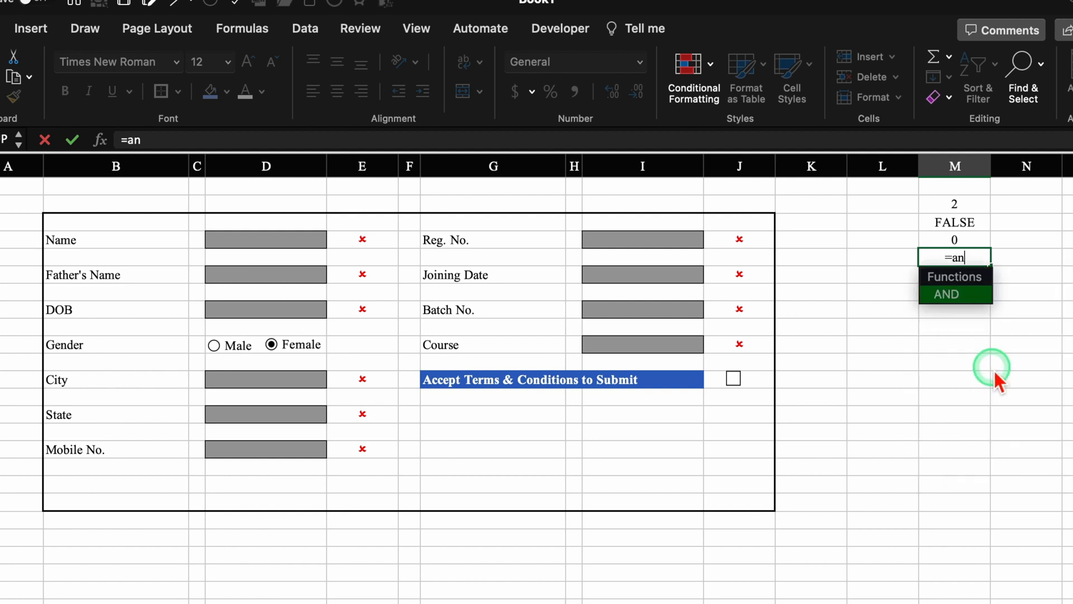
- Enter =AND(M3=TRUE,M4=10) in M5 so it returns TRUE only when terms are ticked and all ten fields are filled
double_click(975, 302)
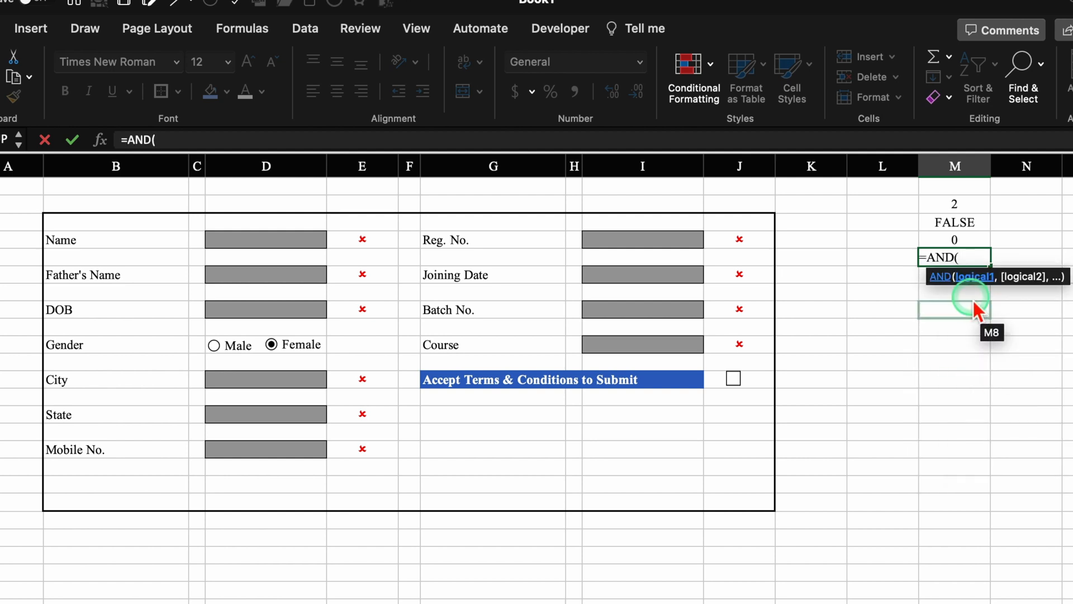
click(986, 225)
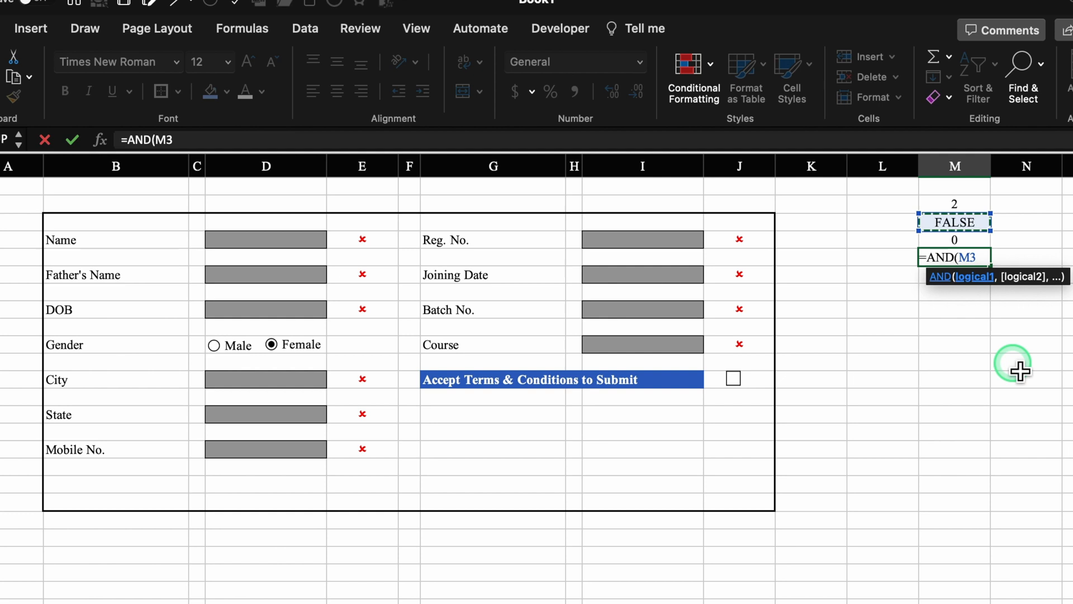
text(=True)
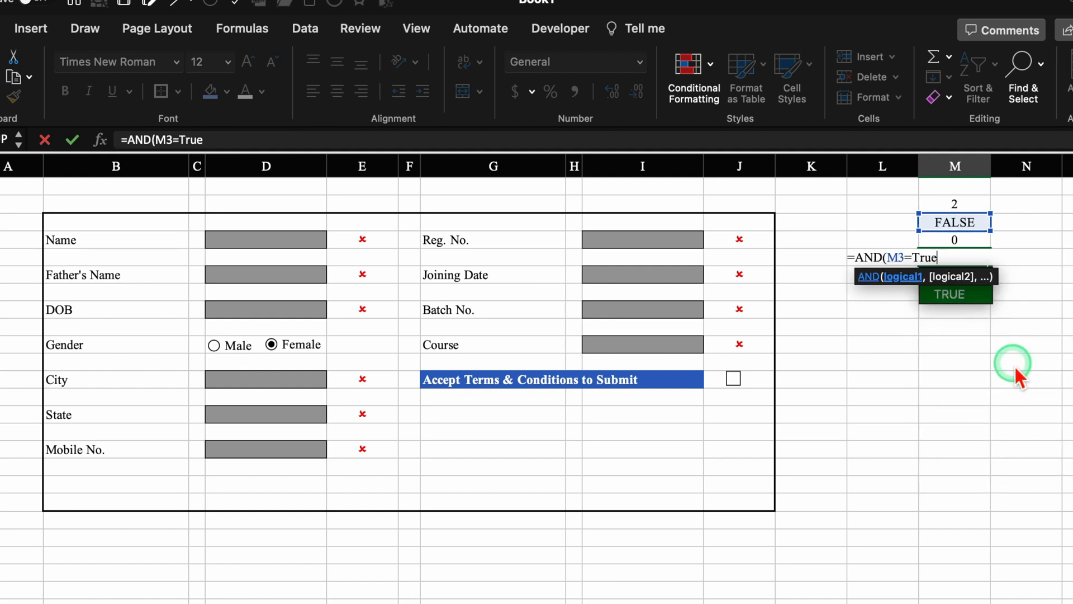
text(,)
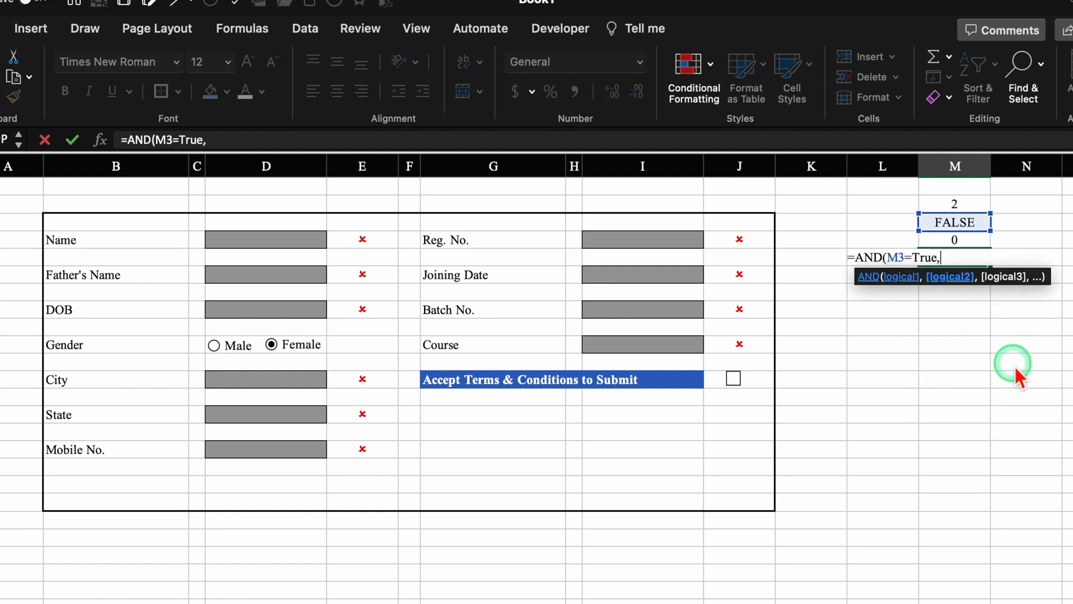
click(976, 245)
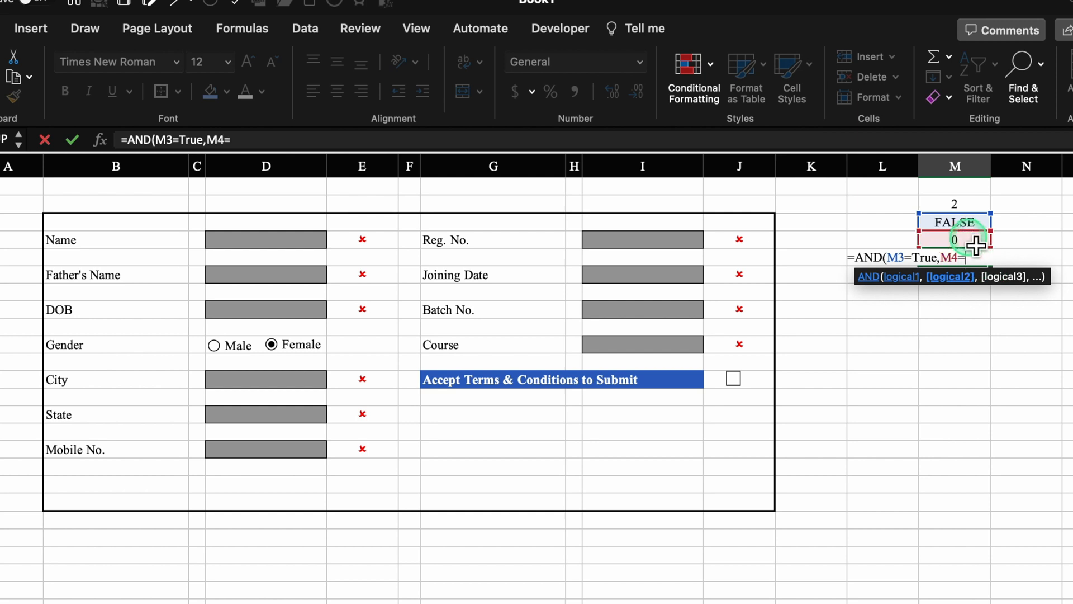
text(=10))
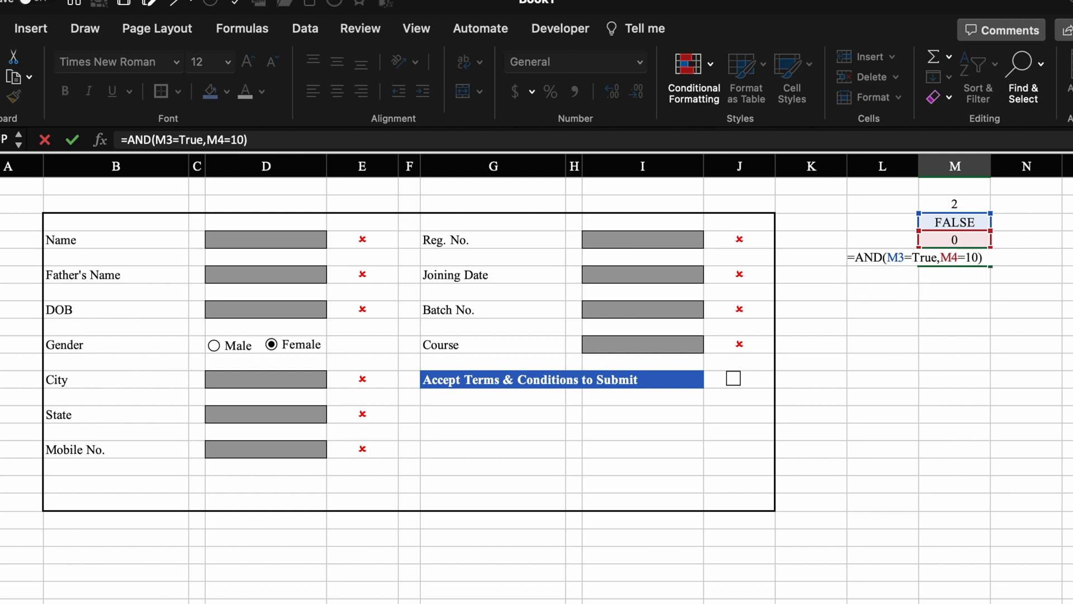
key(Return)
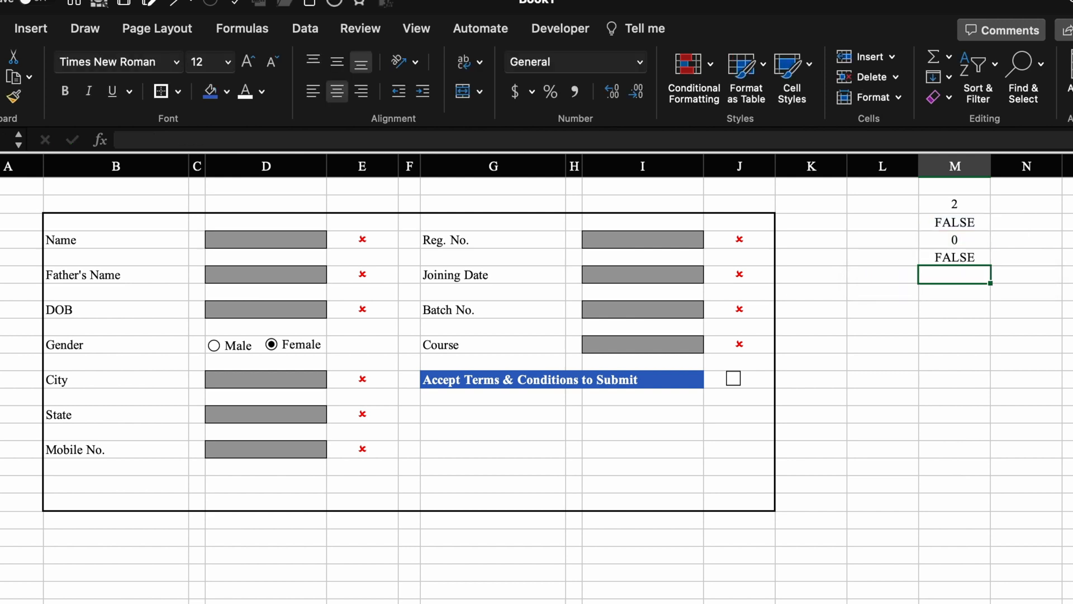
click(982, 265)
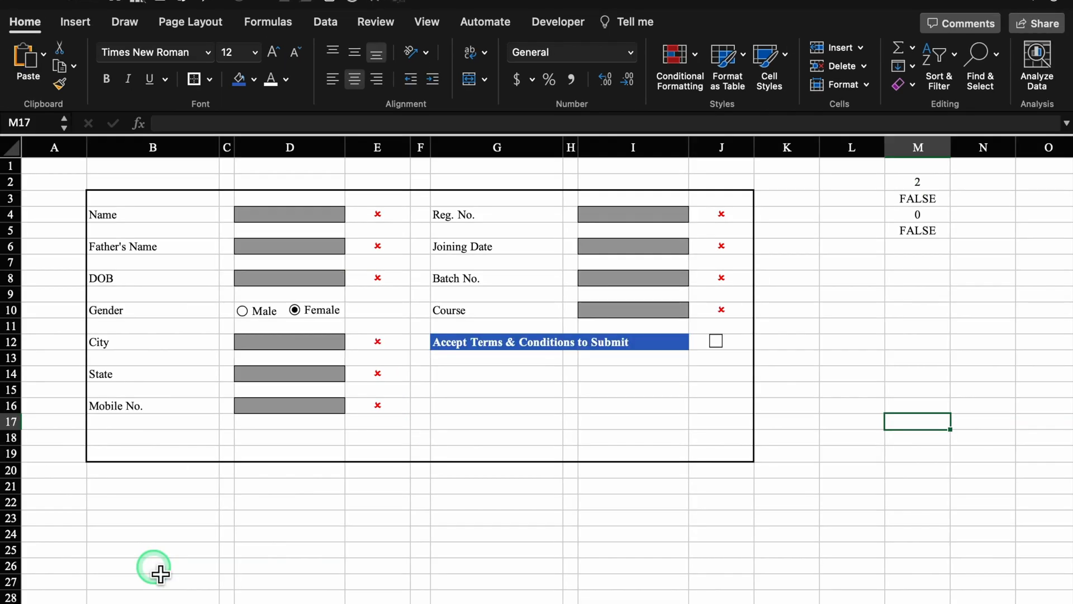
click(160, 573)
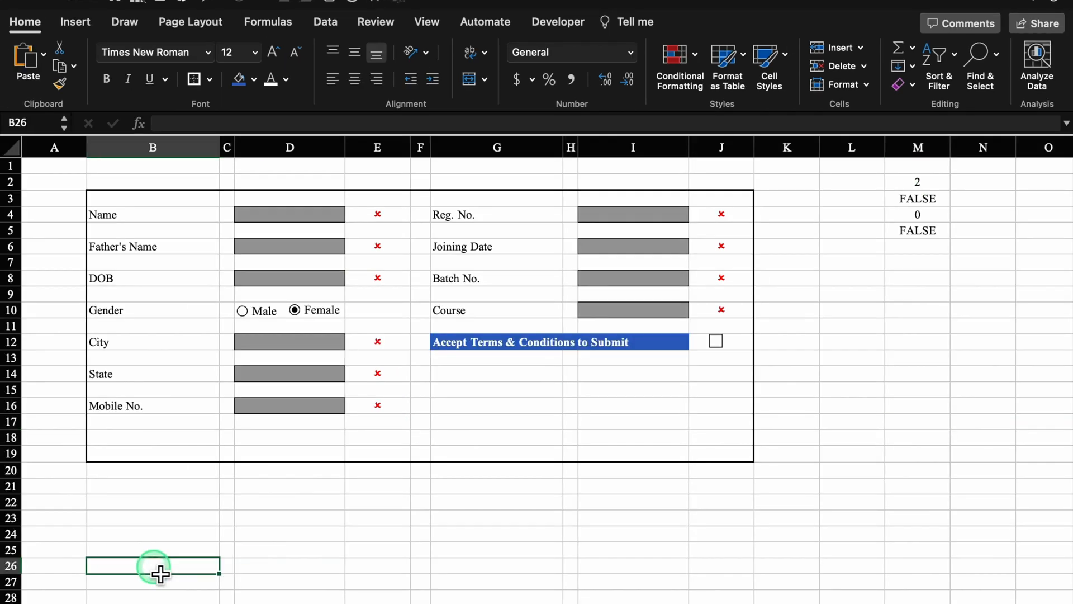
- Make B26 a grey Submit button with bold white text
click(254, 80)
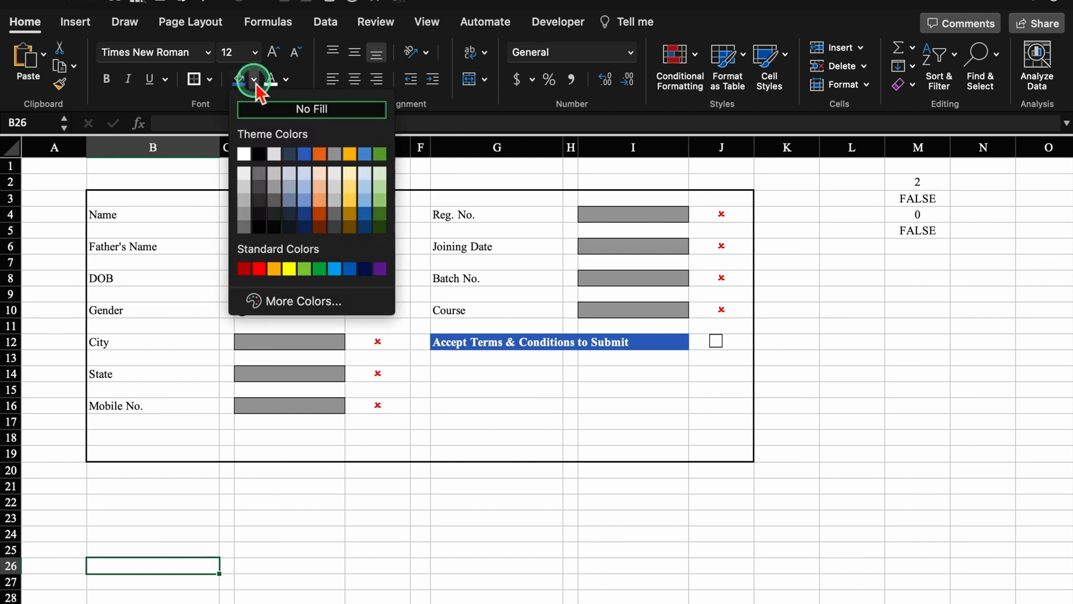
click(245, 213)
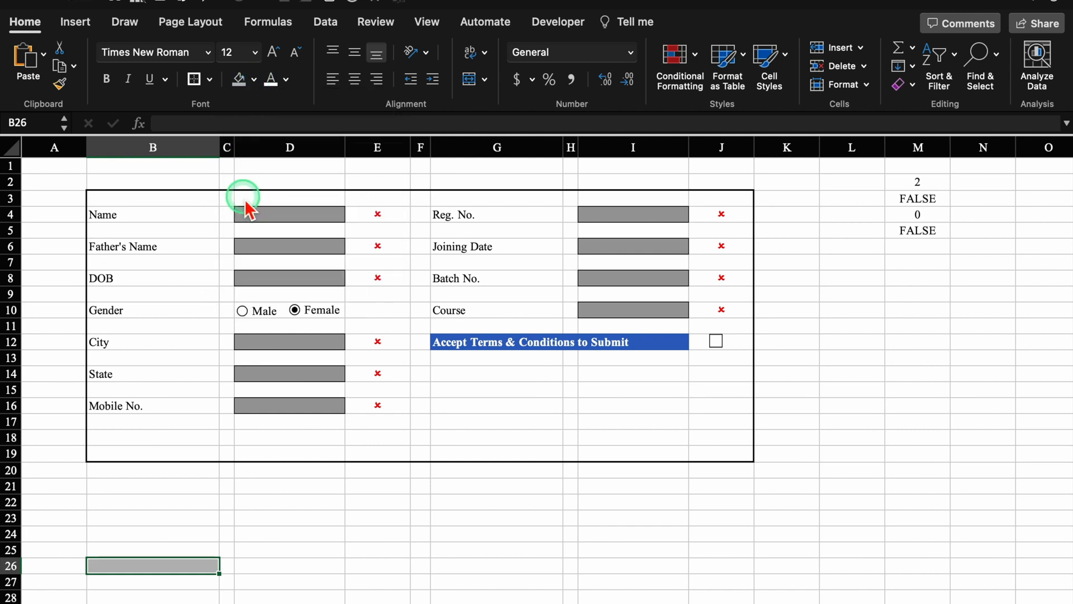
double_click(162, 567)
text(Submit)
click(274, 534)
click(147, 568)
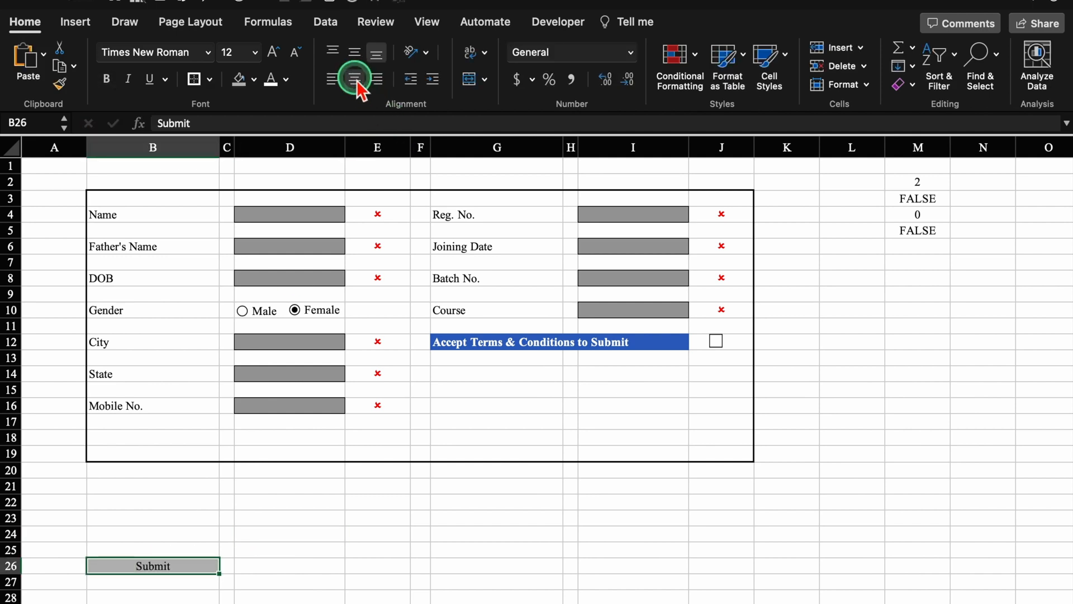
click(277, 85)
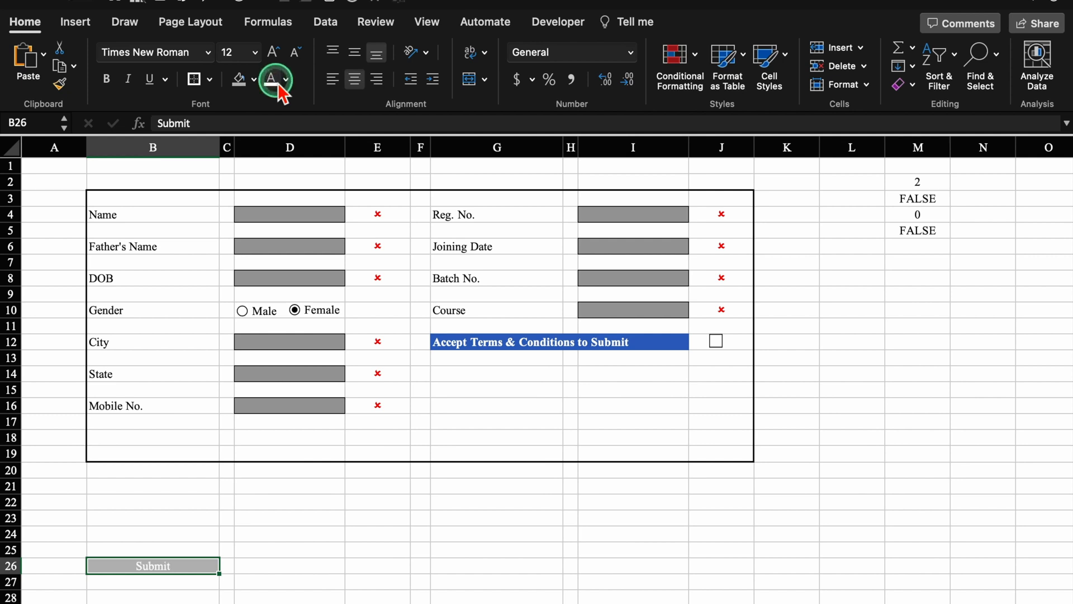
click(107, 78)
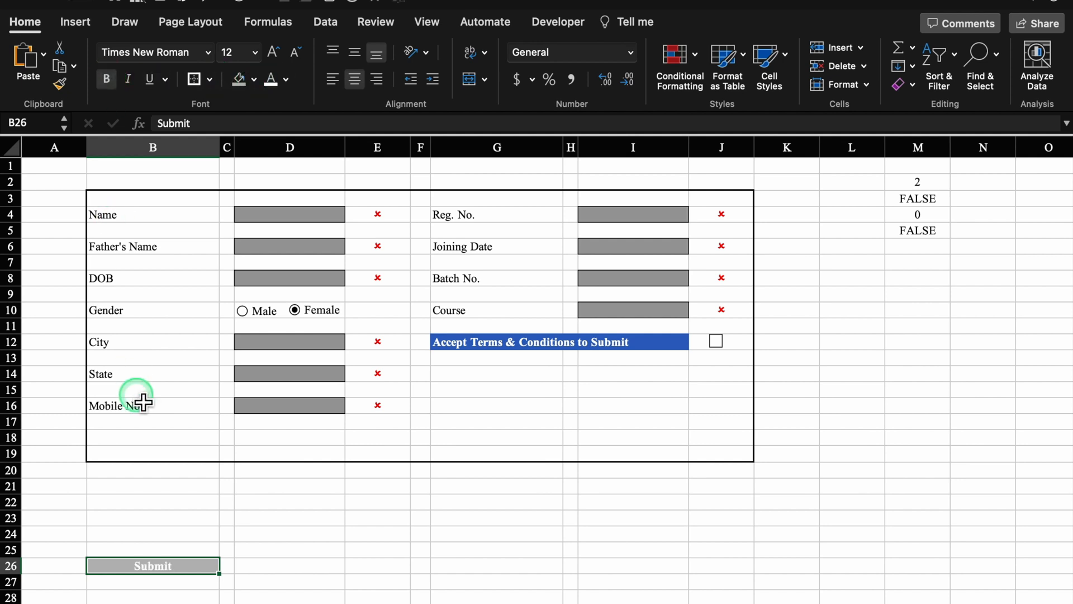
- Copy the Submit button to D26 and turn it into an orange Clear button with black text
key(super+c)
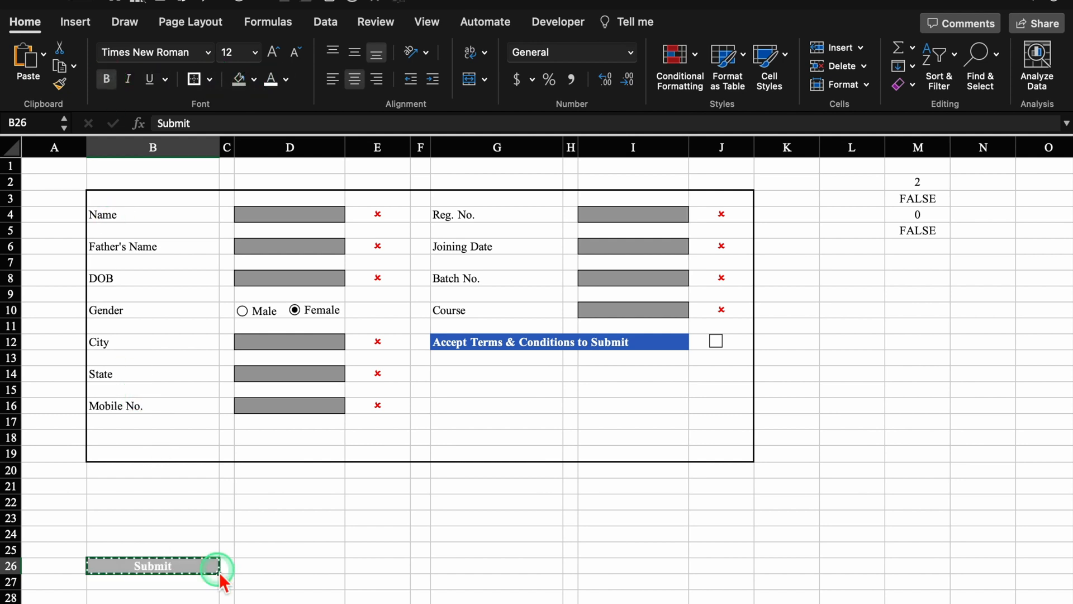
click(289, 570)
key(super+v)
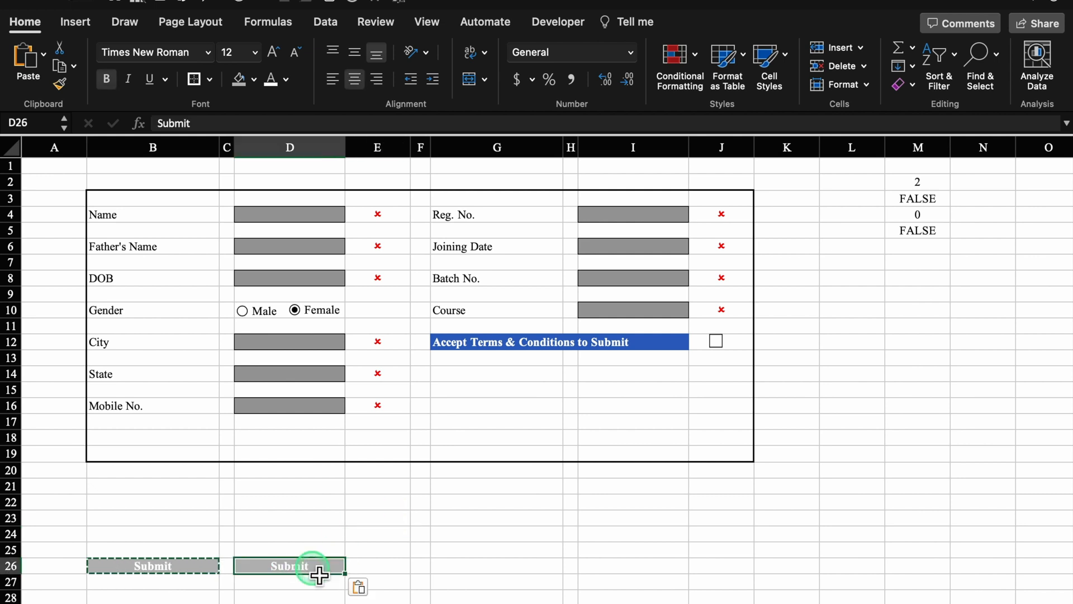
click(254, 79)
click(274, 267)
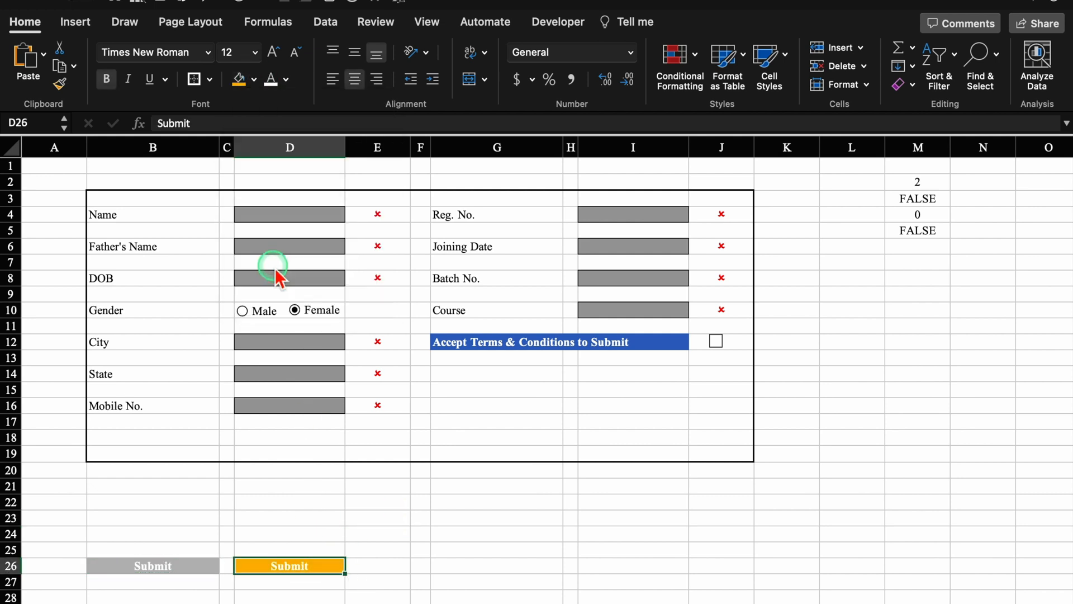
click(286, 79)
click(290, 154)
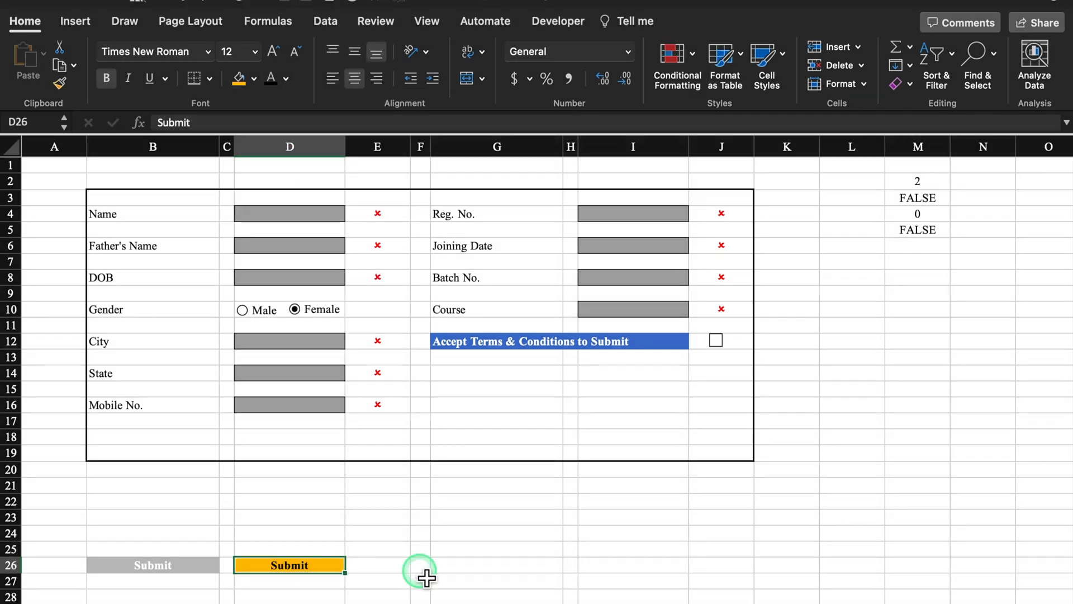
text(C)
click(180, 567)
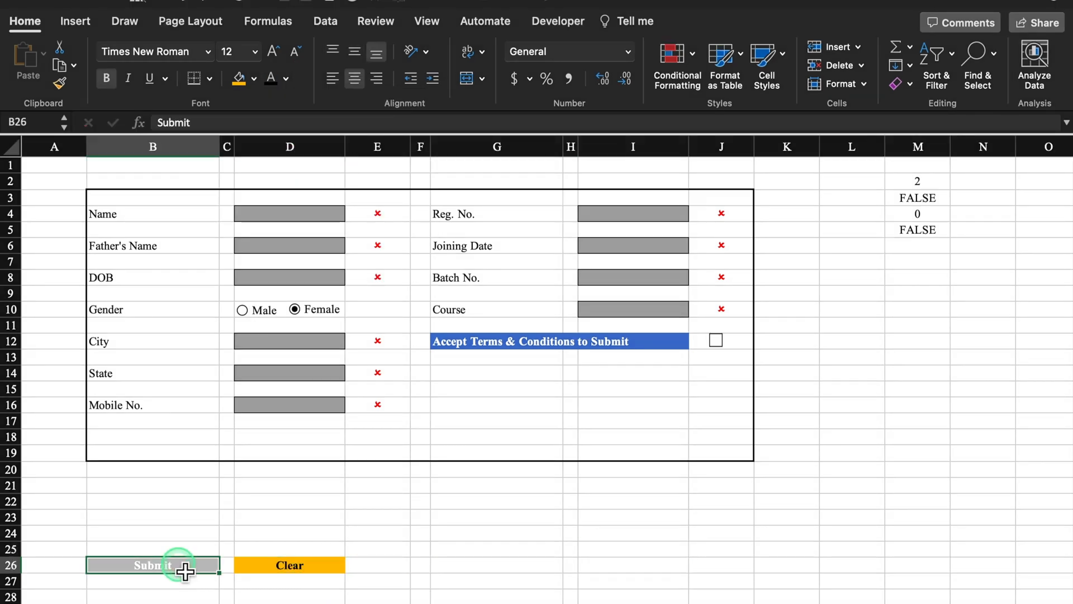
- Give the Submit and Clear buttons thick box borders
ctrl+click(271, 567)
click(210, 84)
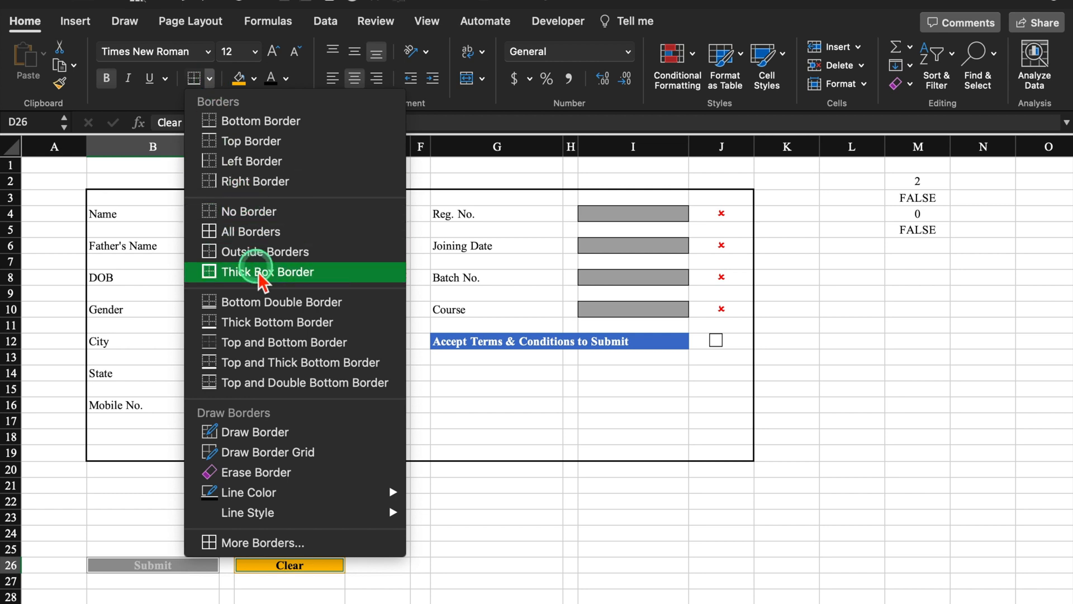
click(238, 269)
click(328, 492)
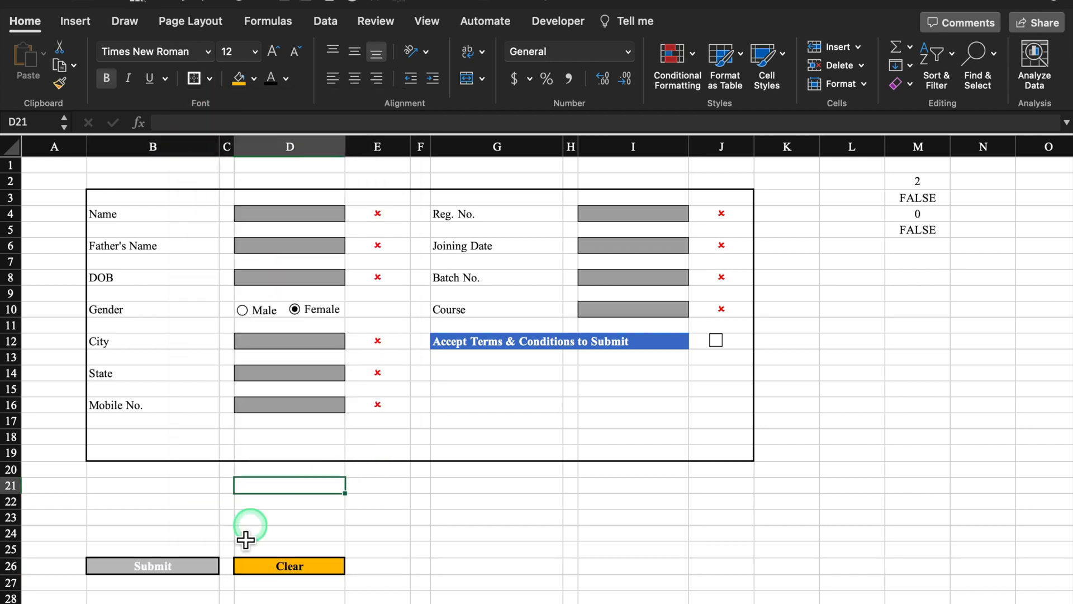
click(181, 567)
click(917, 229)
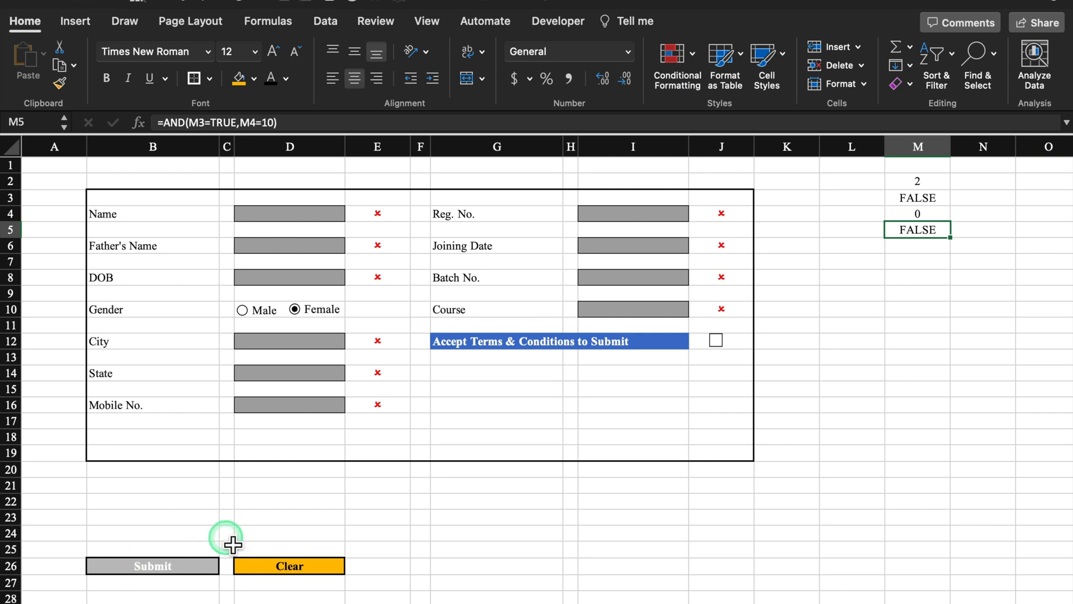
click(183, 569)
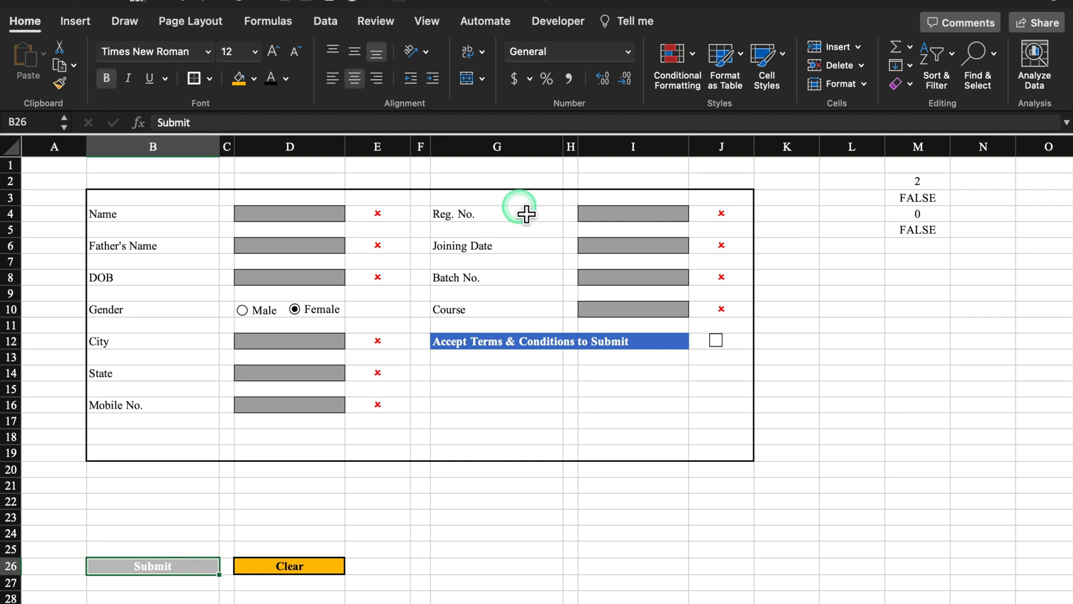
- Create a Classic formula-based conditional formatting rule on B26 using =$M$5=True
click(692, 53)
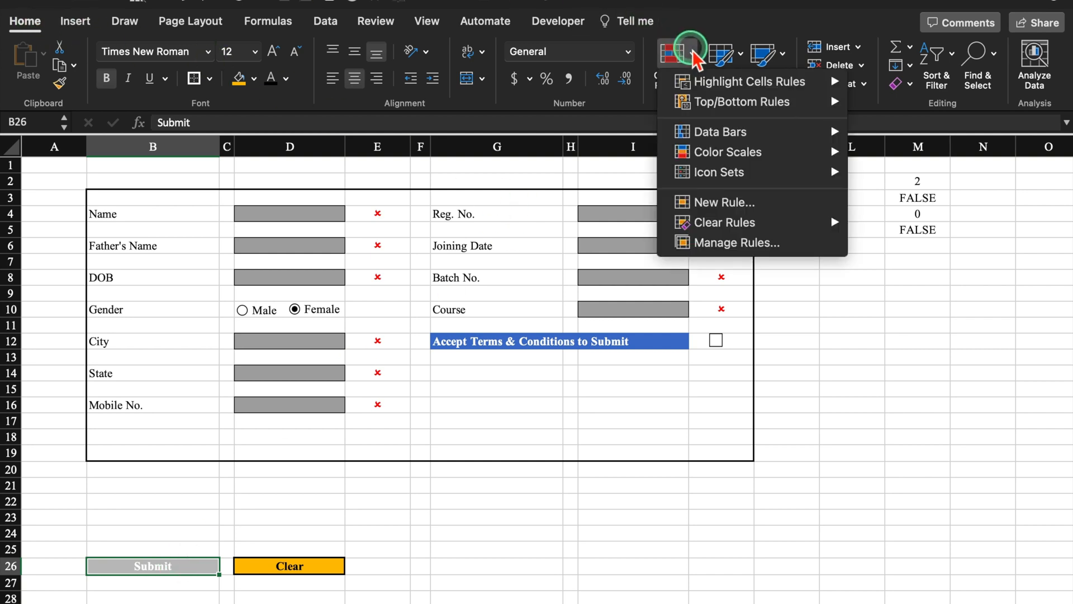
click(760, 203)
click(531, 139)
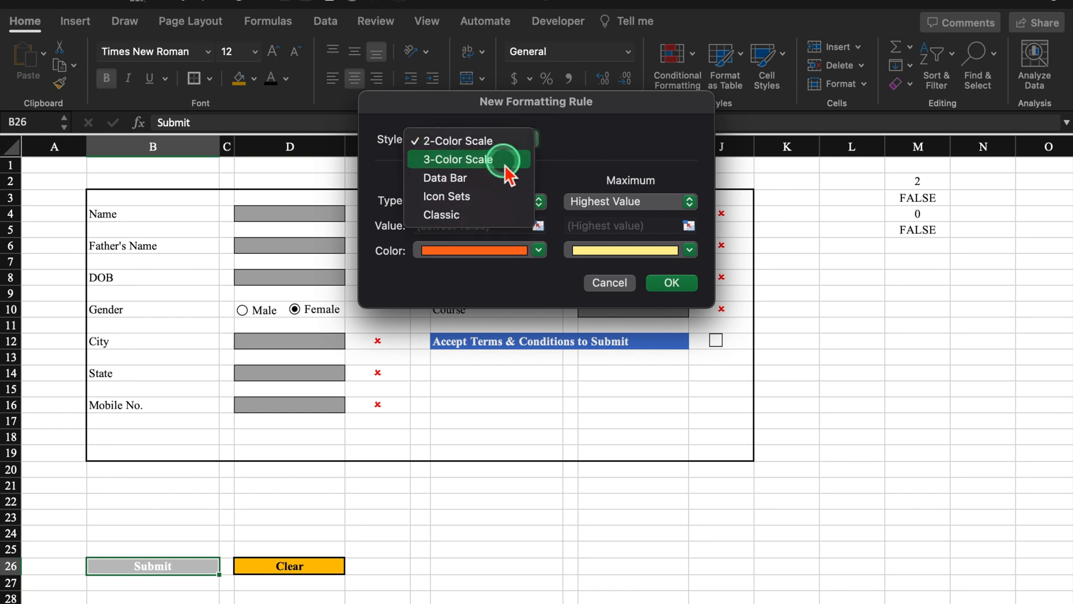
click(494, 211)
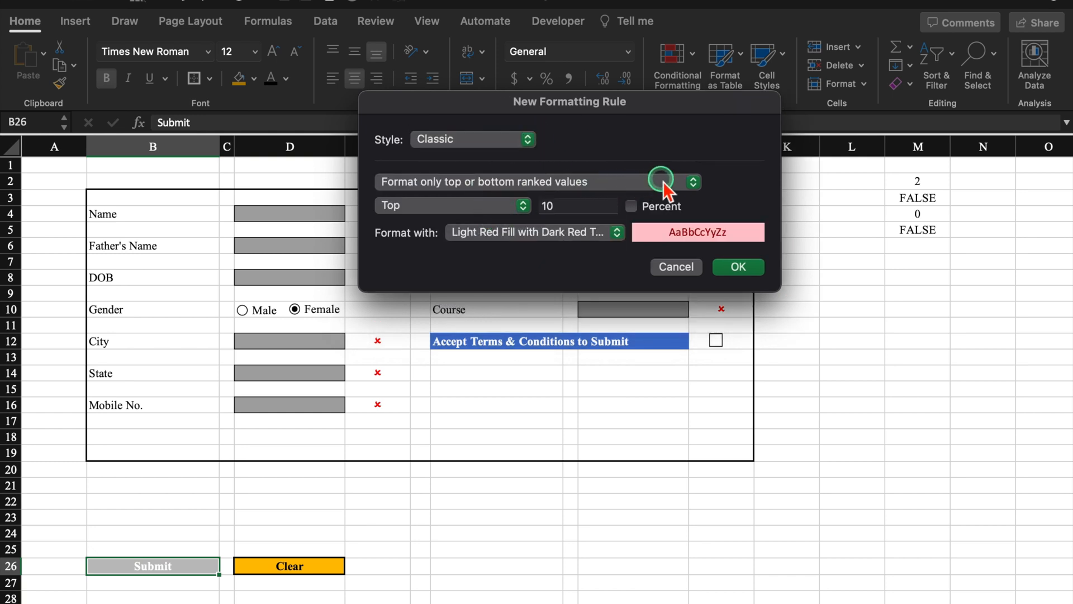
click(662, 181)
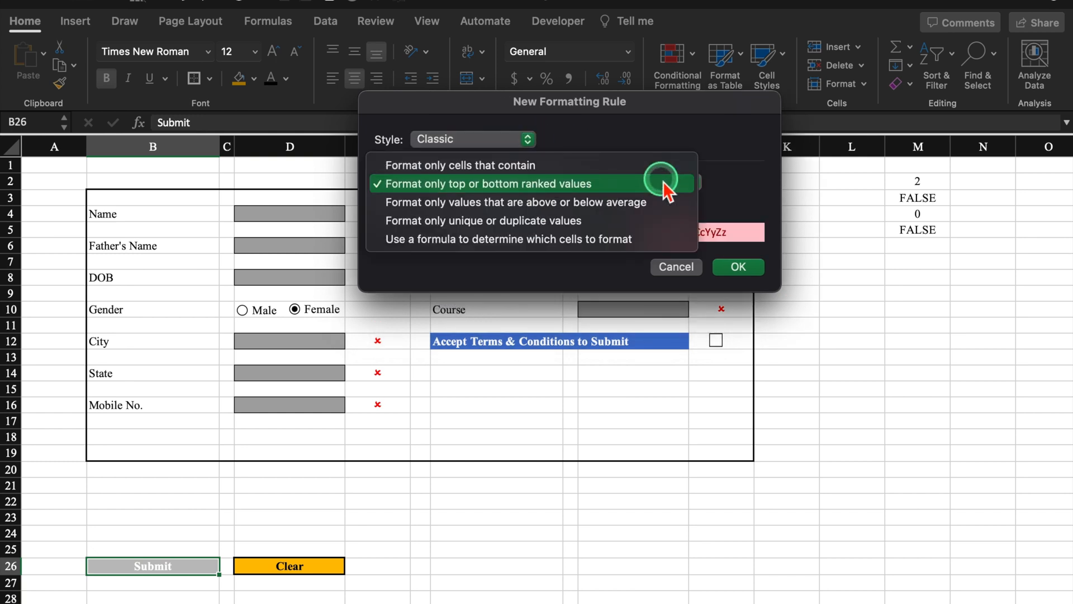
click(628, 240)
click(589, 206)
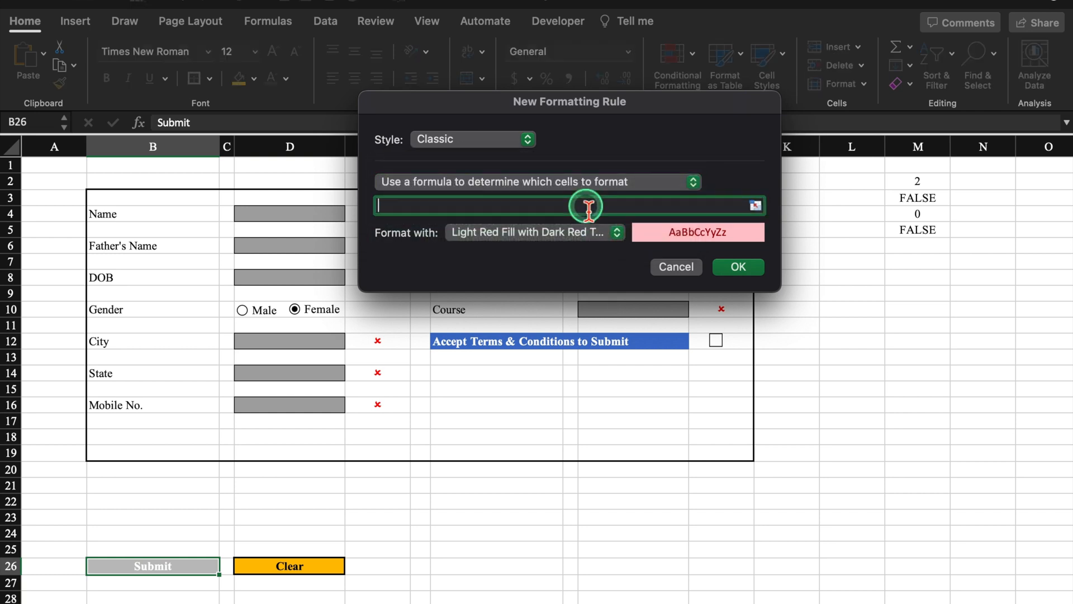
click(906, 231)
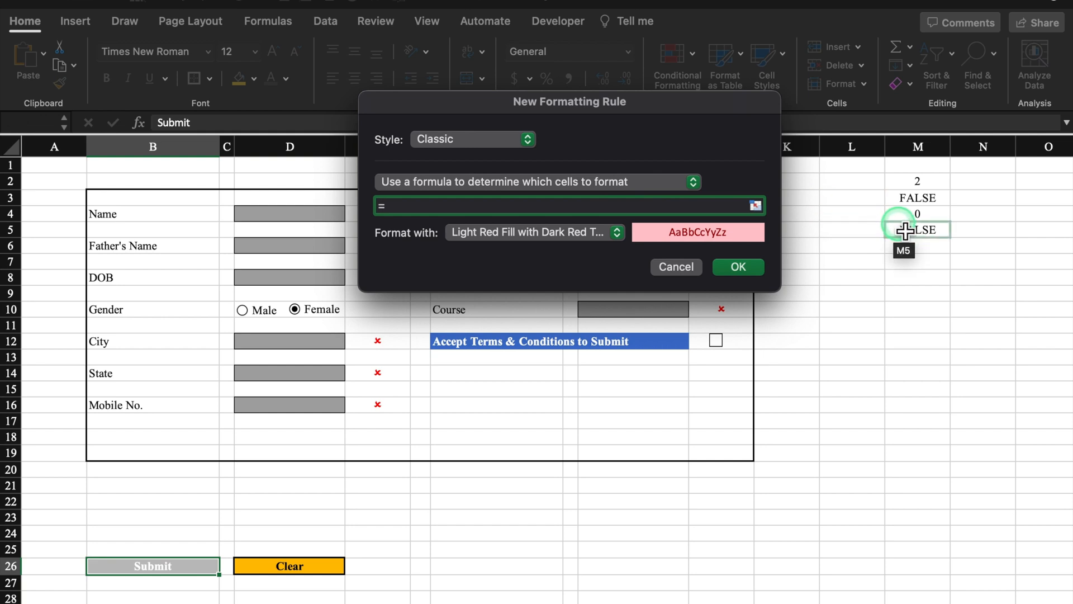
text(=True)
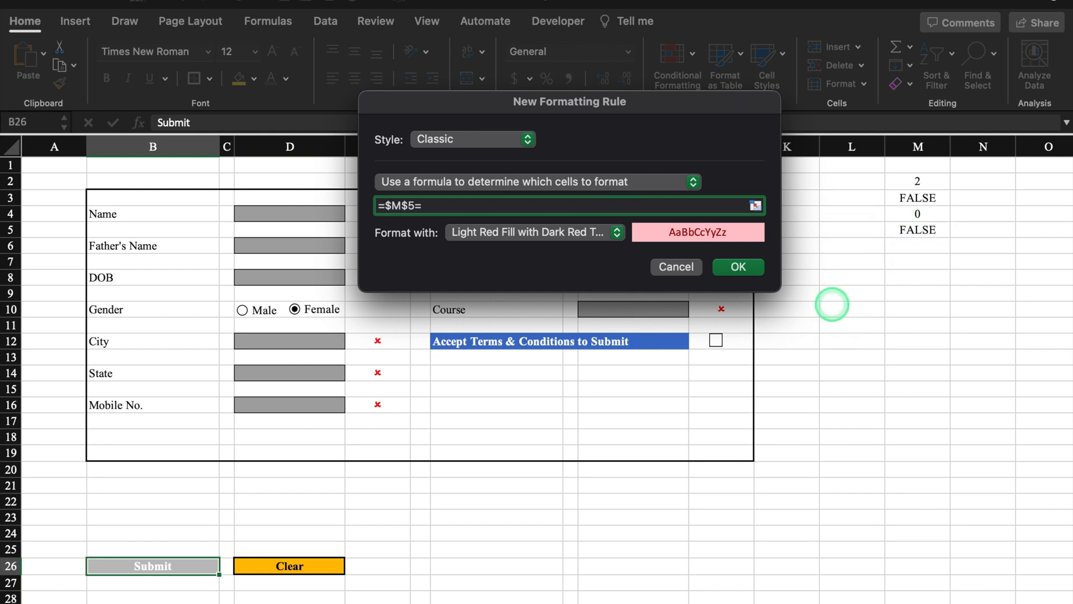
- Give the rule a custom format of maroon fill with white font and save it
click(617, 232)
click(573, 347)
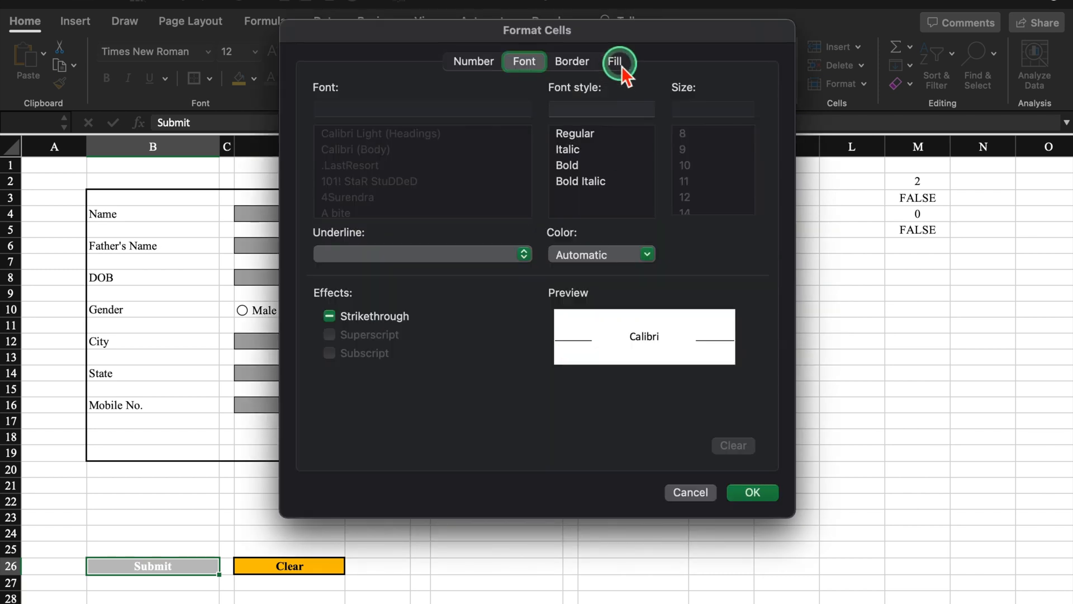
click(616, 62)
click(482, 125)
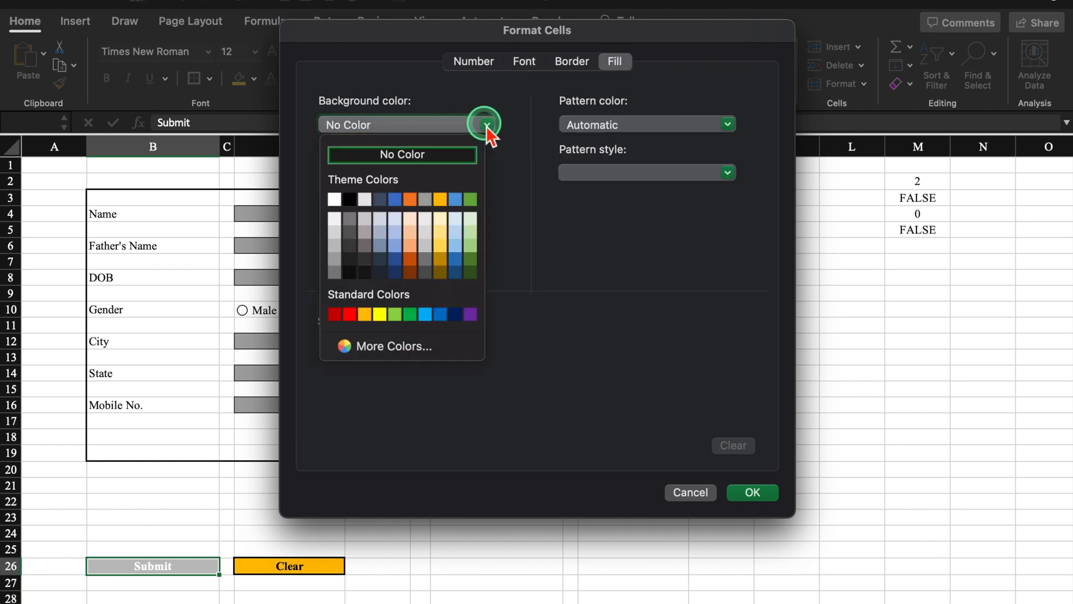
click(398, 348)
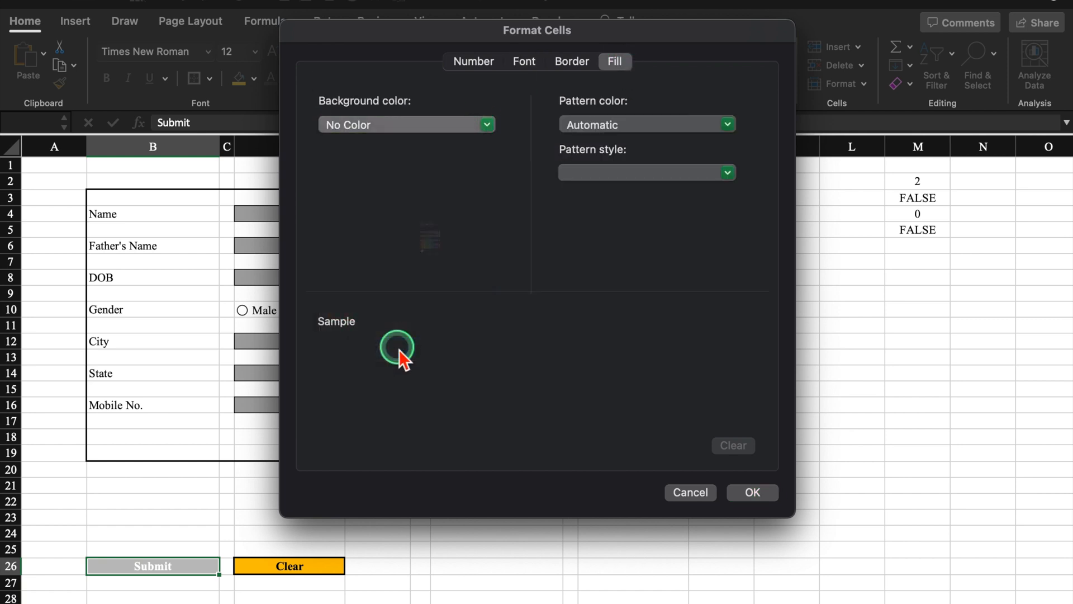
click(520, 213)
click(490, 388)
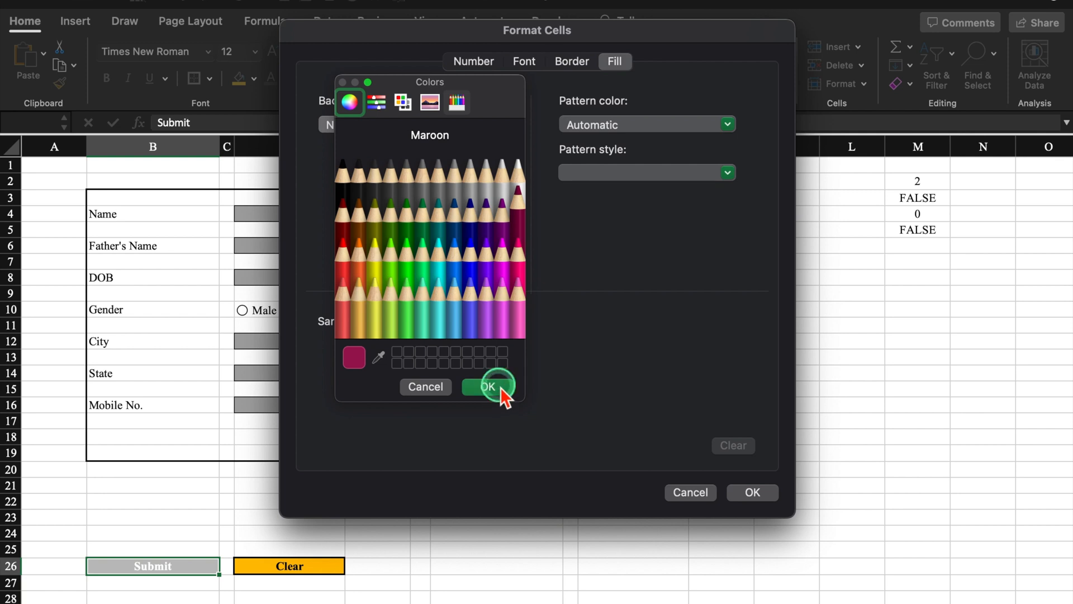
click(530, 61)
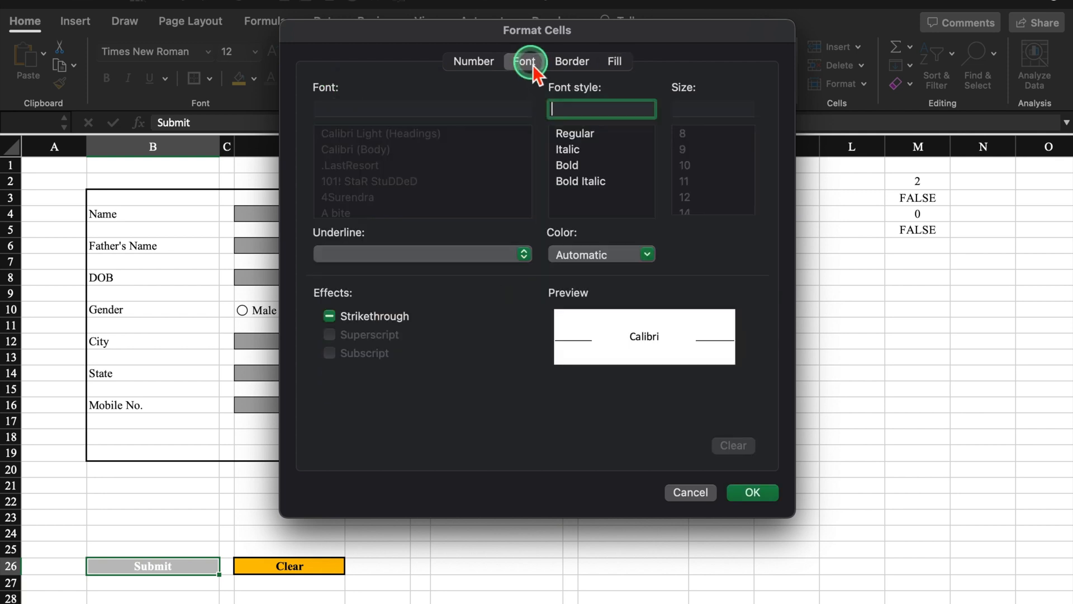
click(643, 254)
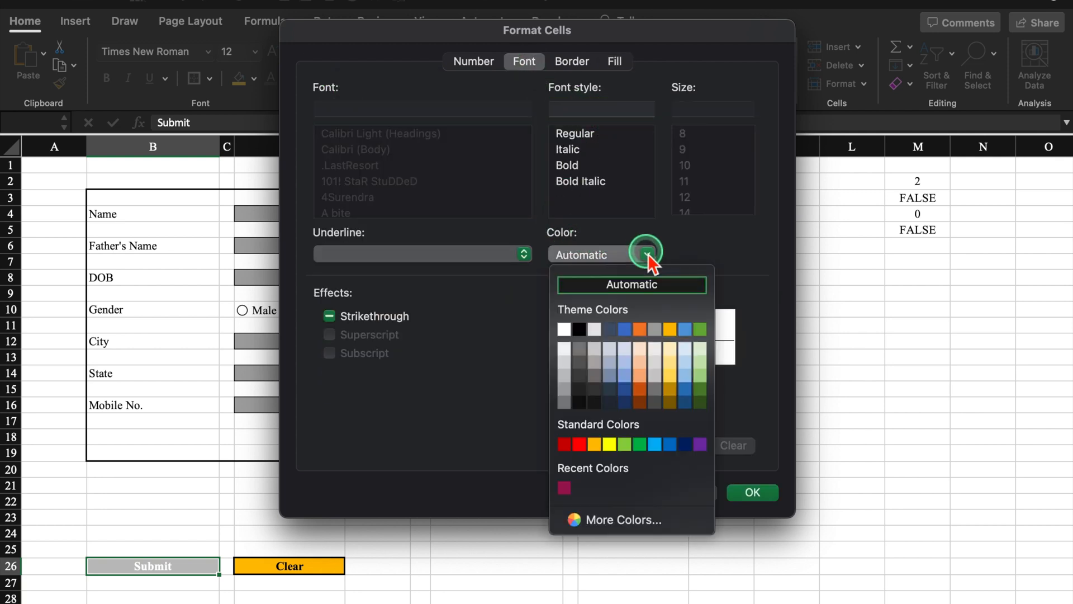
click(570, 329)
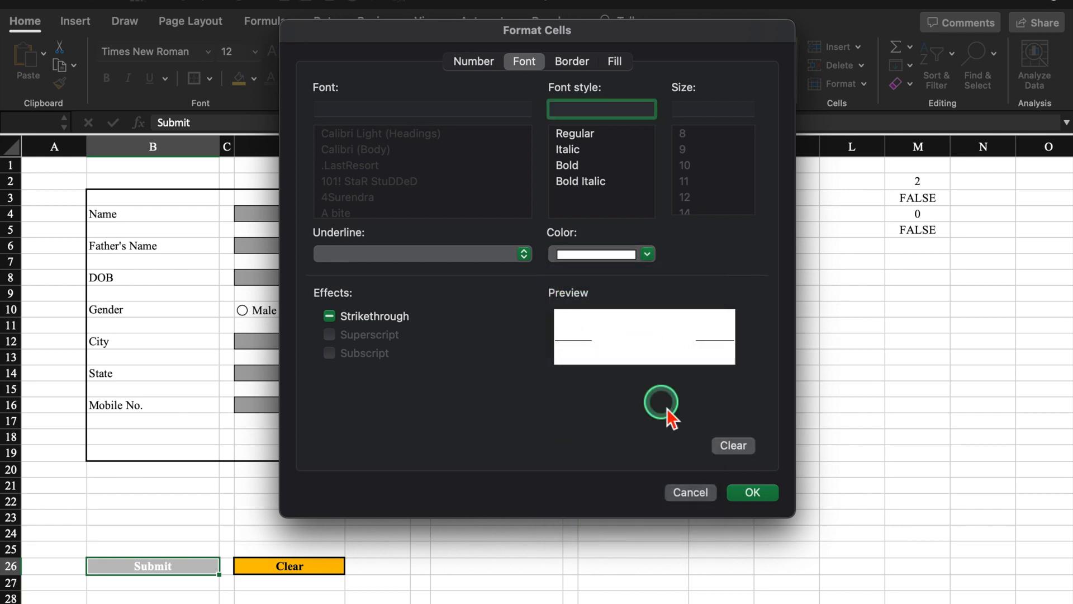
click(755, 491)
click(739, 266)
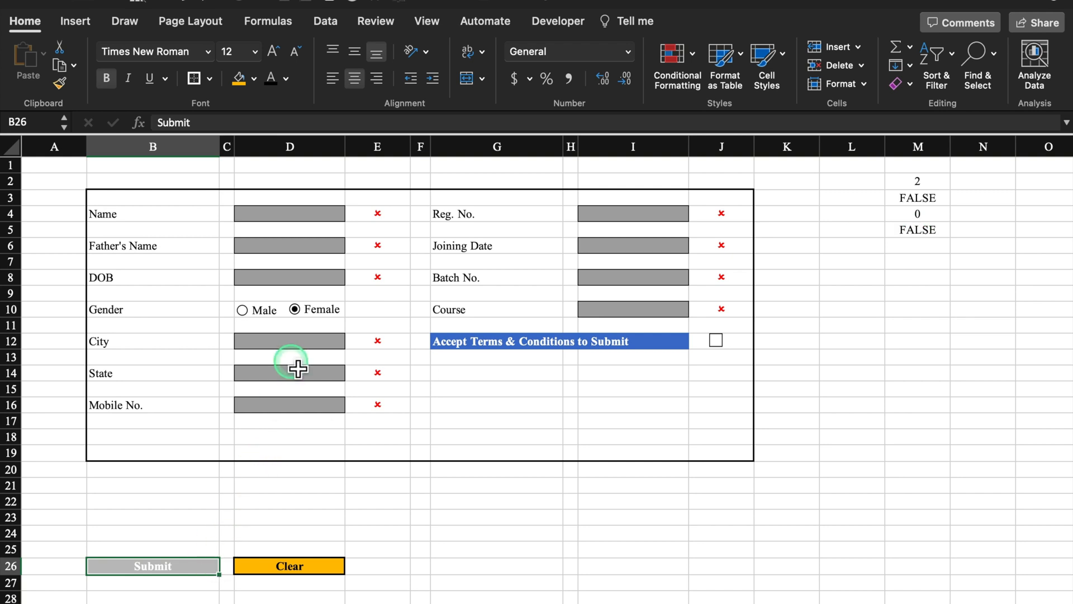
- Fill the form fields in columns D and I with sample text such as 'sss' and 'ssss'
click(298, 219)
text(sss)
click(296, 245)
text(sss)
click(299, 278)
text(sss)
click(306, 341)
text(sss)
click(315, 373)
text(sss)
click(633, 245)
text(ssss)
click(634, 277)
text(ssss)
click(643, 309)
text(ssss)
click(844, 310)
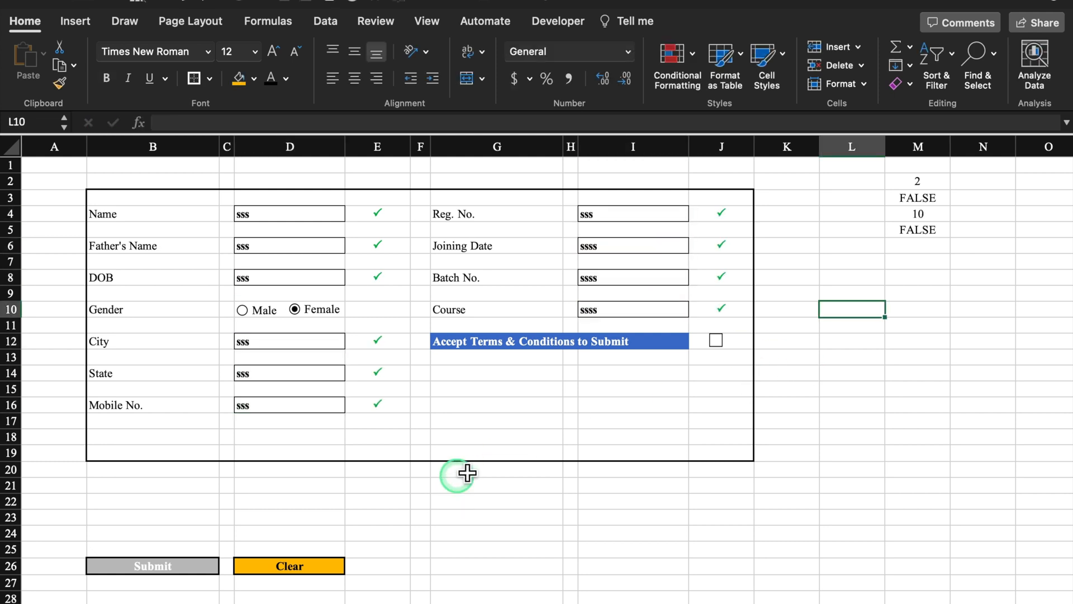
- Tick the terms box, test by deleting and restoring the Course entry, then copy Submit in B26
click(716, 340)
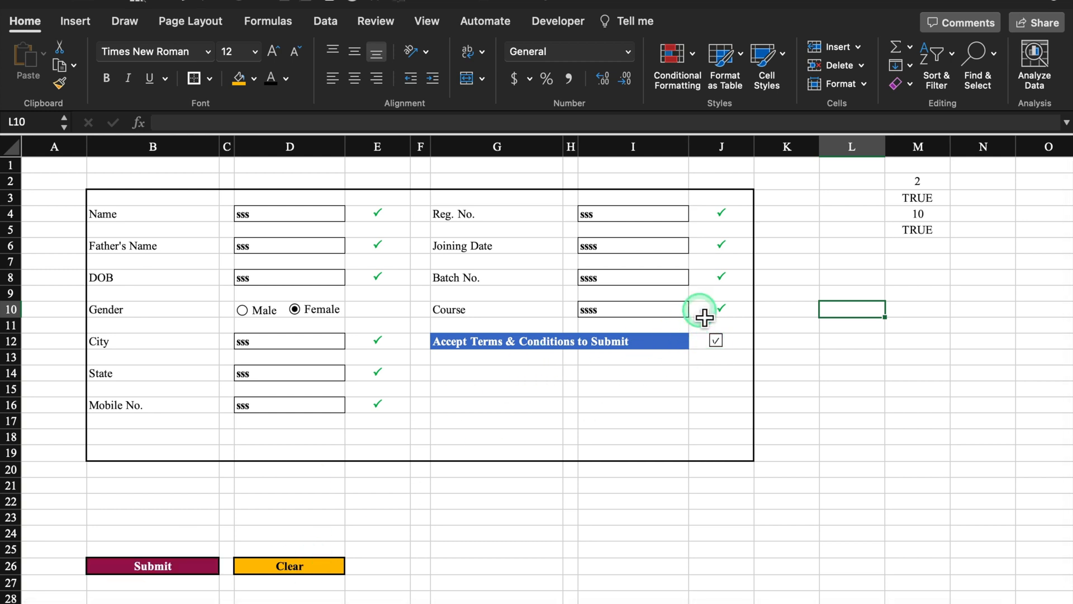
click(654, 311)
key(Delete)
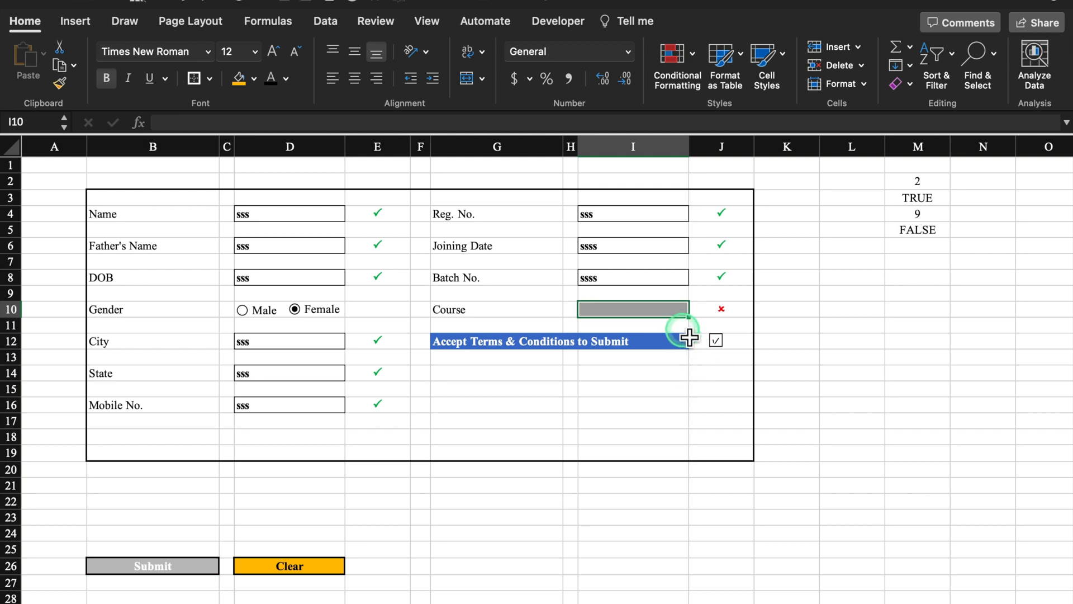
key(super+z)
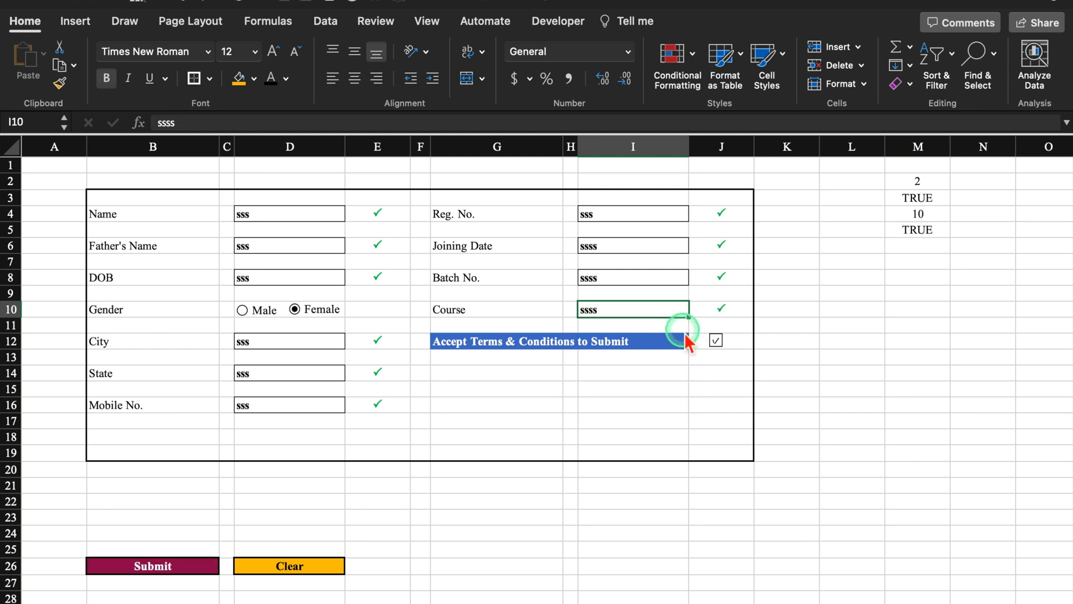
click(200, 572)
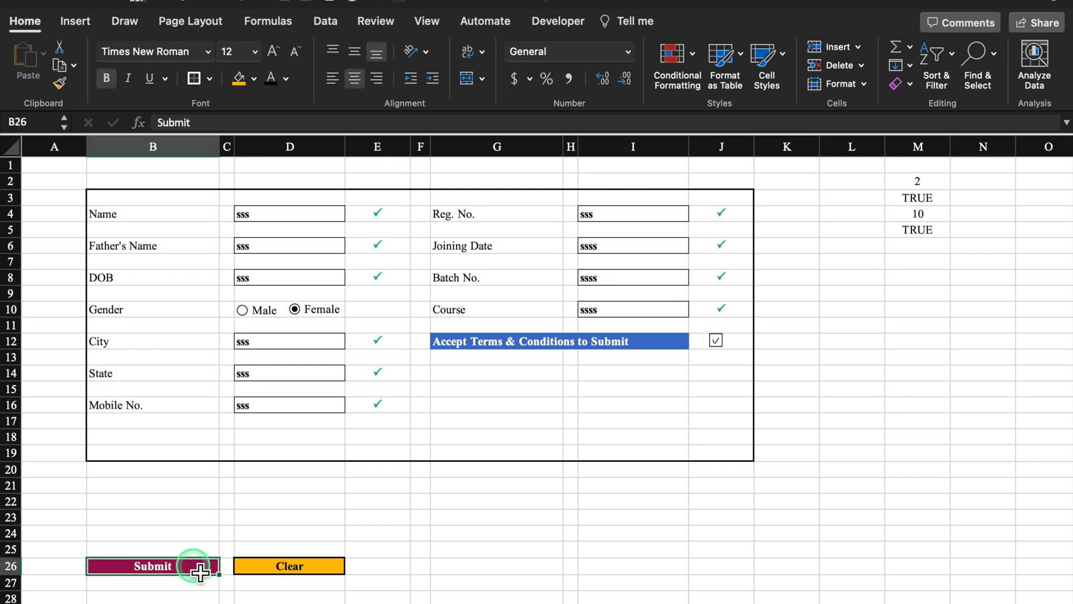
key(super+c)
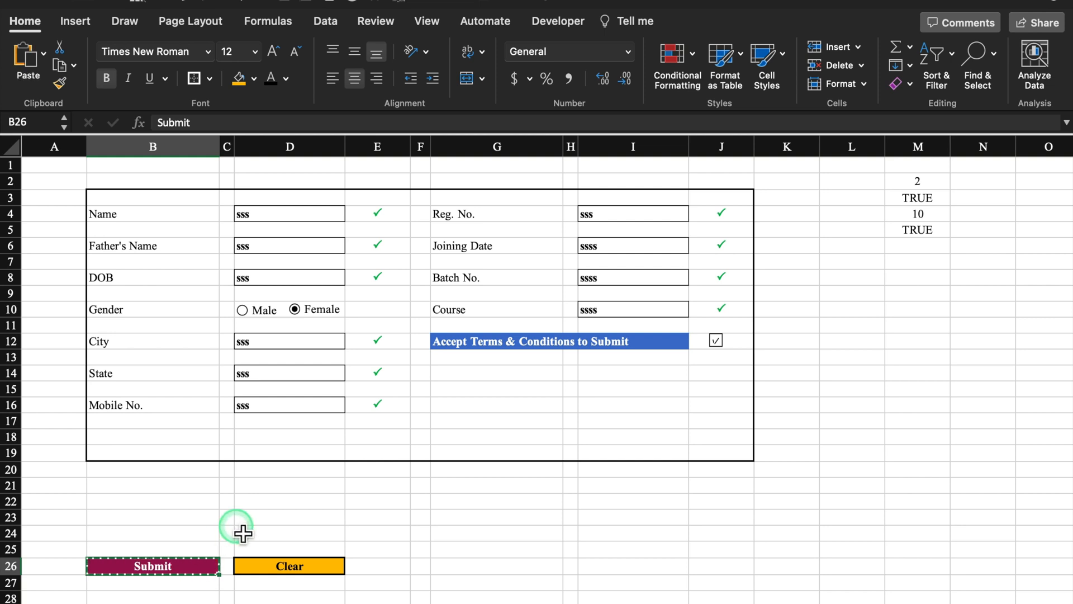
- Paste the Submit button as a linked picture and drag it into the form at row 18
click(44, 54)
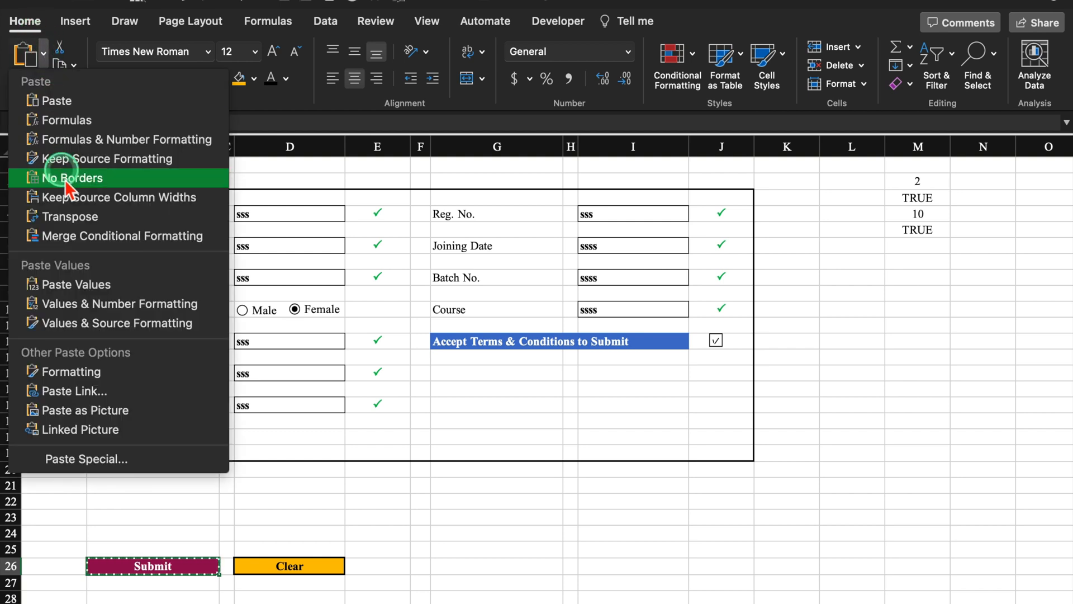
click(153, 430)
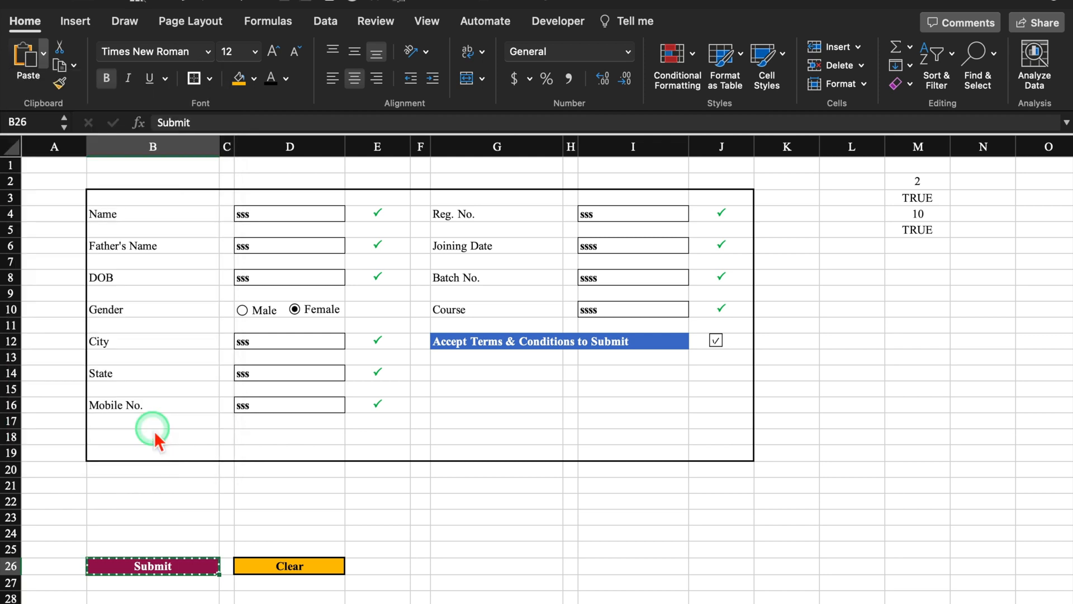
click(182, 563)
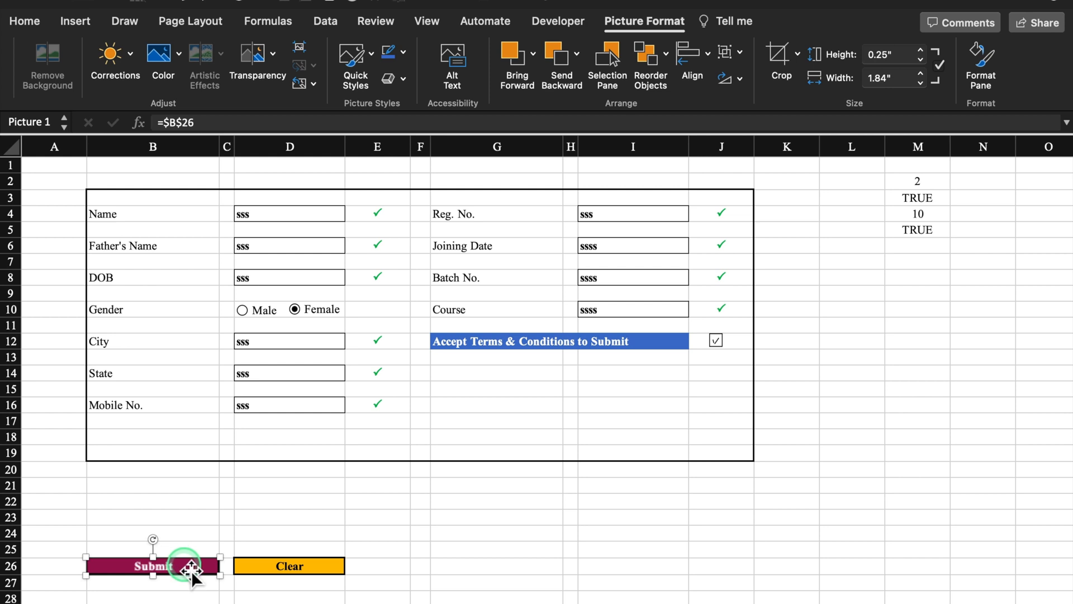
drag(189, 567, 193, 442)
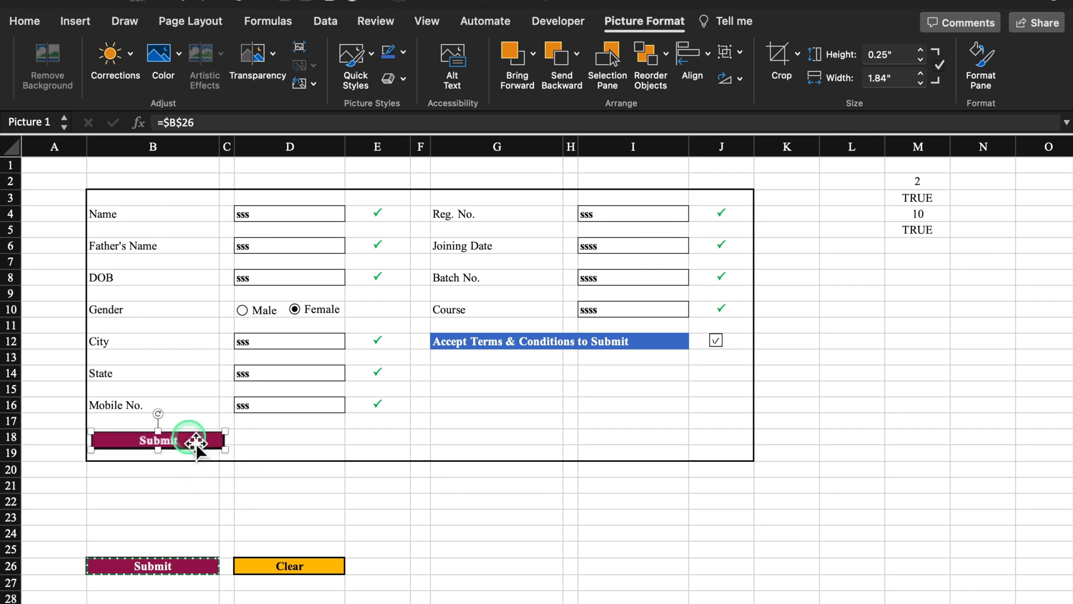
click(309, 570)
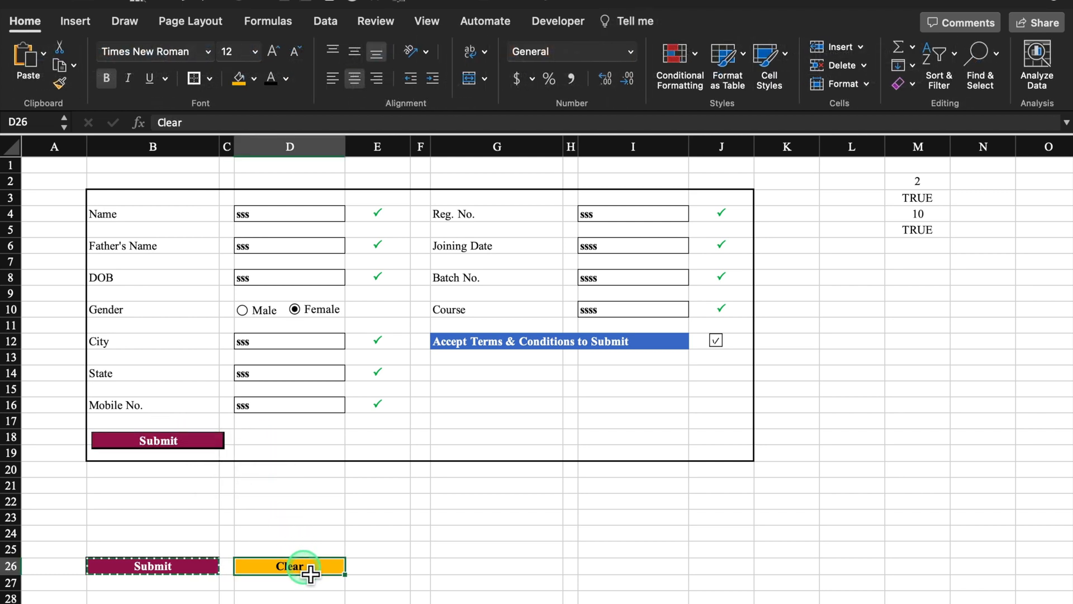
- Paste the Clear button D26 as a linked picture and place it beside Submit at row 18
key(super+c)
click(43, 53)
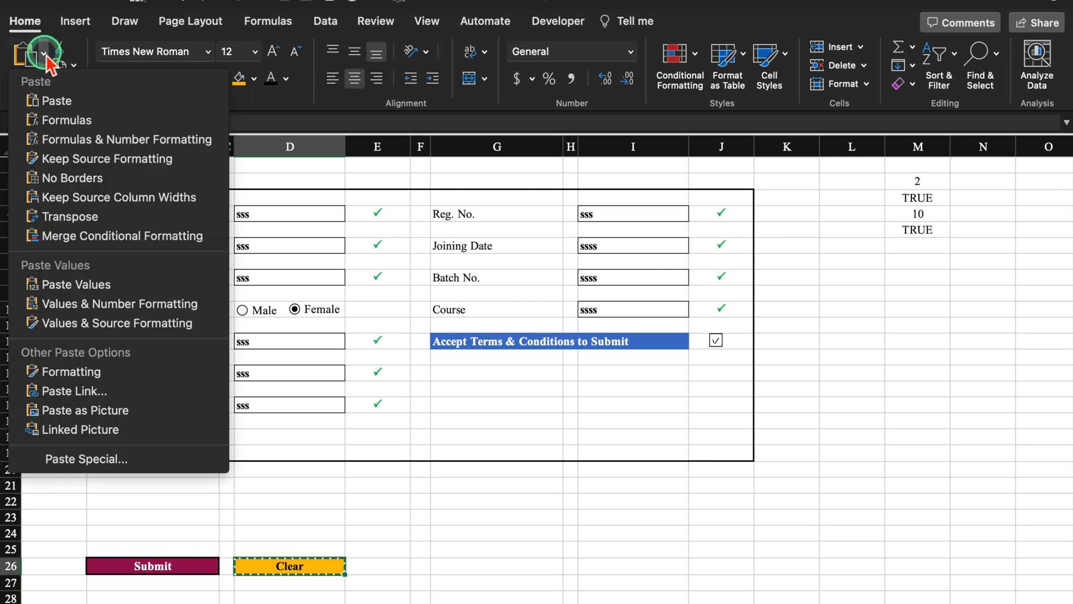
click(131, 431)
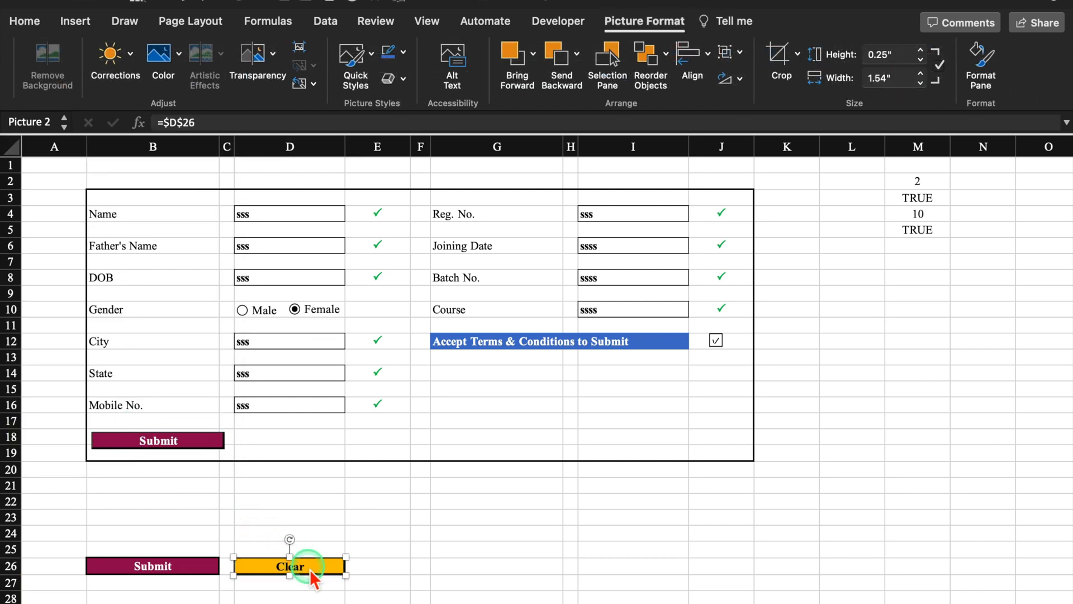
drag(315, 571, 317, 443)
click(323, 536)
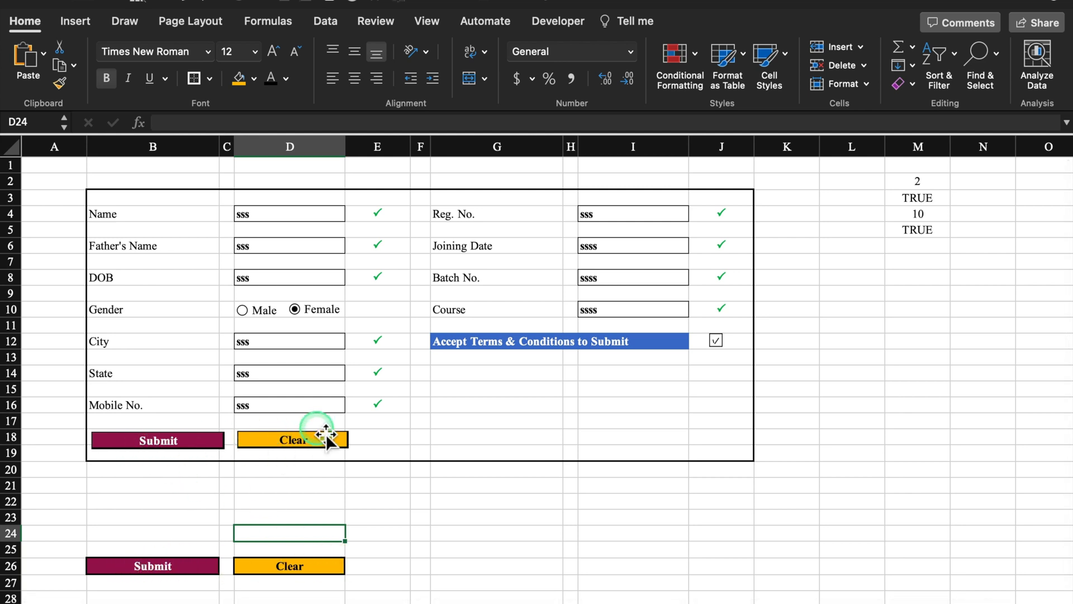
- Hide and restore row 26, then insert four blank rows at rows 21–24 to push the button cells down
click(12, 566)
right_click(11, 566)
click(67, 590)
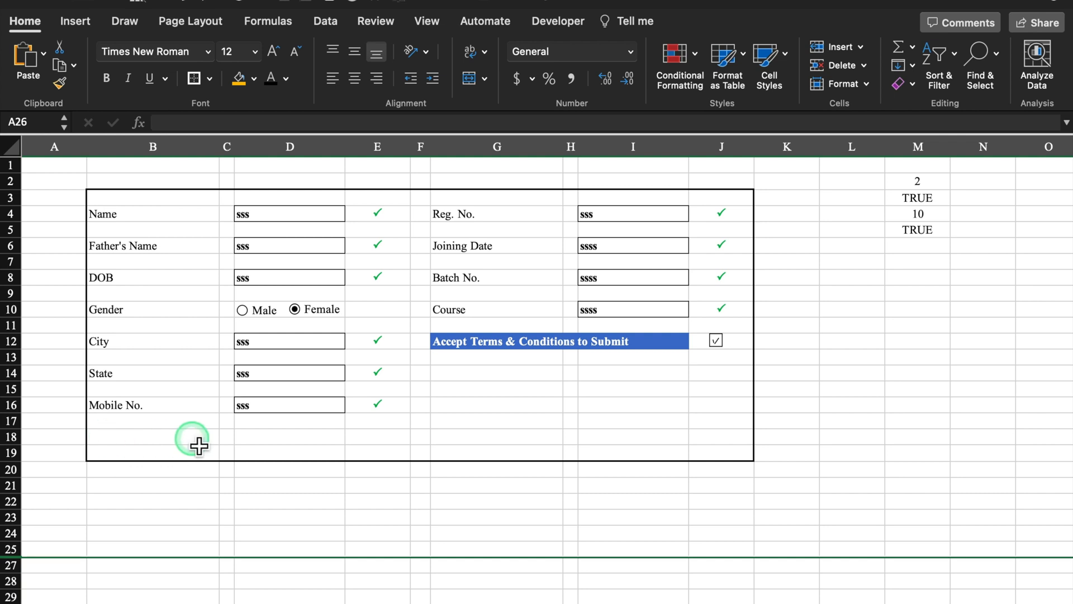
key(super+z)
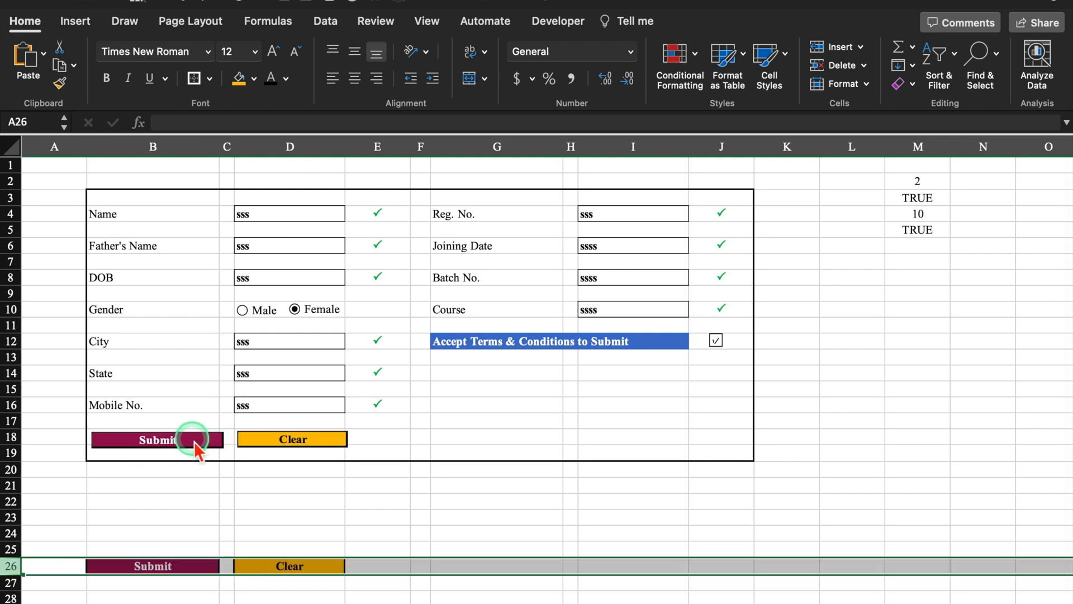
click(207, 519)
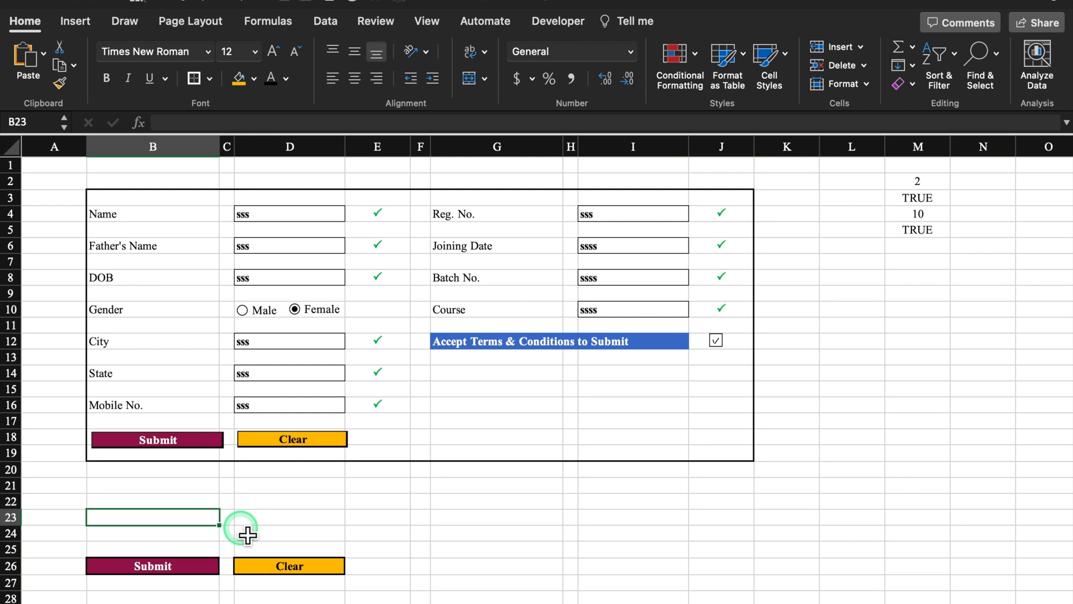
drag(13, 485, 21, 538)
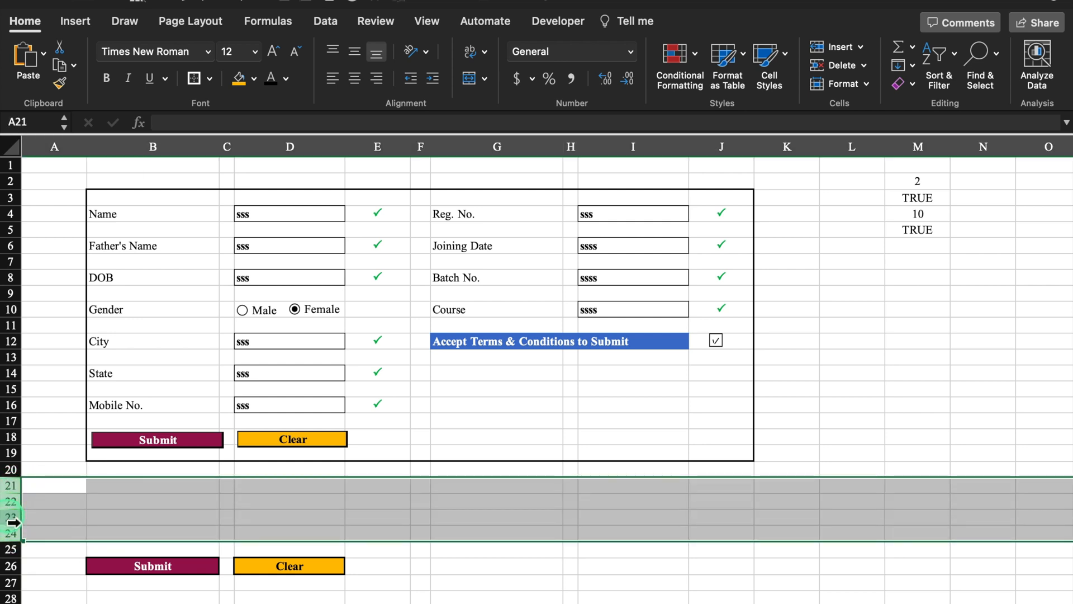
right_click(13, 522)
click(16, 491)
right_click(14, 495)
click(25, 491)
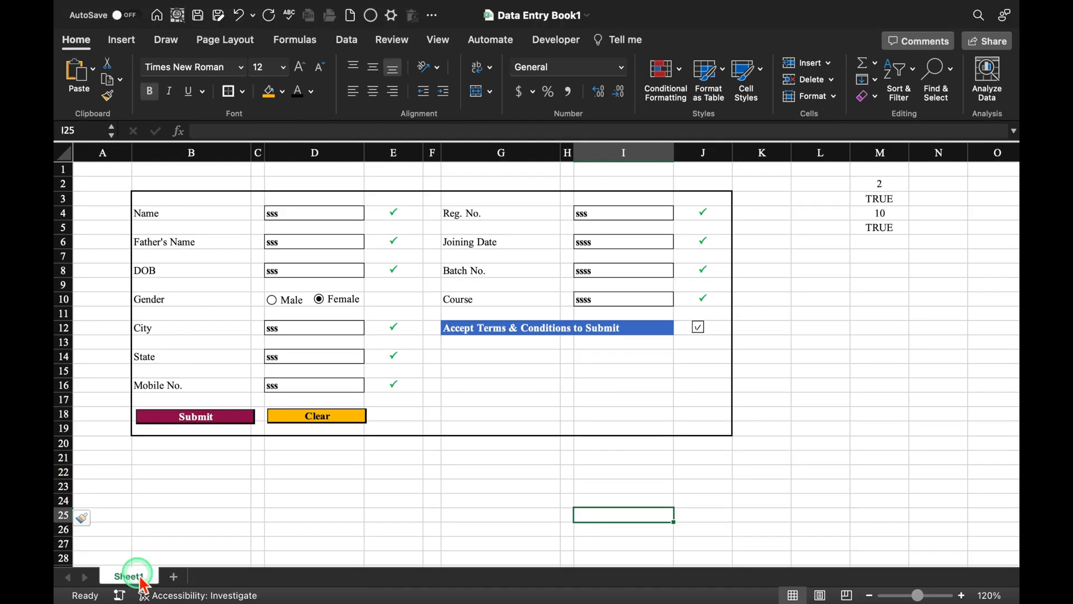
- Rename Sheet1 to 'Data Entry Sheet' and add a new blank sheet
double_click(140, 575)
text(Data)
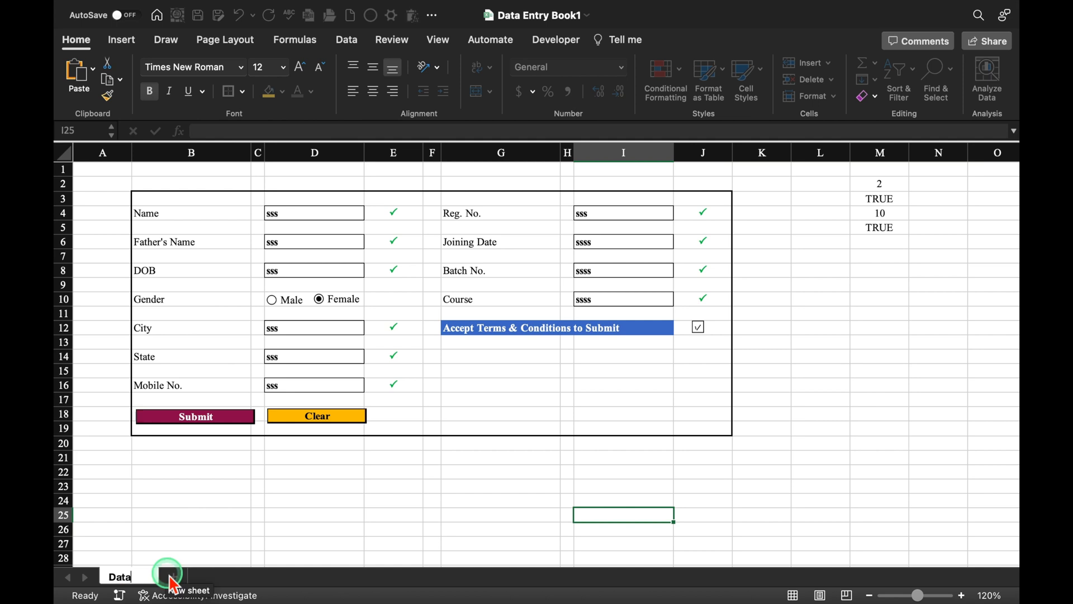
text( Entry Sheet)
click(290, 501)
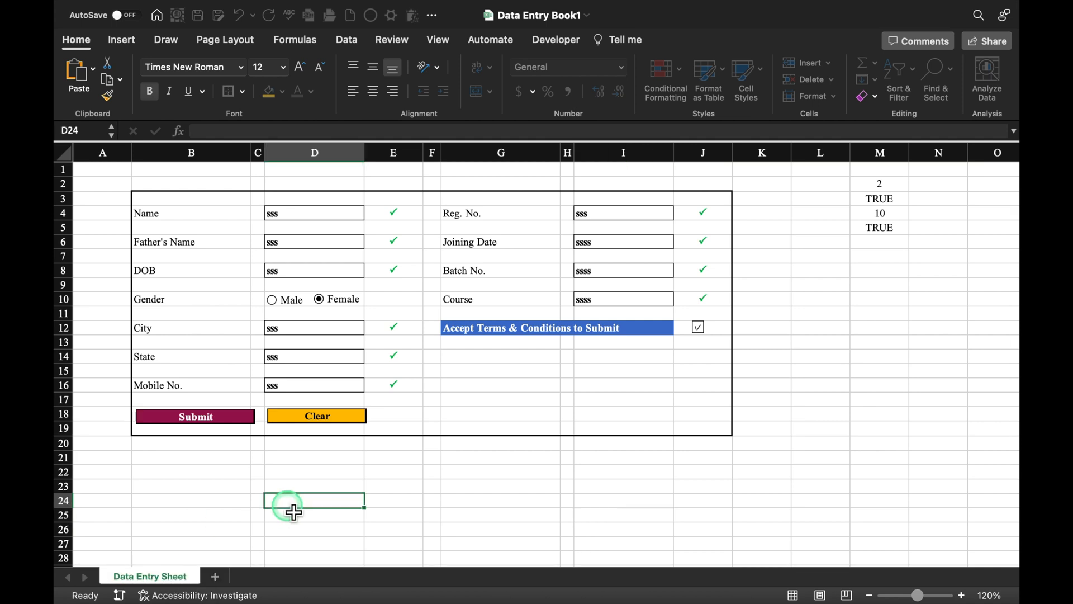
click(216, 576)
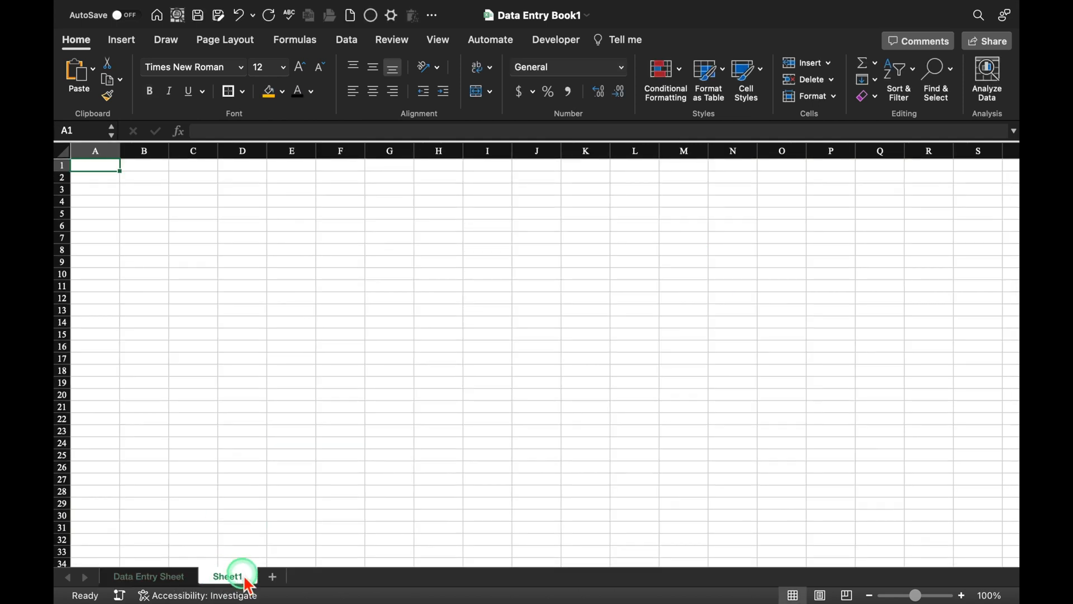
double_click(246, 578)
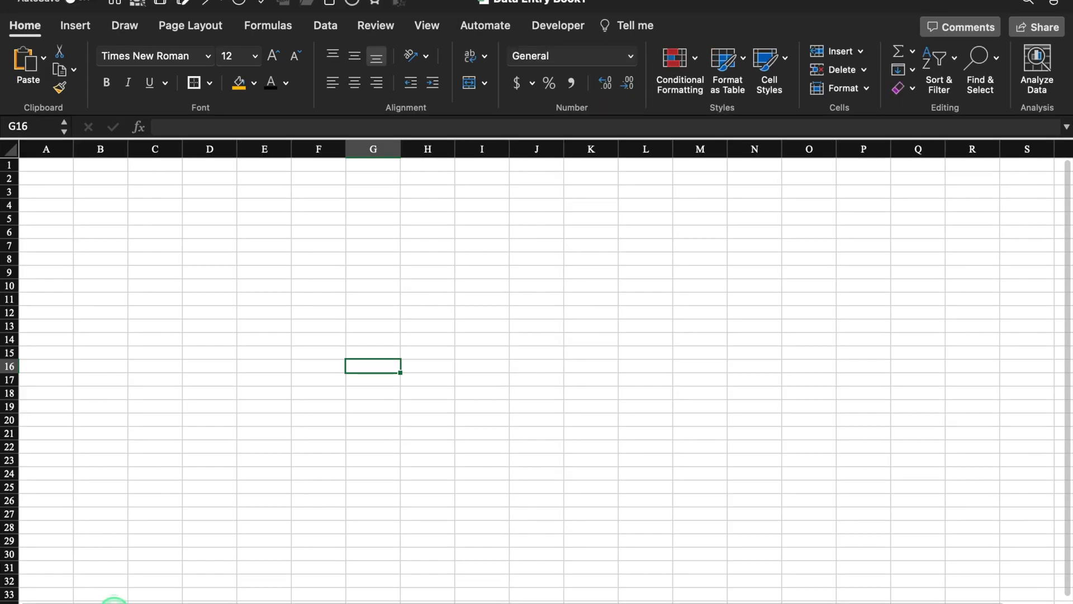
- Copy the form labels in B4:B16, Name through Mobile No
click(114, 603)
click(189, 222)
drag(189, 222, 174, 411)
key(super+c)
click(197, 603)
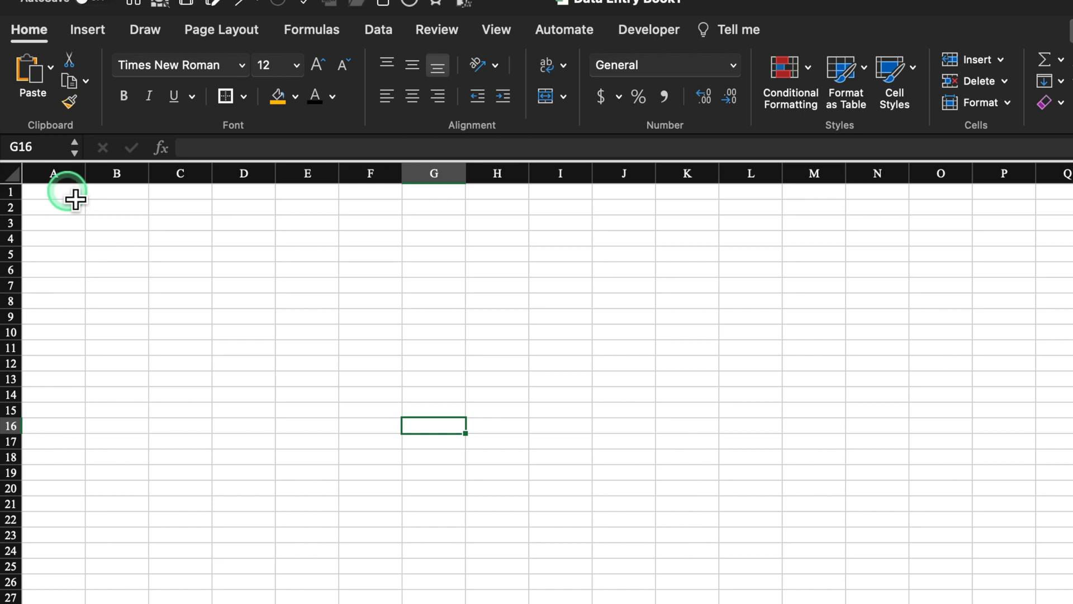
- Paste the copied labels into A1 as values, transposed across row 1
click(74, 195)
right_click(70, 193)
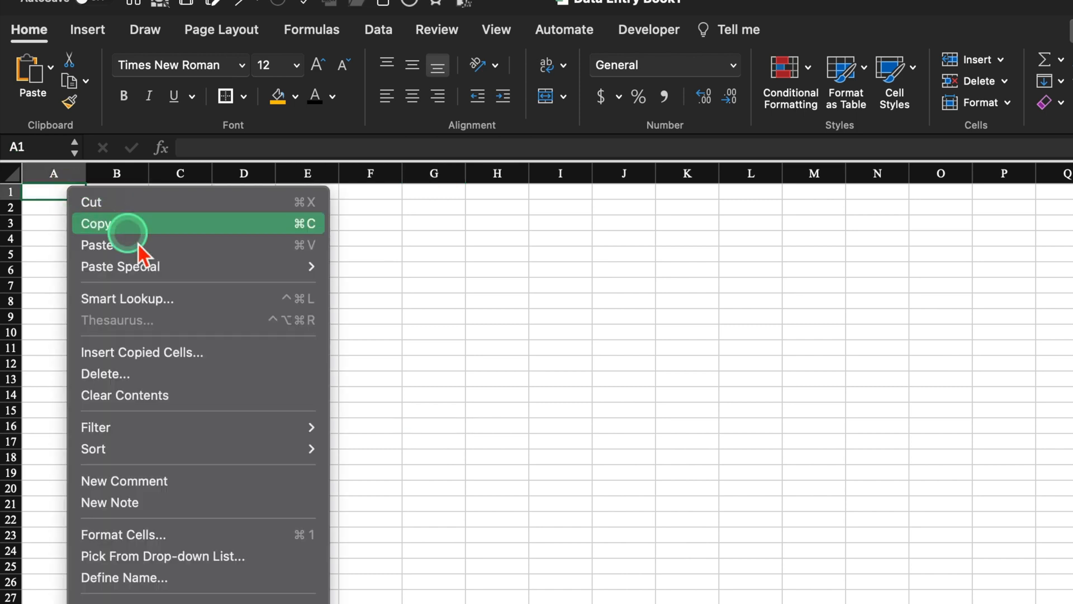
mouse_move(173, 273)
click(454, 599)
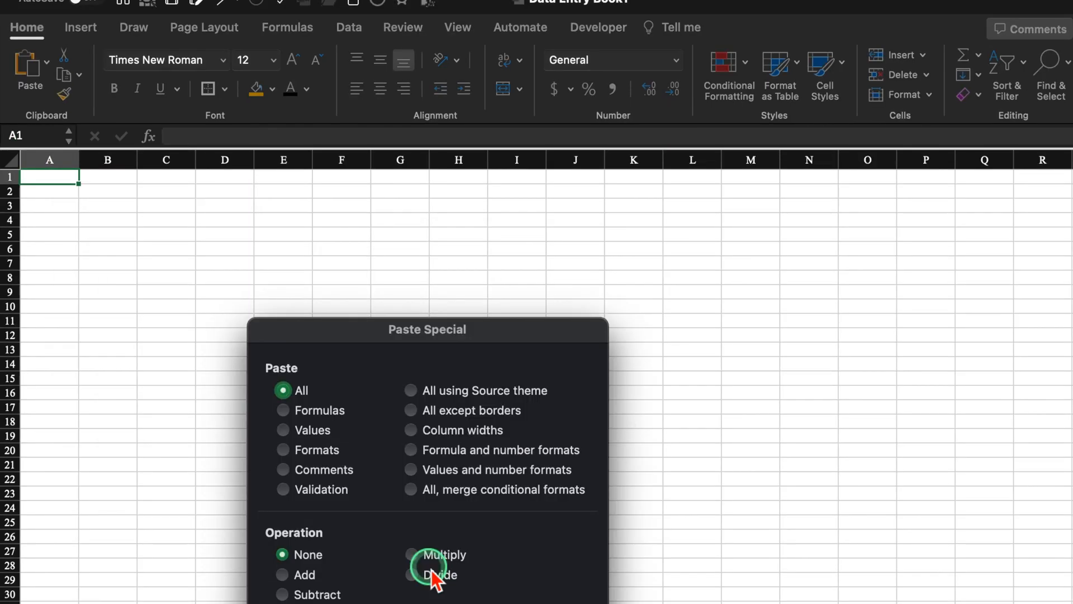
drag(459, 338, 468, 230)
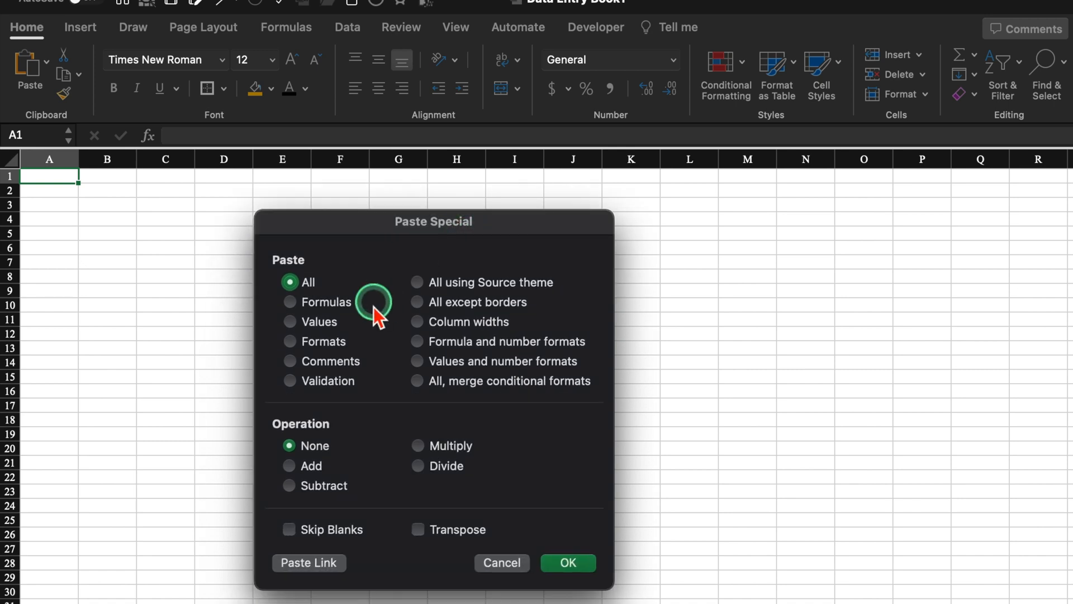
click(289, 322)
click(418, 529)
click(568, 563)
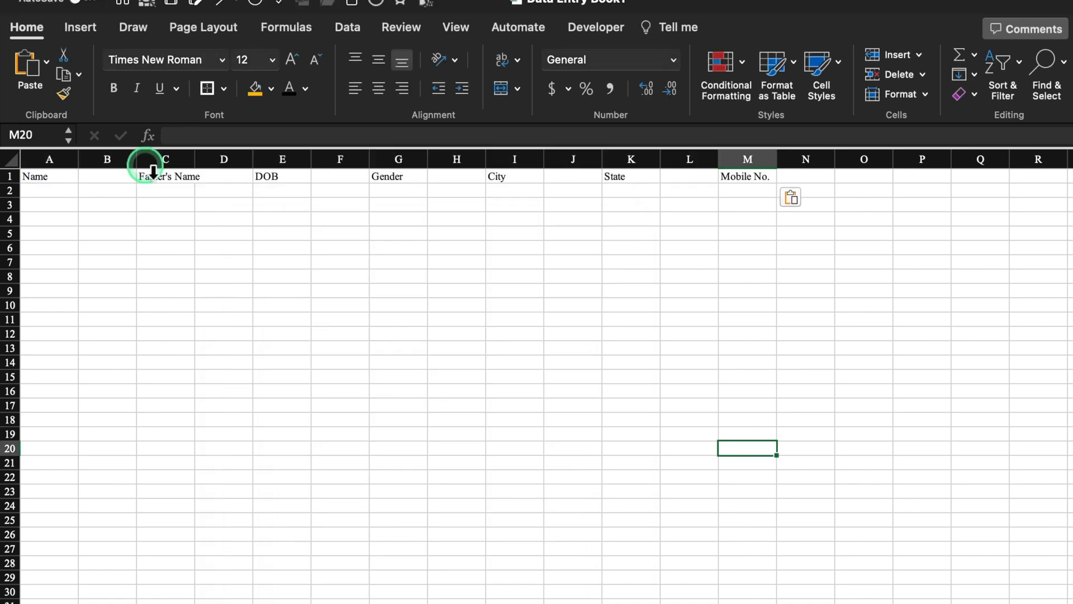
- Delete the empty columns B, D, F, H, J and L between the labels
click(118, 161)
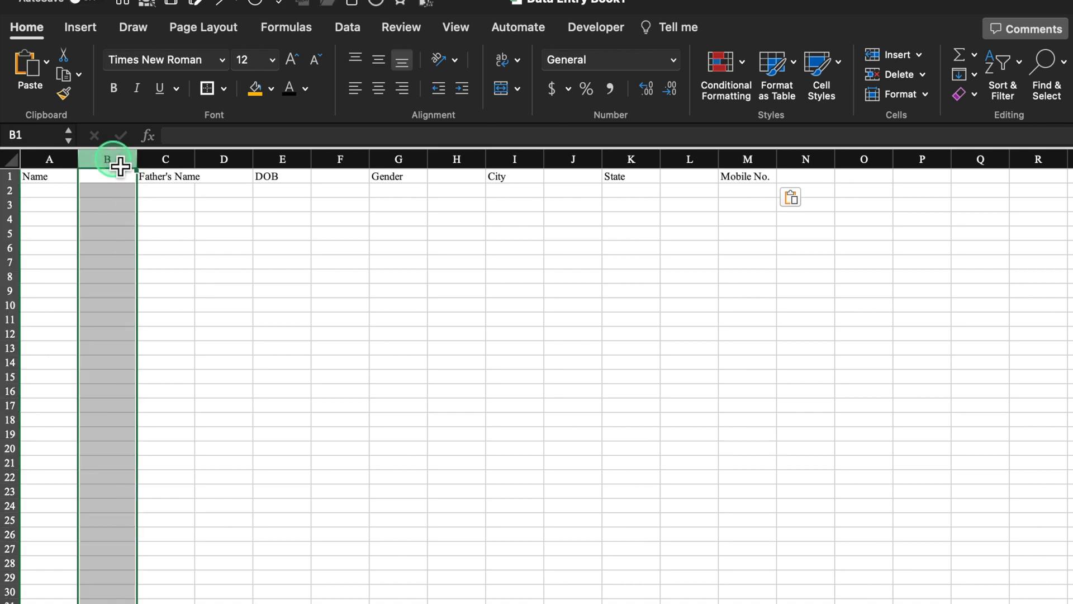
super+click(225, 159)
super+click(338, 160)
super+click(469, 160)
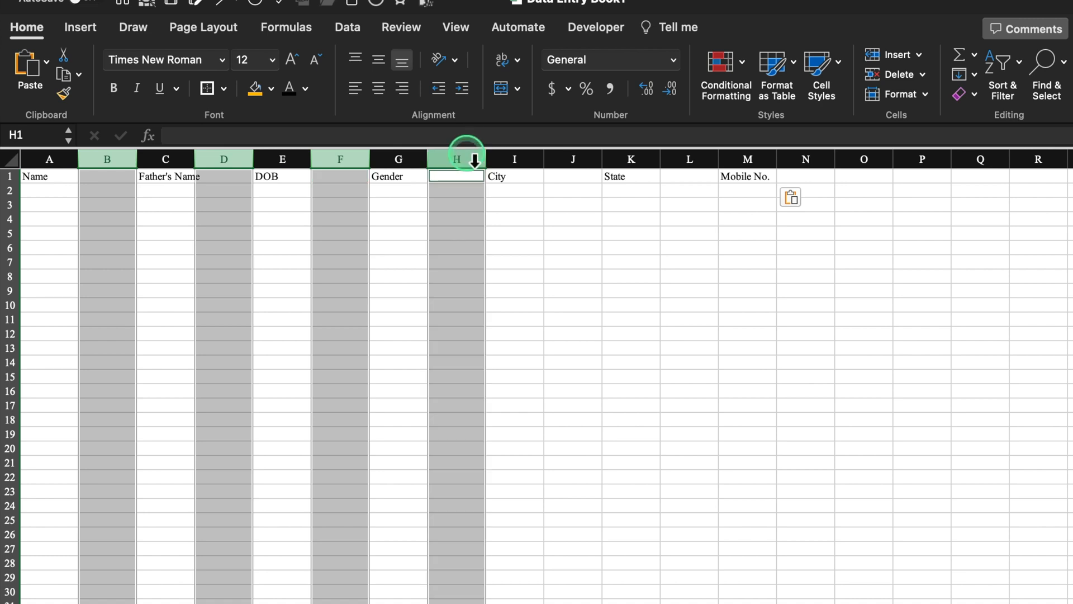
super+click(571, 160)
super+click(693, 161)
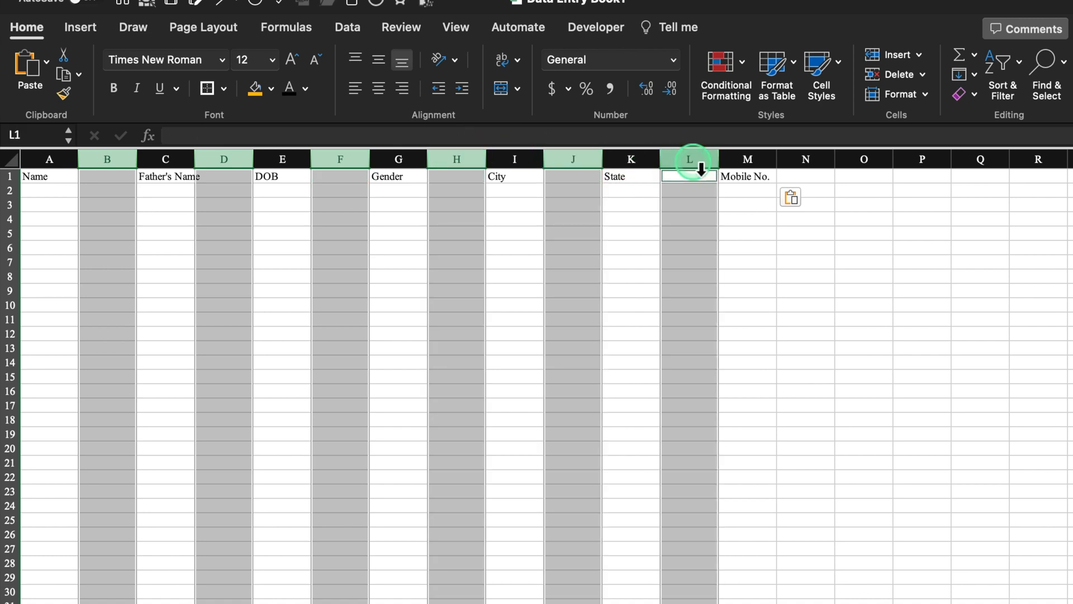
right_click(693, 160)
click(769, 279)
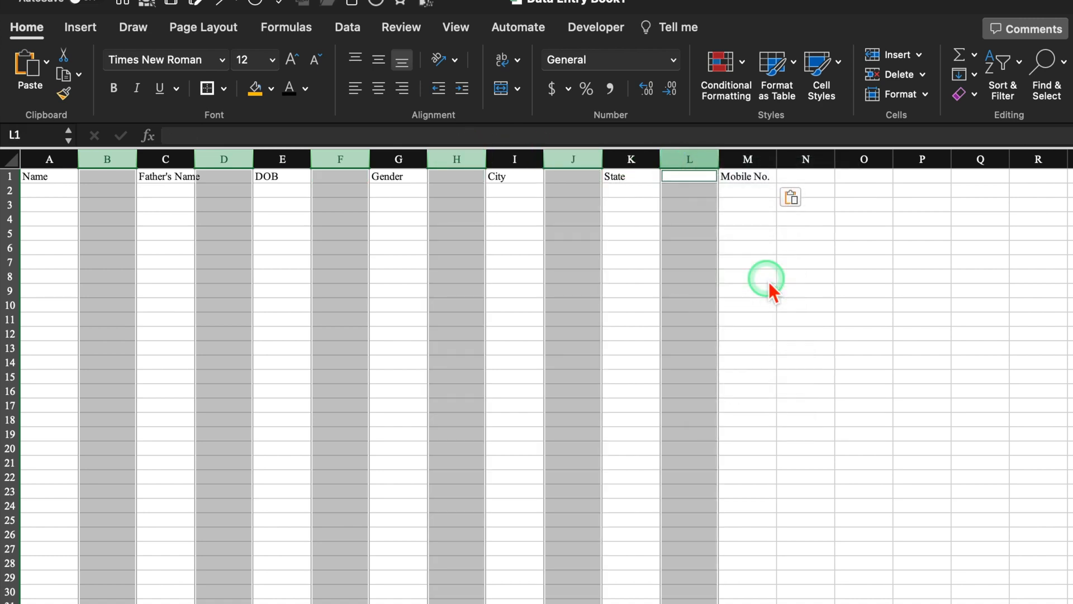
click(778, 277)
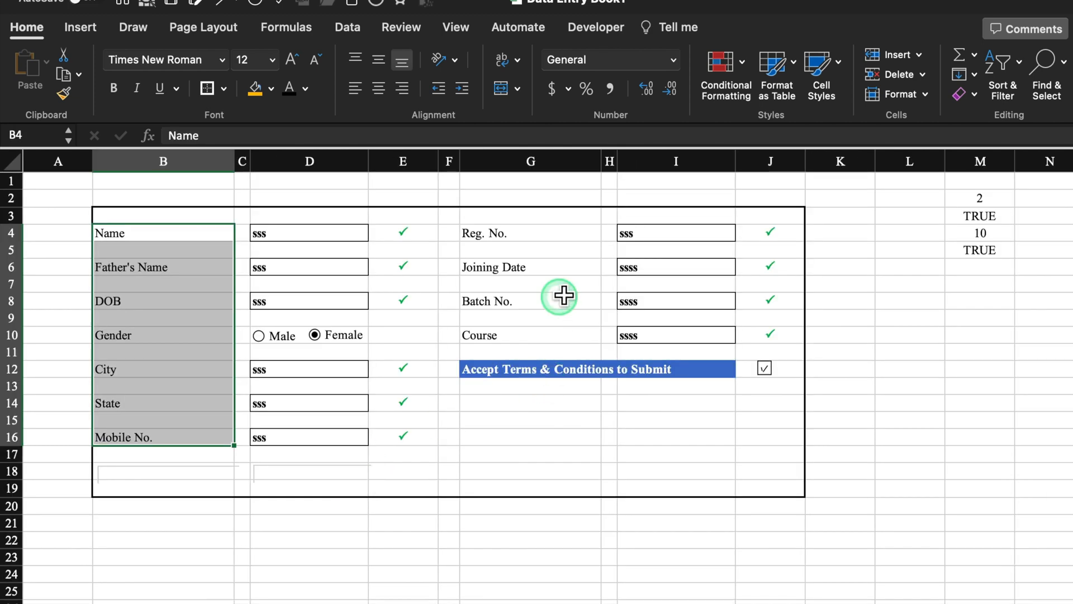
- Copy the Reg. No. to Course labels and paste them into H1 as transposed values
click(545, 235)
drag(545, 237, 547, 339)
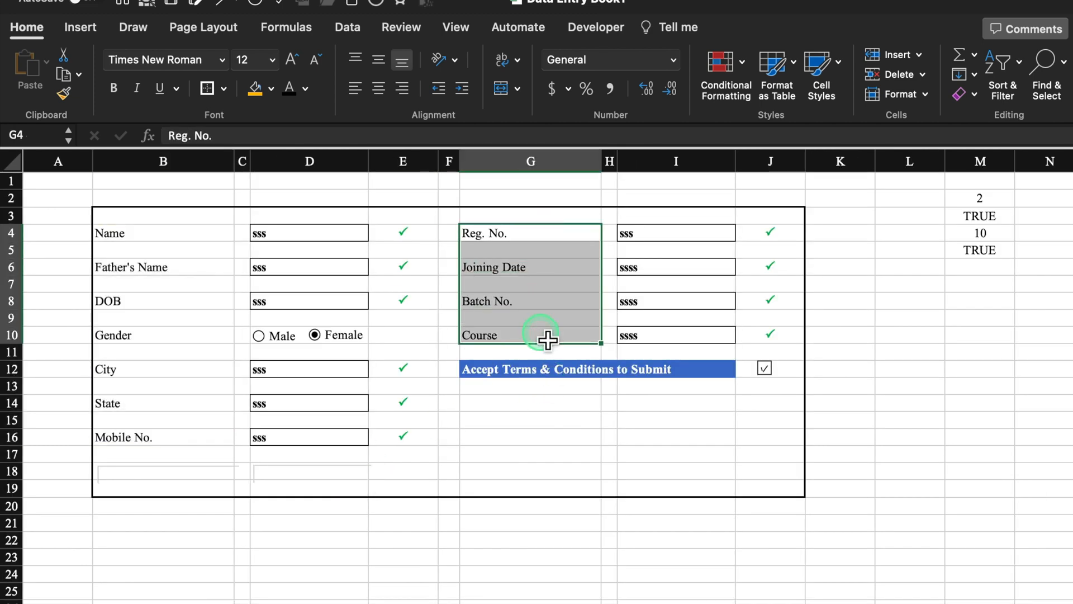
key(super+c)
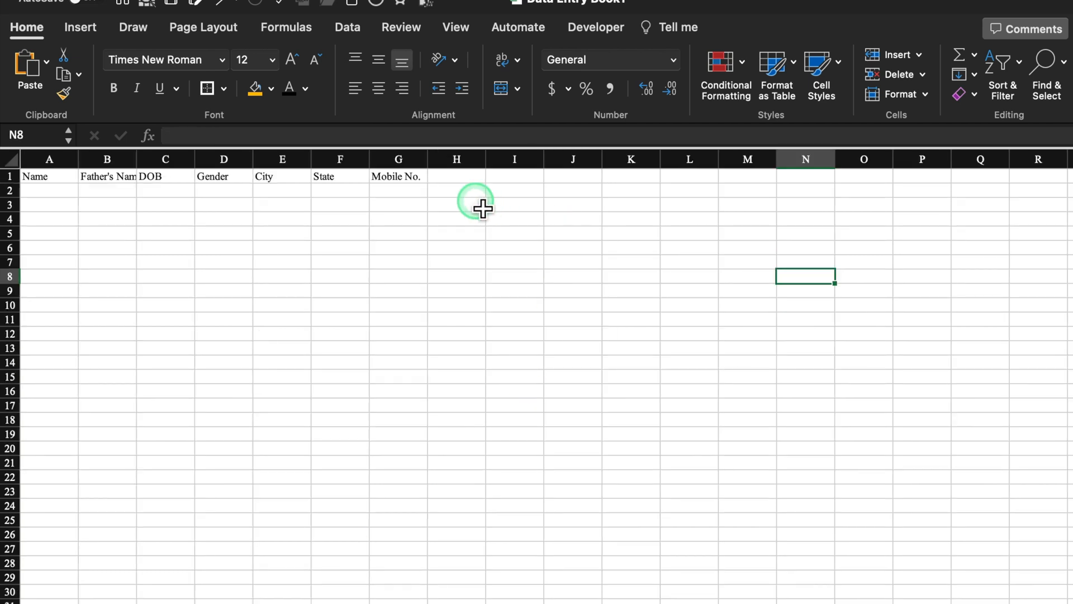
click(467, 184)
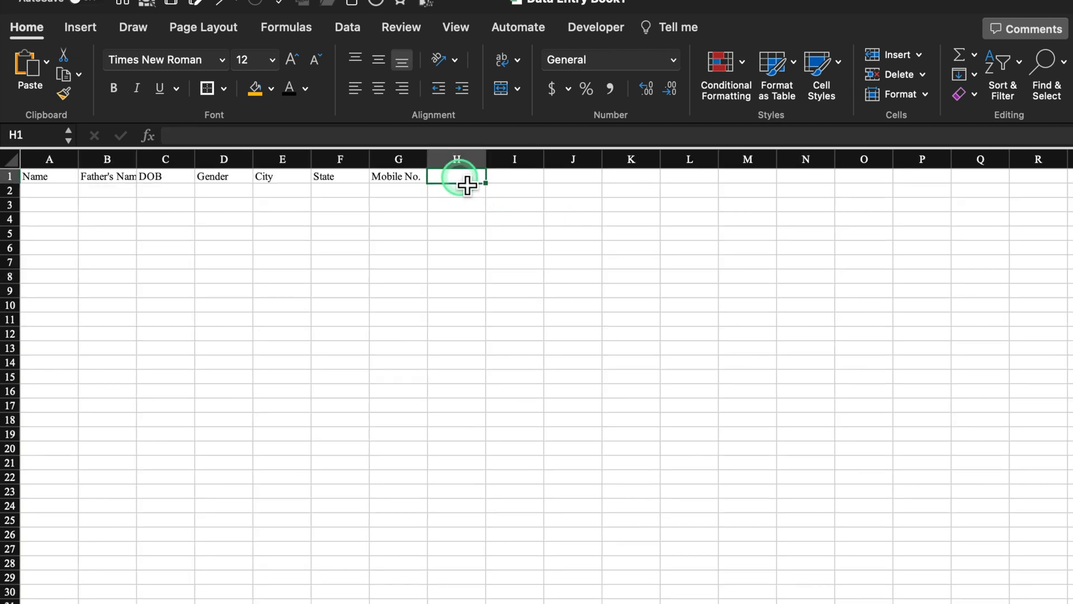
right_click(467, 185)
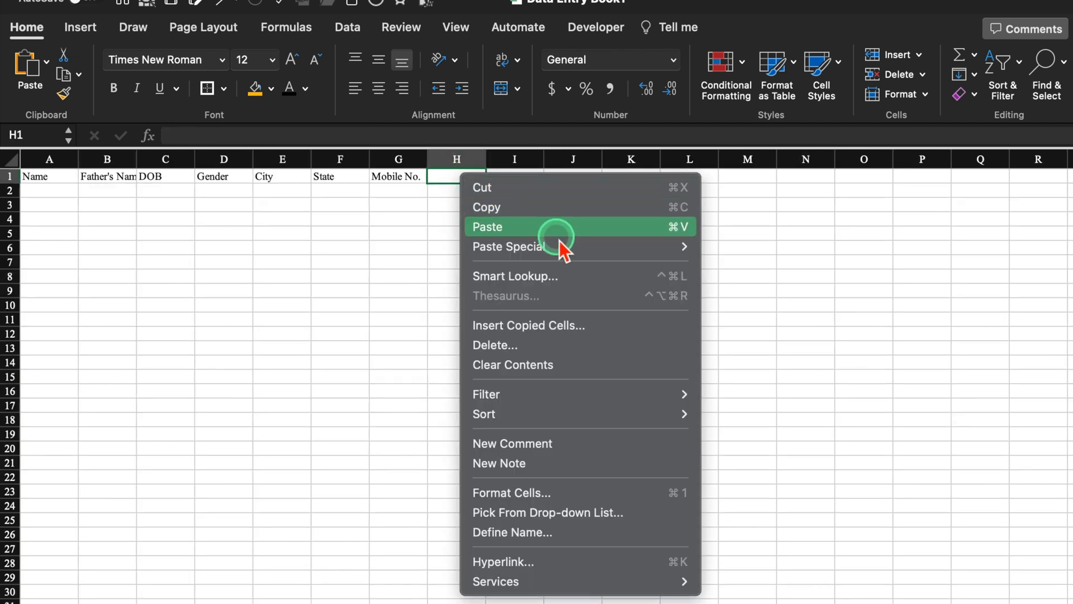
mouse_move(561, 244)
click(788, 562)
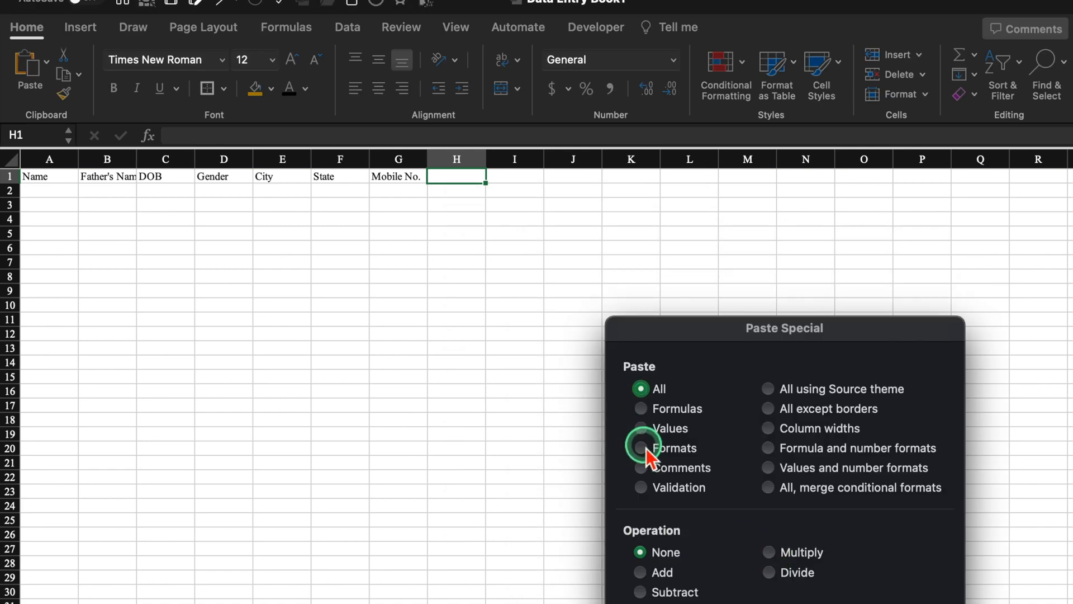
drag(735, 337, 702, 168)
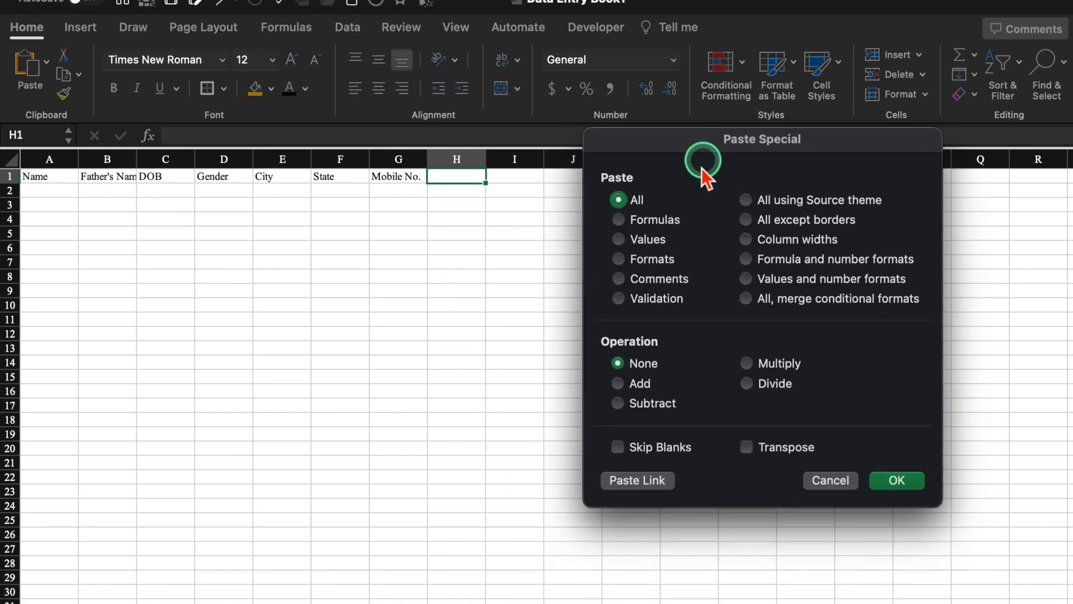
click(619, 238)
click(747, 447)
click(897, 480)
- Delete the empty columns I, K and M so the headers sit contiguously in A1:K1
click(514, 159)
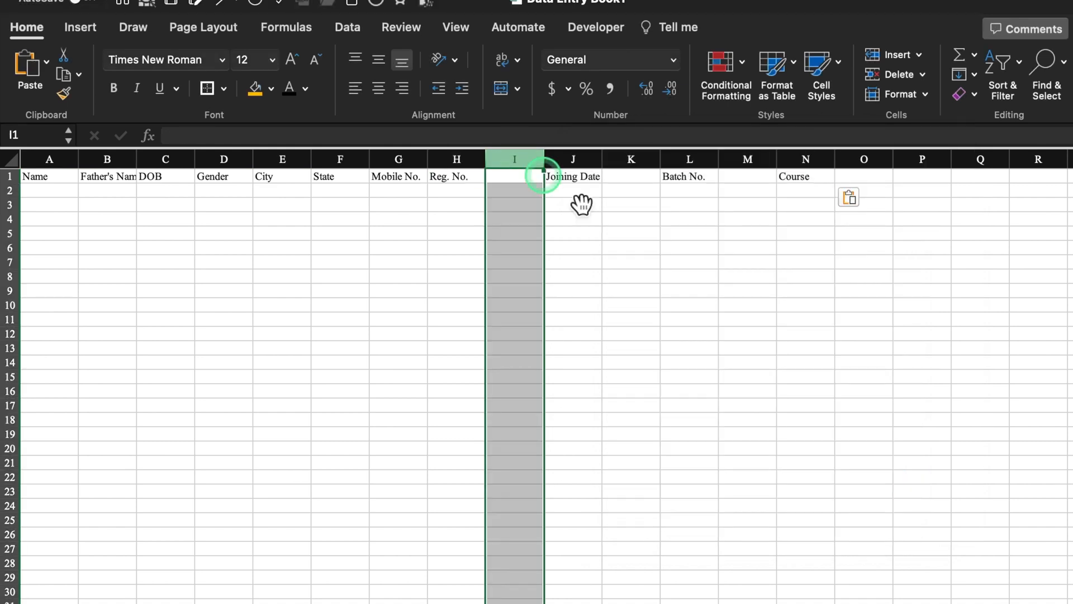
click(643, 261)
click(518, 159)
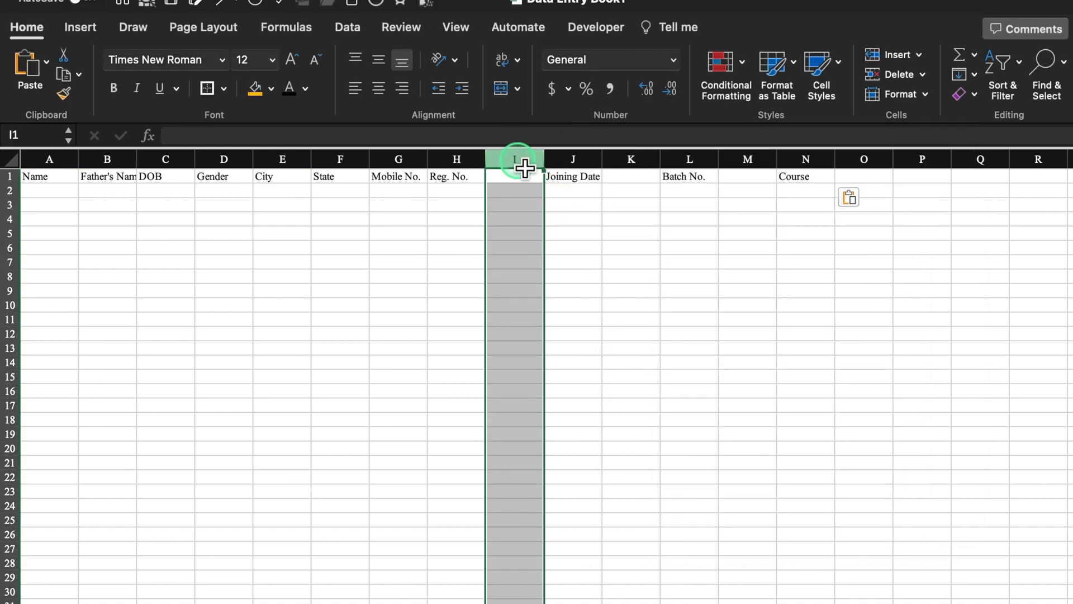
super+click(631, 158)
super+click(747, 159)
right_click(748, 159)
click(830, 280)
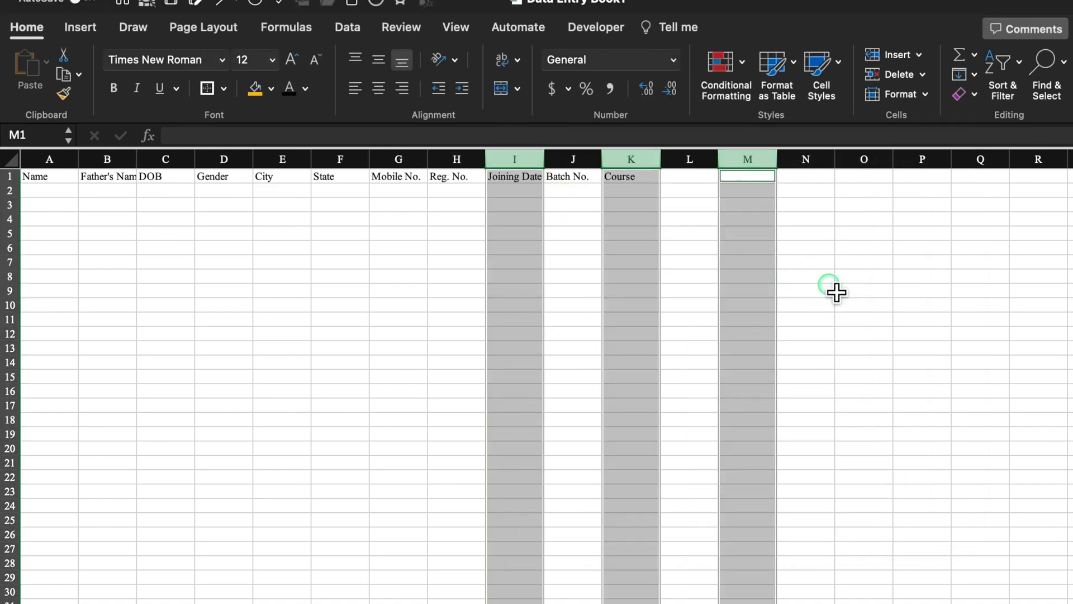
drag(36, 173, 625, 180)
- Format header row A1:K1 with blue fill, white bold text, centered both ways, font size 14
click(379, 88)
click(271, 88)
click(328, 173)
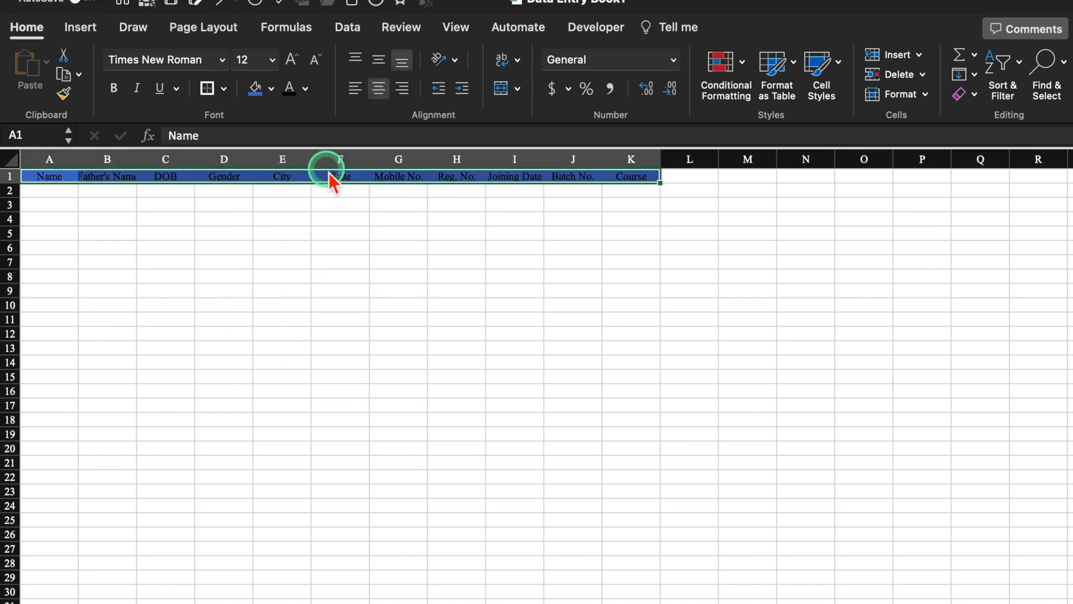
click(307, 88)
click(296, 167)
click(378, 59)
click(113, 88)
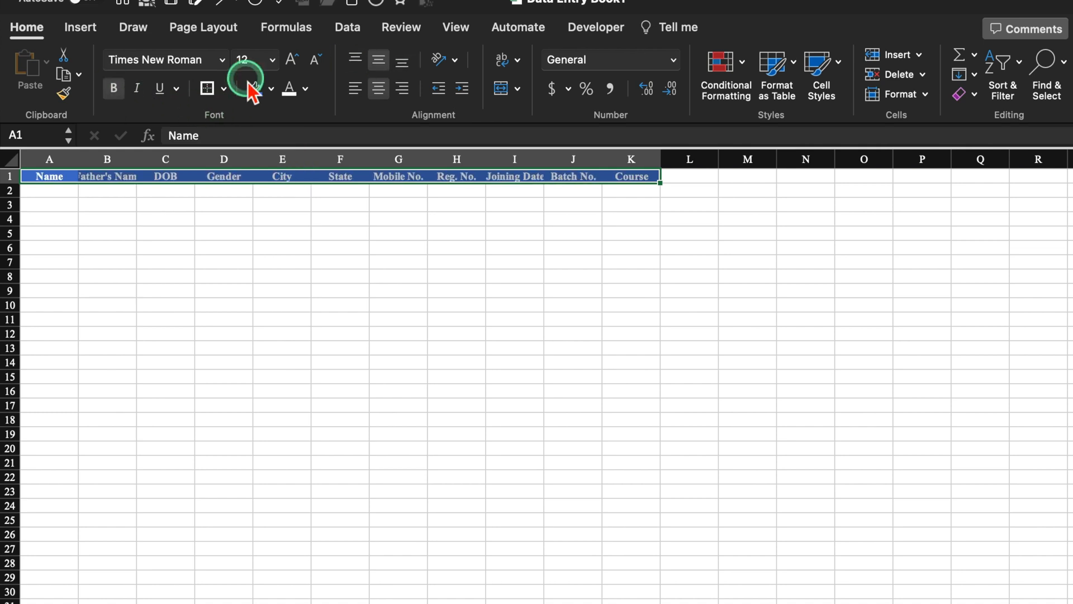
click(290, 59)
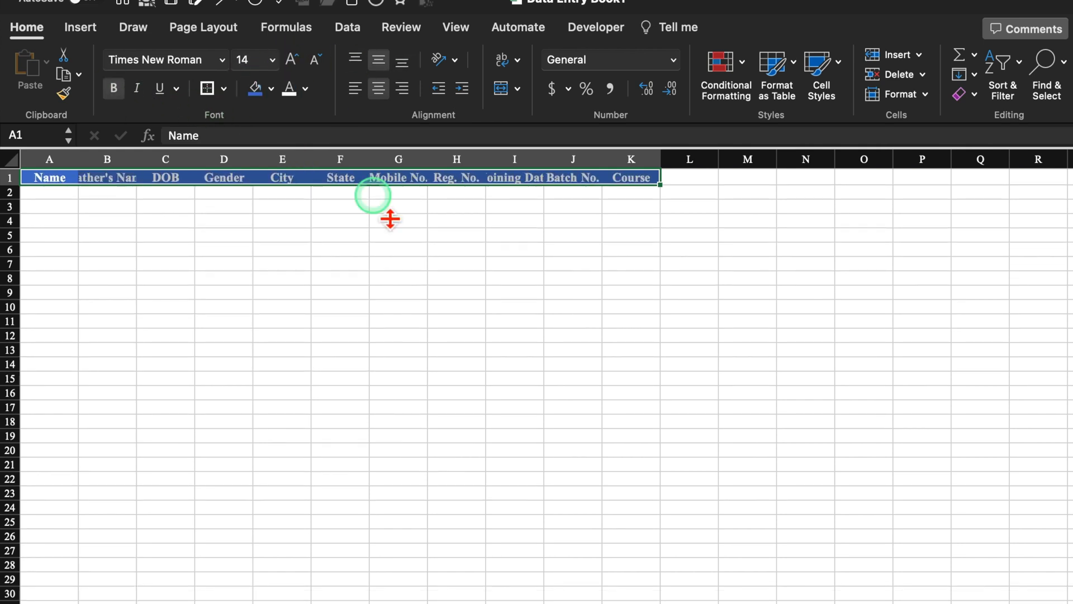
click(302, 257)
- Widen columns A, B, Gender, Mobile No., Joining Date, Batch No. and Course to fit headers
drag(49, 159, 173, 170)
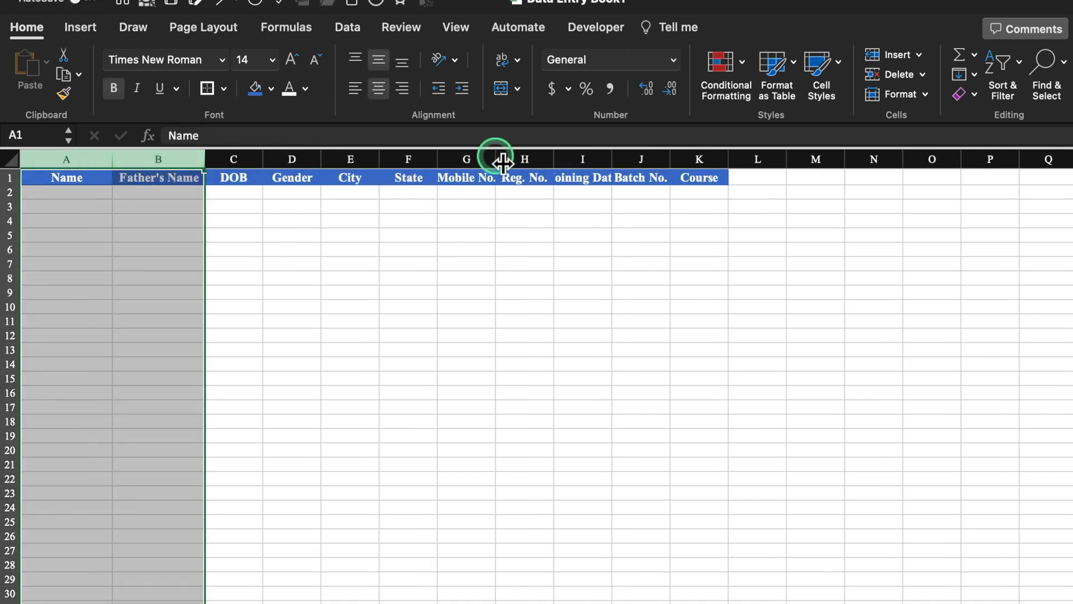
drag(495, 160, 537, 160)
drag(627, 160, 681, 161)
drag(711, 160, 742, 164)
drag(828, 160, 859, 162)
click(944, 249)
drag(321, 160, 337, 161)
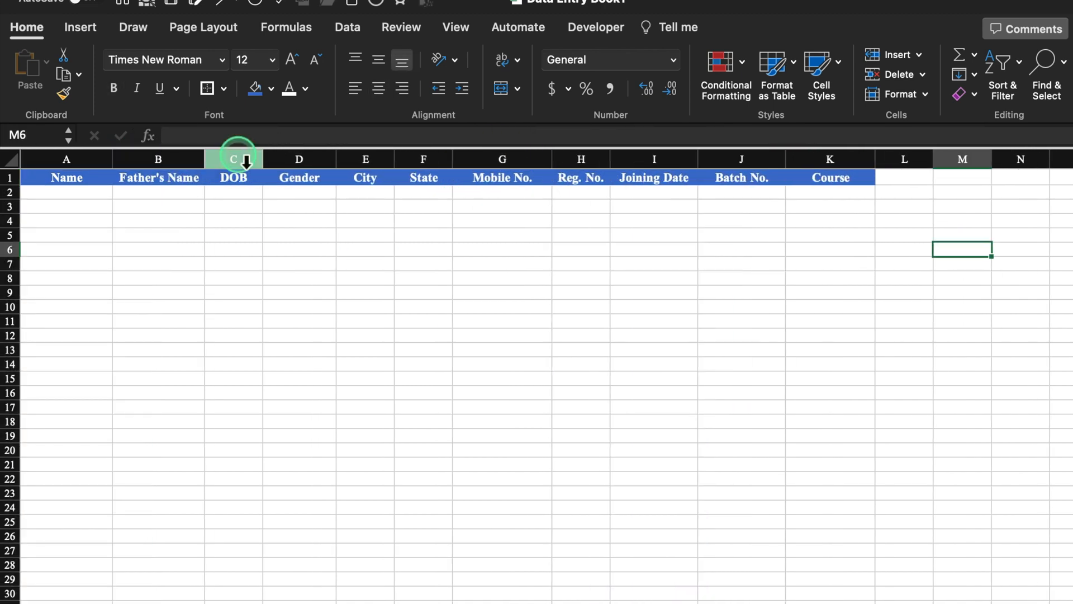
click(316, 266)
- Format the DOB and Joining Date columns with the 14-Mar-12 date style
click(238, 161)
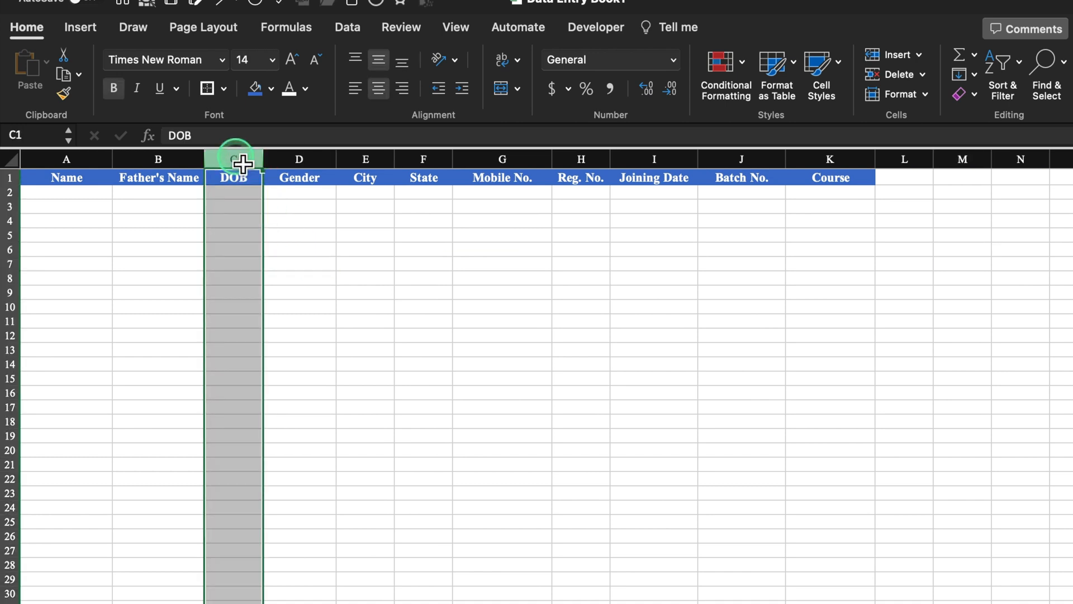
super+click(666, 161)
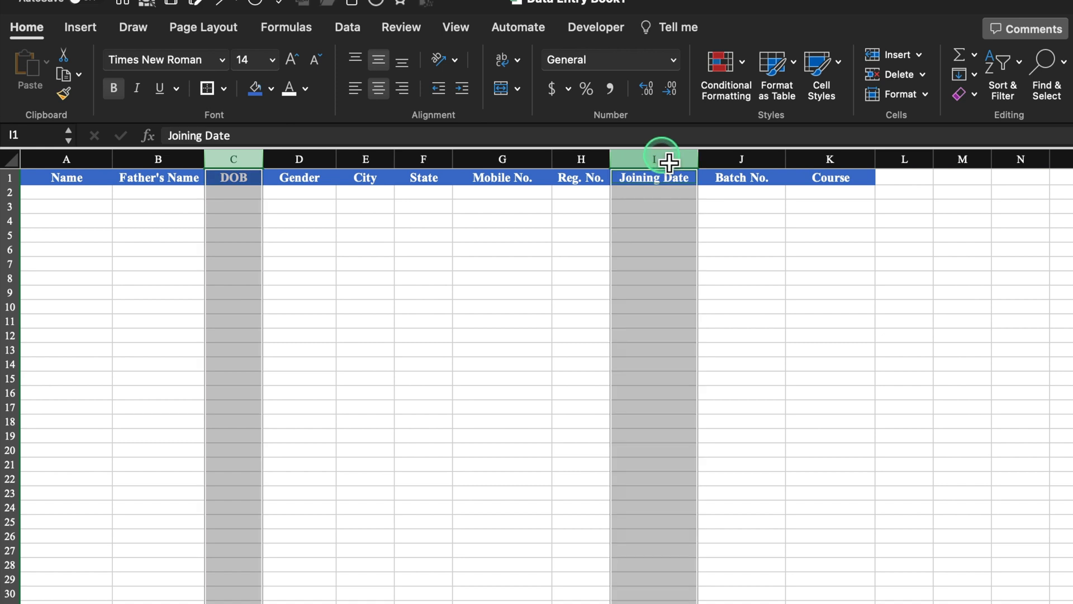
drag(697, 156, 707, 164)
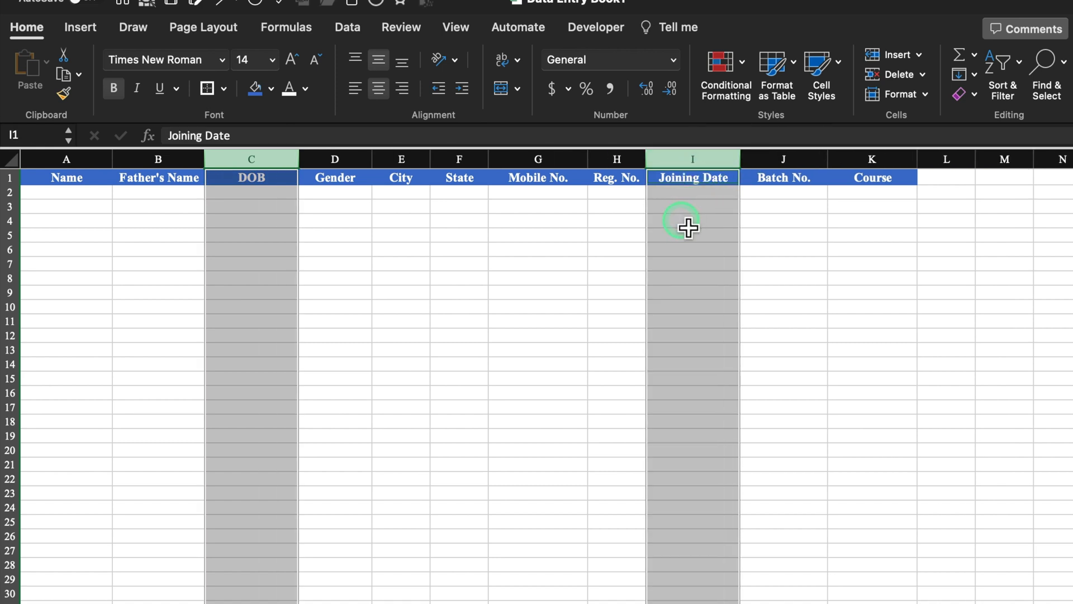
right_click(688, 228)
click(757, 533)
drag(833, 176, 805, 96)
click(505, 239)
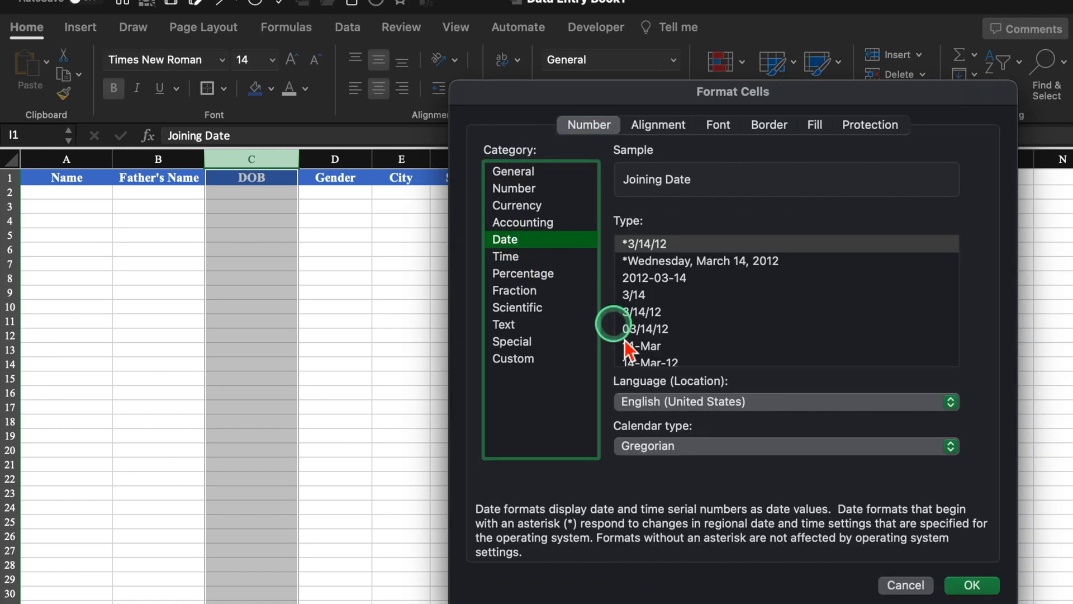
click(648, 361)
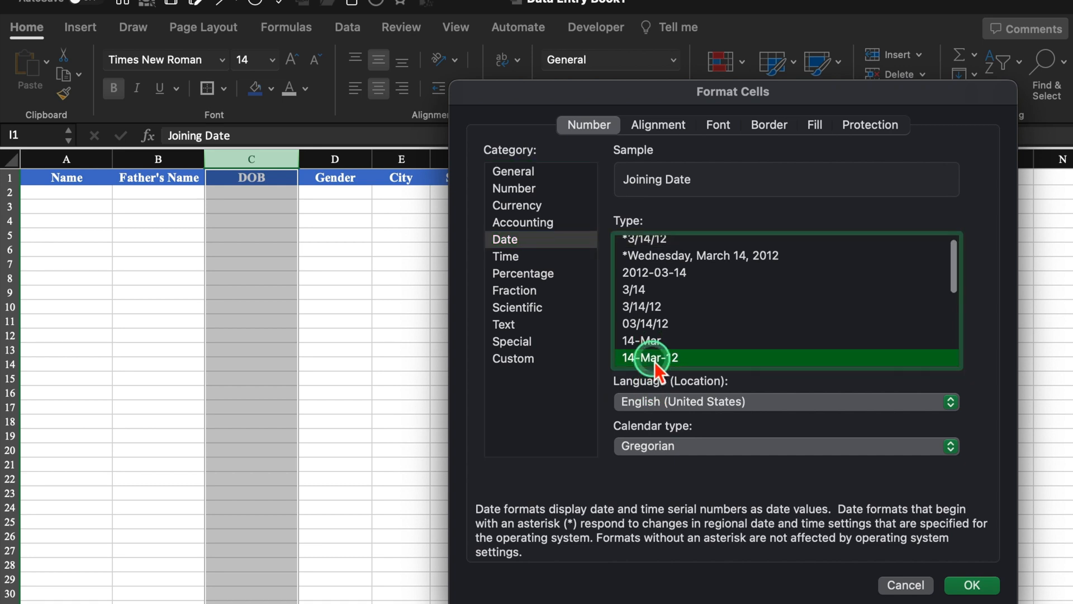
click(965, 585)
- Copy the formatted header cells in row 1
click(615, 349)
drag(53, 173, 876, 183)
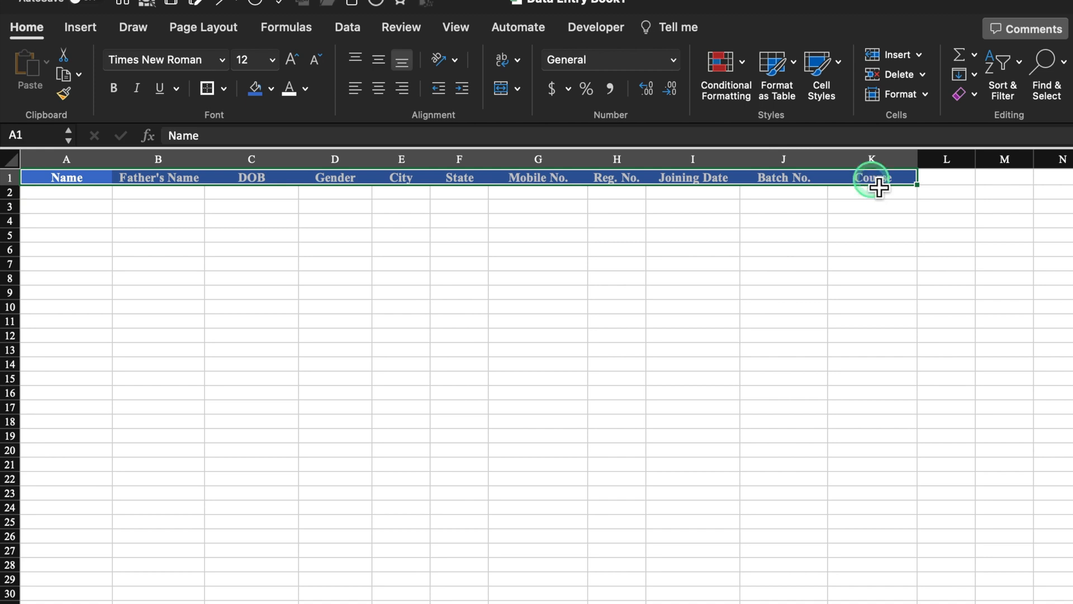
key(super+c)
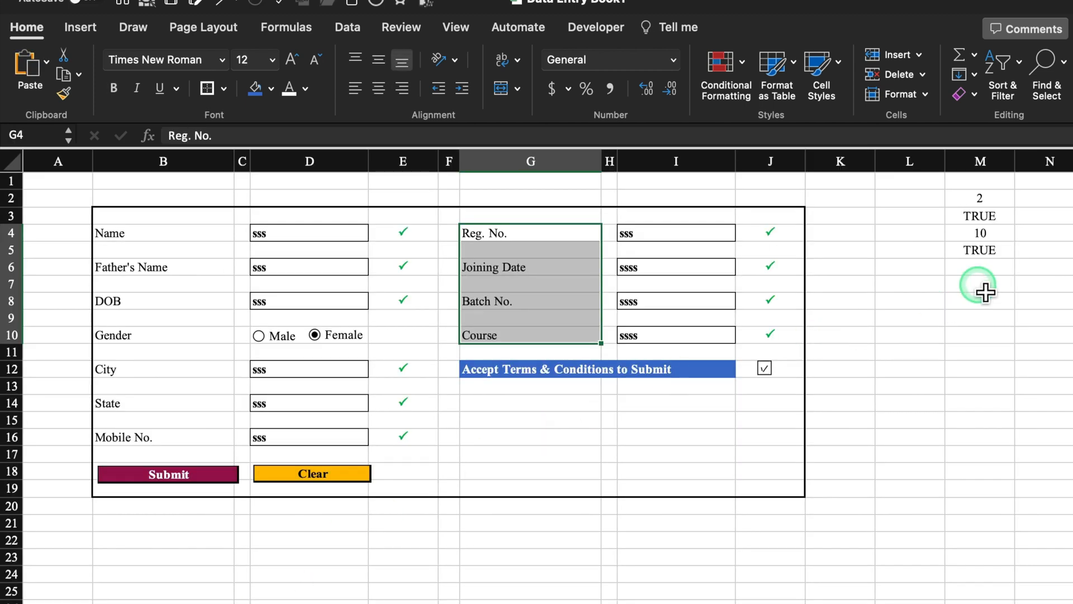
- Paste the blue header row at M7 and link M8 to the Name entry (=D4)
click(986, 285)
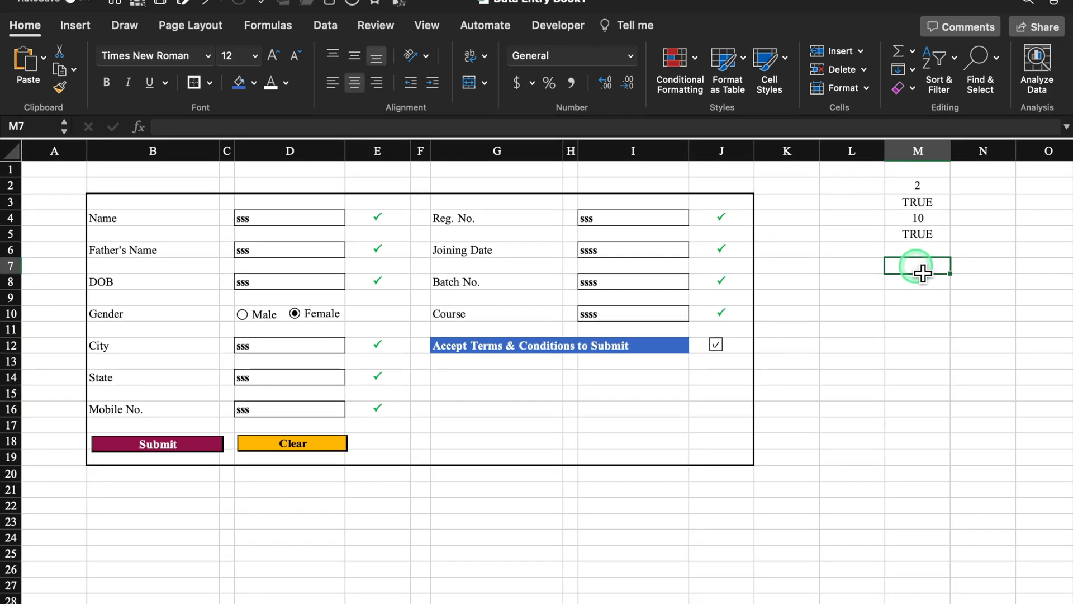
key(super+v)
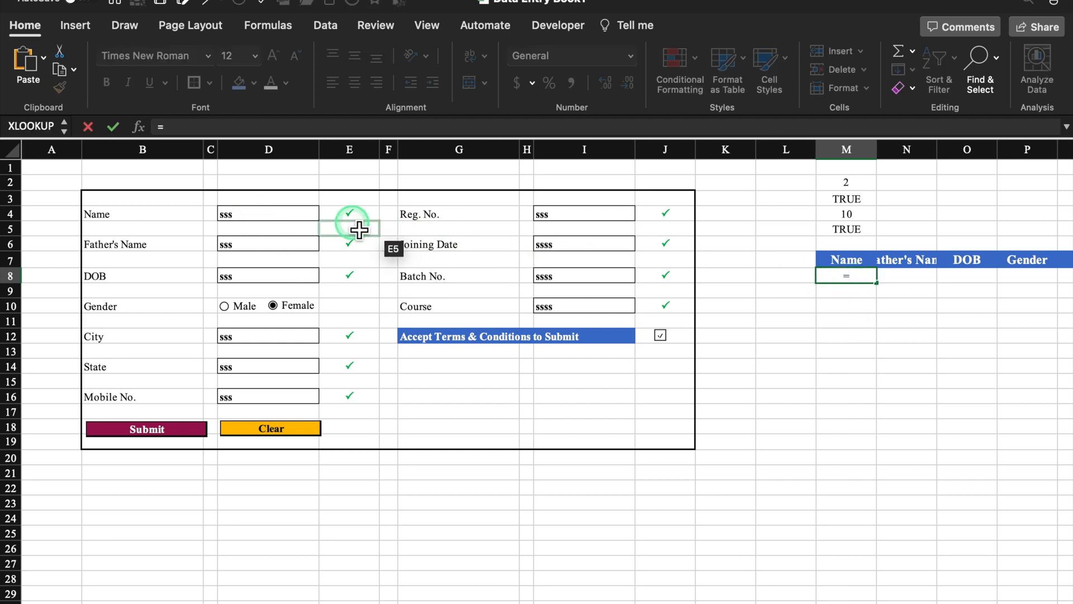
click(273, 219)
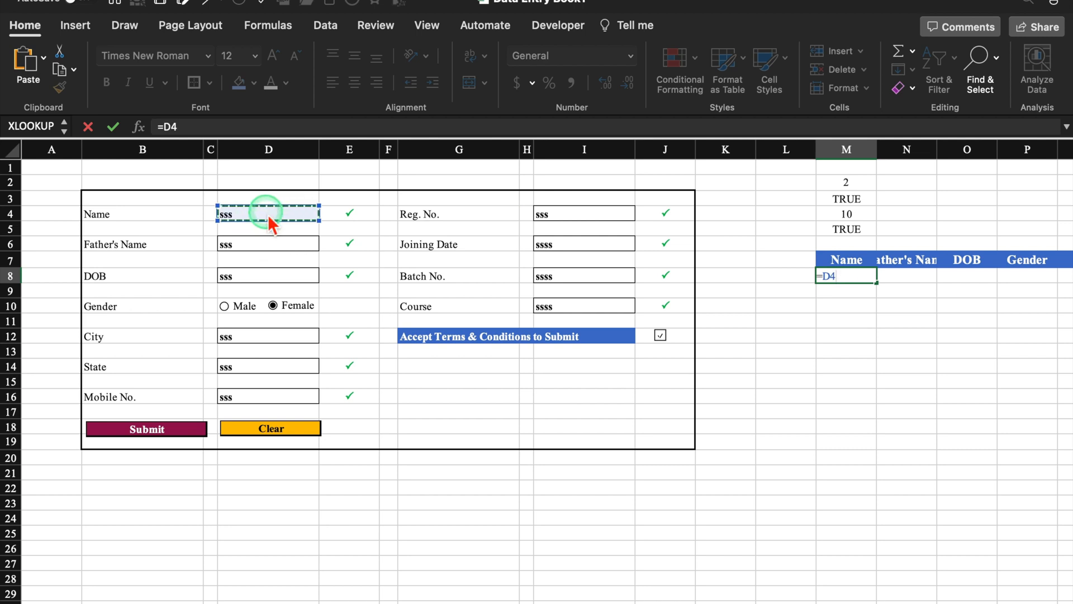
key(Return)
- Link N8 to Father's Name (=D6) and O8 to DOB (=D8), then begin a formula in P8
click(902, 279)
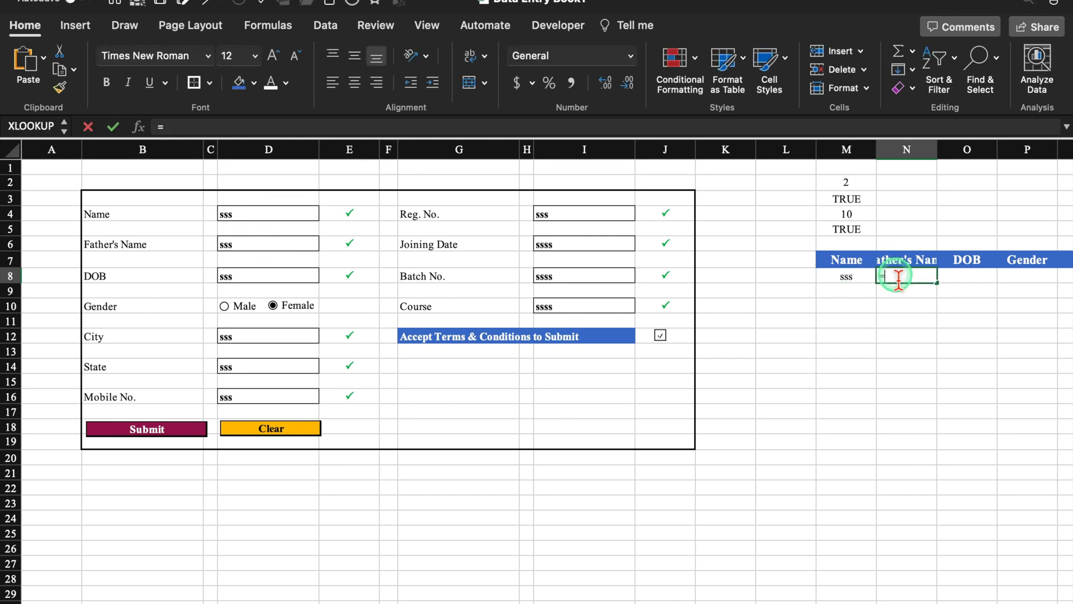
text(=)
click(276, 247)
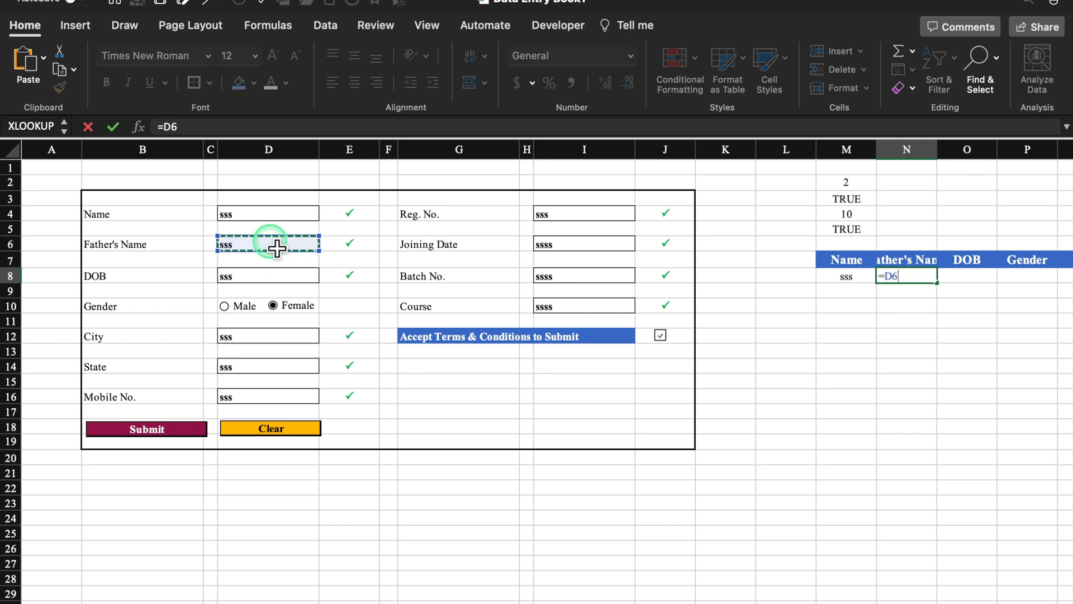
key(Return)
click(983, 280)
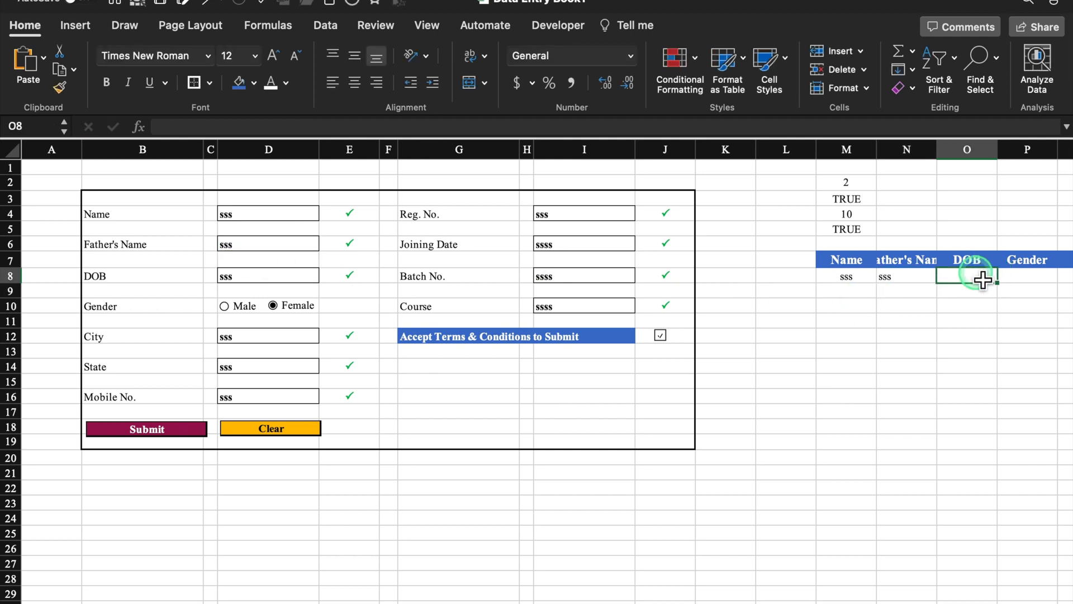
click(276, 276)
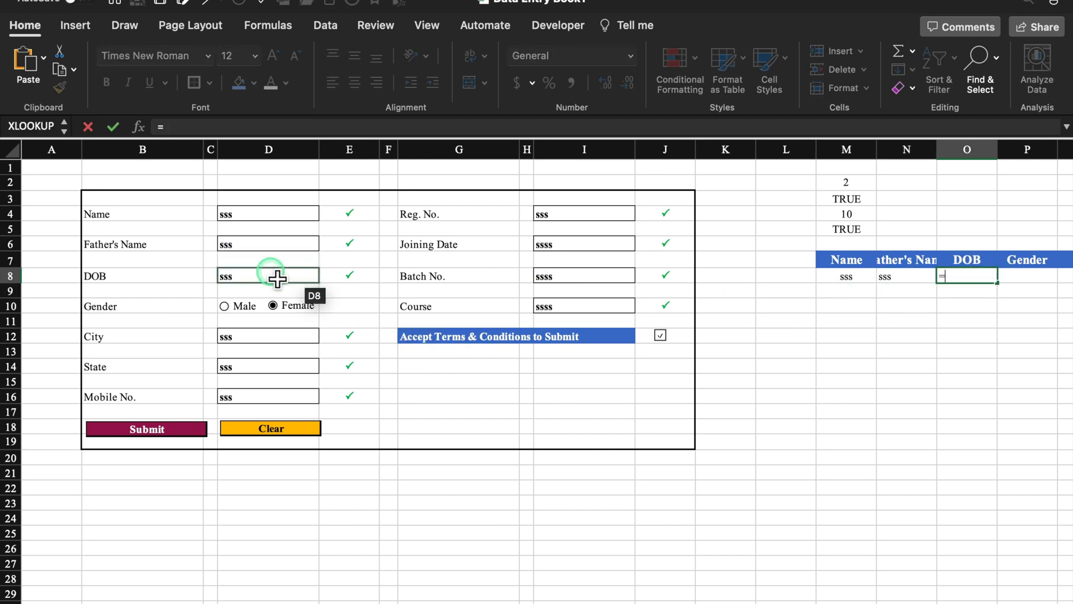
key(Return)
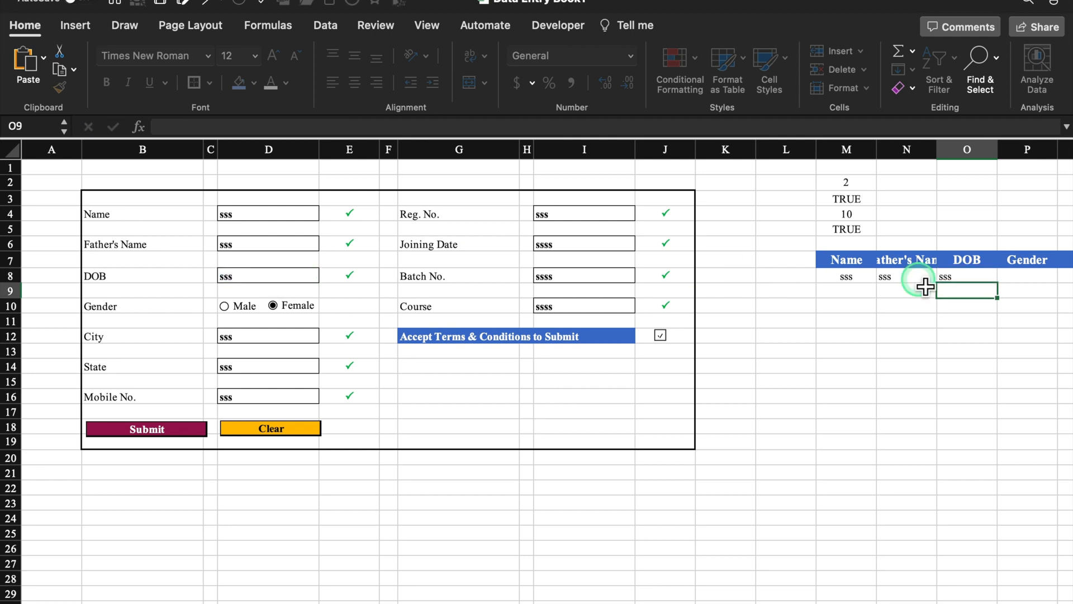
click(1025, 284)
text(=if)
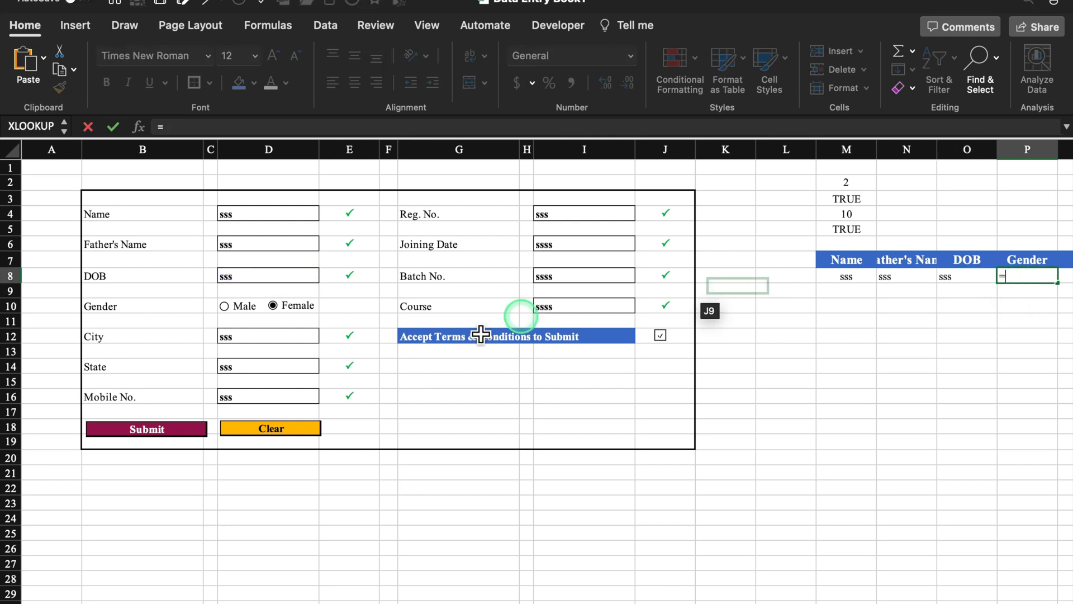
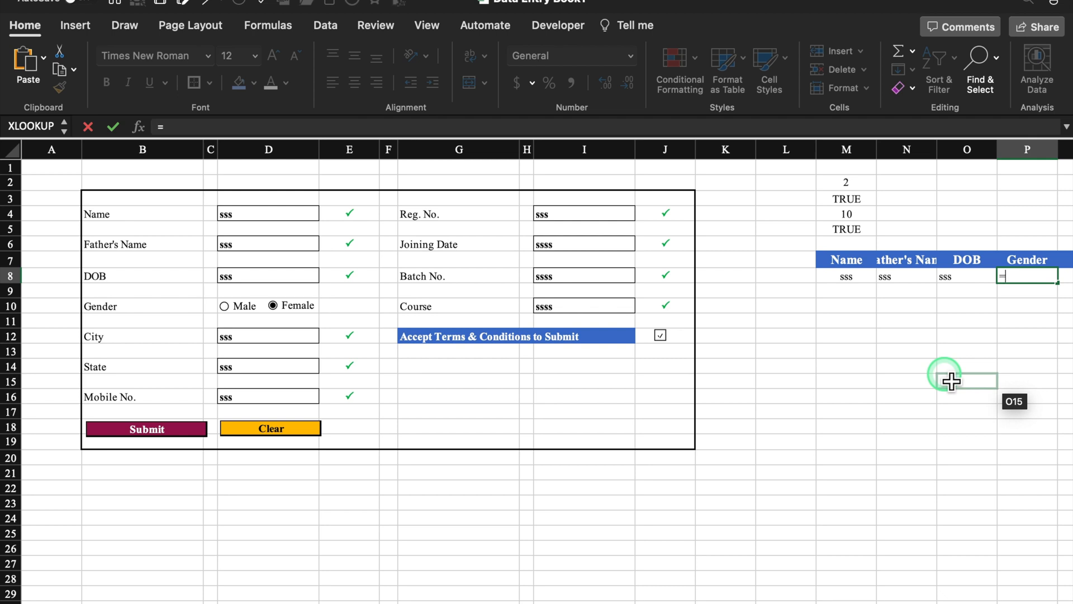
- Enter =IF(M2=1,"Male","Female") in P8 so Gender shows Male or Female
text(IF)
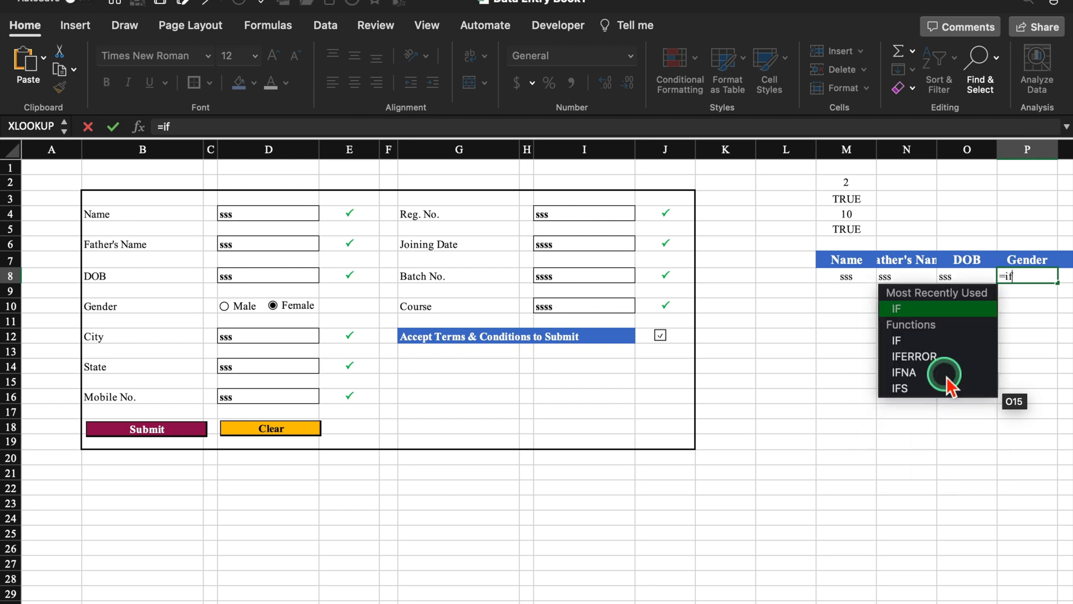
double_click(921, 306)
click(861, 185)
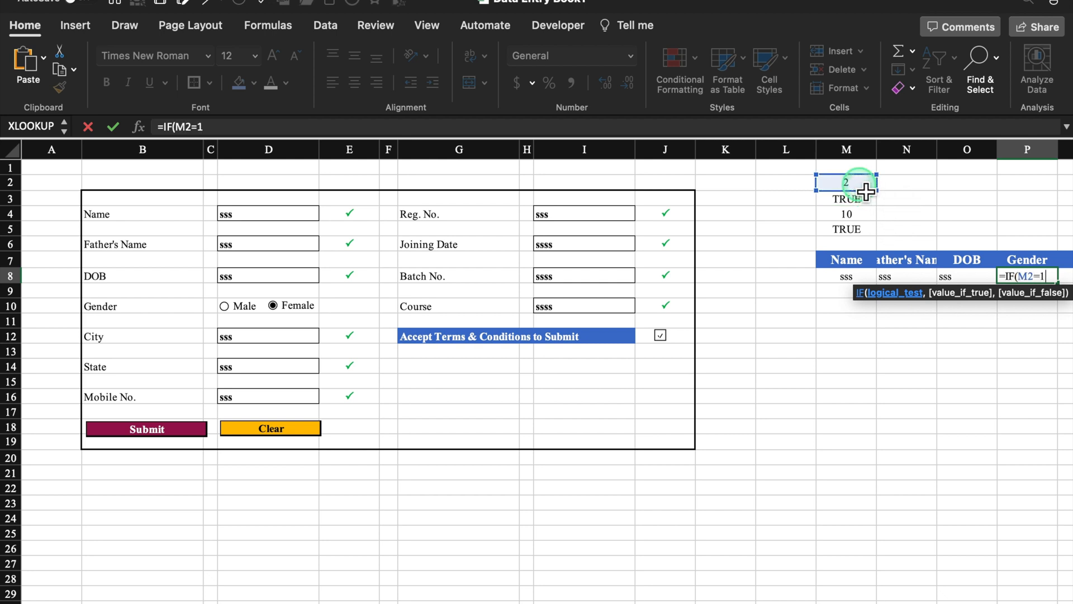
text(=1,)
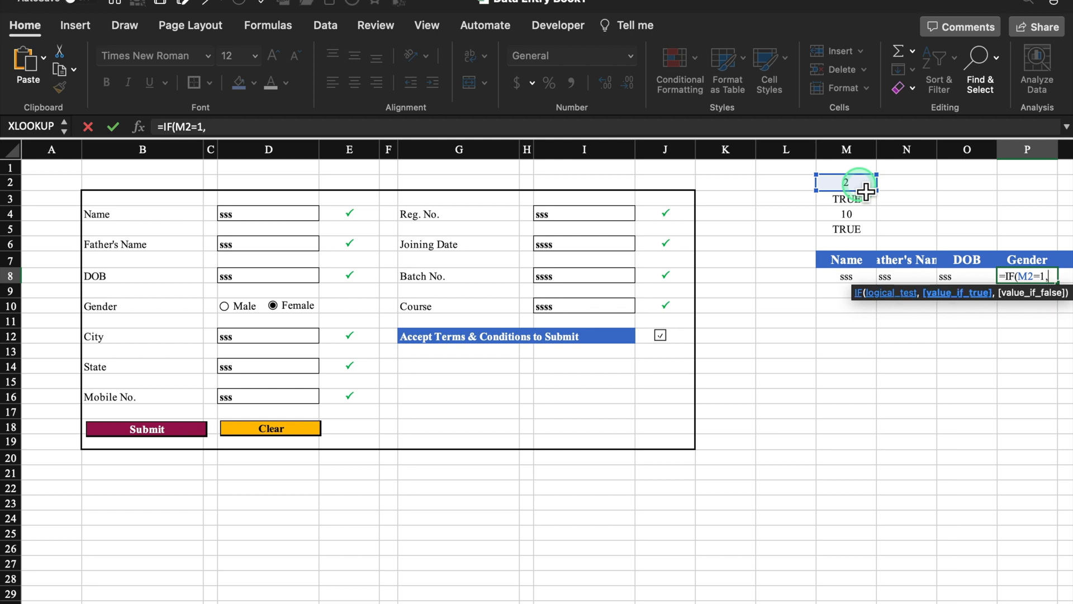
text("Male")
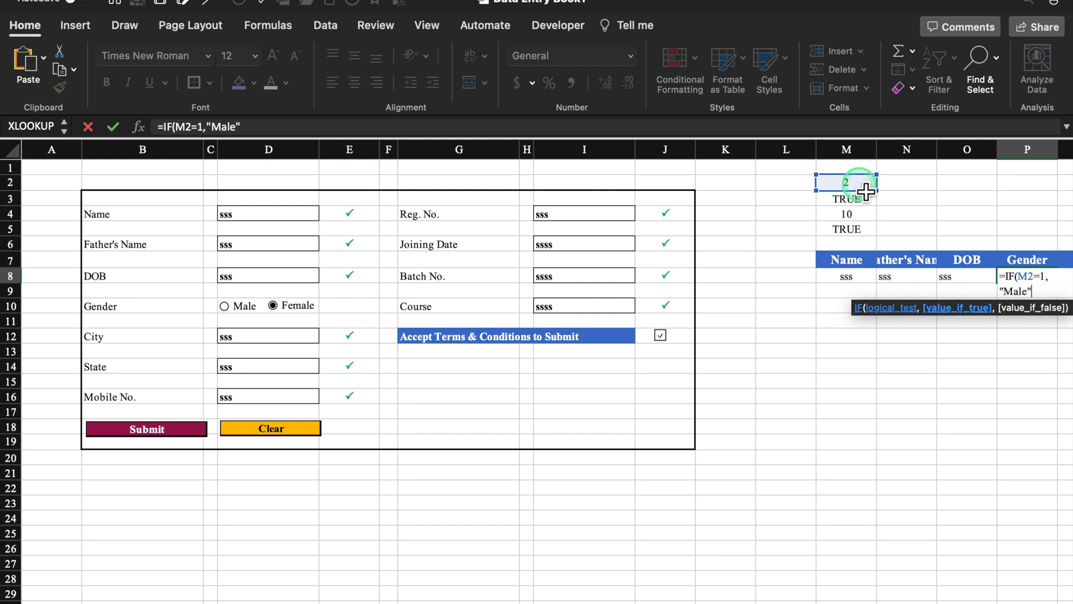
text(,"Female)
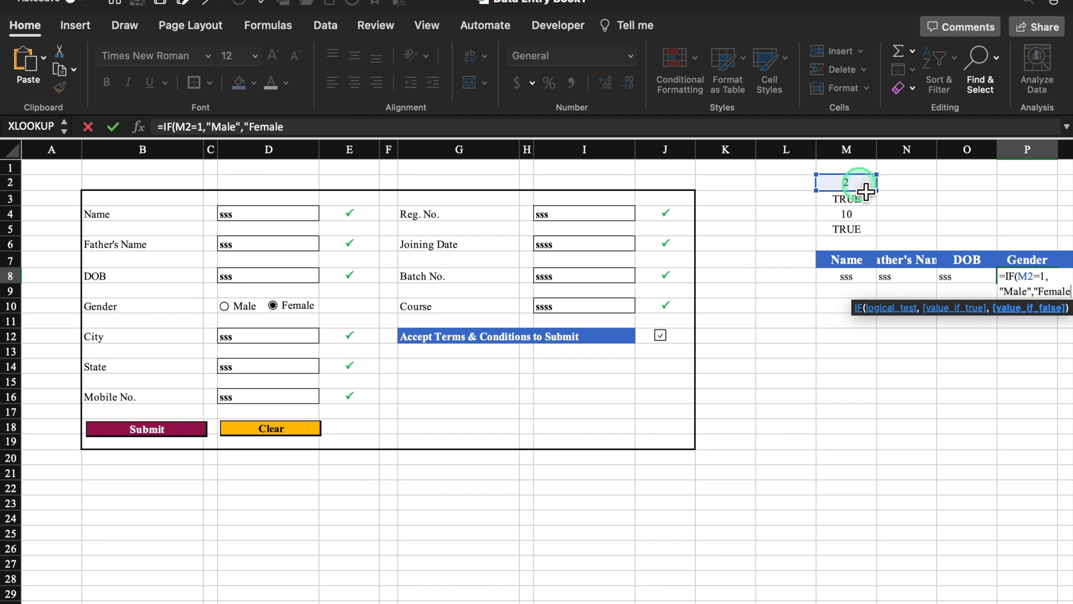
text(")
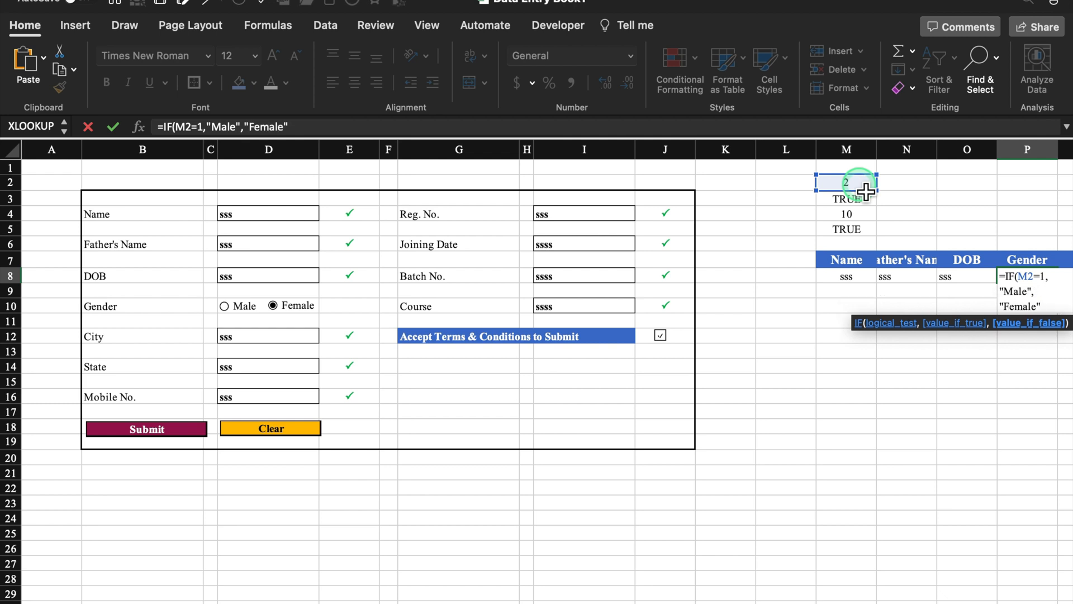
text())
key(Return)
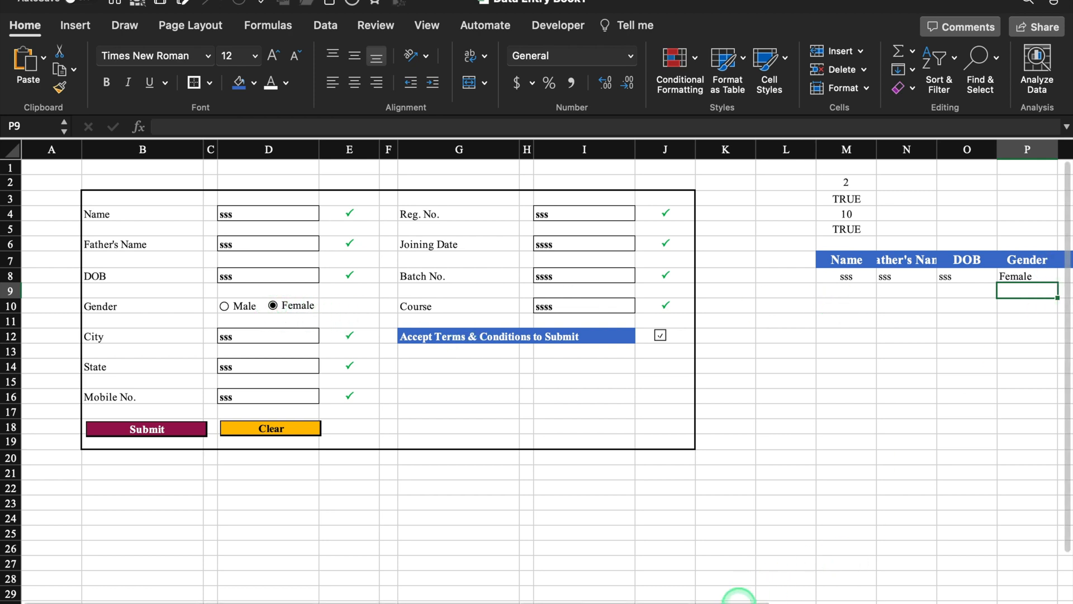
- Link Q8, R8 and S8 to the City (D12), State (D14) and Mobile No. (D16) entries
drag(739, 593, 886, 590)
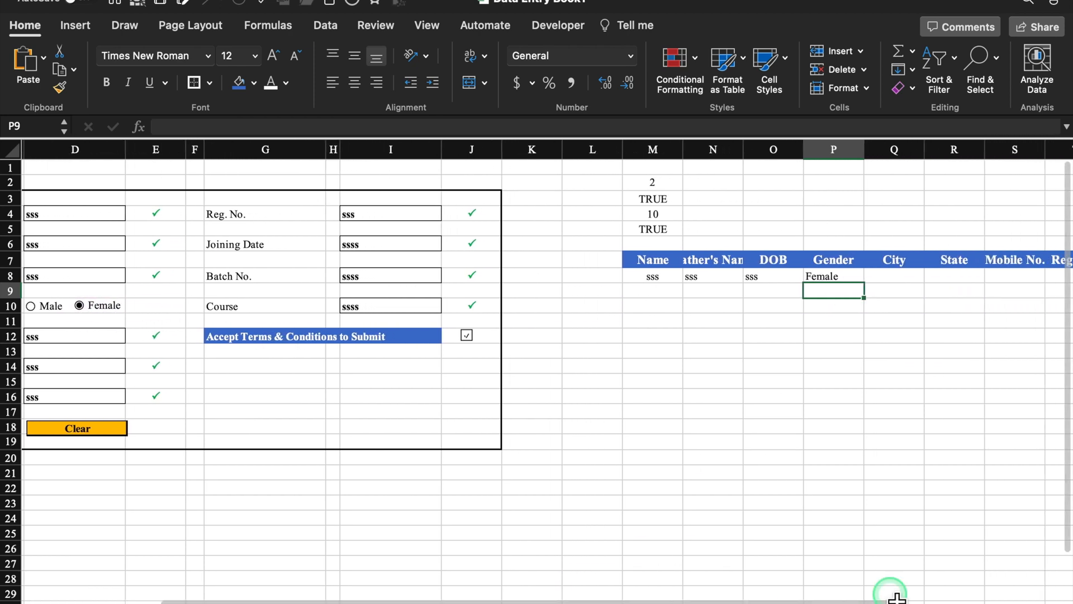
click(908, 282)
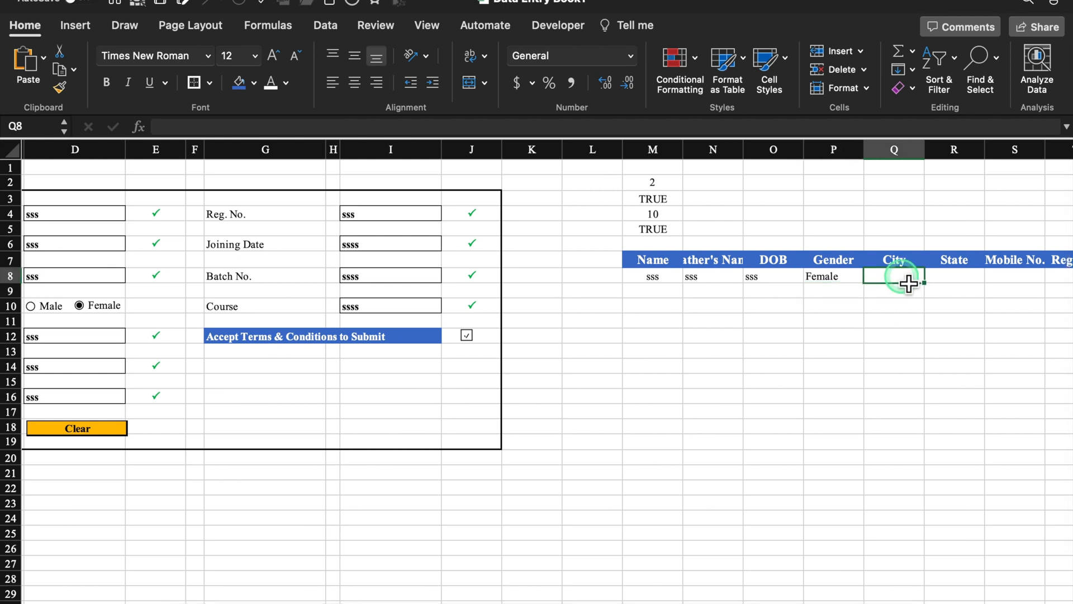
text(=)
drag(625, 593, 511, 596)
click(239, 340)
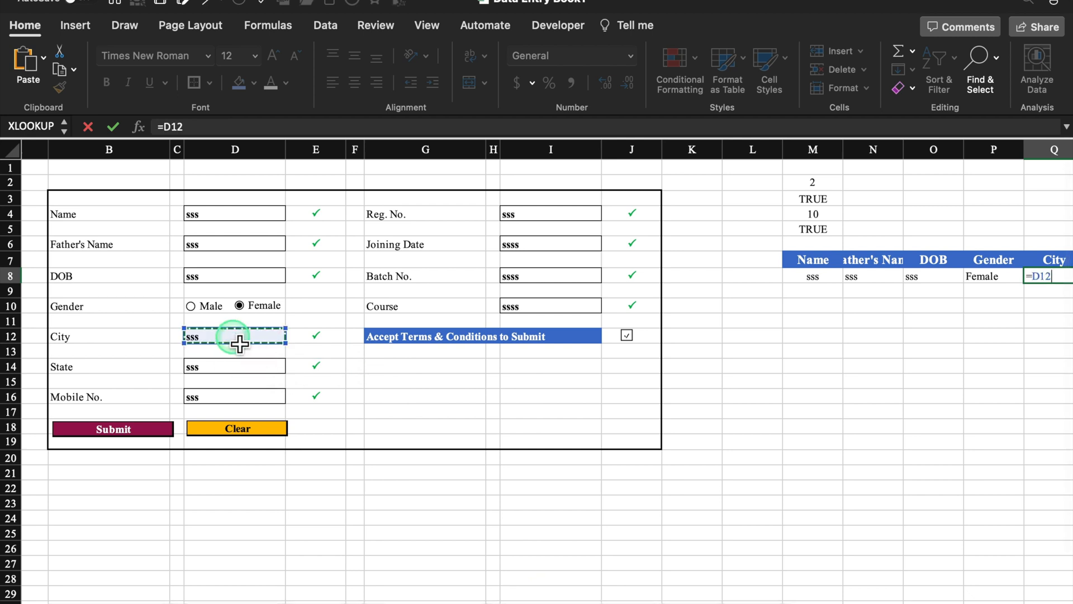
key(Return)
click(999, 267)
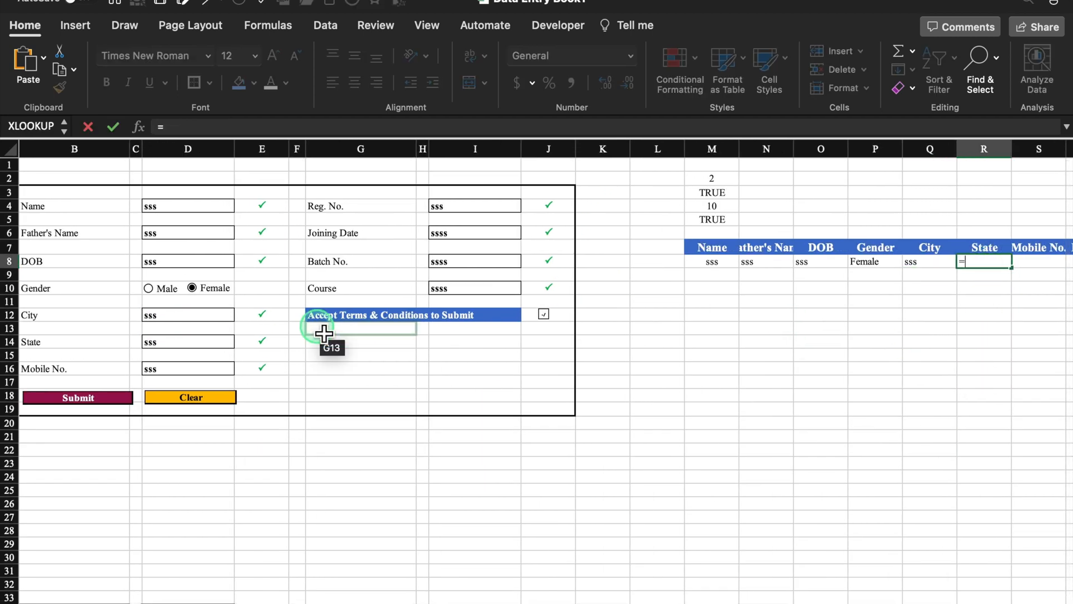
click(203, 345)
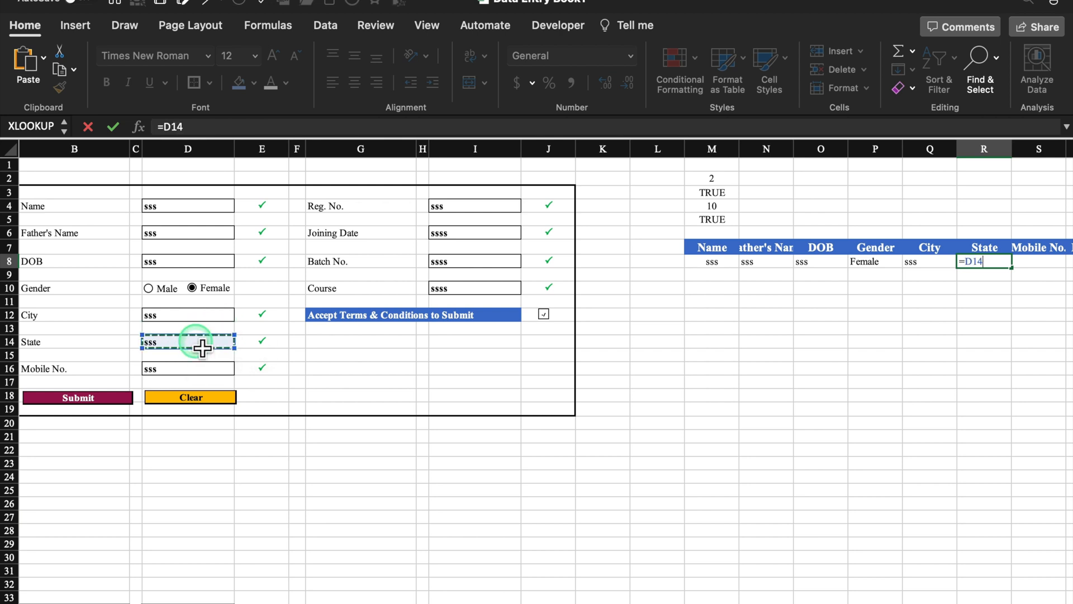
key(Return)
click(1040, 267)
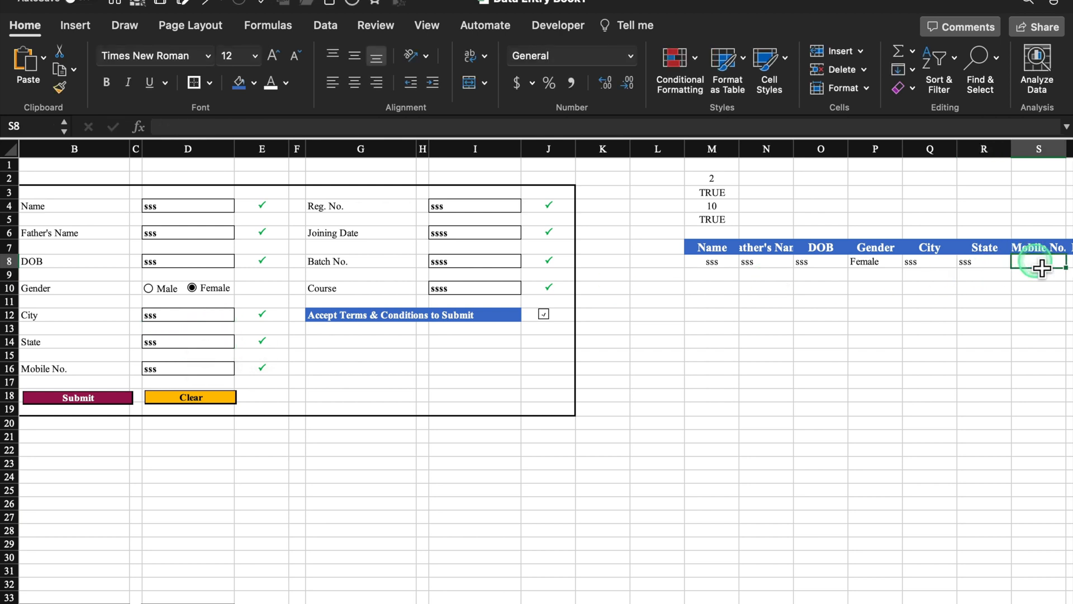
text(=)
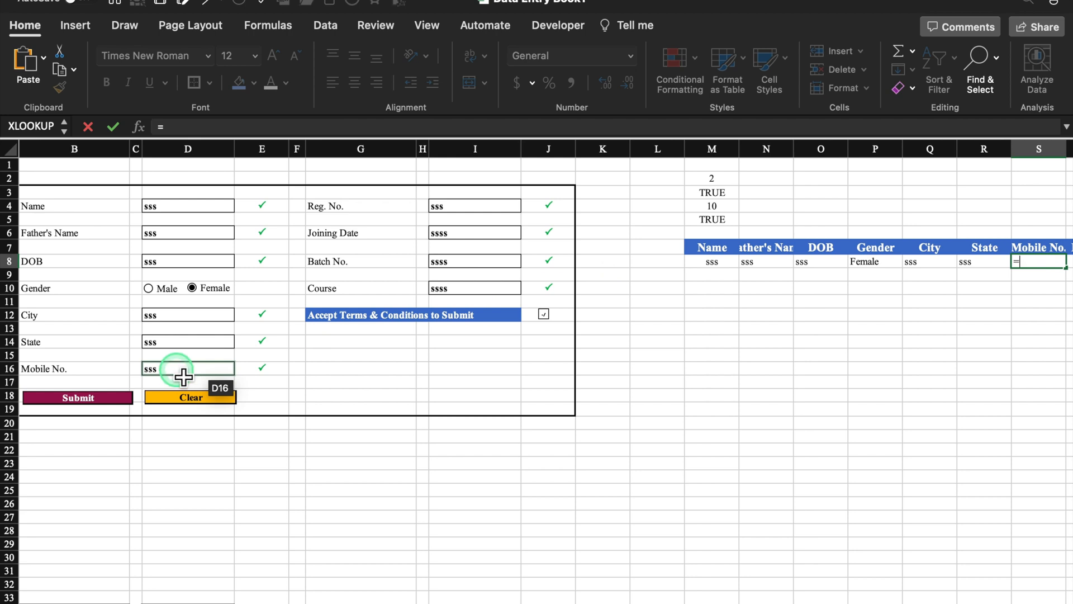
click(184, 377)
key(Return)
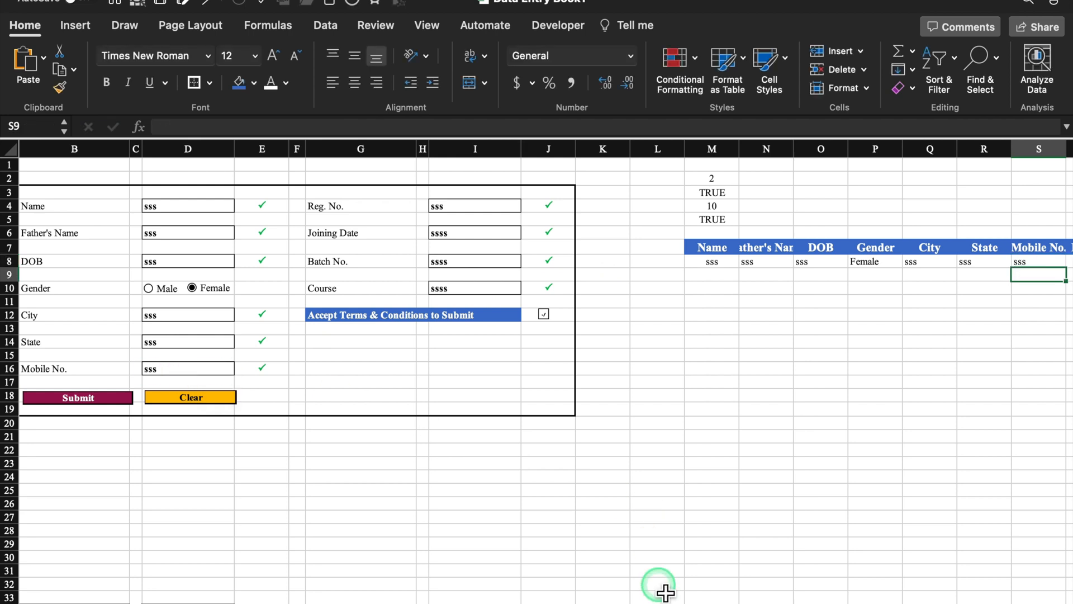
- Link T8:W8 to Reg. No. (I4), Joining Date (I6), Batch No. (I8) and Course (I10)
drag(628, 598, 886, 598)
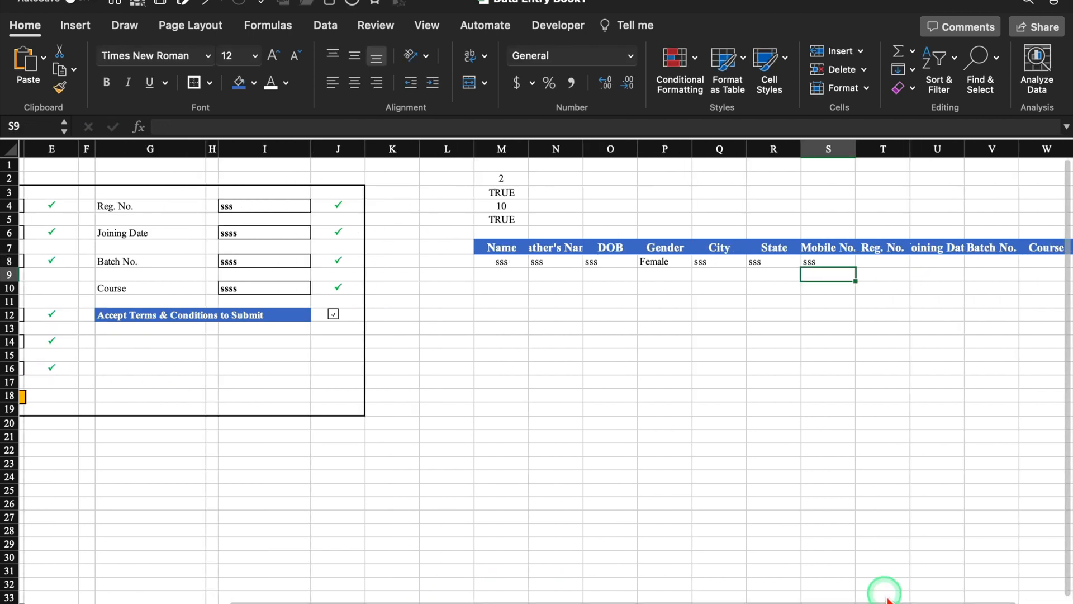
click(884, 262)
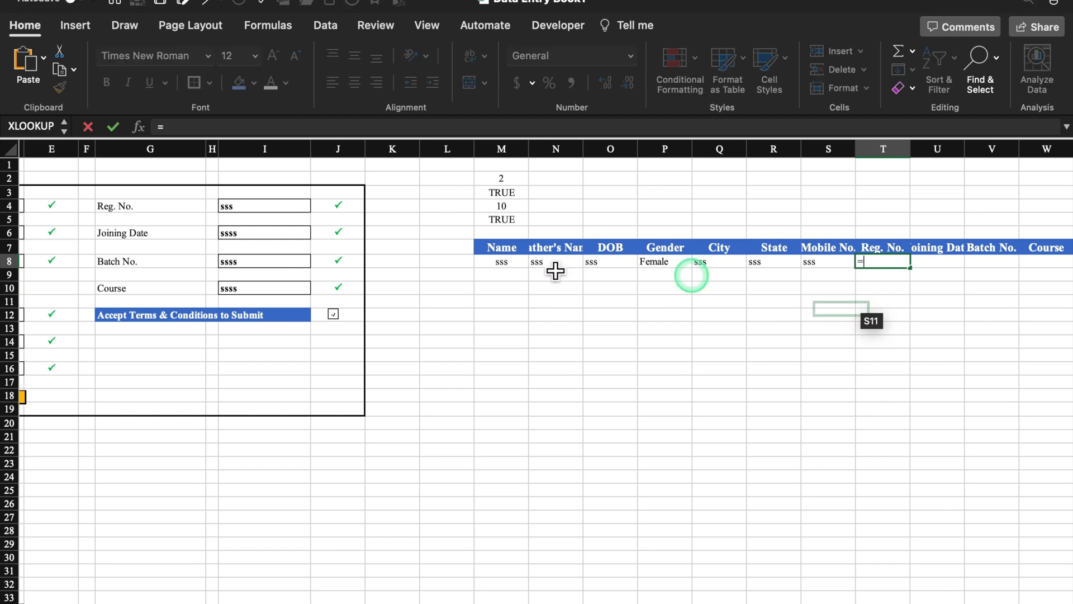
click(282, 220)
click(282, 208)
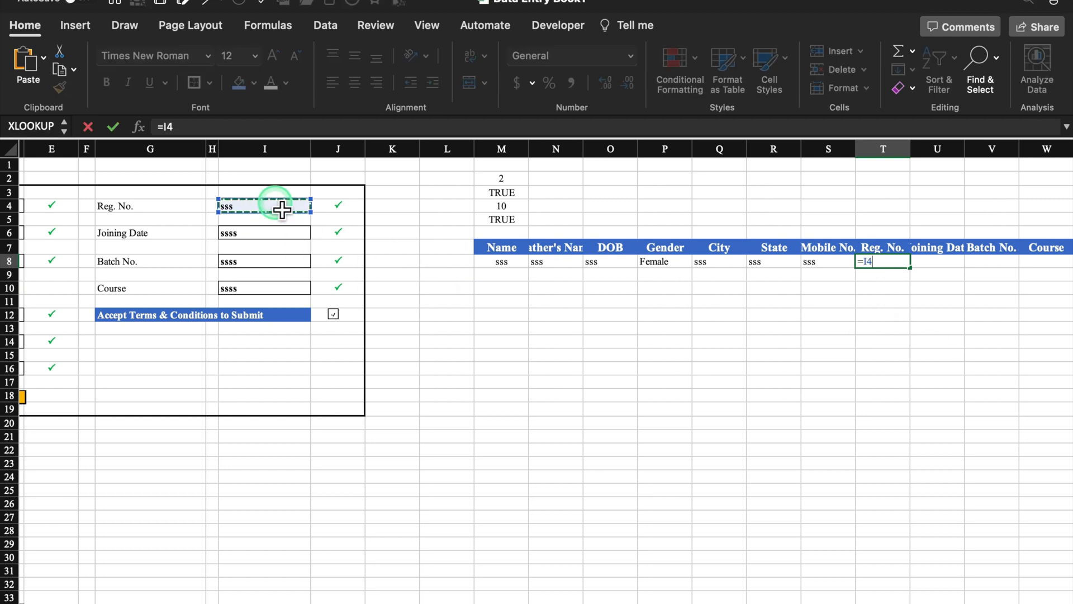
key(Return)
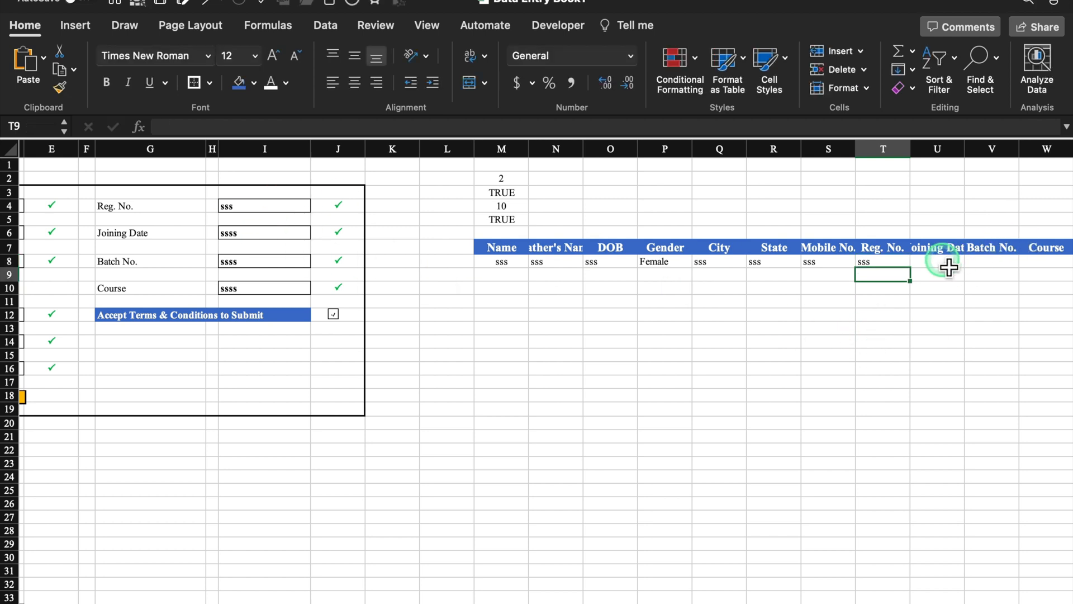
click(949, 267)
text(=)
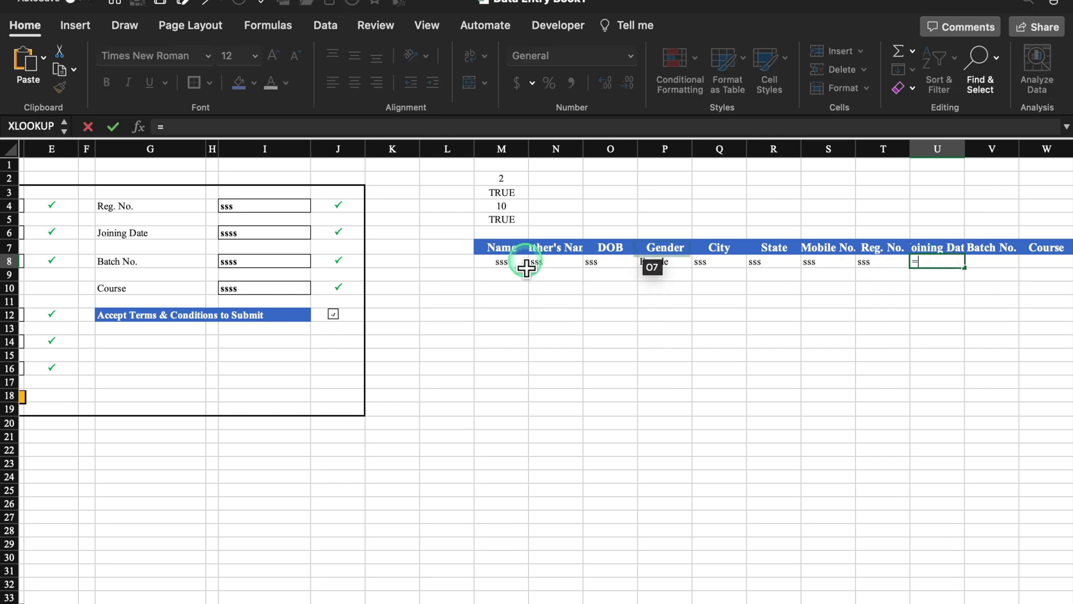
click(288, 235)
key(Return)
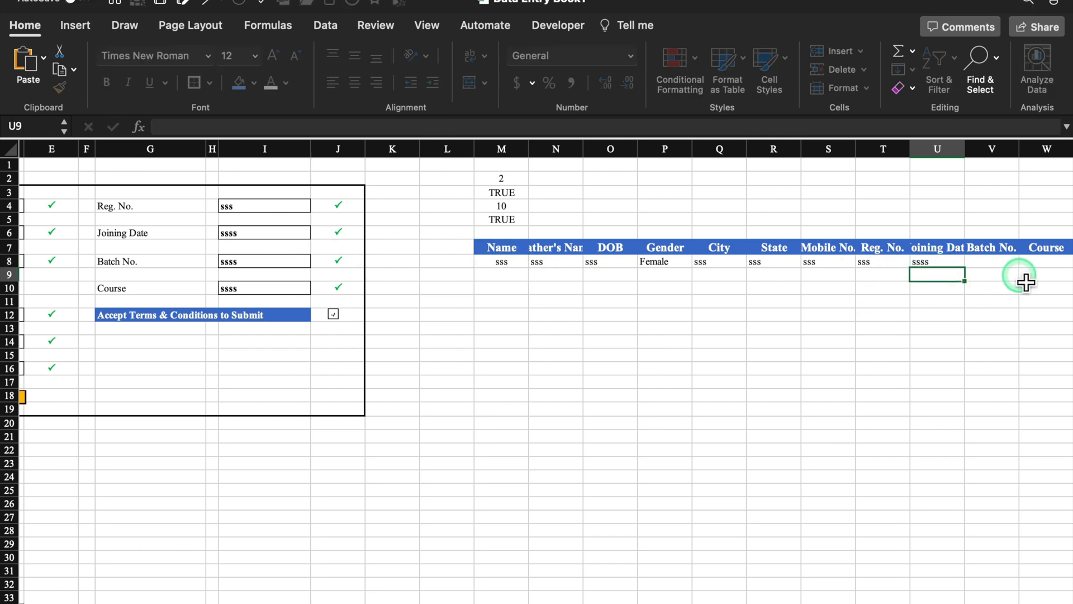
click(1004, 267)
text(=)
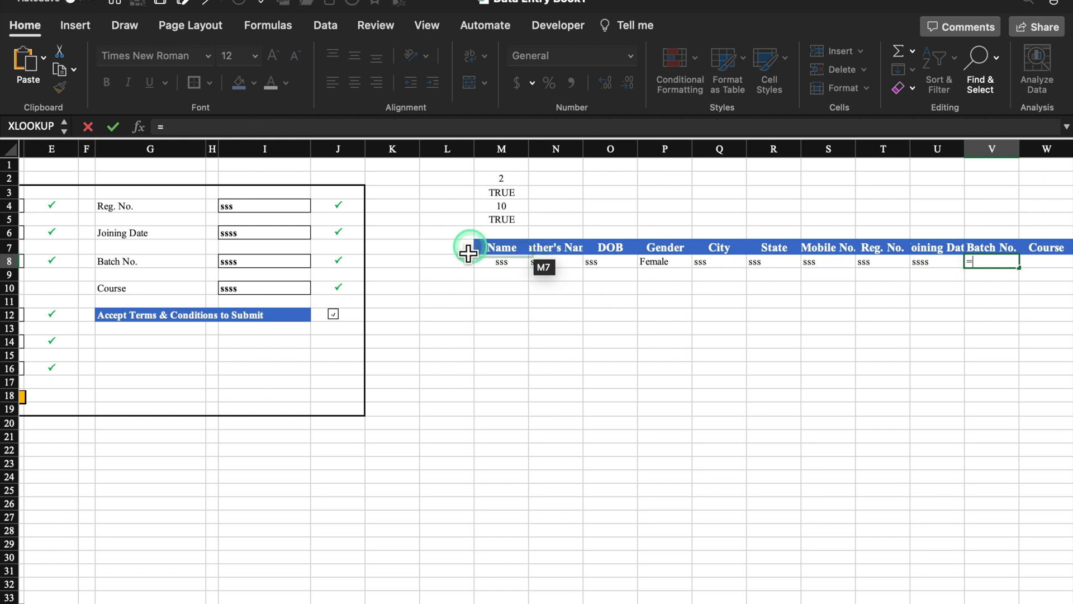
click(278, 265)
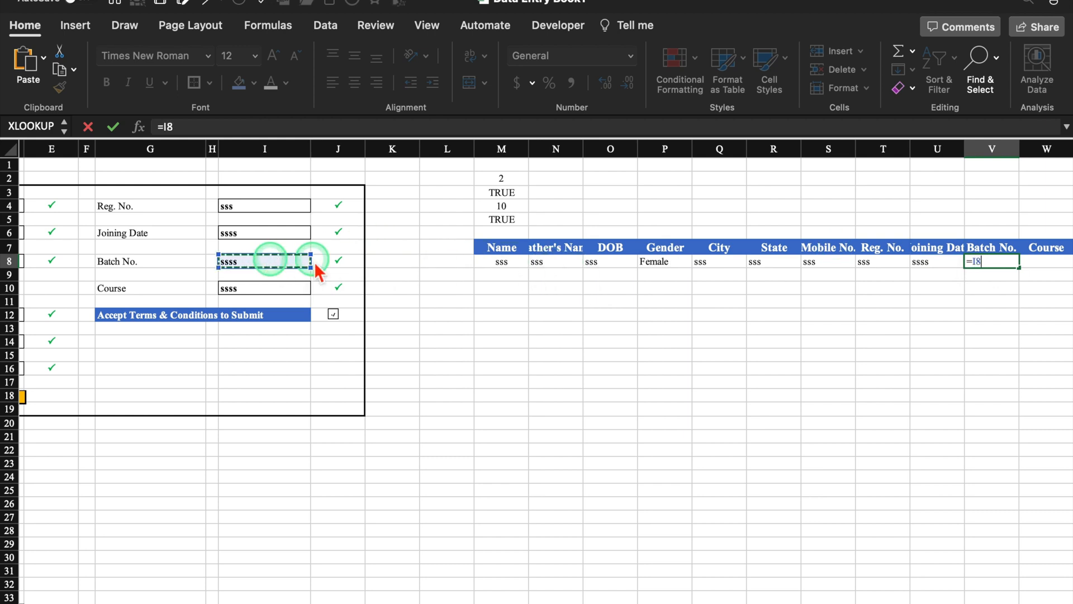
key(Return)
click(1058, 269)
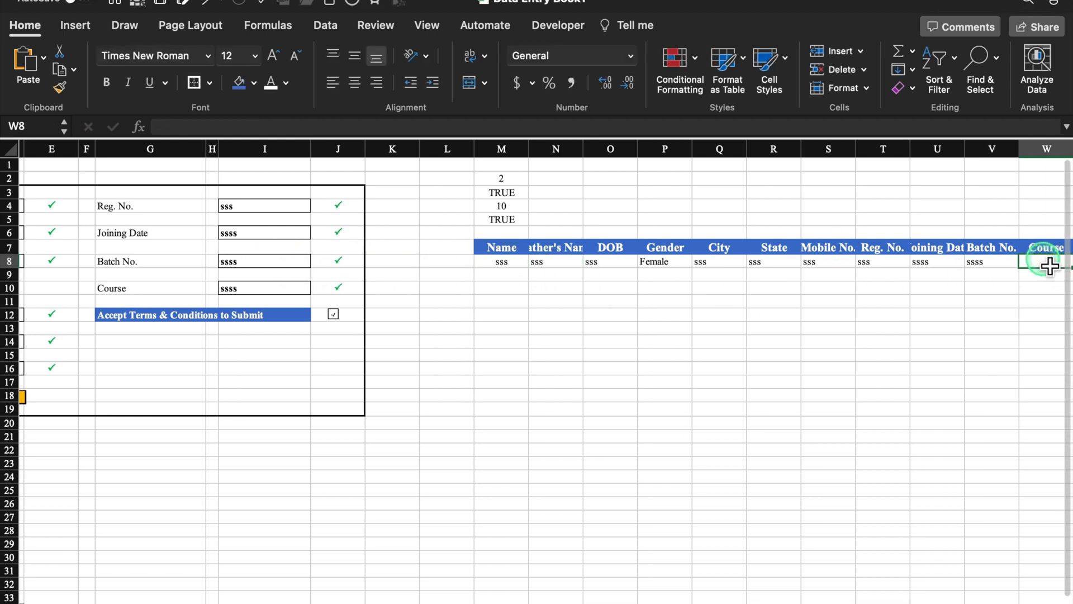
text(=)
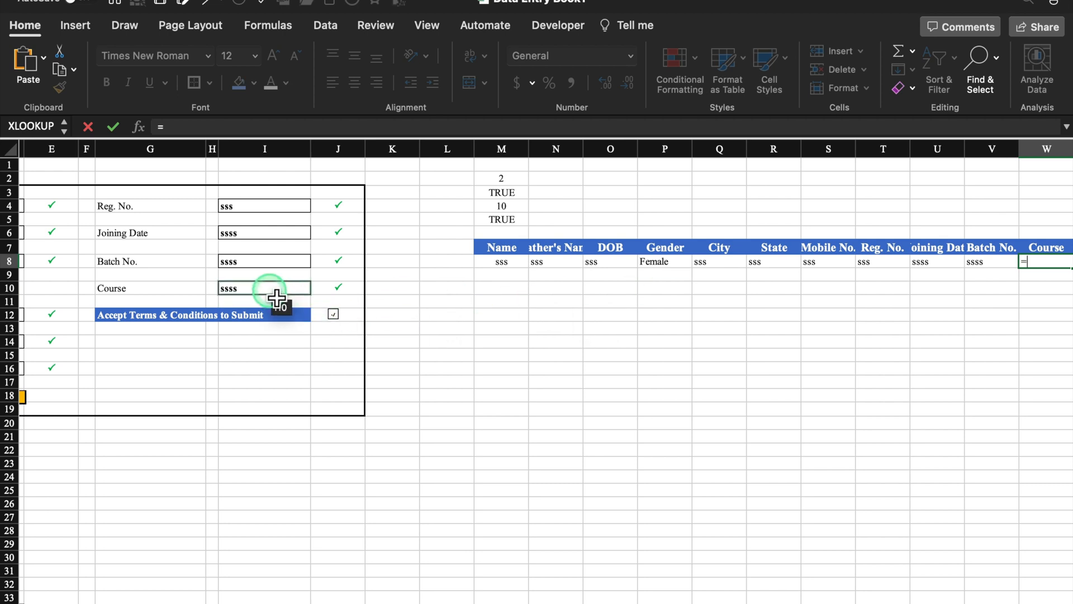
click(277, 297)
key(Return)
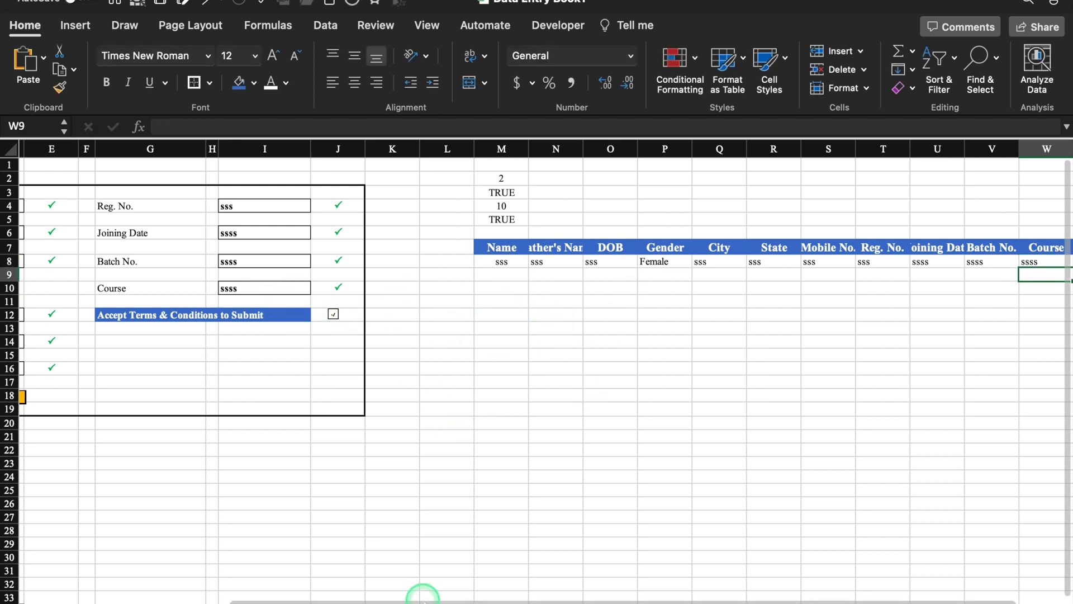
drag(422, 594, 282, 597)
- Make row 2 taller to leave room for a title above the form
drag(282, 597, 238, 597)
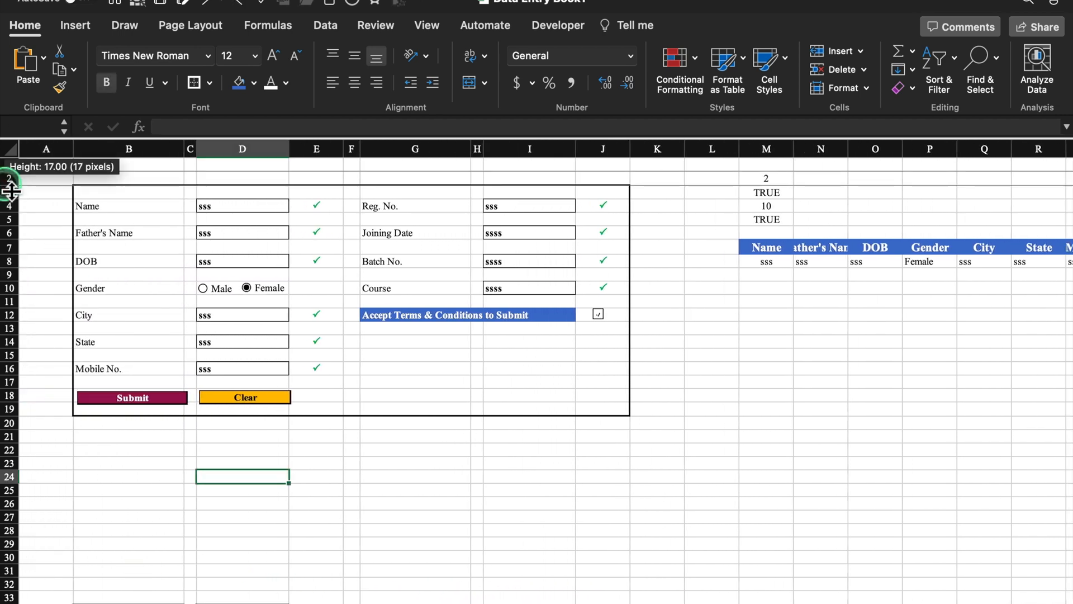
drag(12, 191, 17, 203)
click(535, 492)
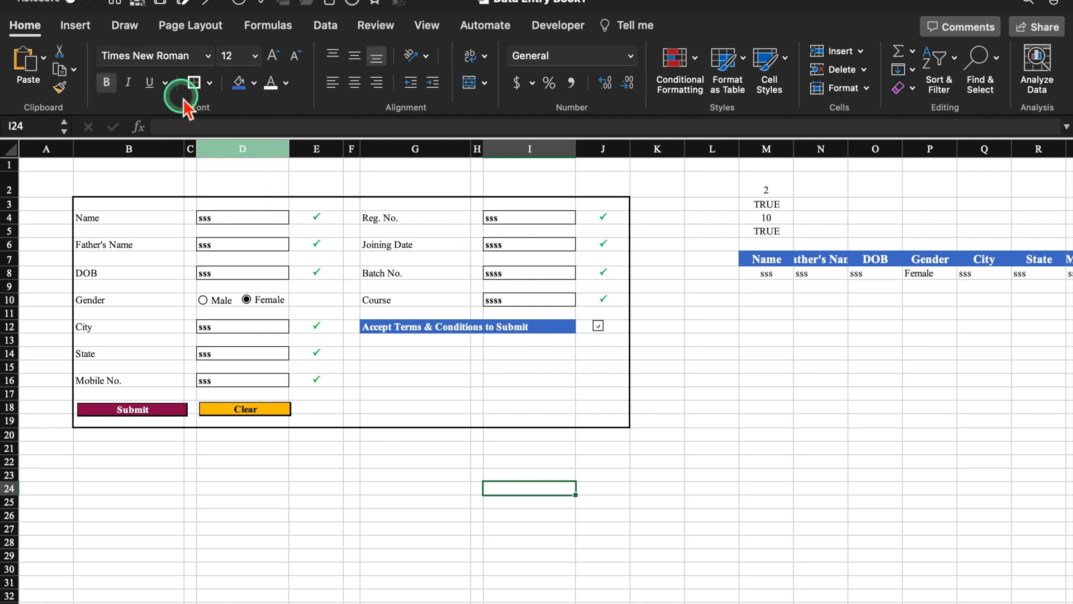
- Draw a rounded rectangle title bar across the top of the form
click(78, 26)
click(288, 75)
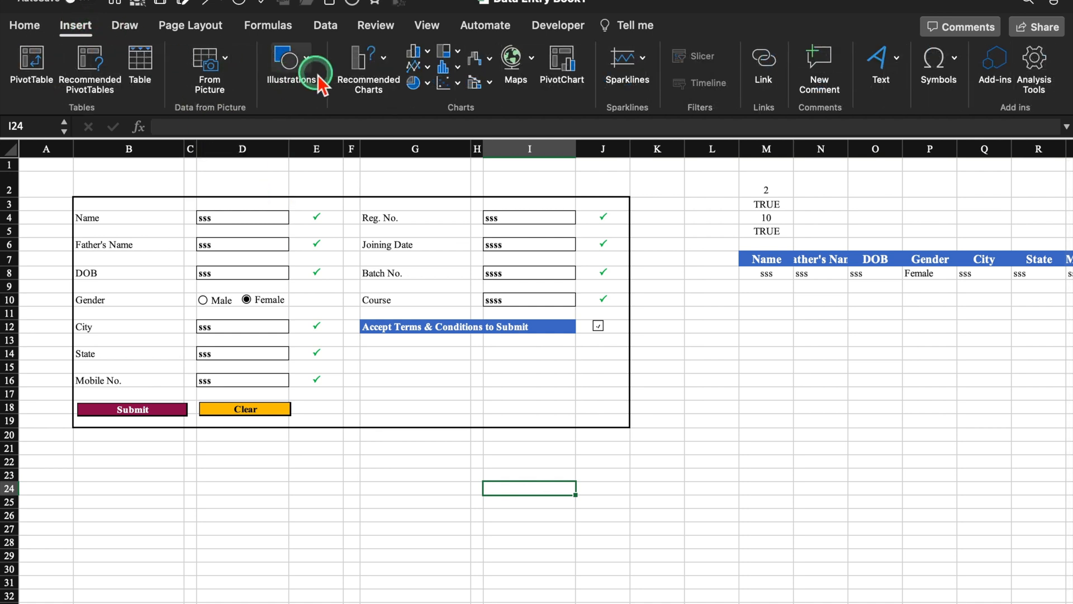
click(225, 114)
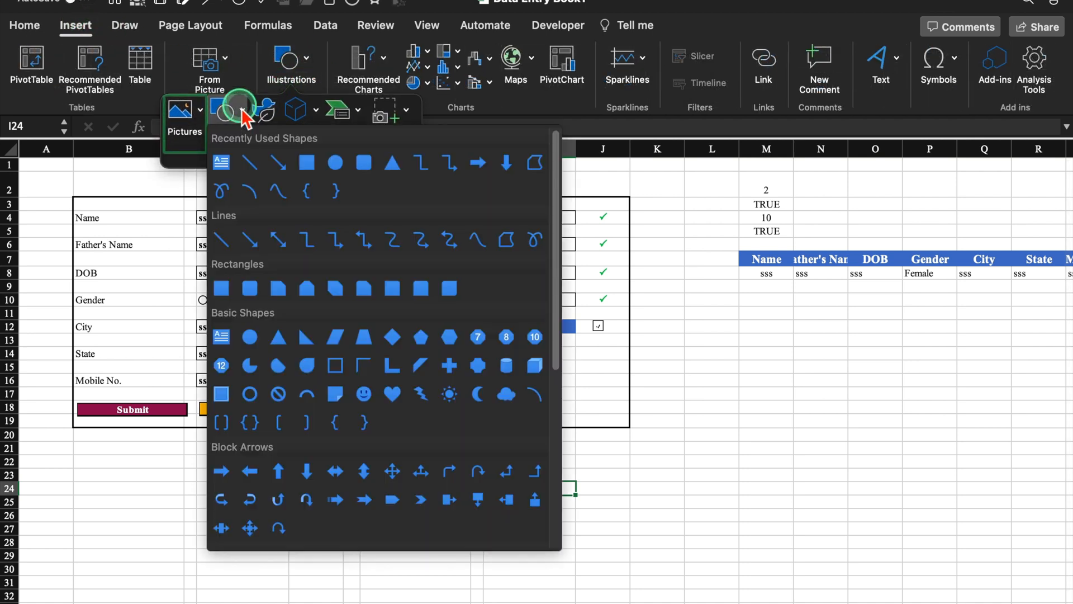
click(306, 162)
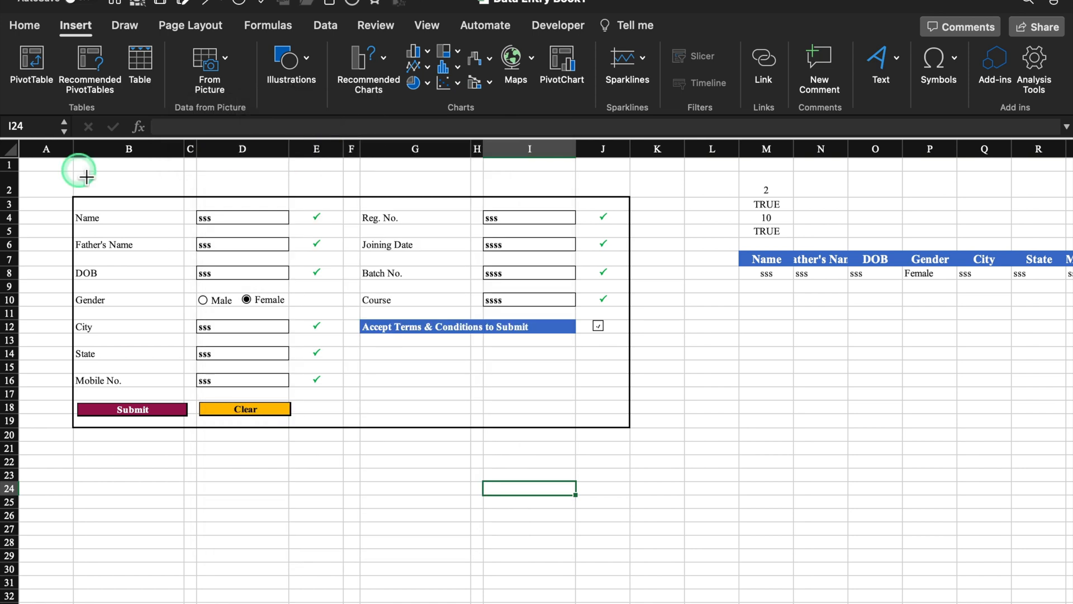
mouse_move(78, 171)
mouse_down()
mouse_move(99, 182)
mouse_move(491, 200)
mouse_move(629, 194)
mouse_up()
- Centre the 'Data Entry Form' title both ways, enlarge it to size 20, and use Copperplate Gothic
click(580, 187)
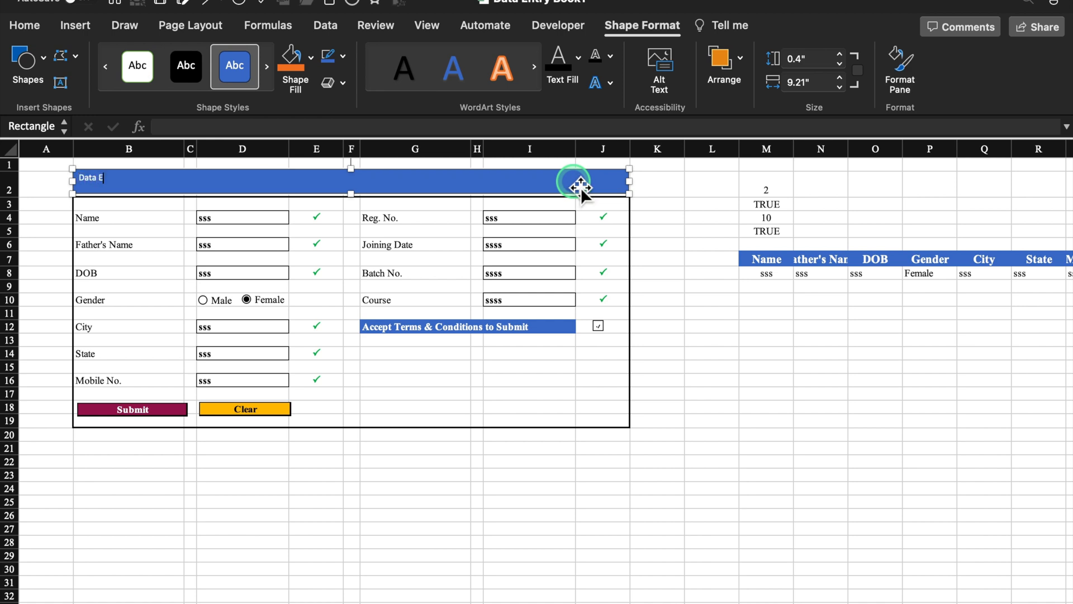
click(354, 83)
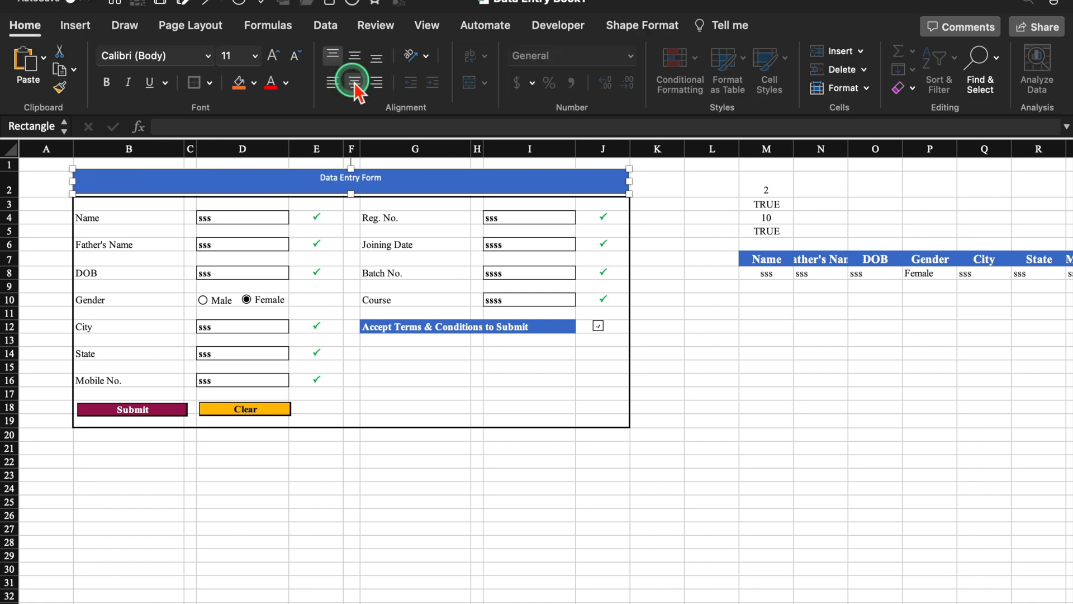
click(354, 55)
click(274, 55)
click(273, 55)
click(274, 56)
click(274, 55)
click(273, 56)
click(208, 55)
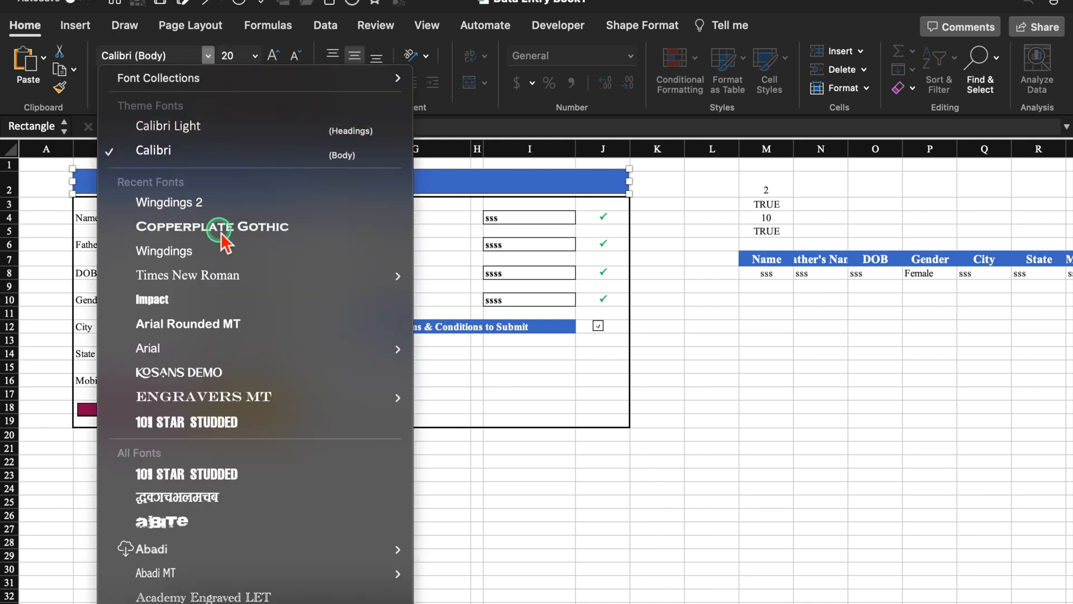
click(219, 227)
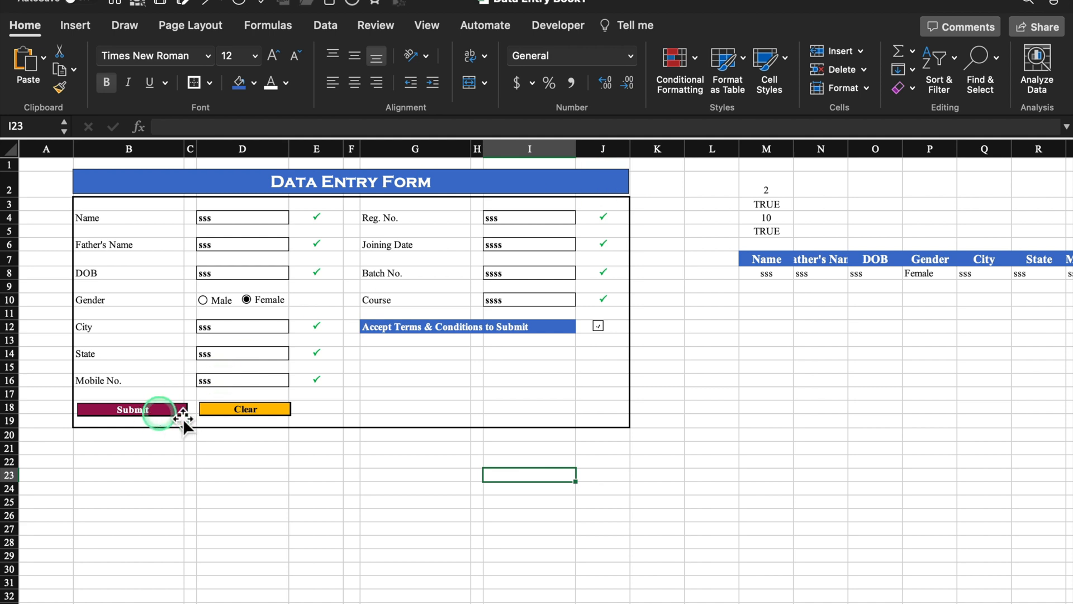
- Clear the form inputs in D4:D8, D12:D16 and I4:I10
drag(250, 217, 256, 276)
key(Delete)
drag(243, 326, 263, 377)
key(Delete)
drag(536, 219, 537, 301)
key(Delete)
- Enter the student's name, father's name, DOB 1/2/85, and select Male as gender
click(239, 219)
text(O)
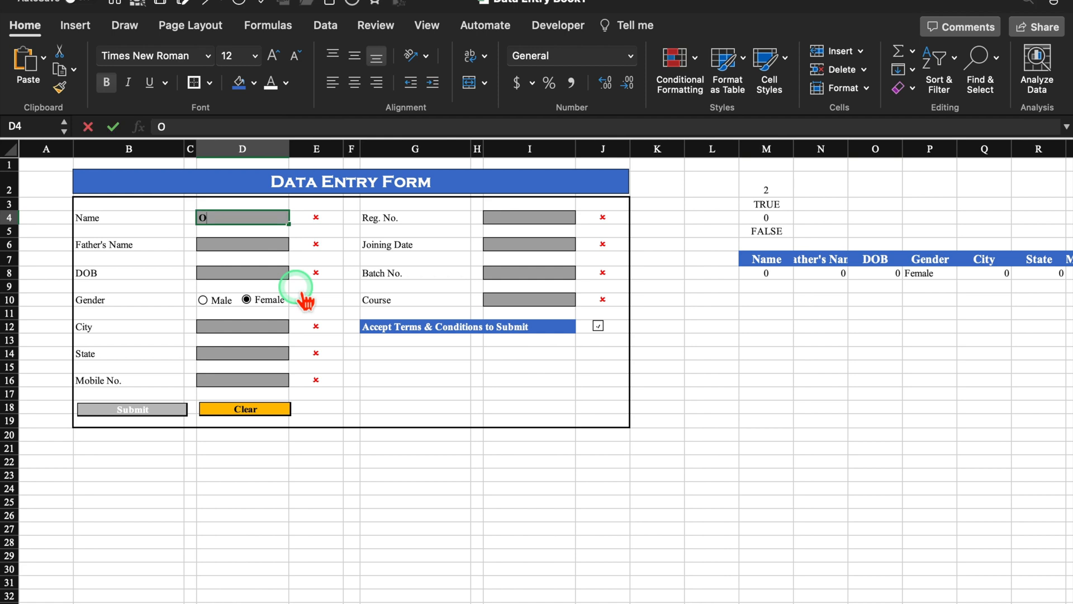
text(ffice Mon)
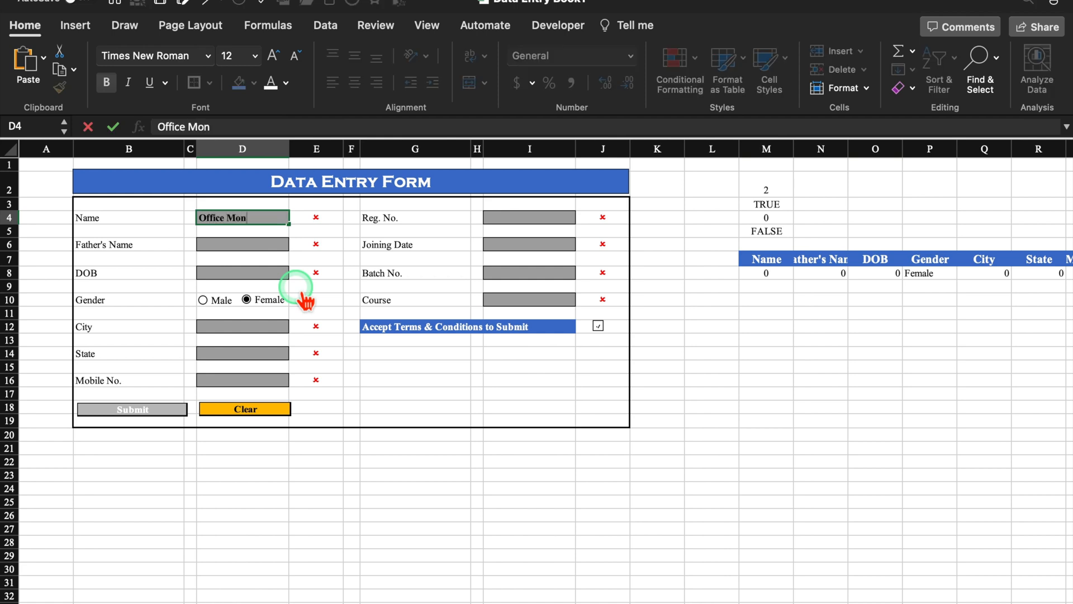
text(k)
click(233, 247)
text(Monk)
click(258, 271)
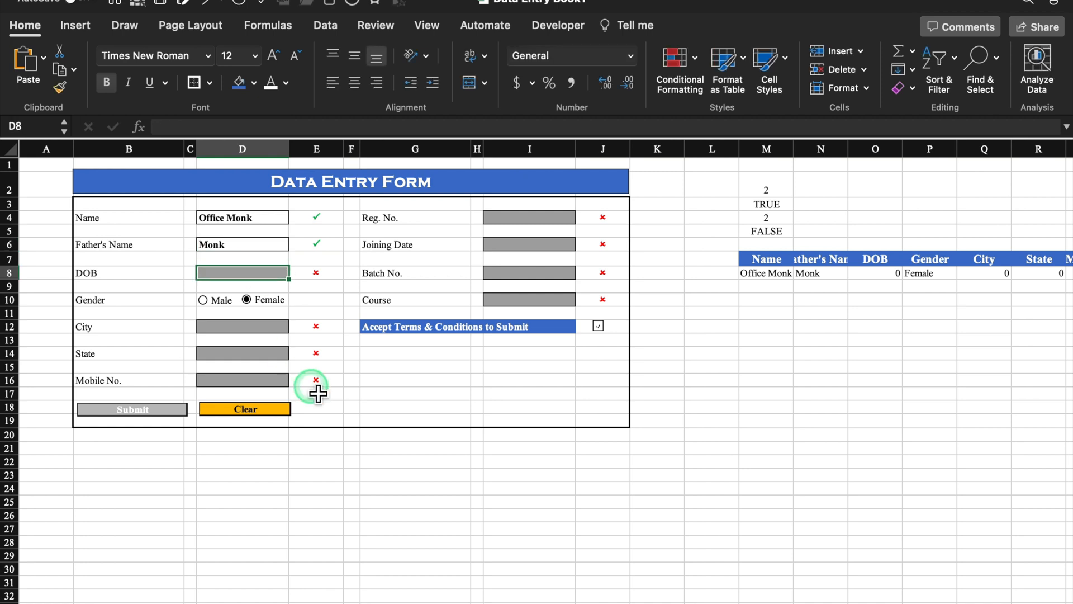
text(1/2/85)
key(Return)
click(202, 300)
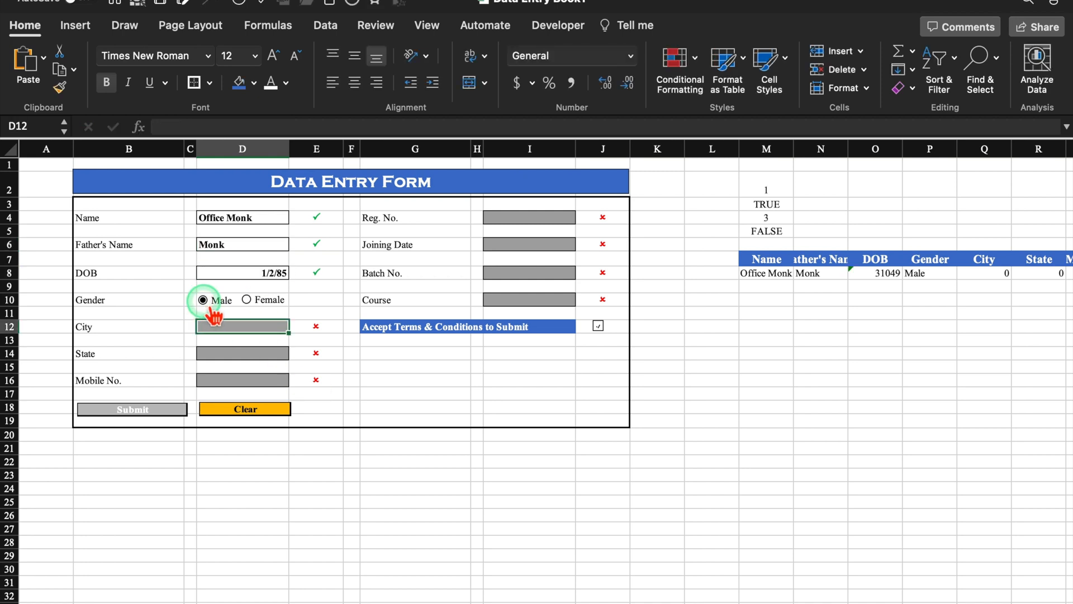
- Centre the DOB and format D8 and I6 with the 14-Mar-12 date style
click(261, 281)
click(355, 83)
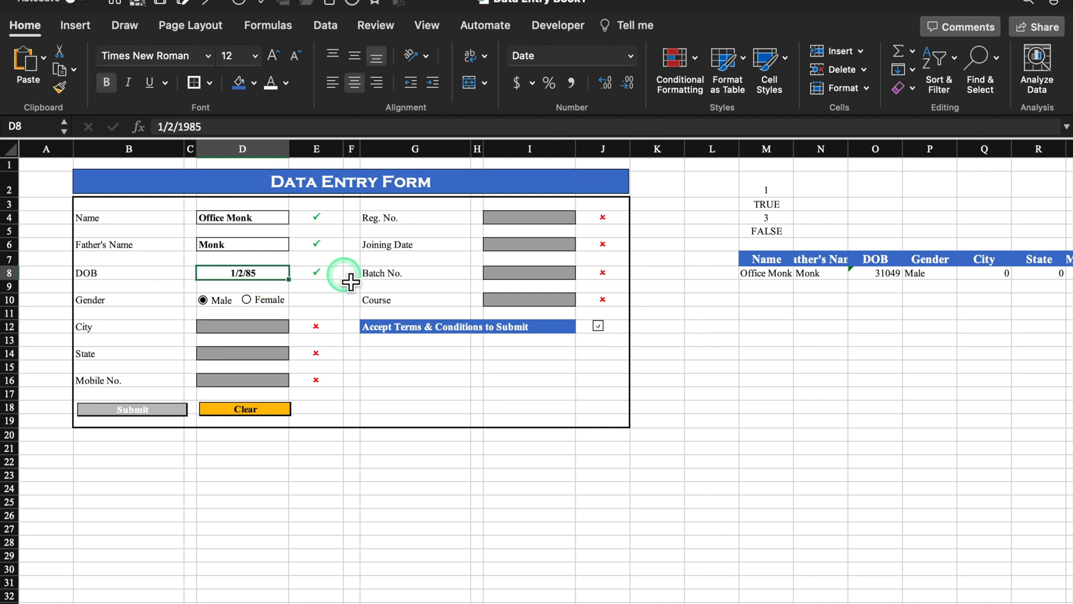
click(537, 246)
right_click(539, 249)
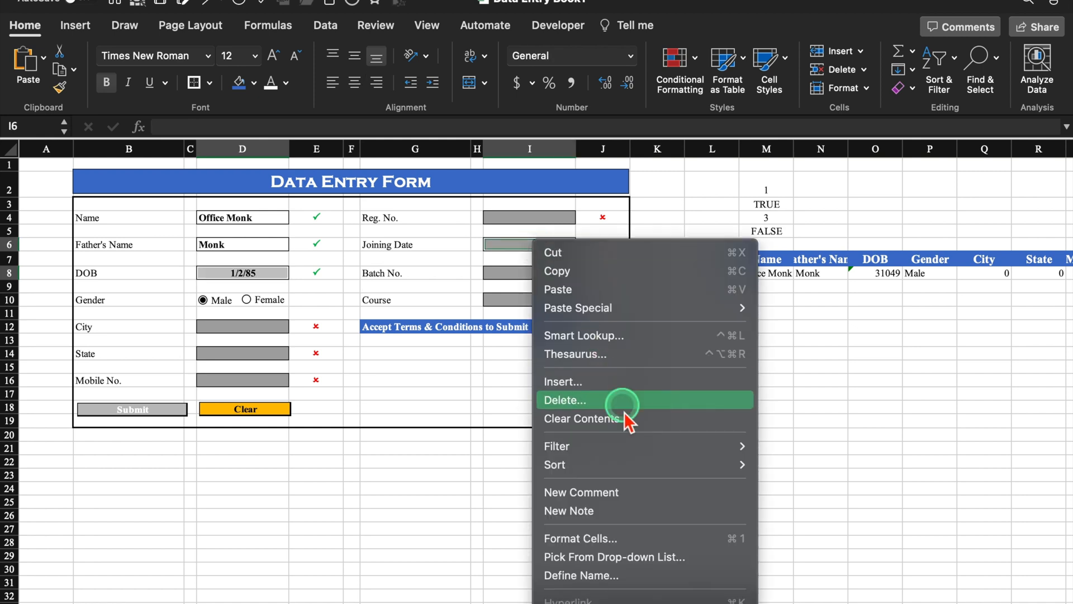
click(630, 538)
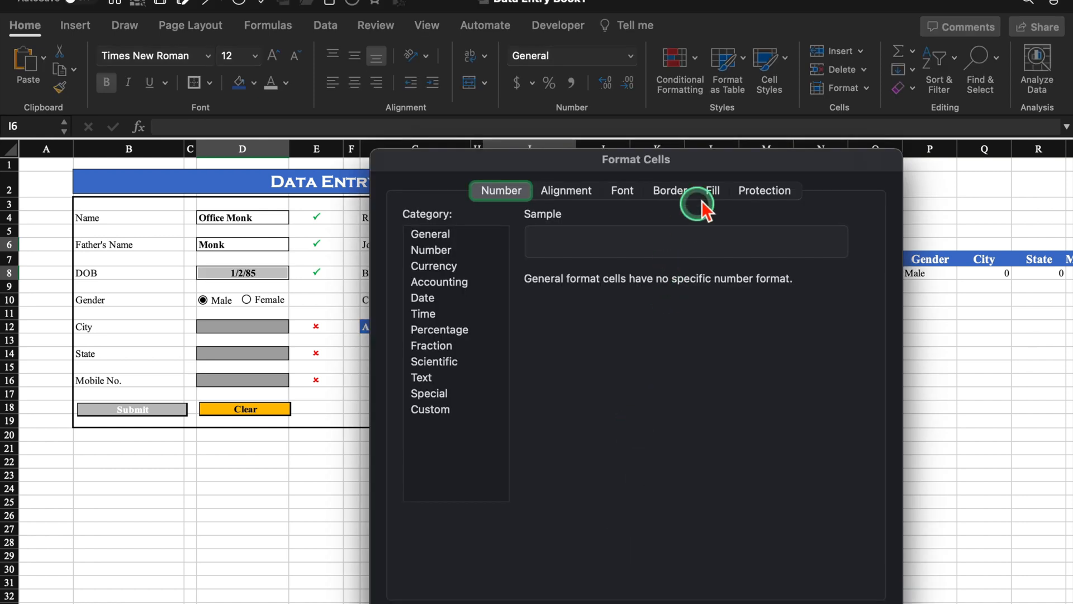
click(429, 196)
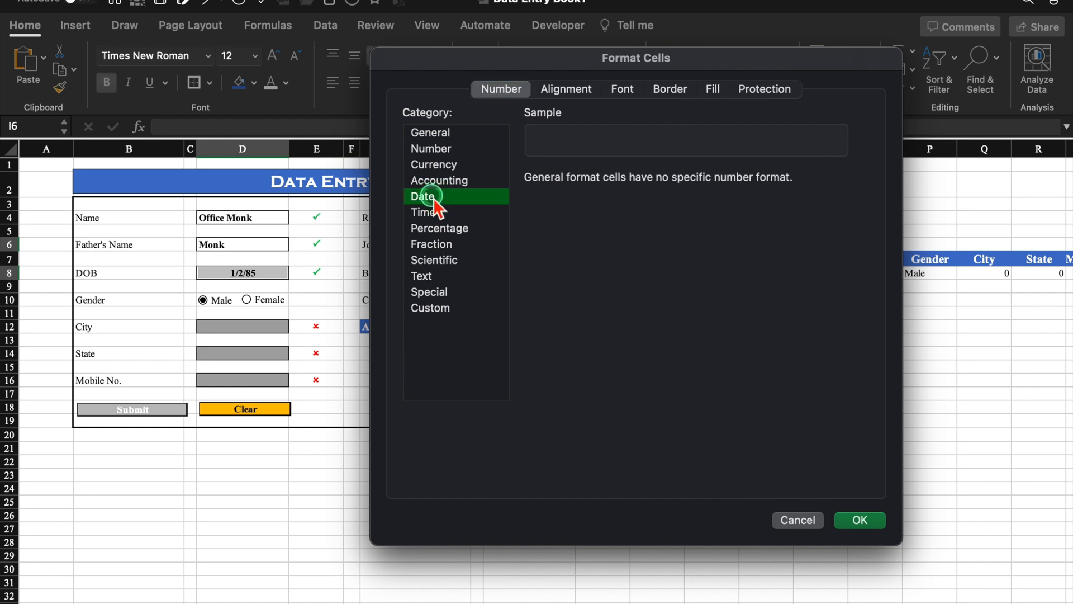
click(584, 311)
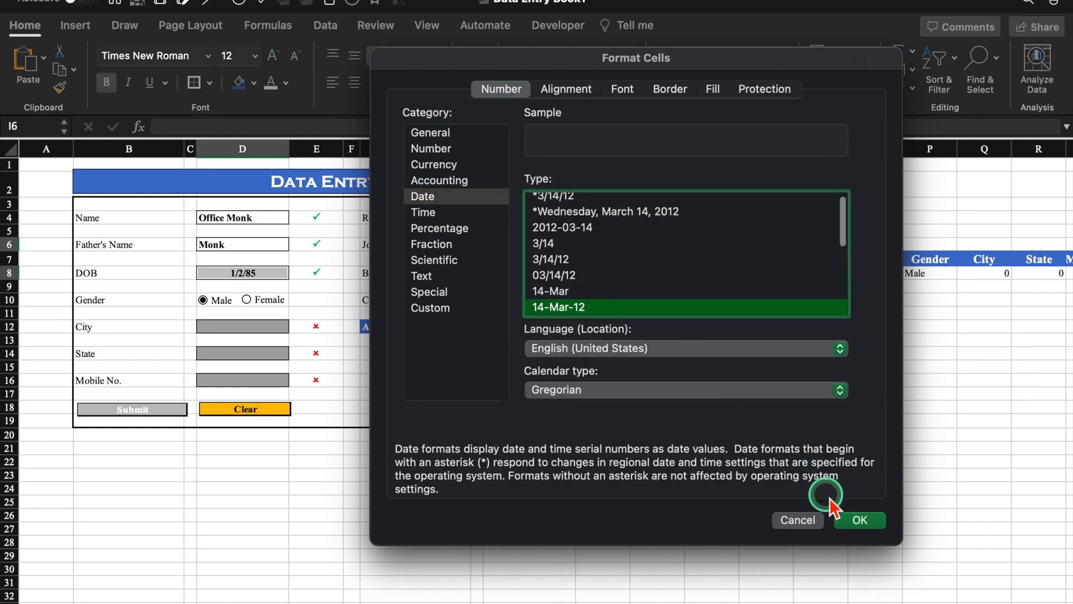
click(859, 521)
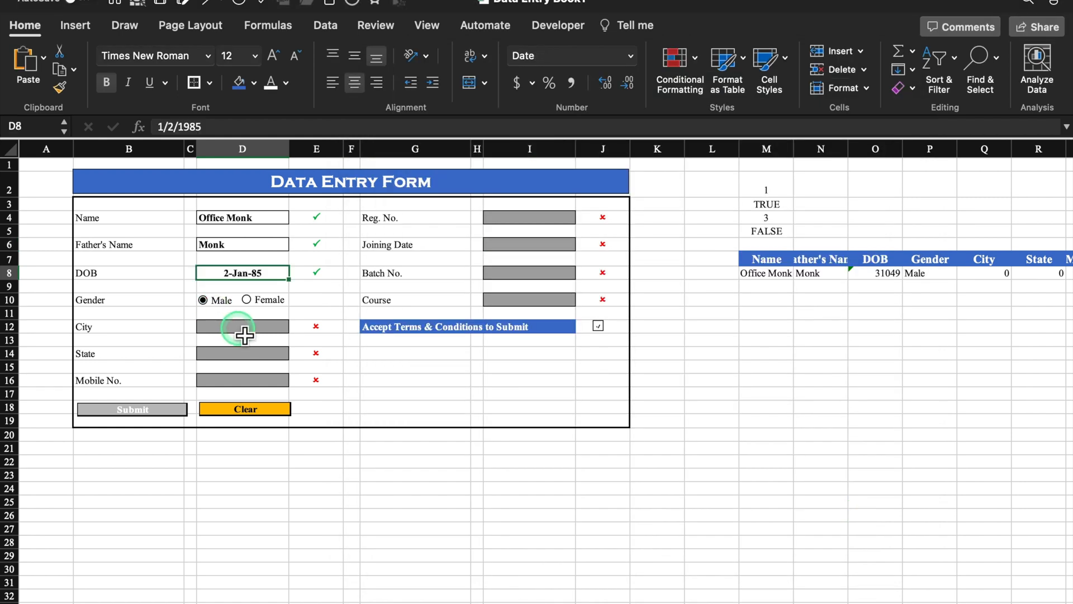
- Enter City Mumbai and State Maharashra
click(244, 330)
text(Mumbai)
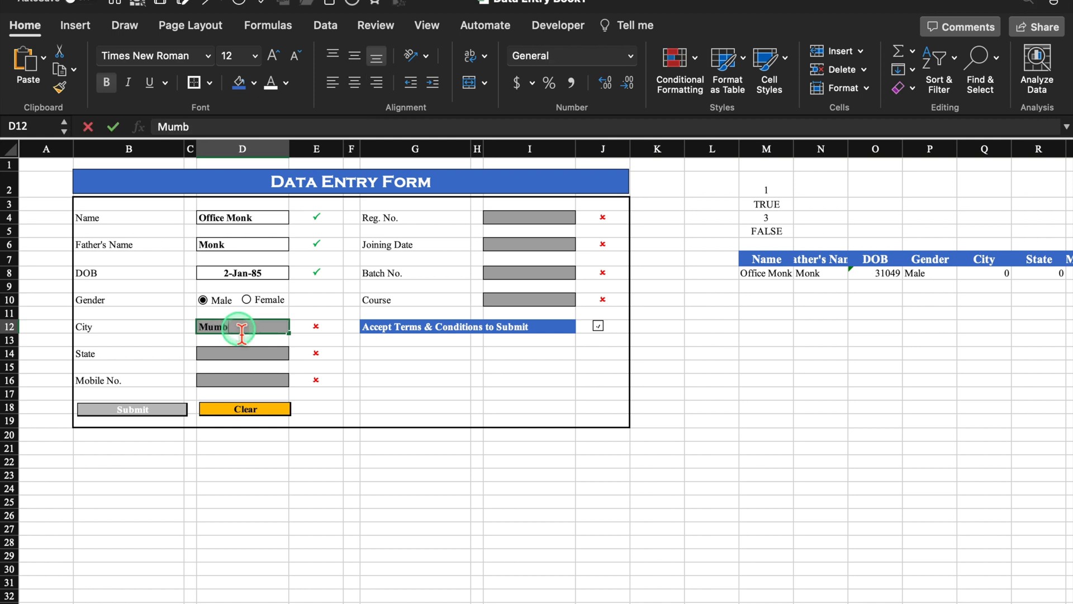
click(248, 354)
text(Maharashra)
click(280, 382)
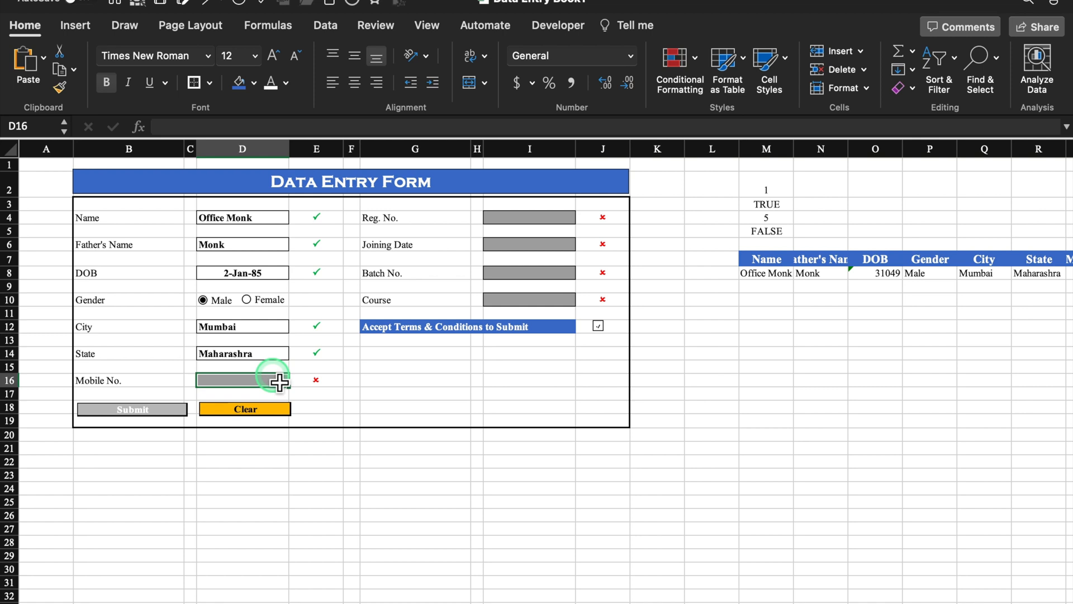
- Add a validation rule to Mobile No. requiring text length exactly 10
click(326, 25)
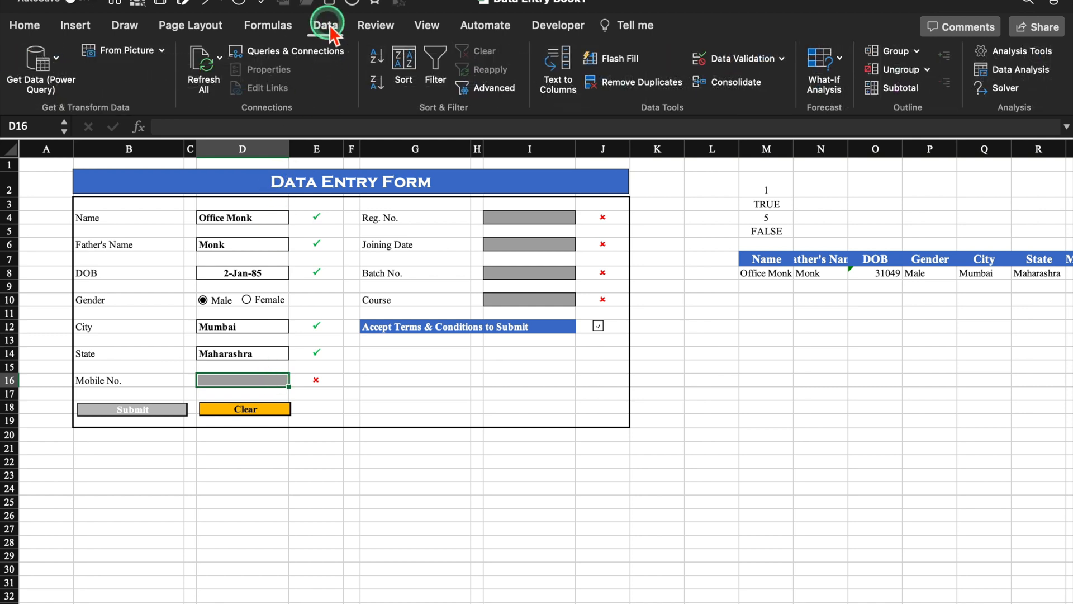
click(746, 58)
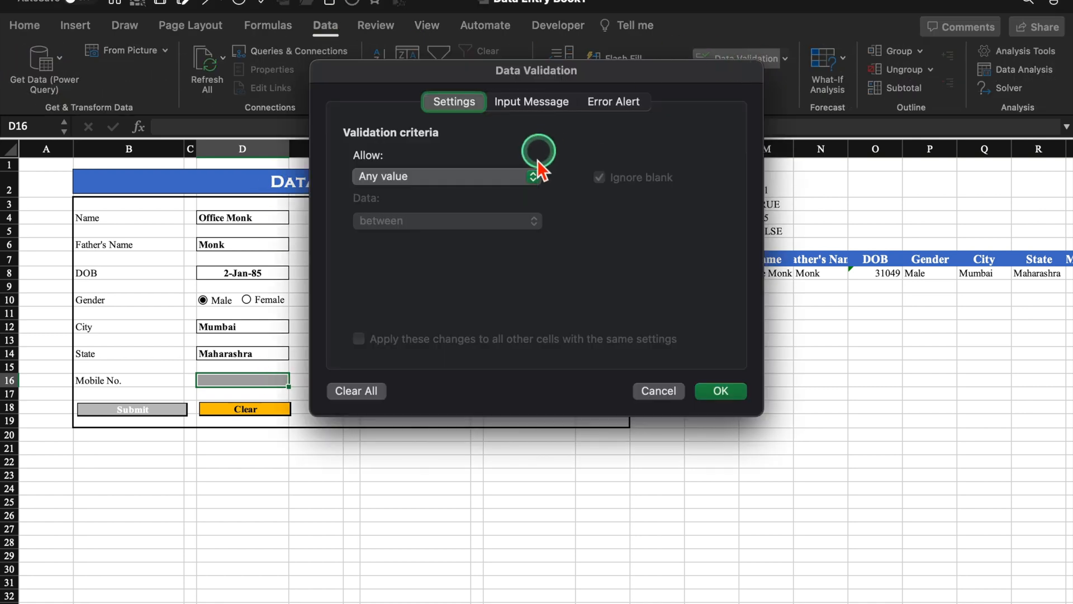
click(534, 178)
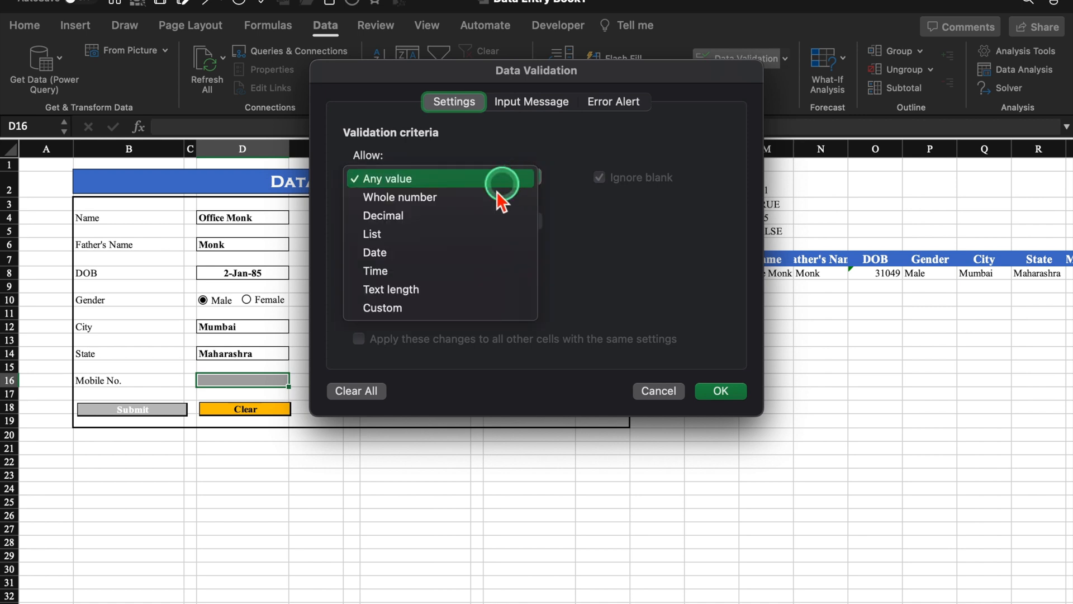
click(438, 289)
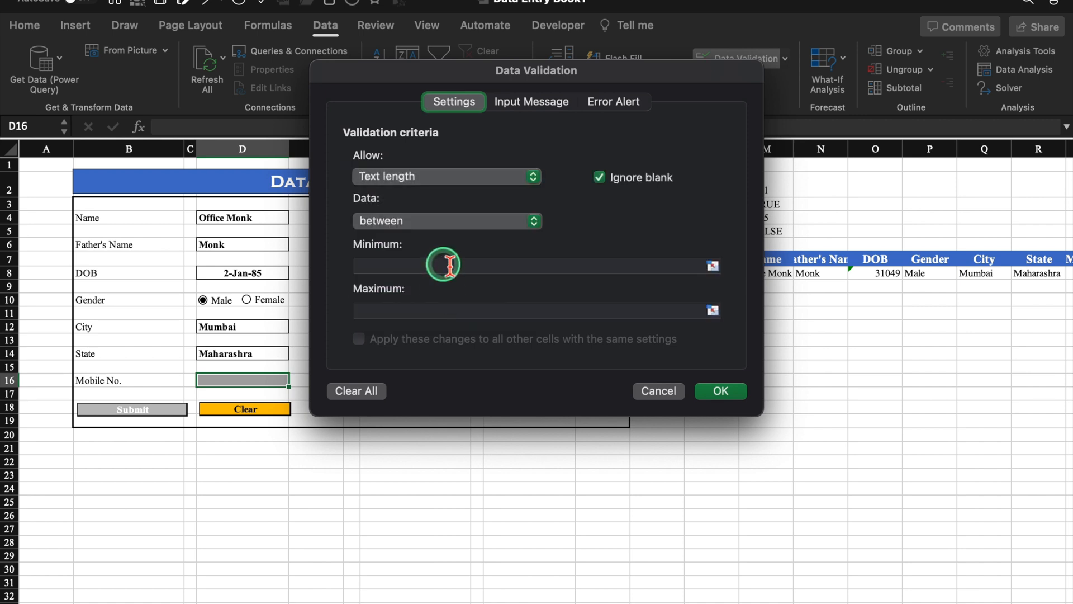
click(534, 221)
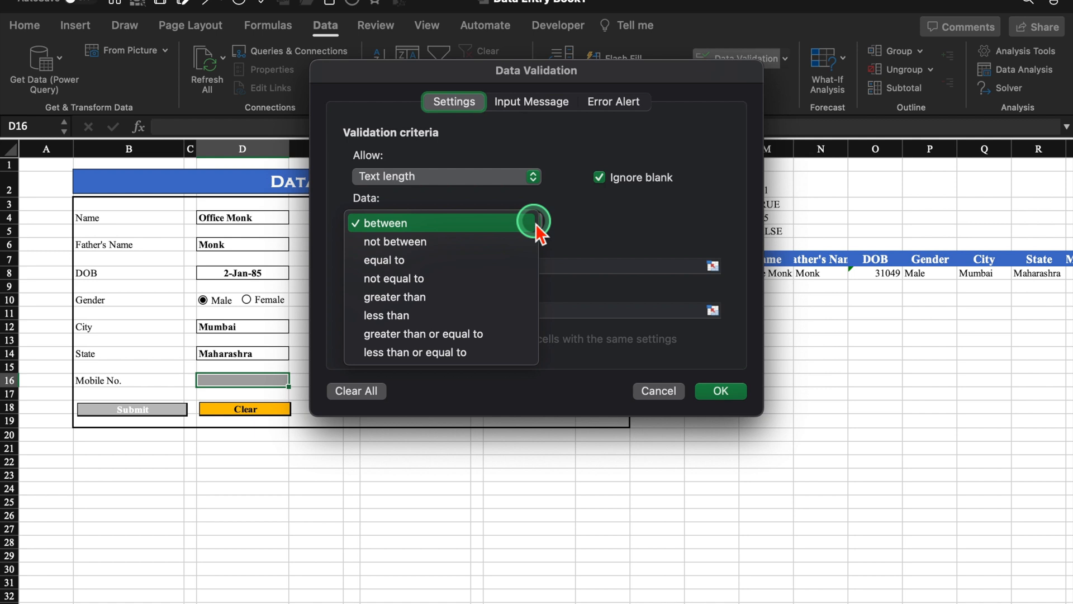
click(468, 261)
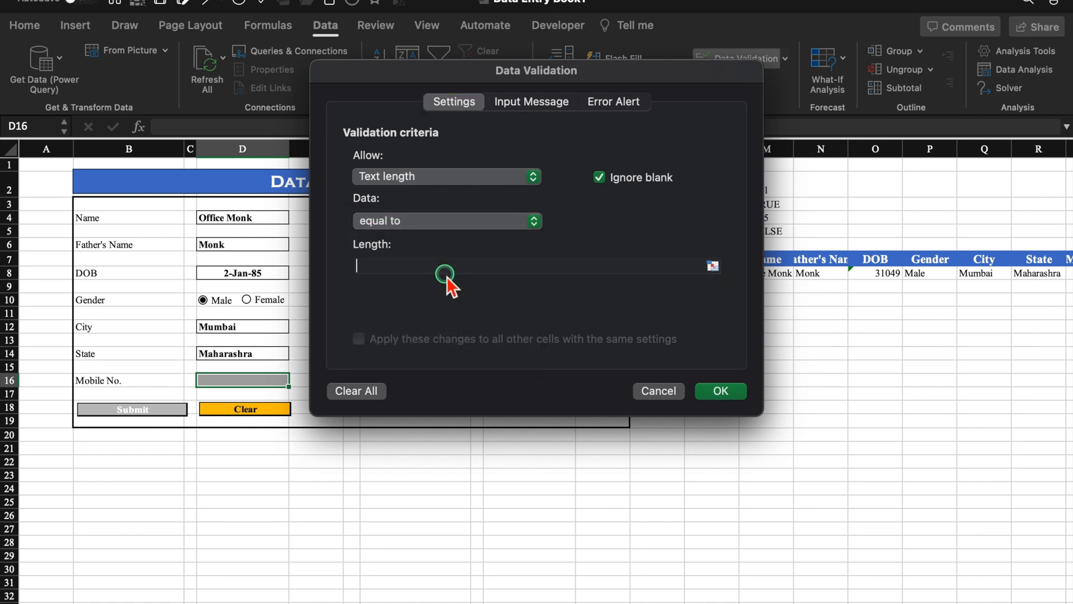
click(446, 275)
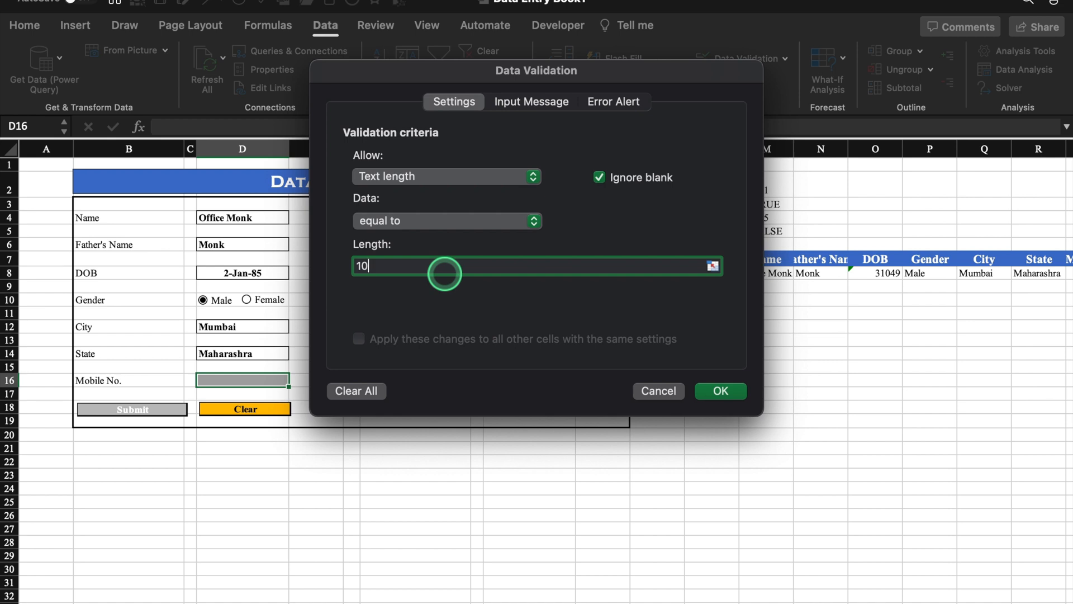
click(721, 390)
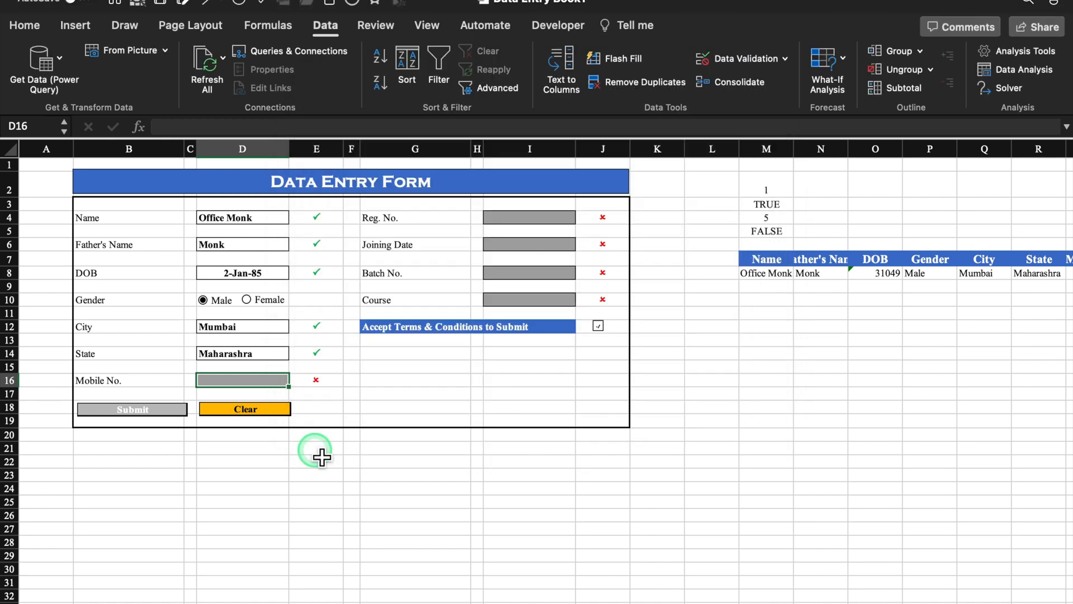
- Test with the short entry 98, cancel the alert, then enter a valid 10-digit mobile number
text(98988)
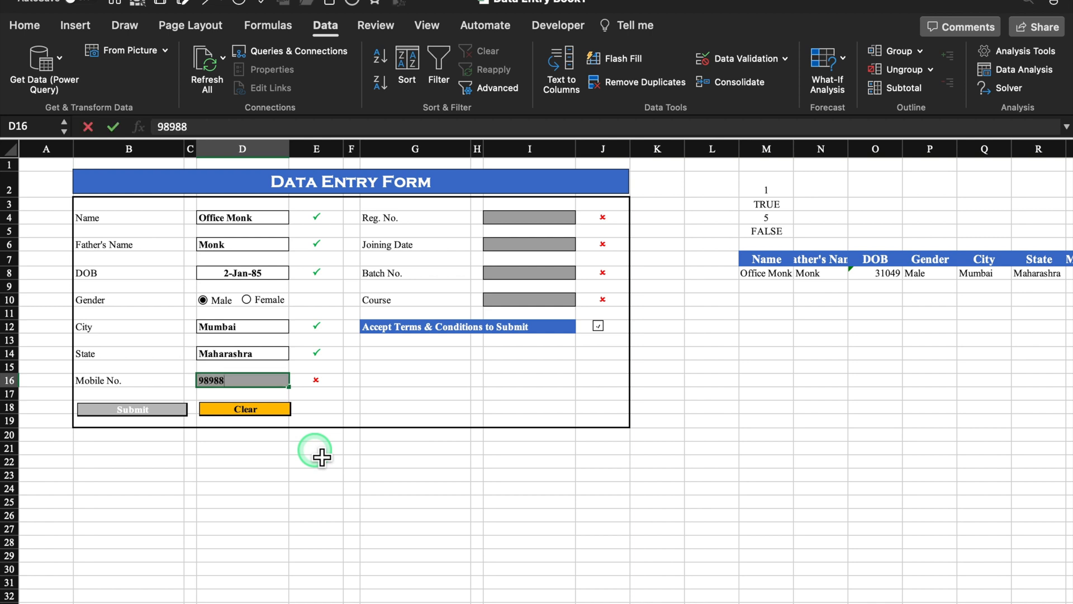
click(414, 408)
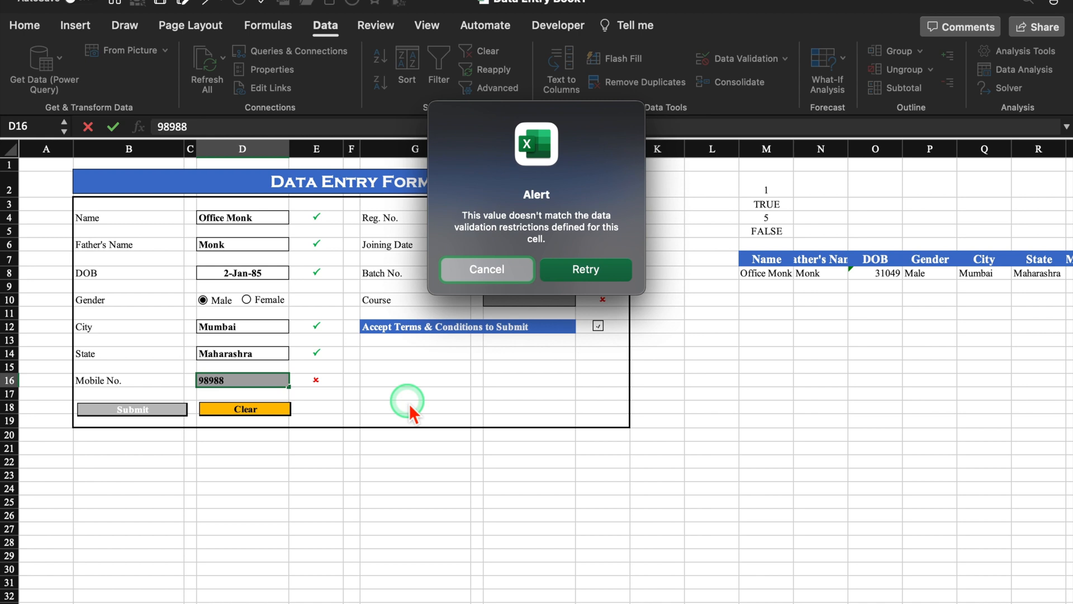
click(492, 273)
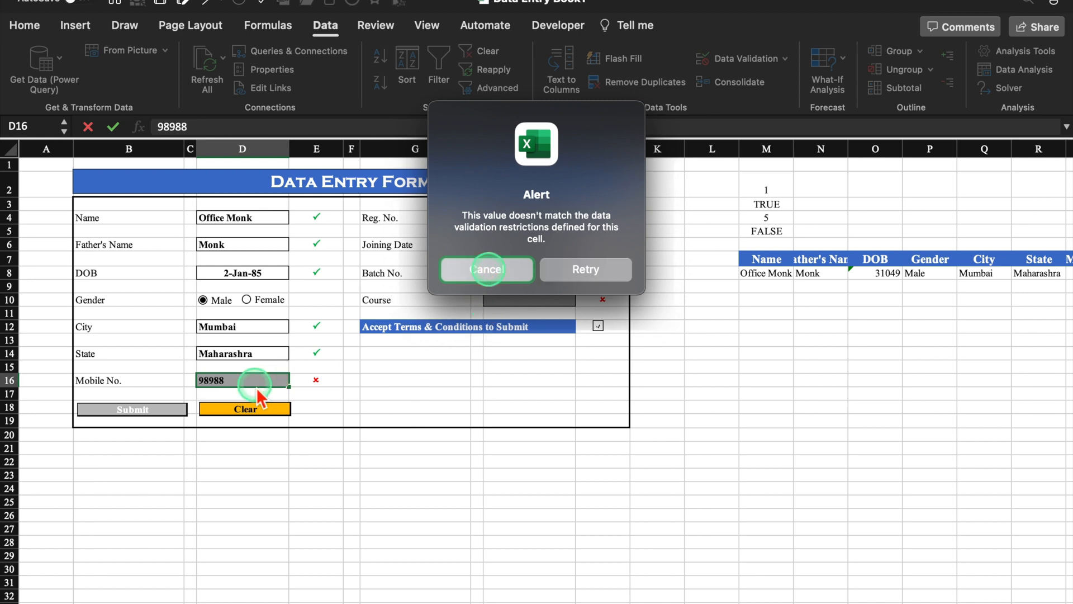
click(237, 381)
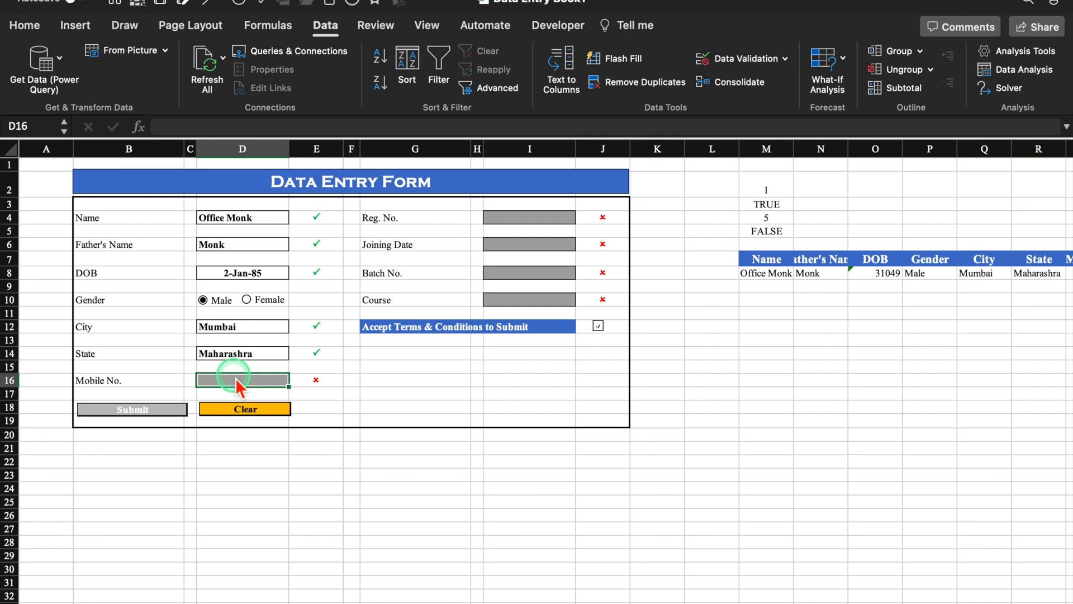
click(324, 506)
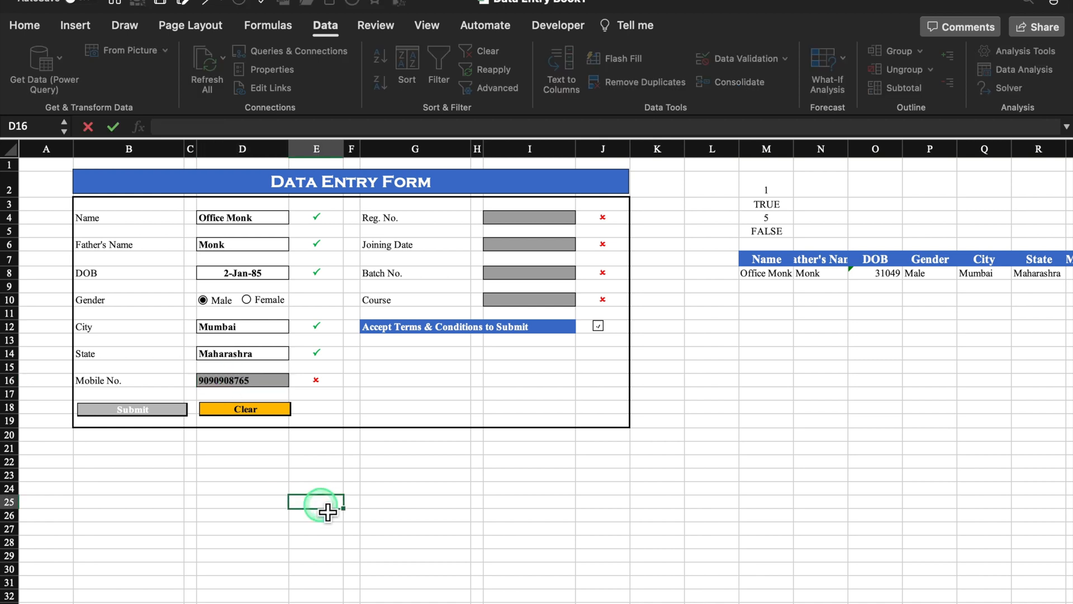
- Centre the mobile number and enter Reg. No. 101 in I4
click(274, 380)
click(441, 87)
click(25, 25)
click(354, 83)
click(529, 218)
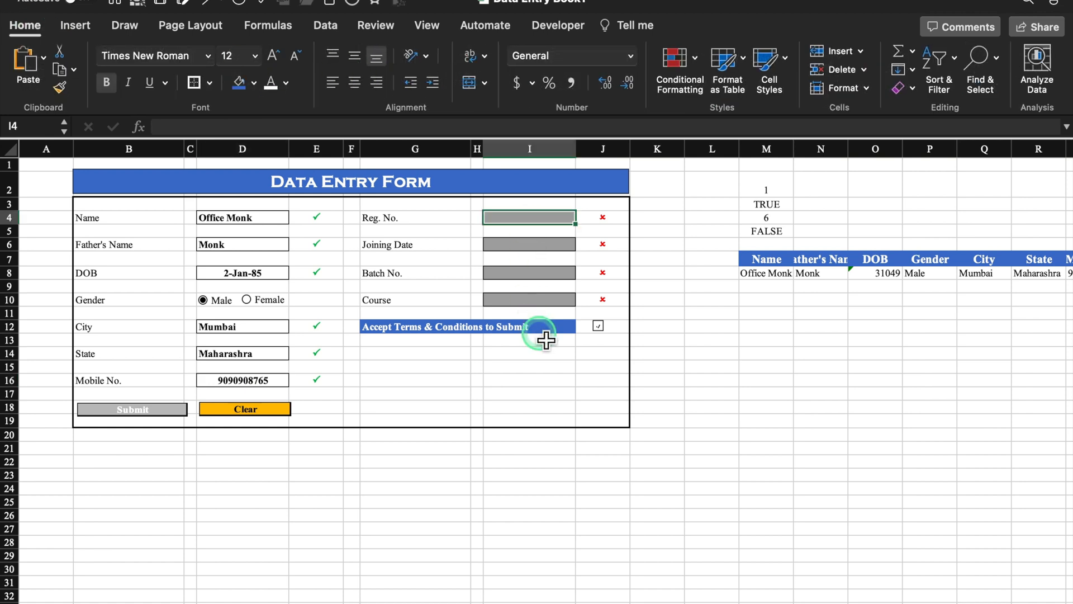
text(1)
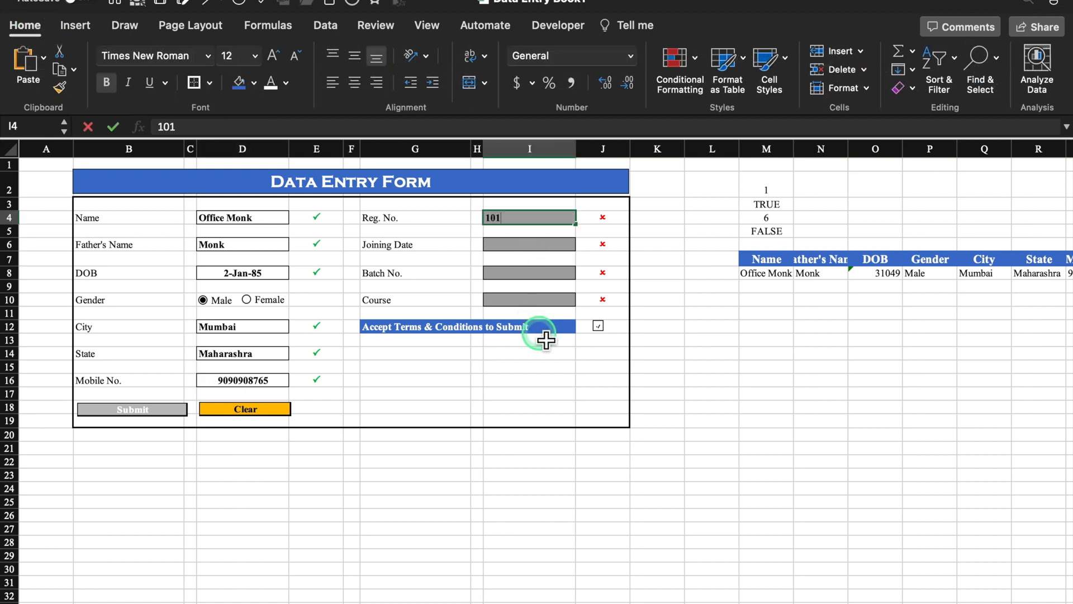
text(01)
click(520, 246)
- Centre I4:I10 and enter Joining Date 1/1/23, Batch No. B 45 and Course Advanced Excel
click(534, 223)
drag(534, 224, 520, 289)
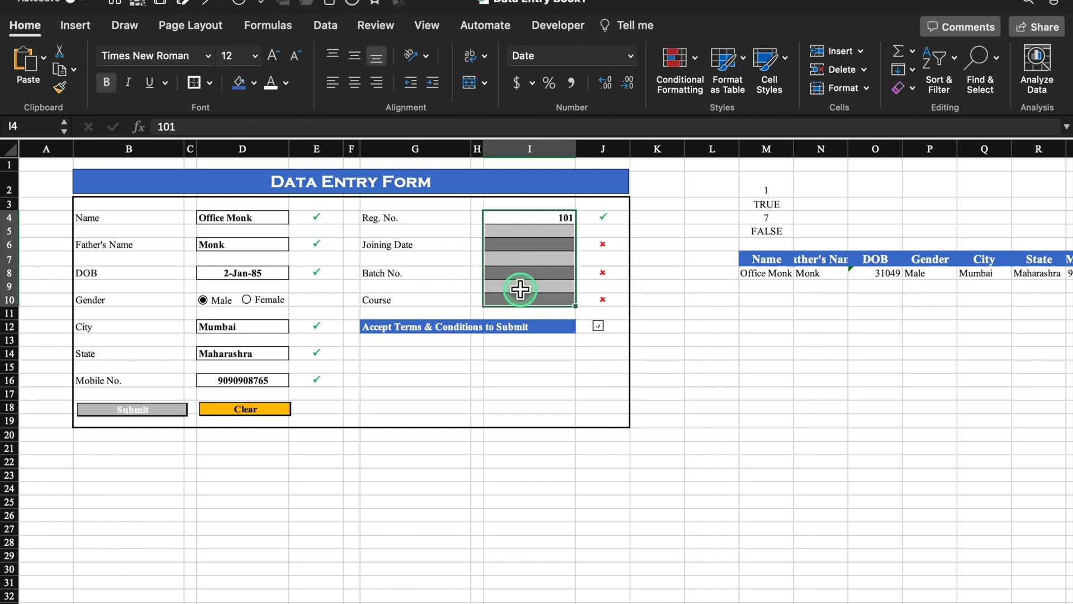
click(355, 83)
click(523, 246)
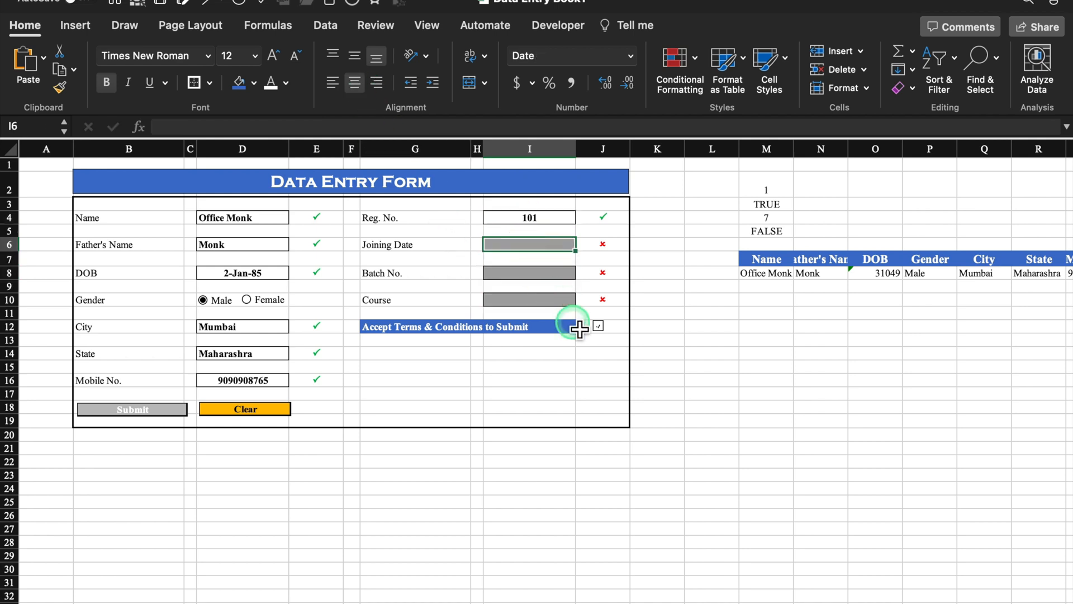
text(1/1/23)
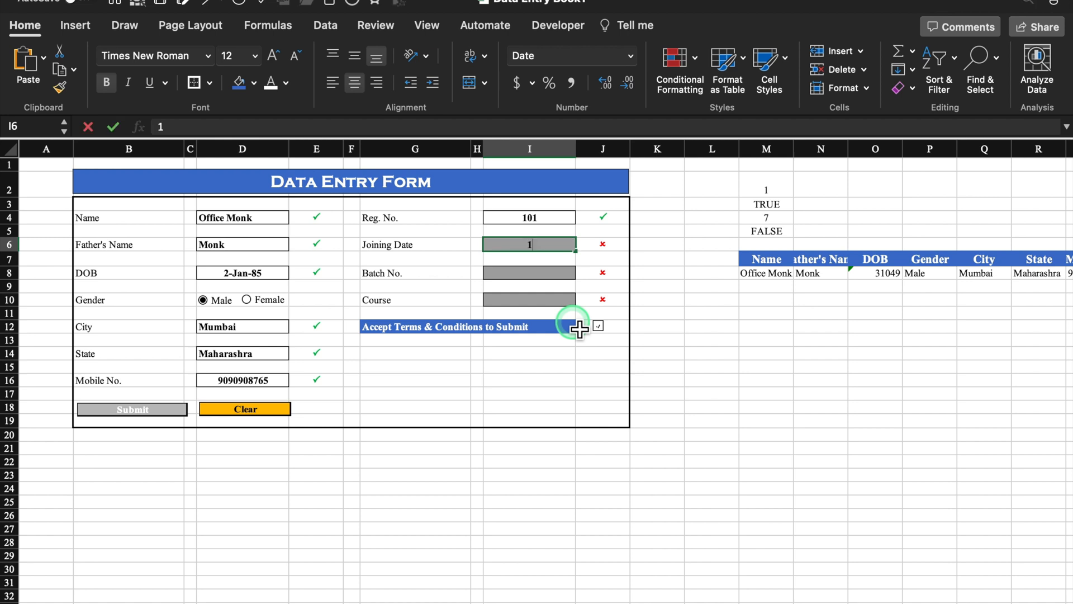
click(558, 274)
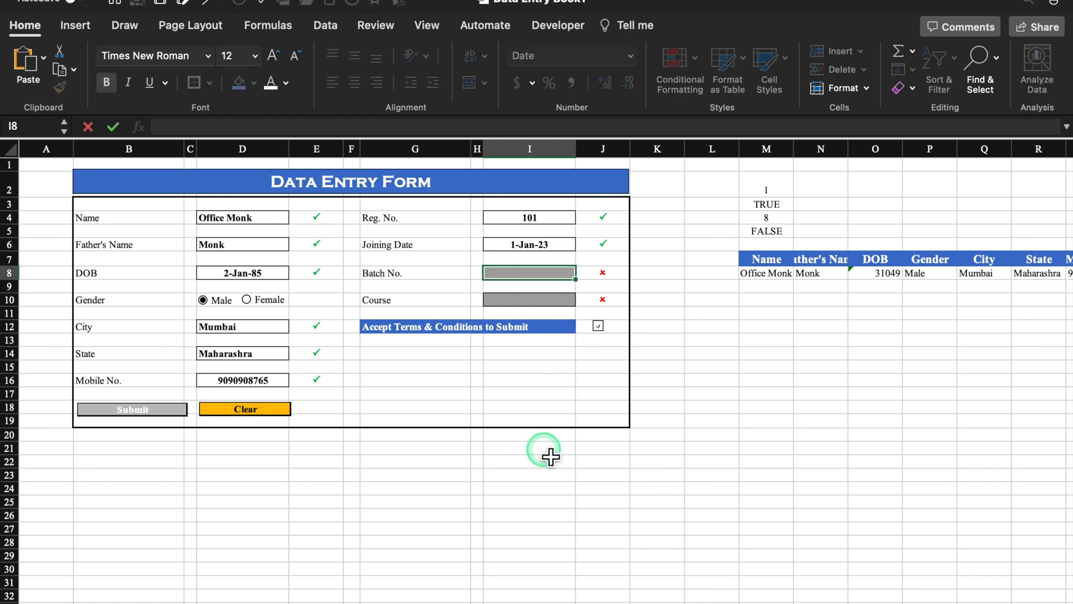
text(B)
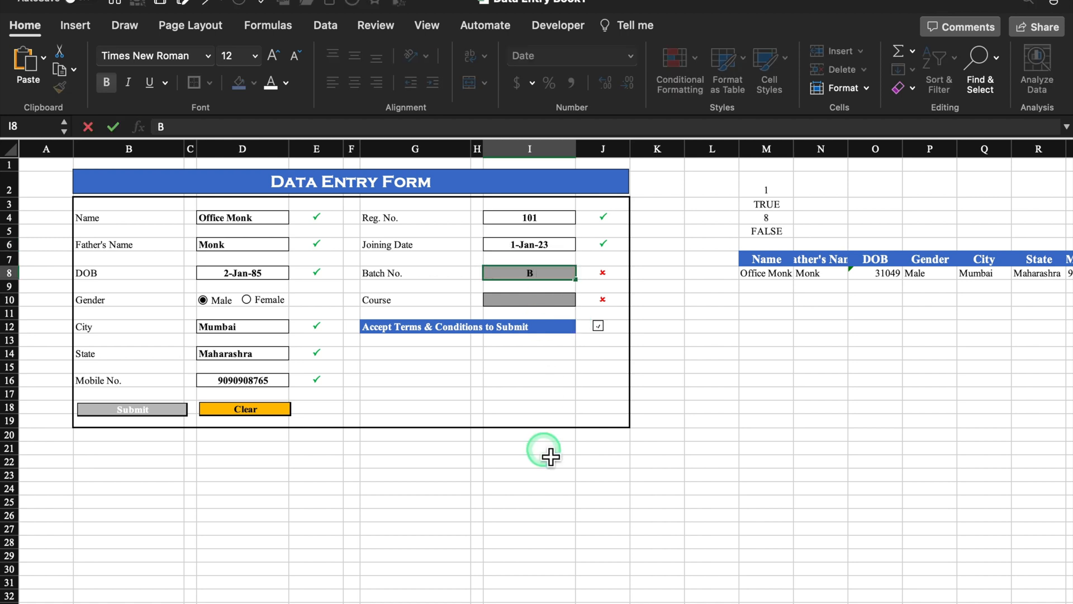
text( 45)
click(531, 300)
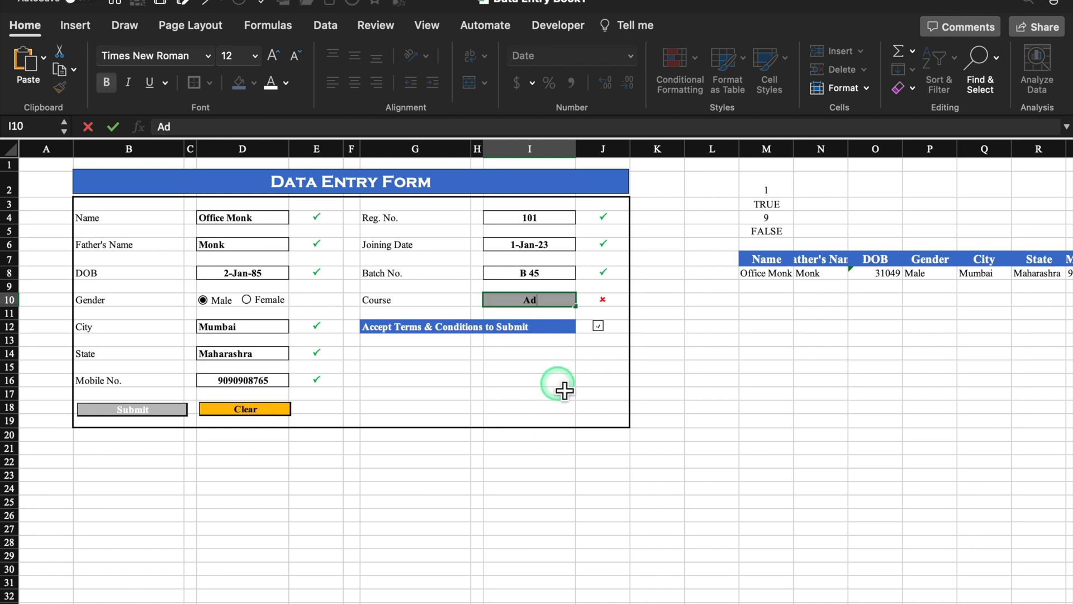
click(816, 354)
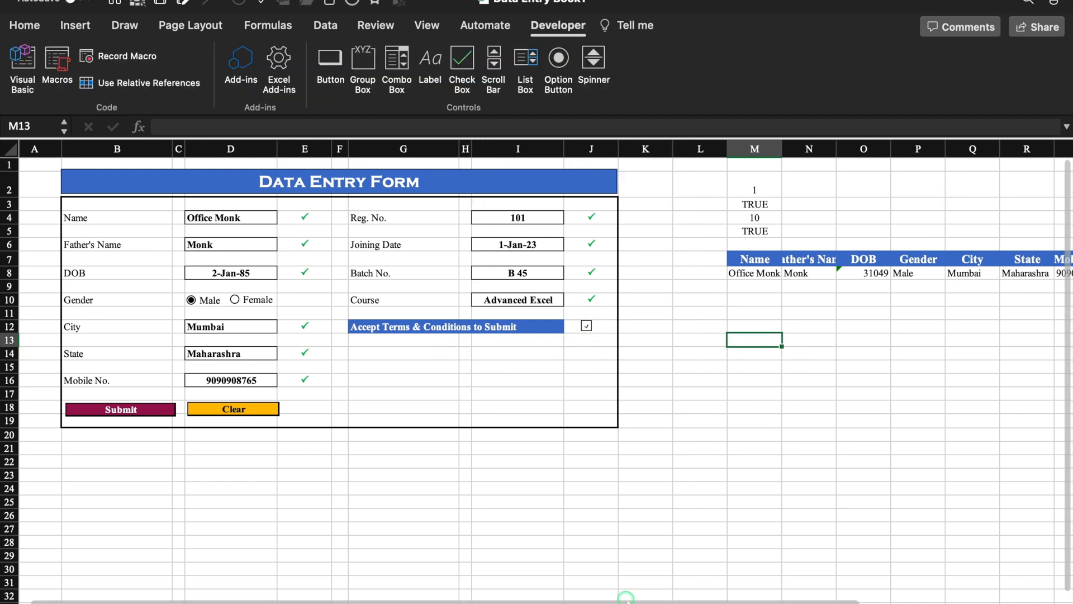
drag(627, 601, 868, 592)
- Format record-row cells O8 and U8 with the 14-Mar-12 date style
click(610, 274)
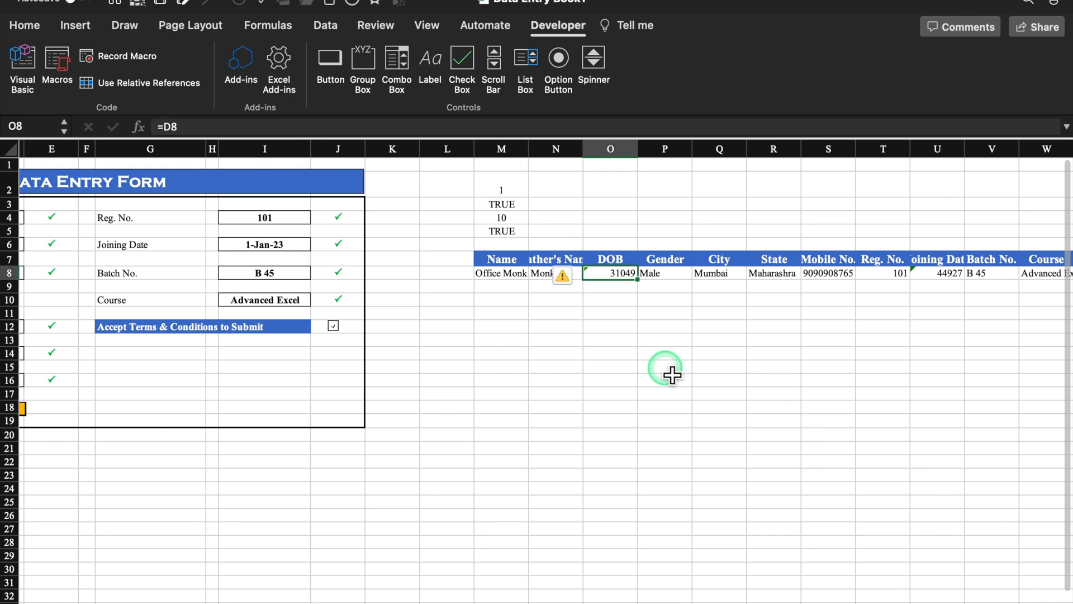
click(672, 375)
click(621, 276)
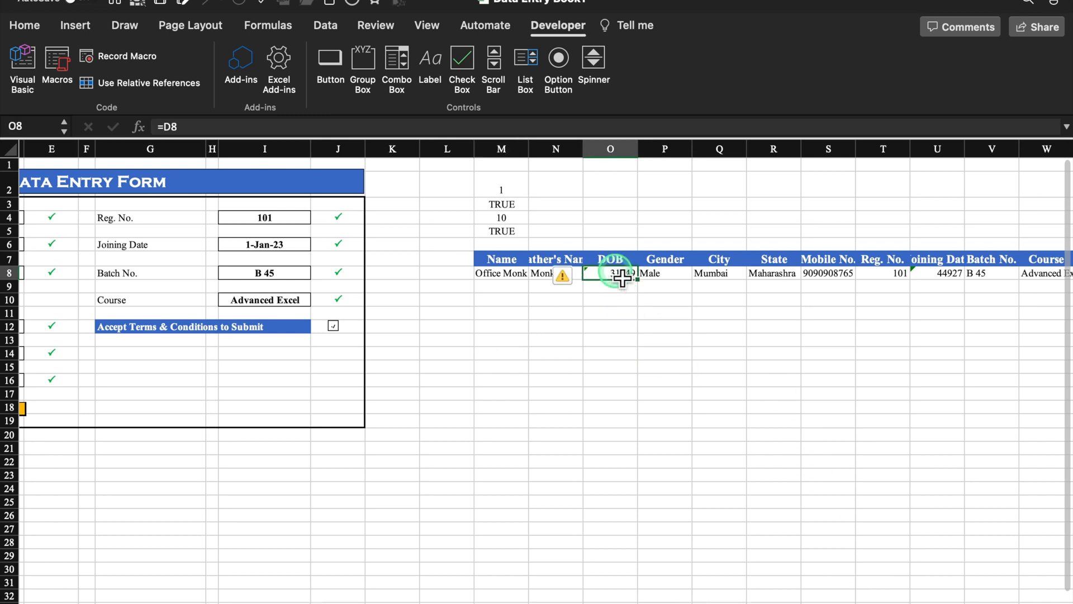
super+click(941, 277)
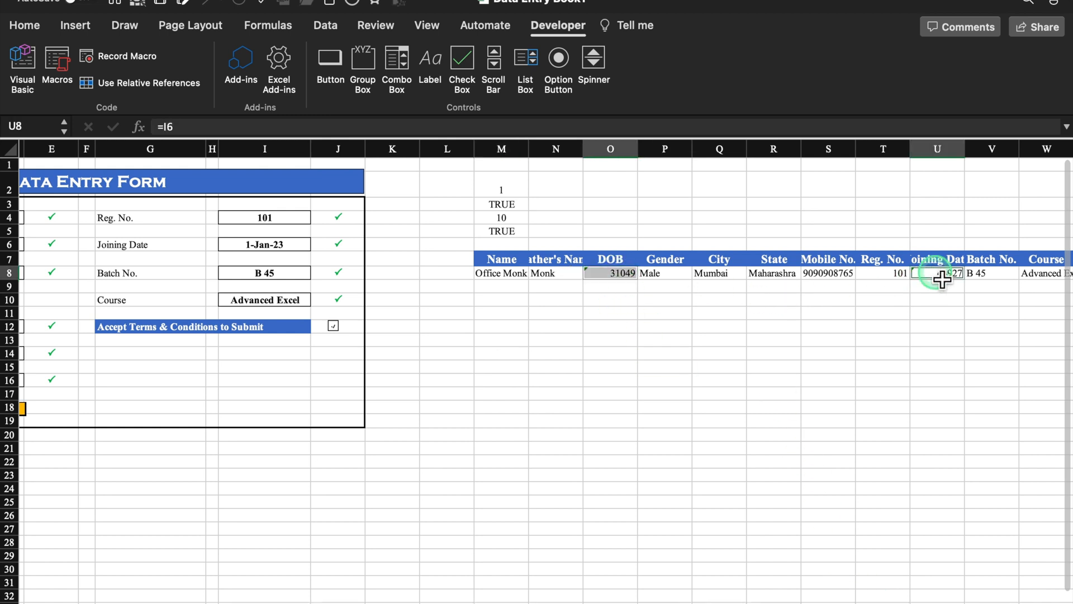
right_click(941, 277)
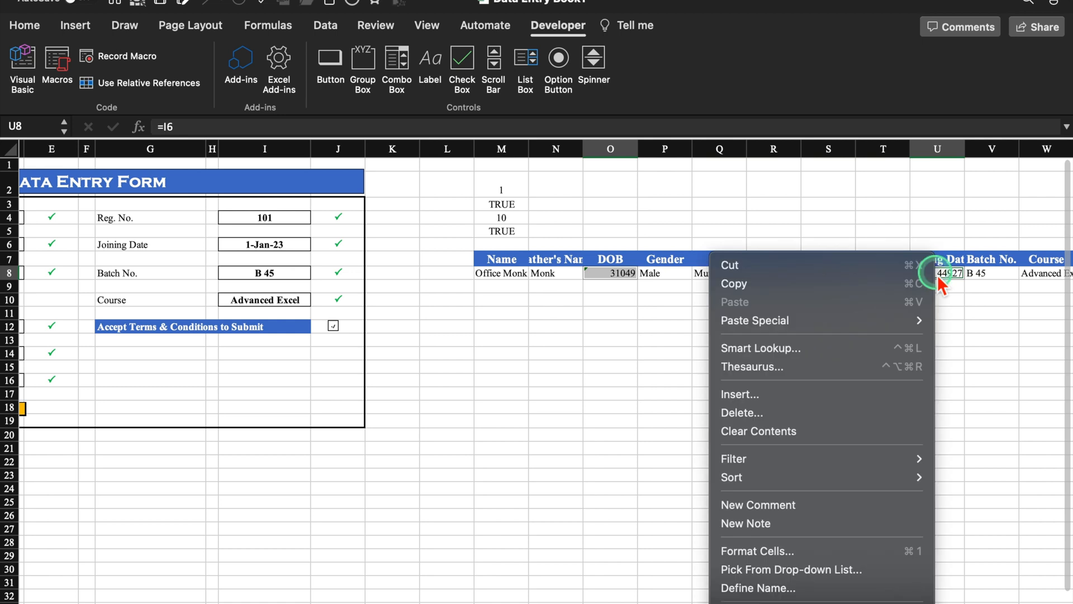
click(800, 555)
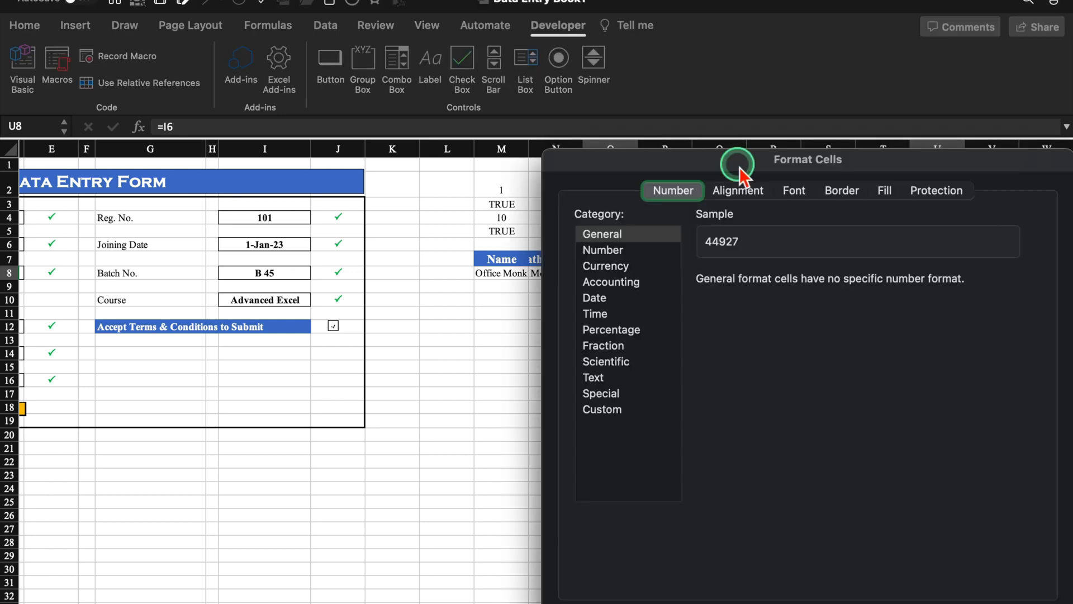
drag(757, 158, 704, 60)
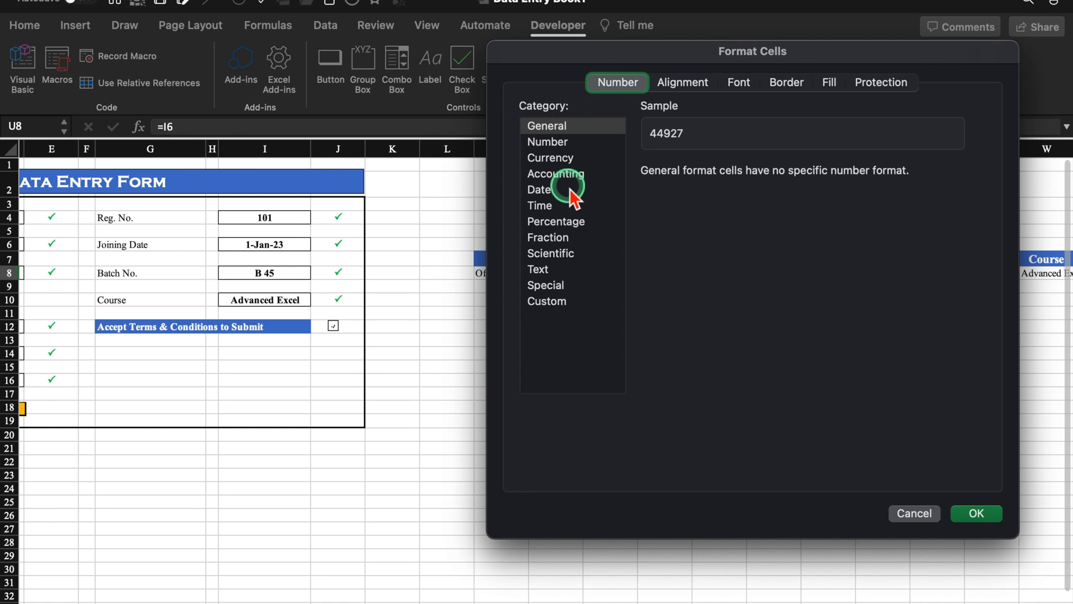
click(540, 190)
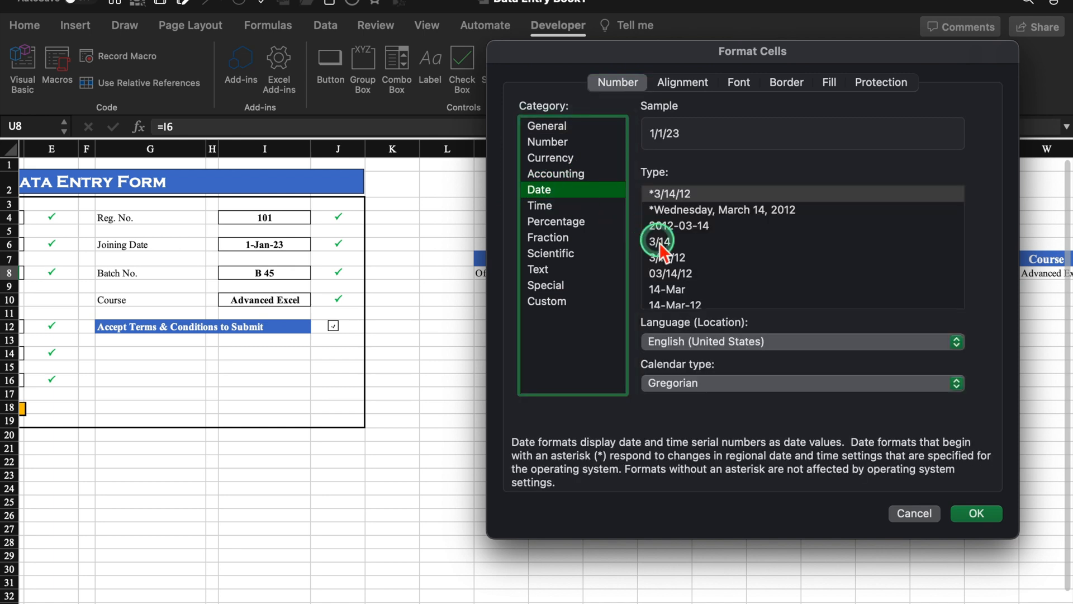
click(674, 303)
click(978, 513)
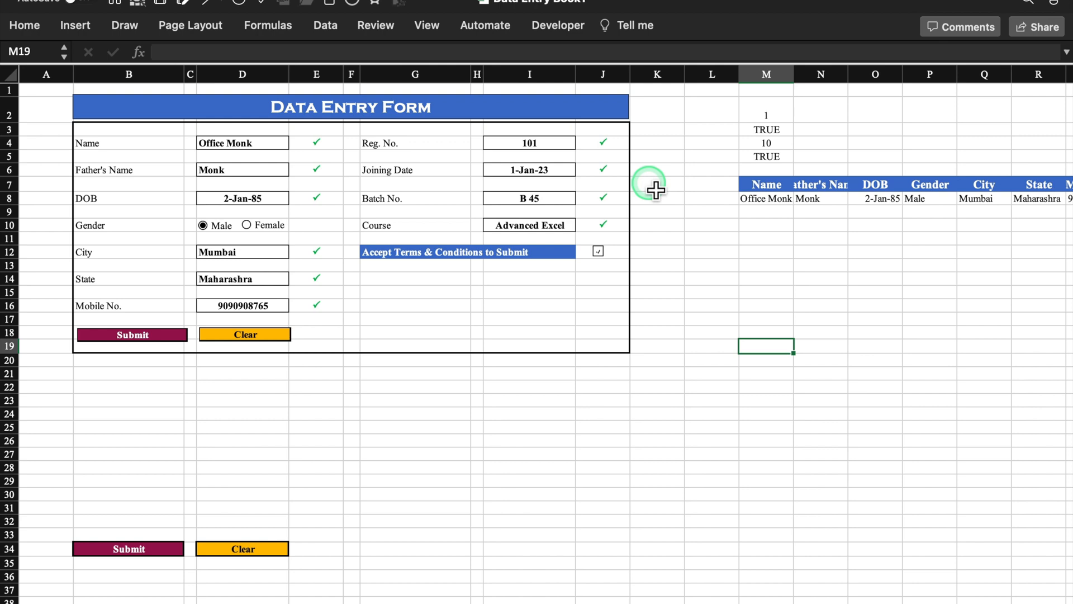
- Start recording a new macro named Submit
click(553, 28)
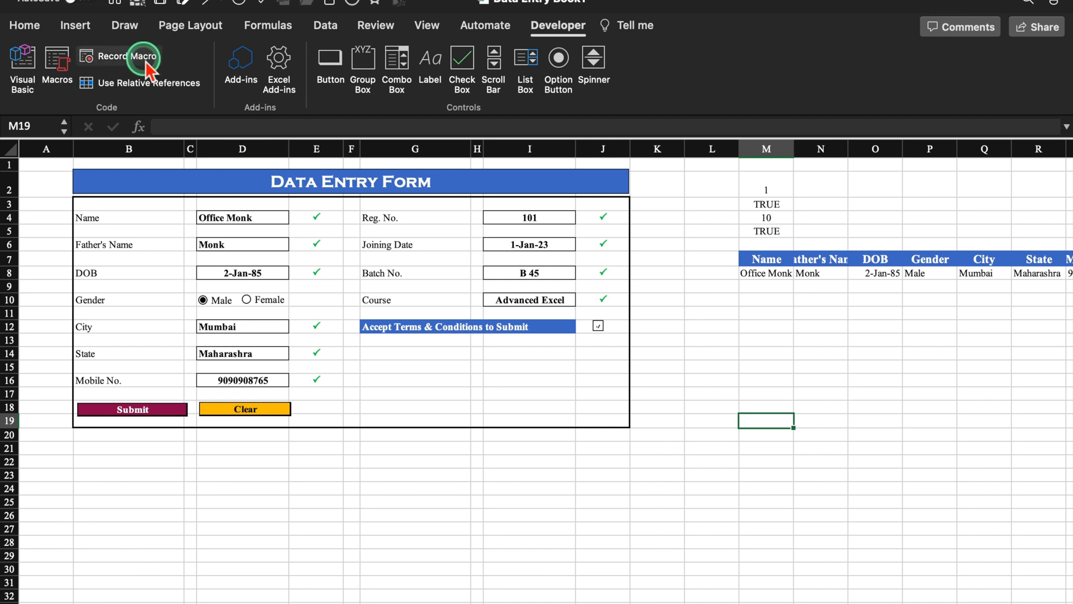
click(145, 59)
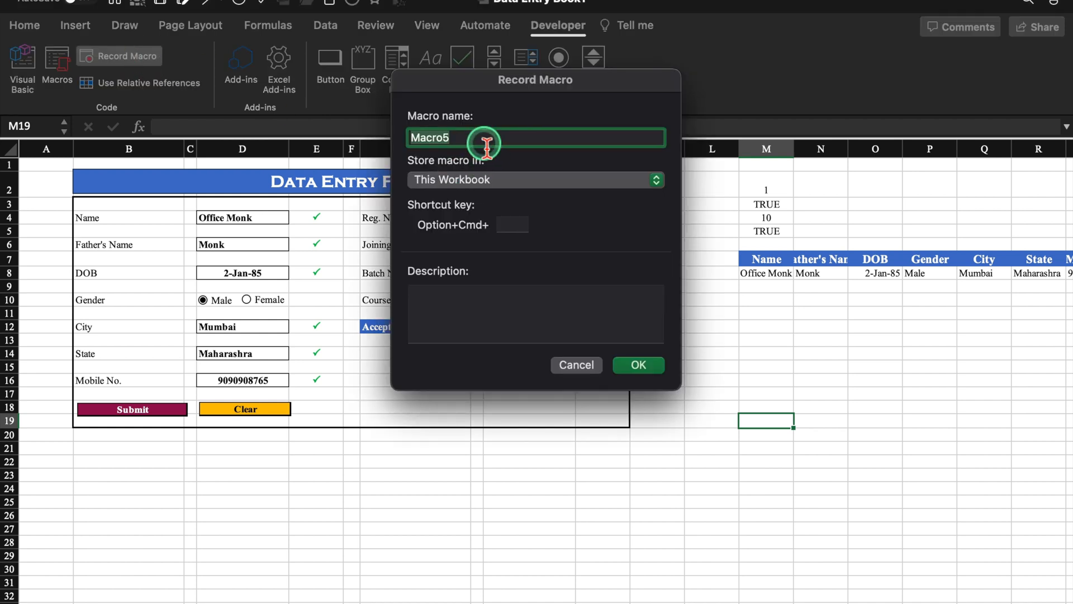
text(Submit)
click(640, 365)
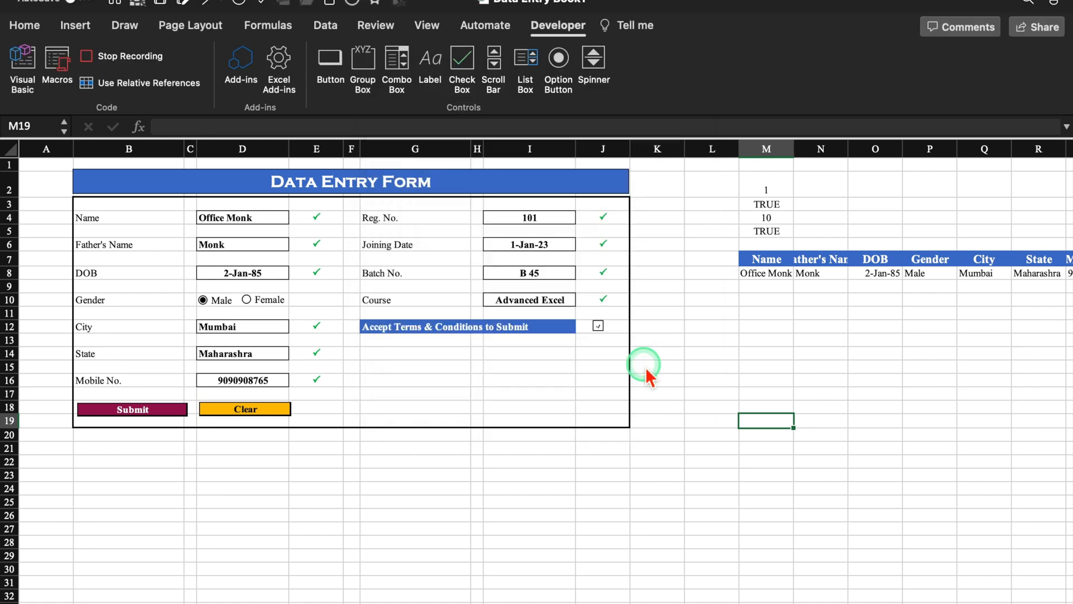
- Copy the record row M8:W8 and switch to the Data sheet
click(767, 274)
drag(777, 279, 1062, 277)
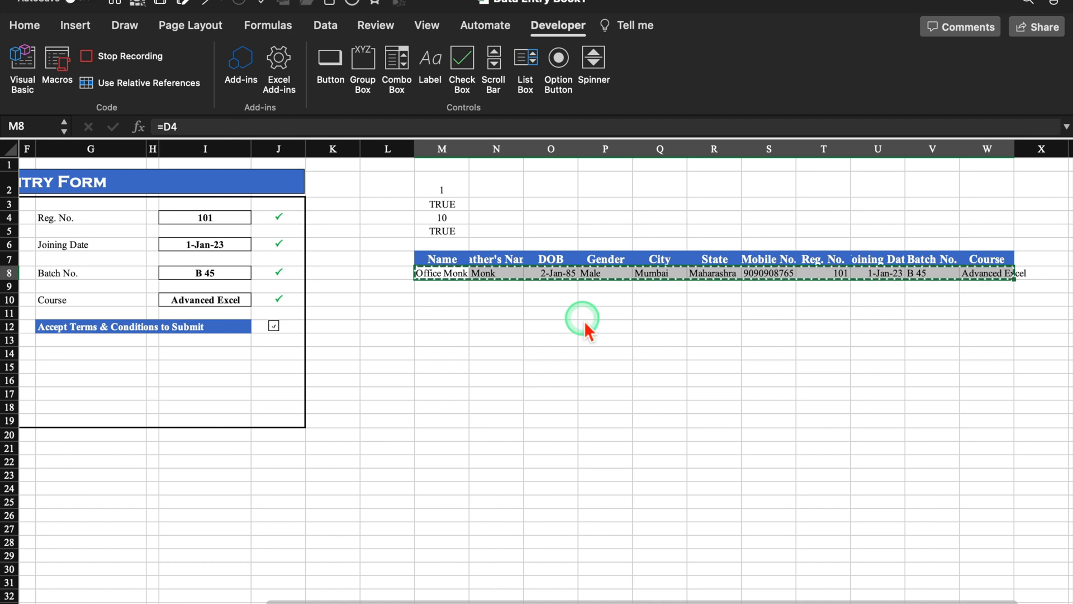
key(super+c)
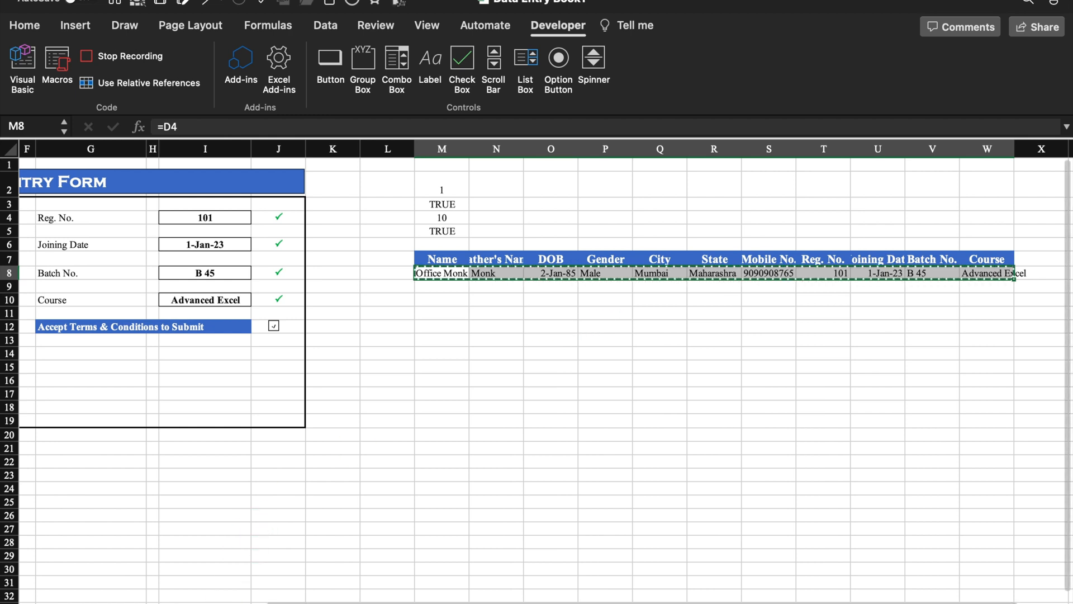
click(246, 602)
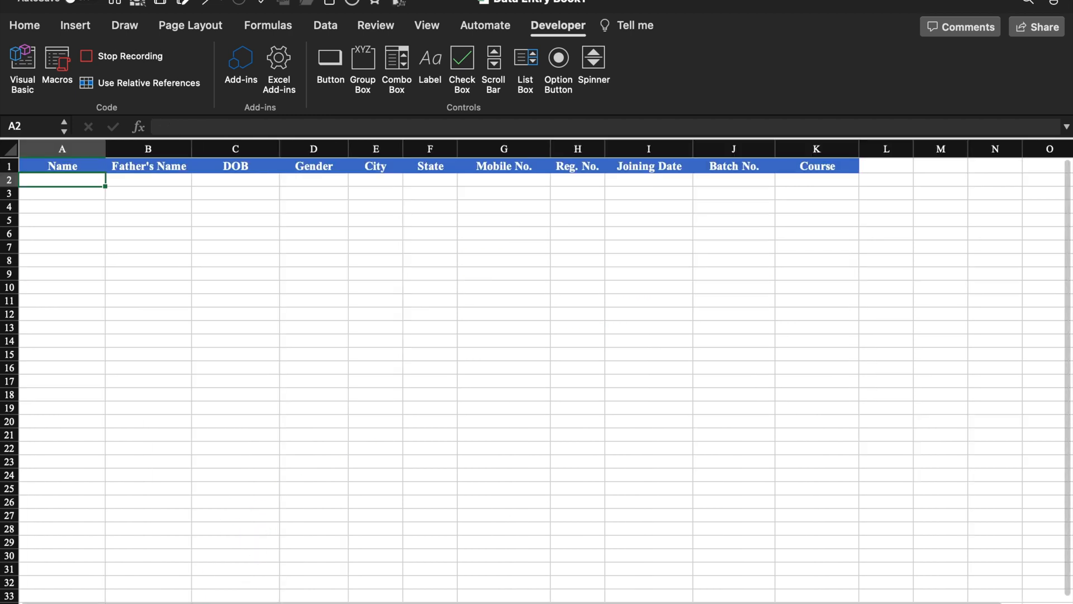
- Locate the next empty row in column A of the data sheet with relative references on
click(950, 170)
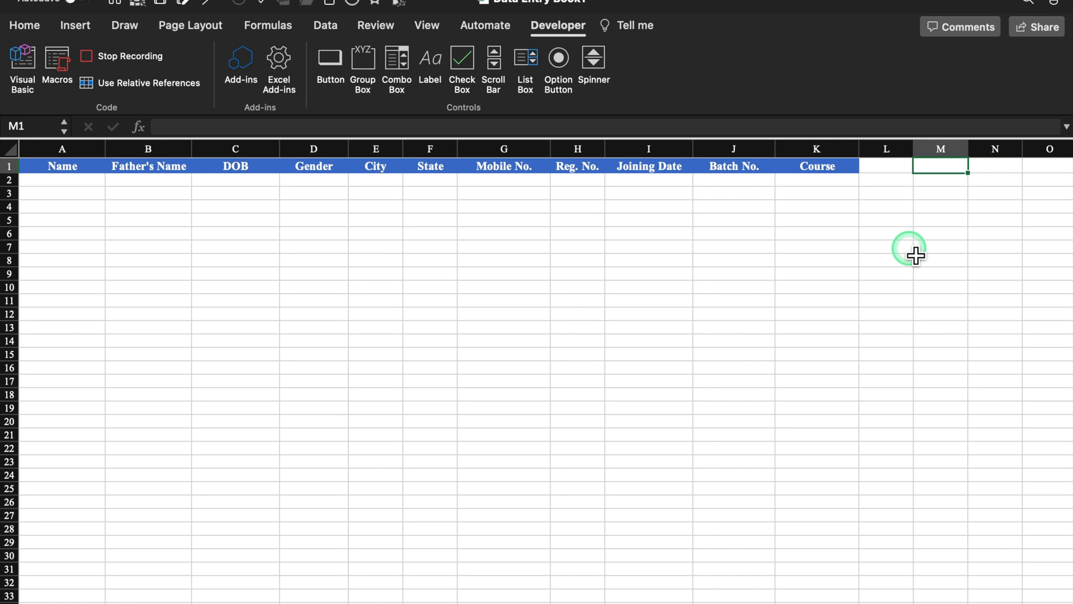
key(ctrl+Down)
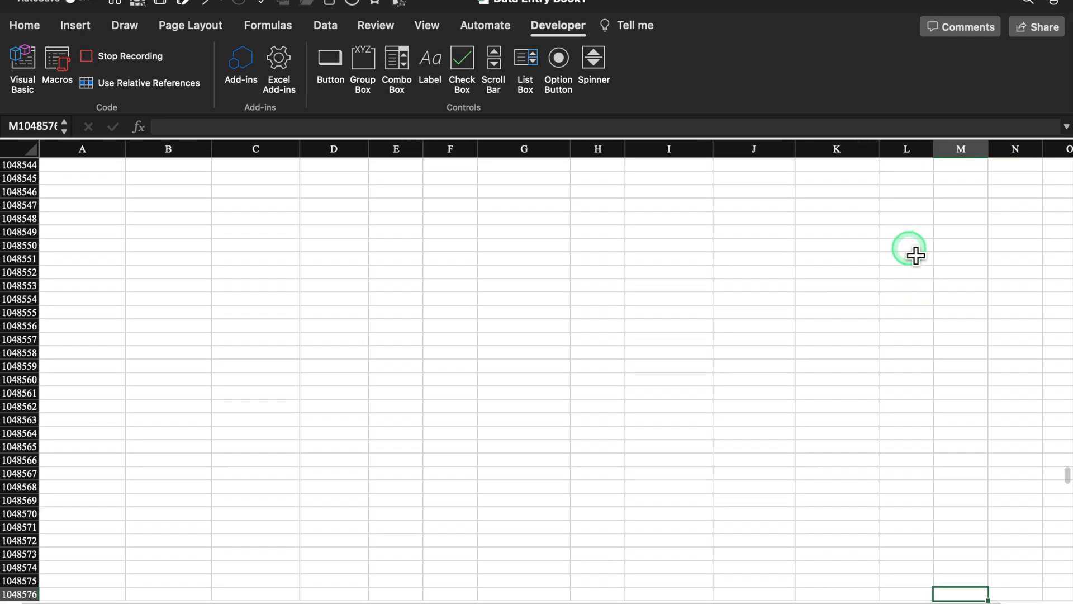
key(ctrl+Left)
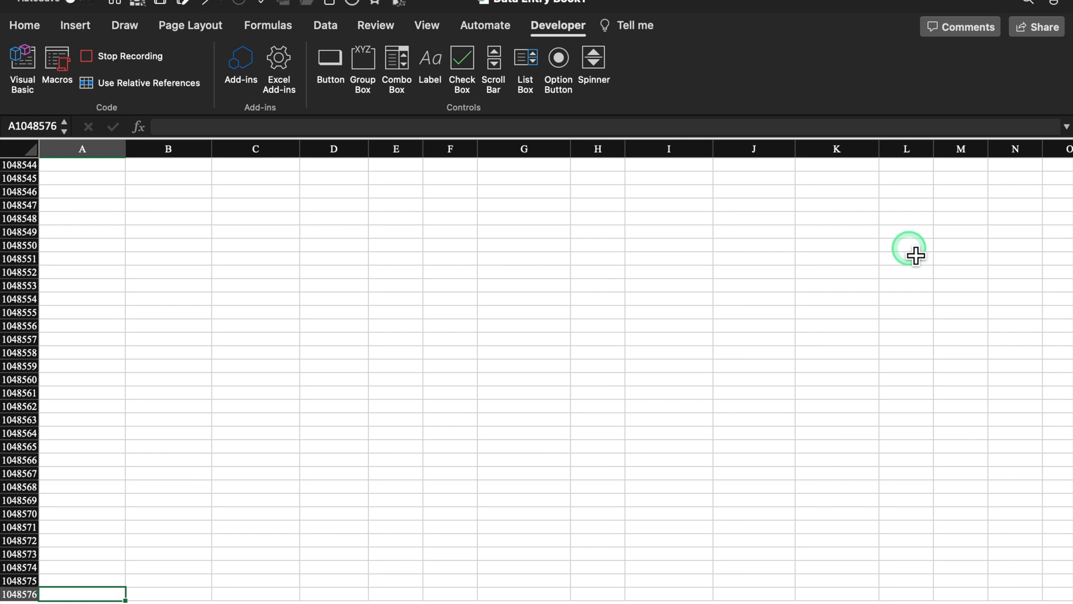
key(ctrl+Up)
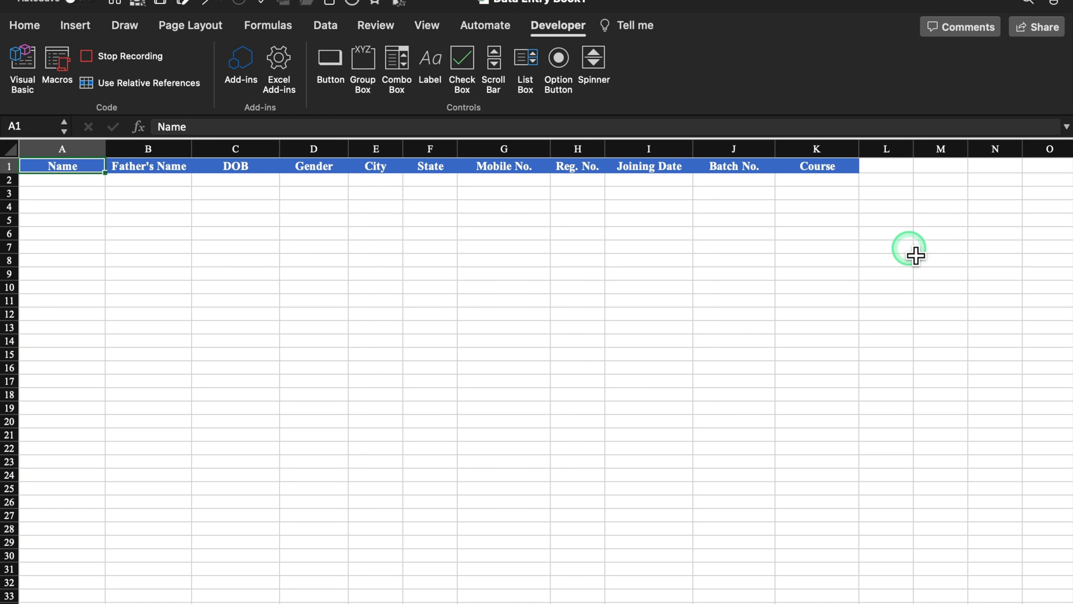
click(147, 83)
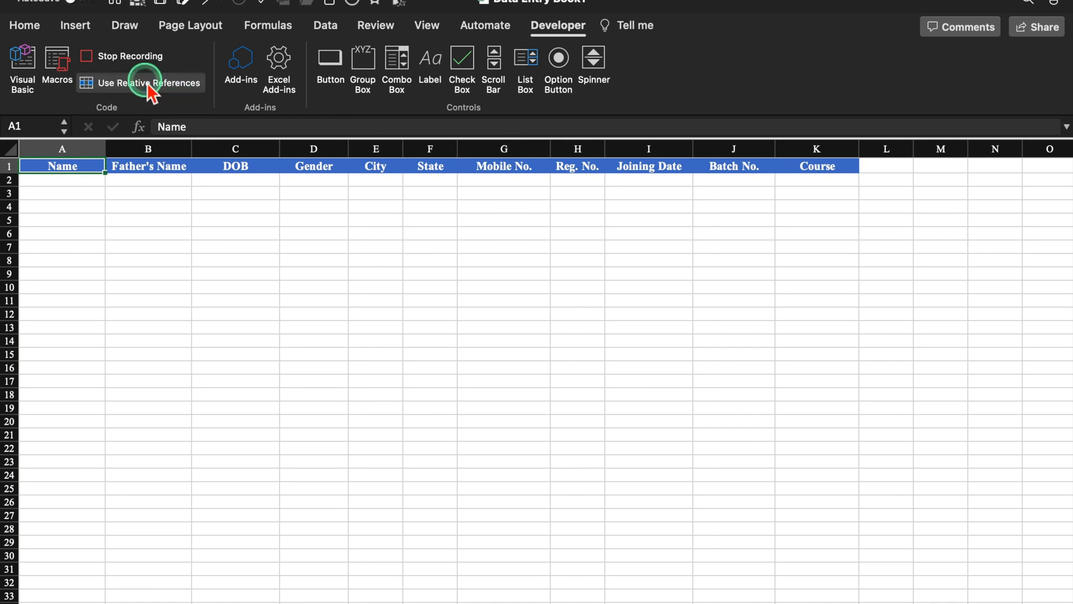
key(Down)
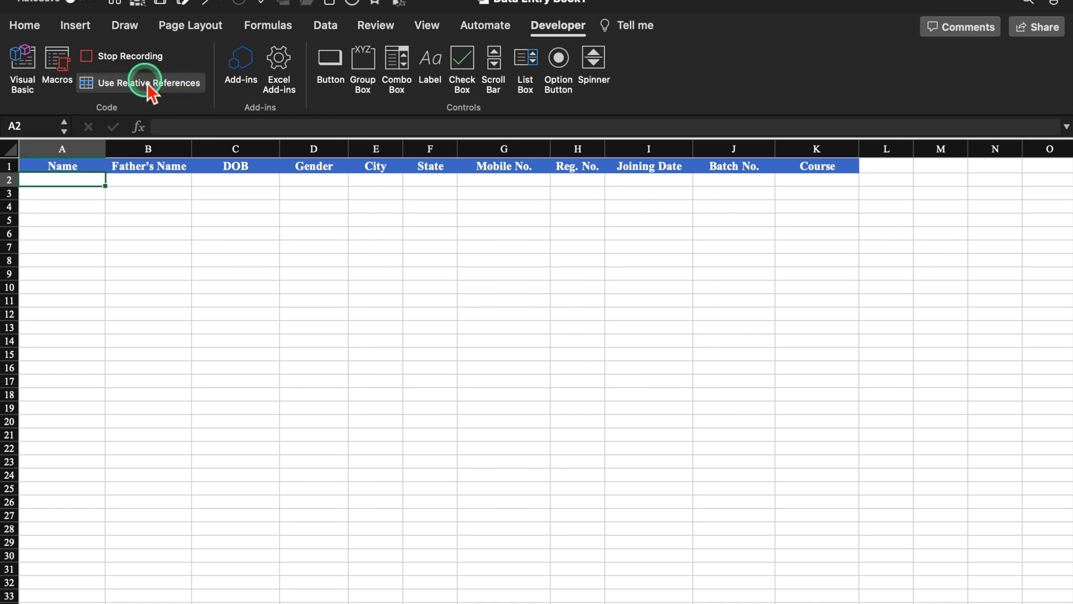
- Paste the record as values only into row 2 and give it All Borders
right_click(88, 178)
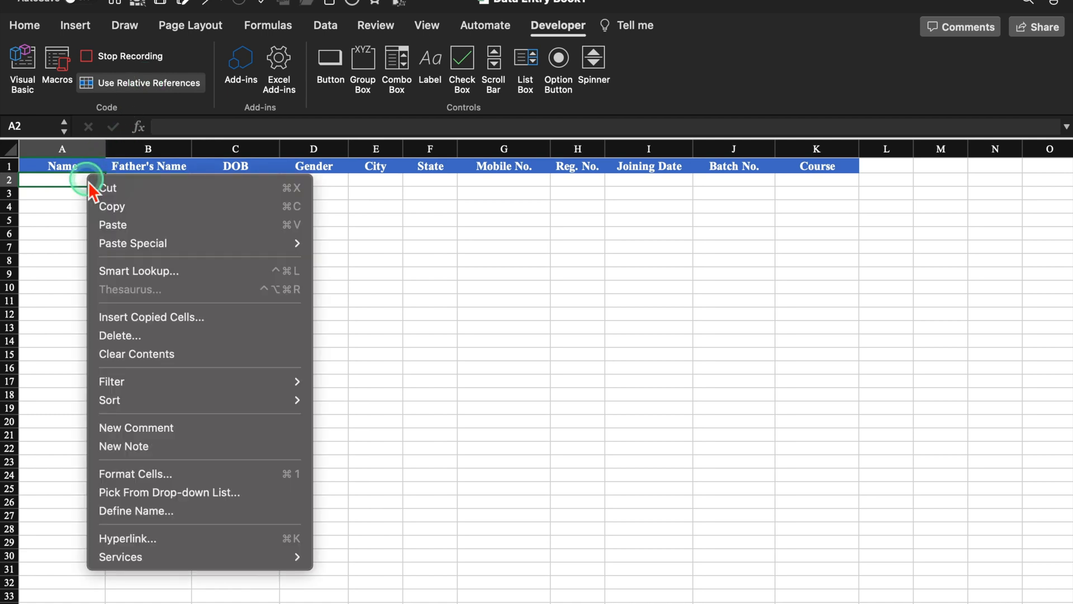
mouse_move(190, 246)
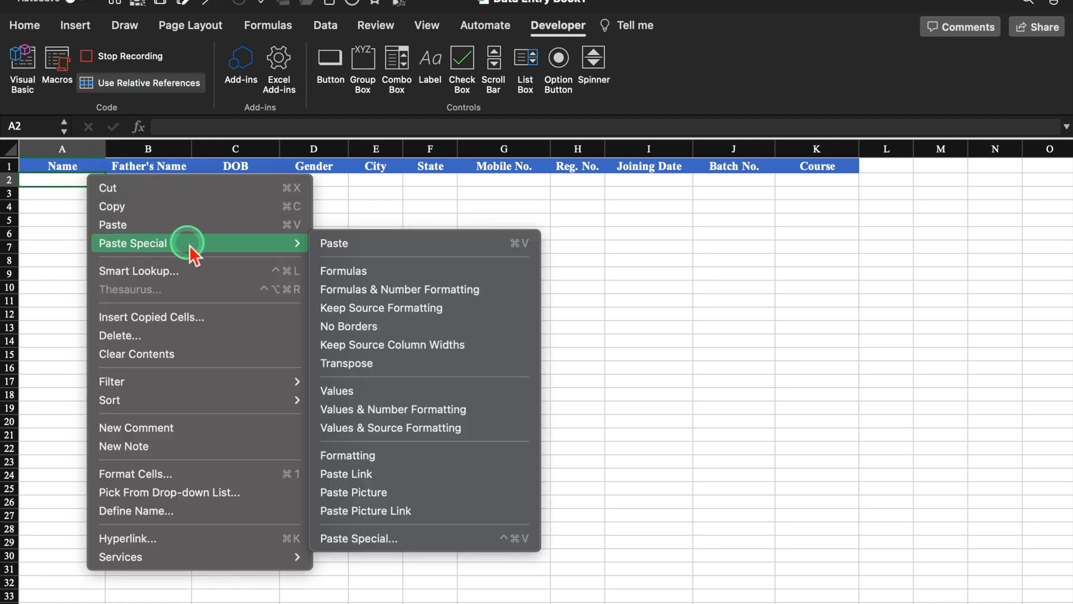
click(401, 540)
drag(460, 307, 496, 182)
click(296, 275)
click(309, 276)
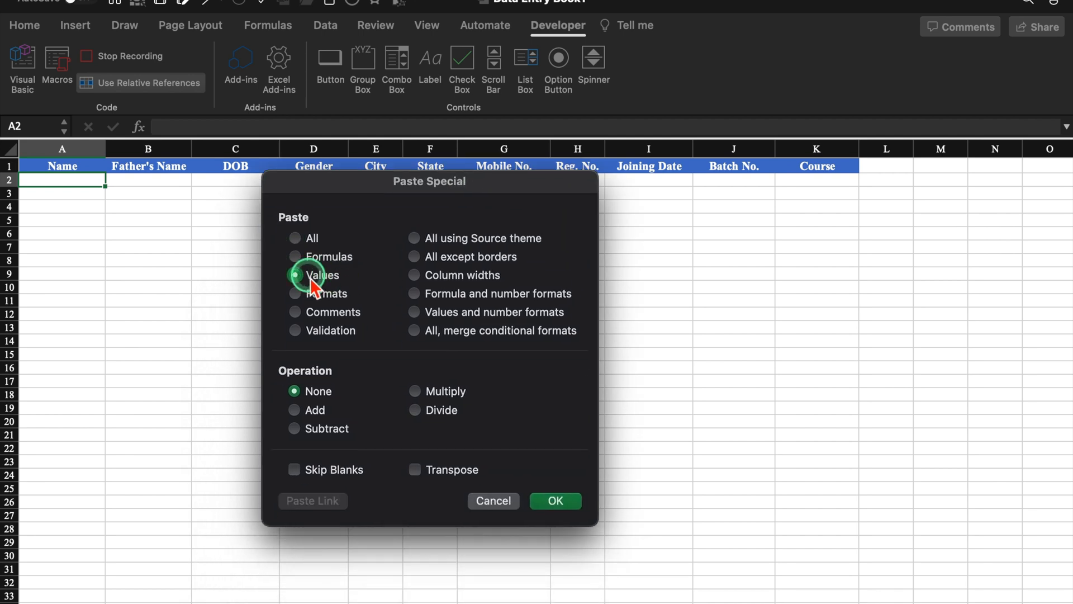
click(556, 501)
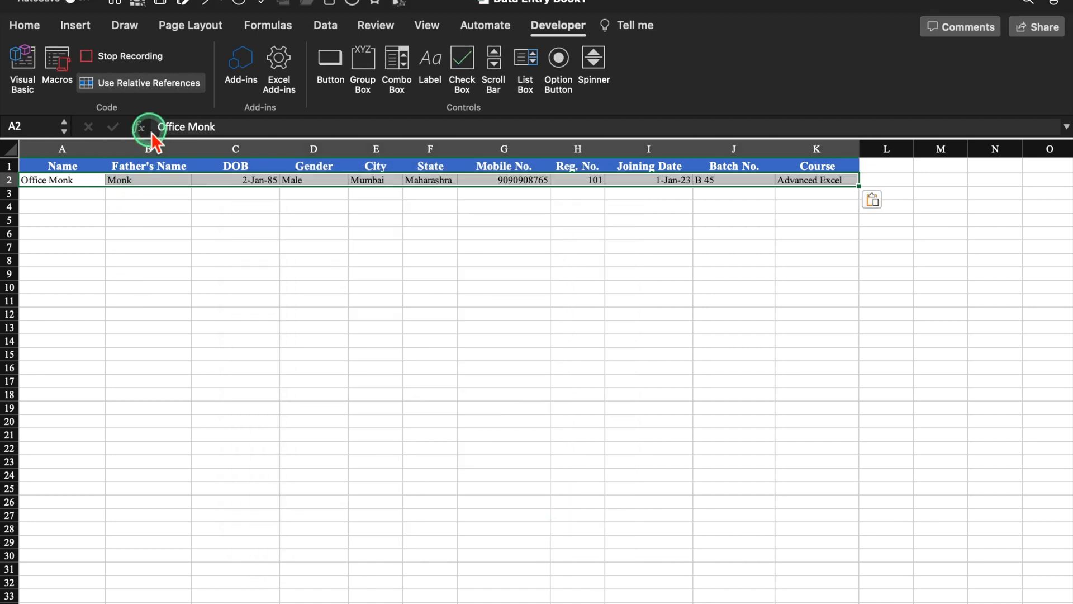
click(134, 85)
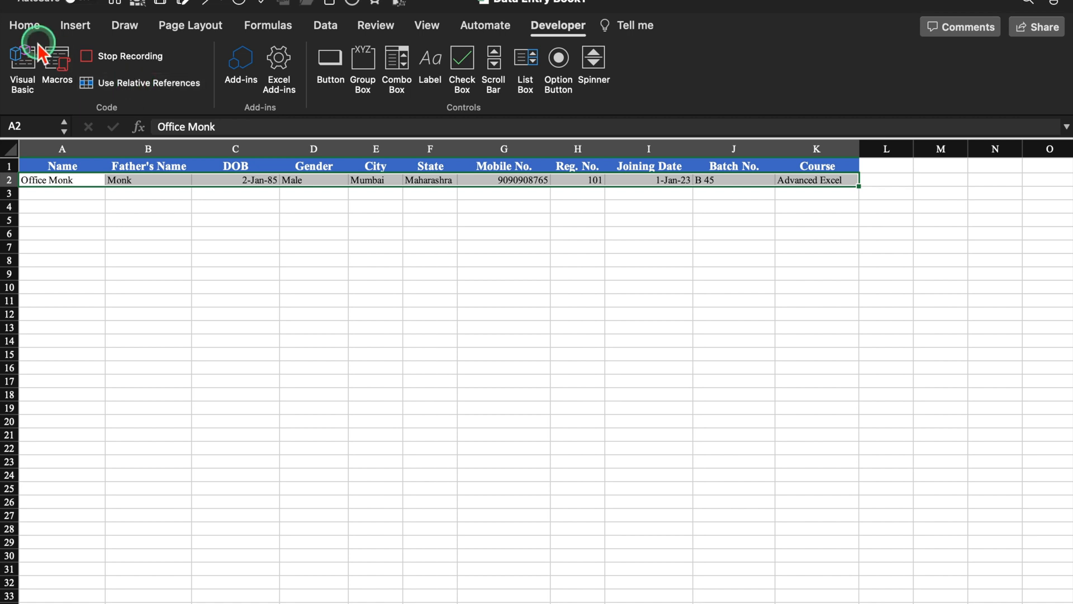
click(25, 25)
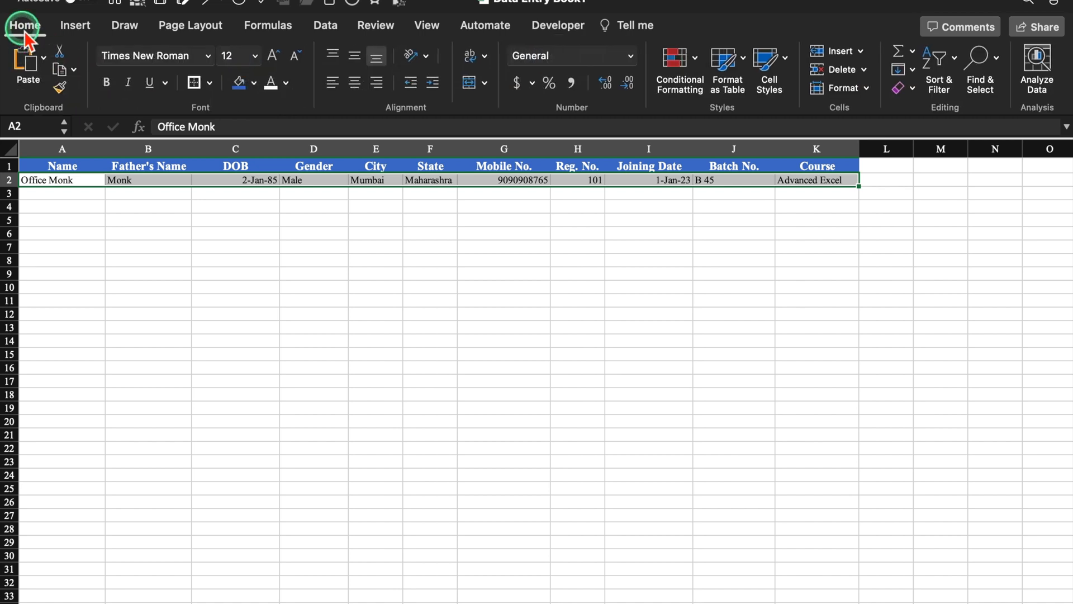
click(210, 84)
click(259, 235)
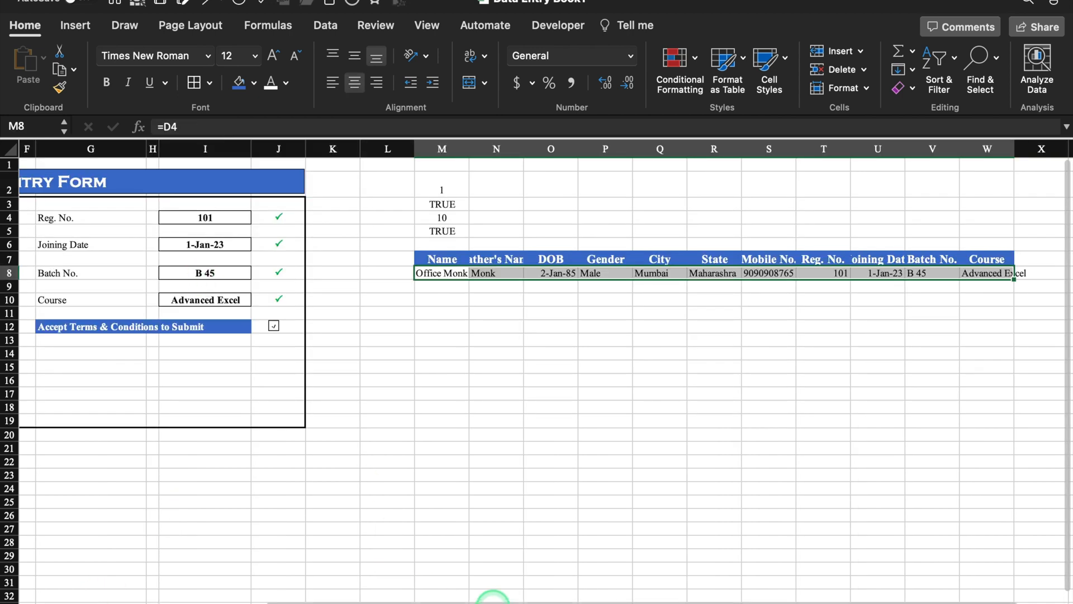
- Clear the form's Name–DOB, City–Mobile and Reg. No.–Course entries, then stop the Submit macro recording
scroll(493, 596, left, 6)
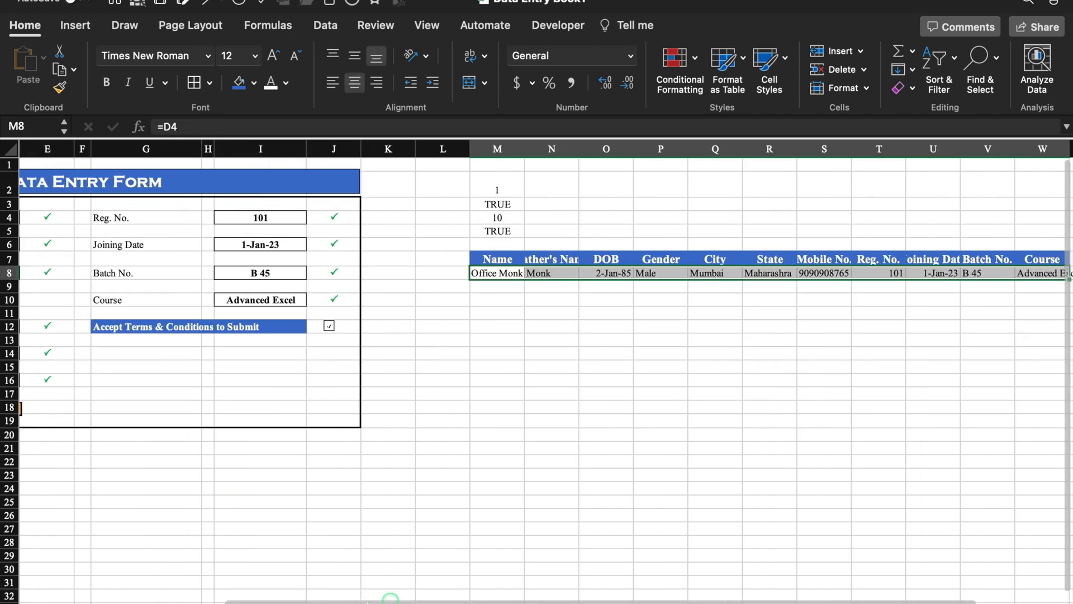
drag(250, 224, 252, 278)
key(Delete)
drag(246, 326, 267, 381)
key(Delete)
drag(528, 218, 555, 299)
key(Delete)
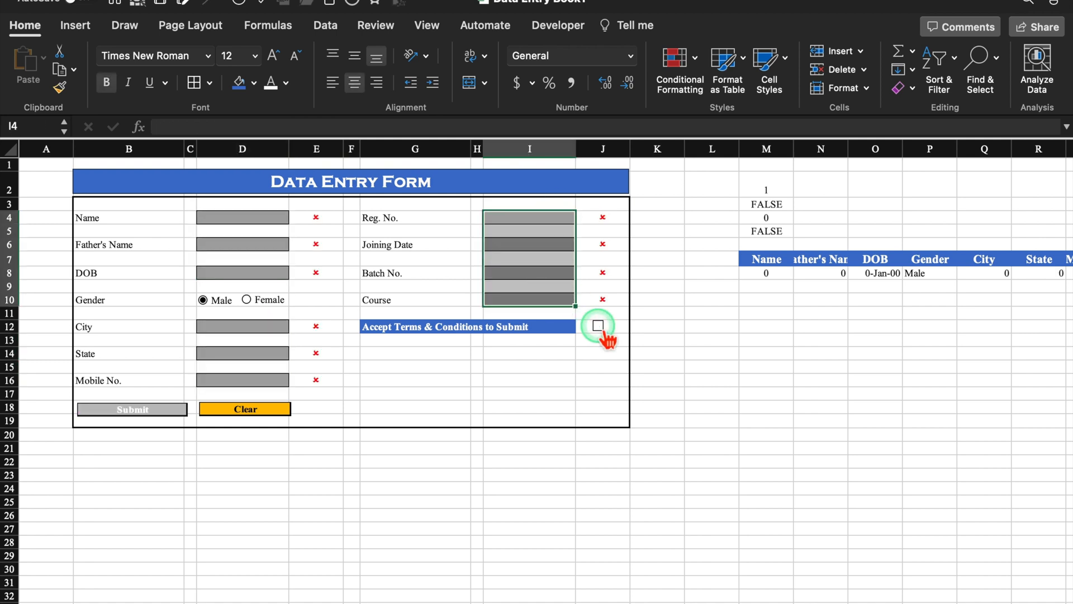
click(271, 220)
click(537, 28)
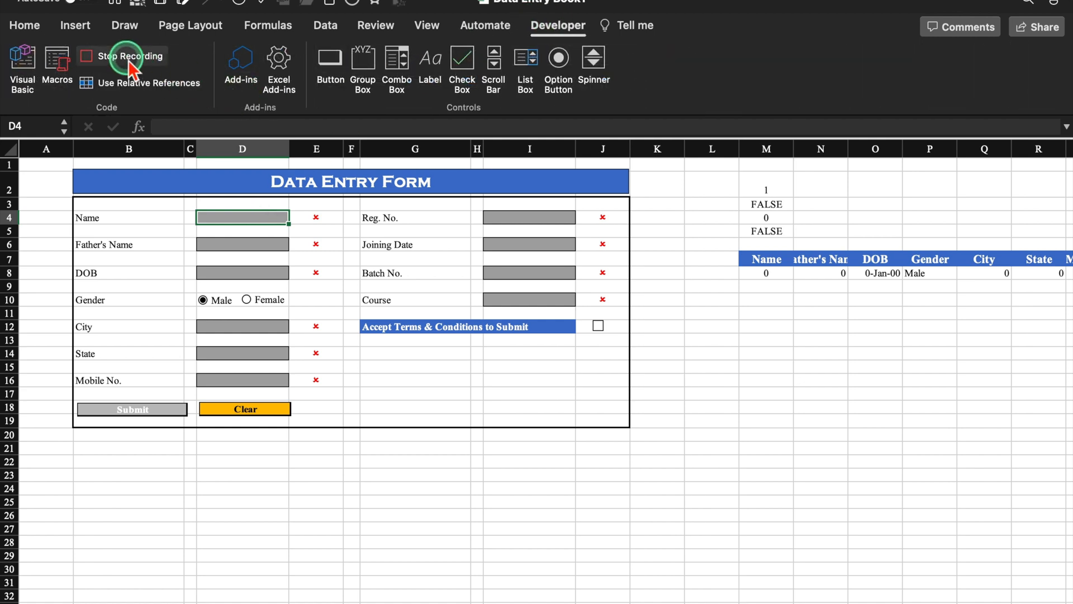
click(132, 58)
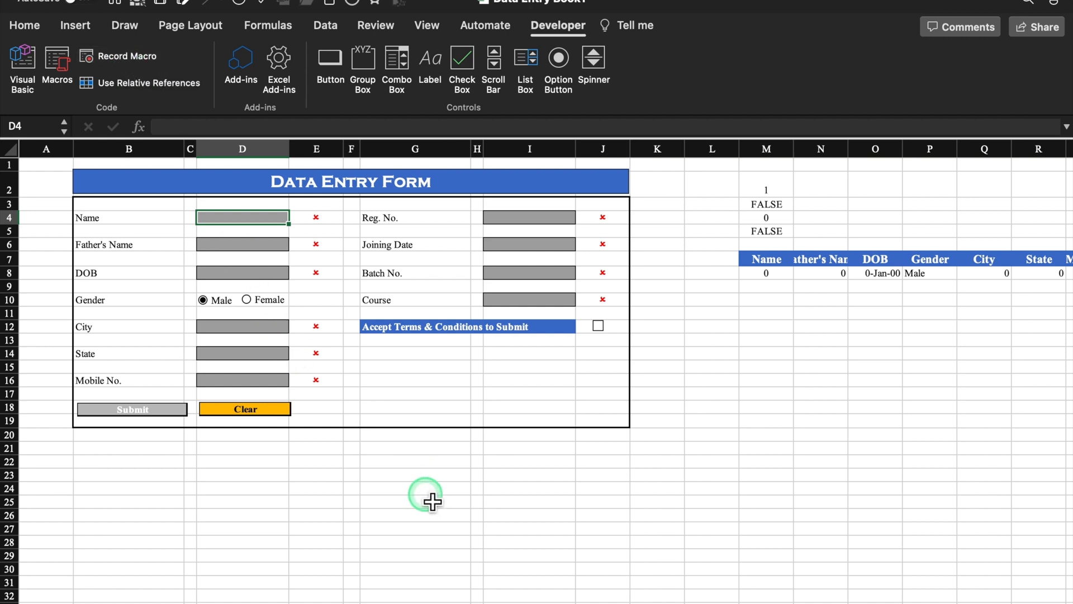
- Shrink spacer rows 5, 7, 9, 11, 13 and 15 and narrow column A to 3.67
click(538, 503)
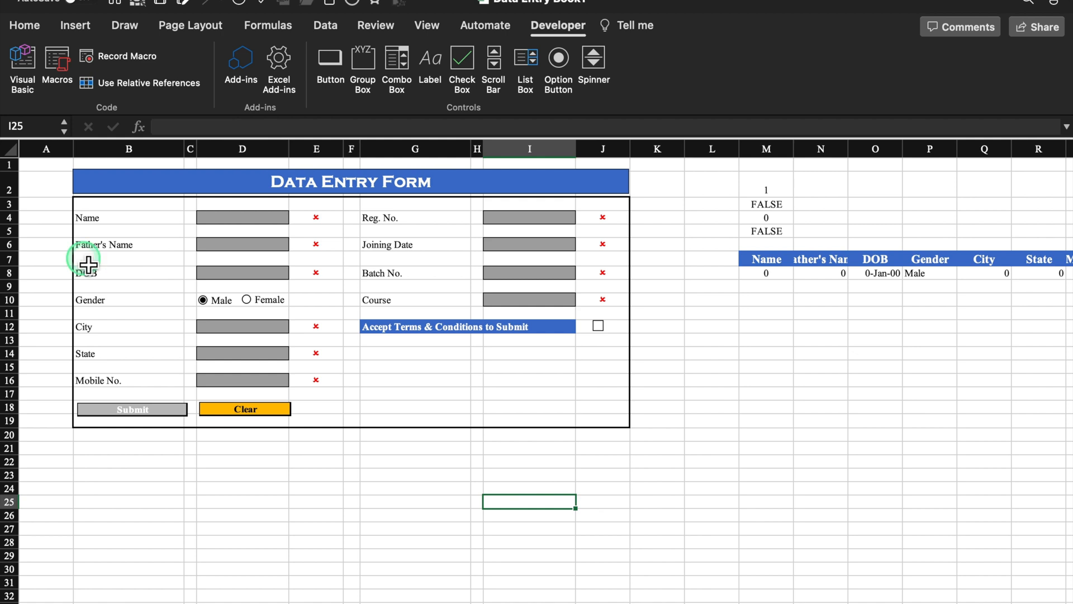
scroll(17, 237, up, 3)
click(12, 249)
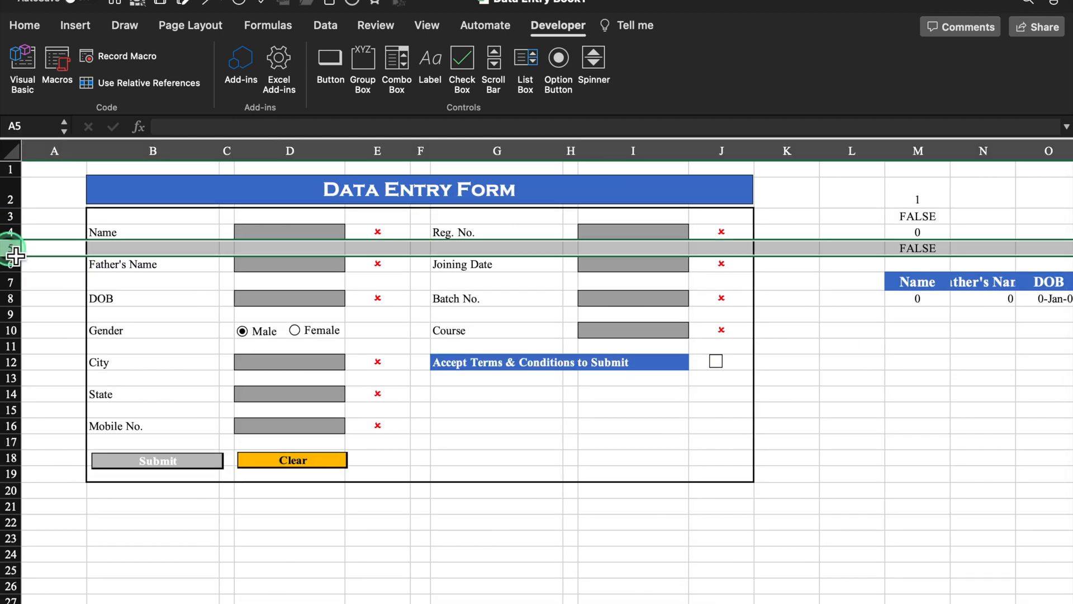
super+click(11, 282)
super+click(11, 314)
super+click(11, 346)
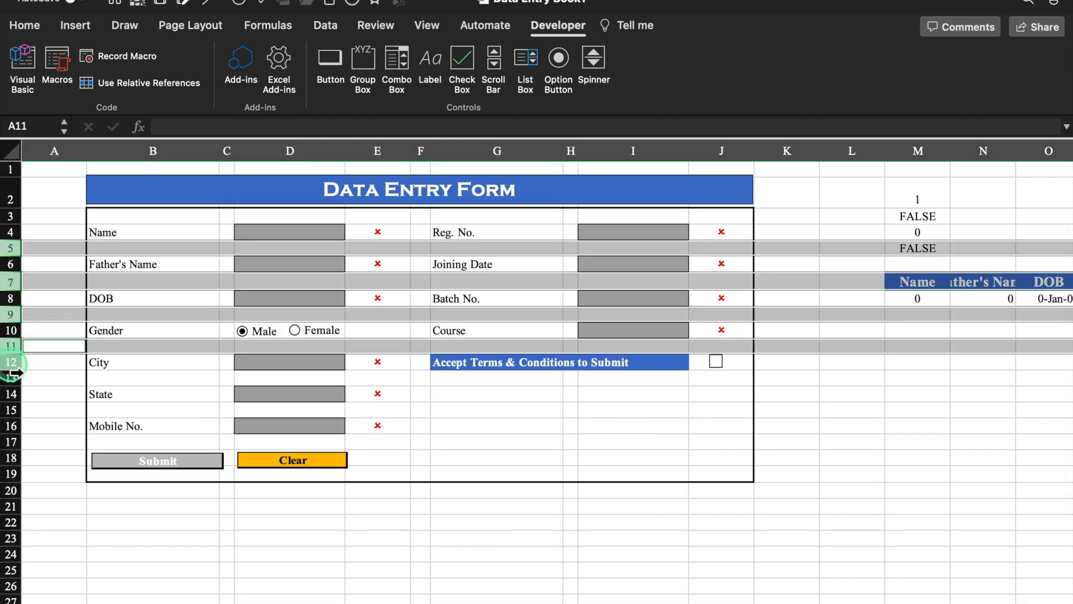
super+click(11, 378)
super+click(12, 410)
drag(12, 425, 11, 408)
click(378, 510)
drag(87, 152, 58, 160)
- Turn off the sheet gridlines
click(414, 27)
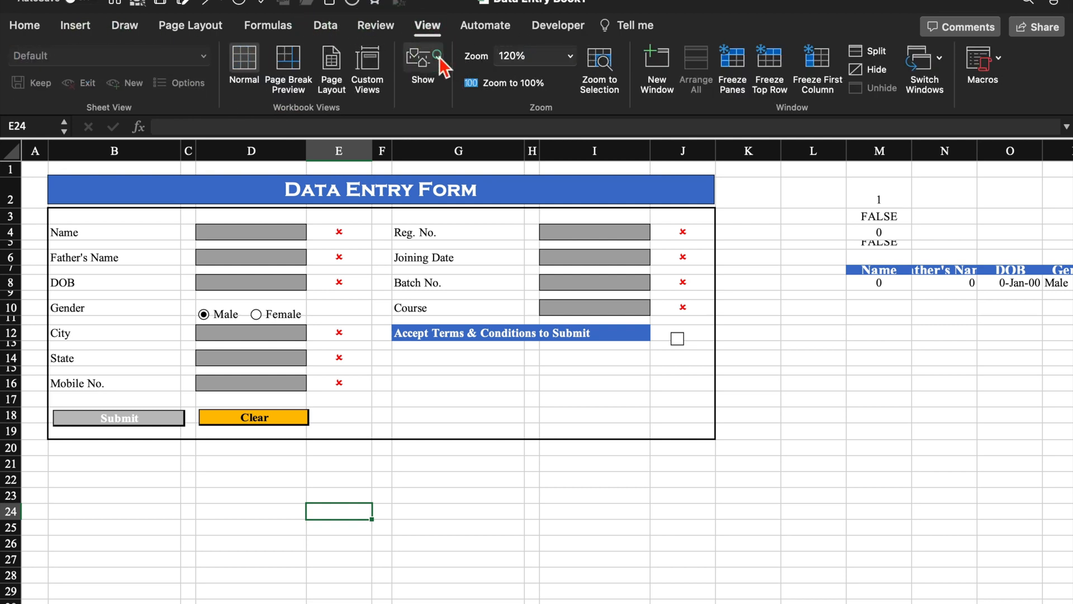
click(439, 61)
click(366, 134)
click(293, 425)
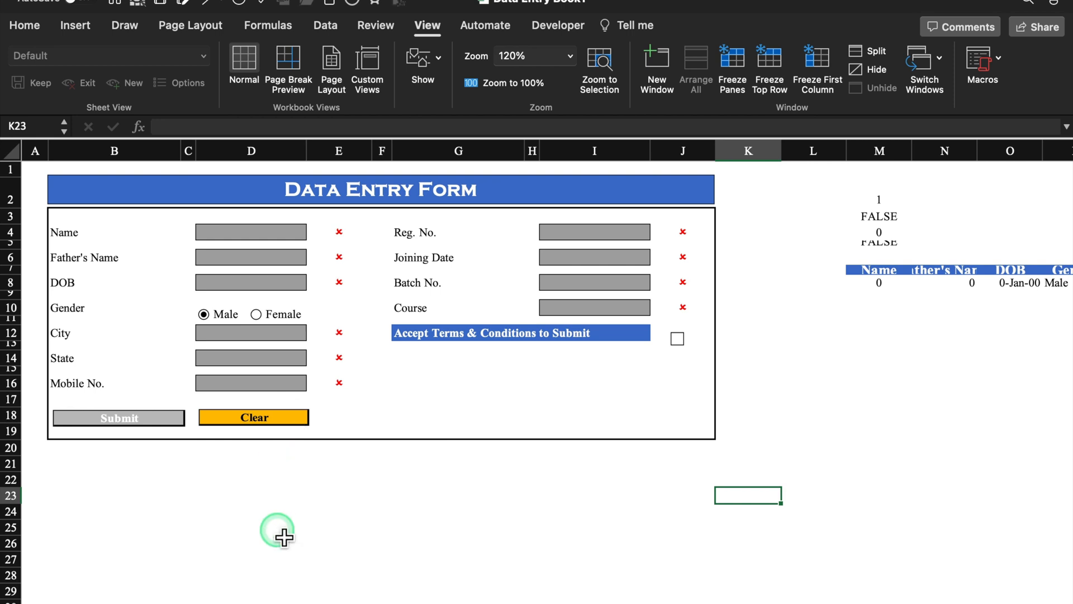
- Enter the student's name, father's name, DOB 1/2/2023, Male, Mumbai, Maharashtra and a mobile number
click(281, 237)
text(Office)
click(248, 259)
text(Monk)
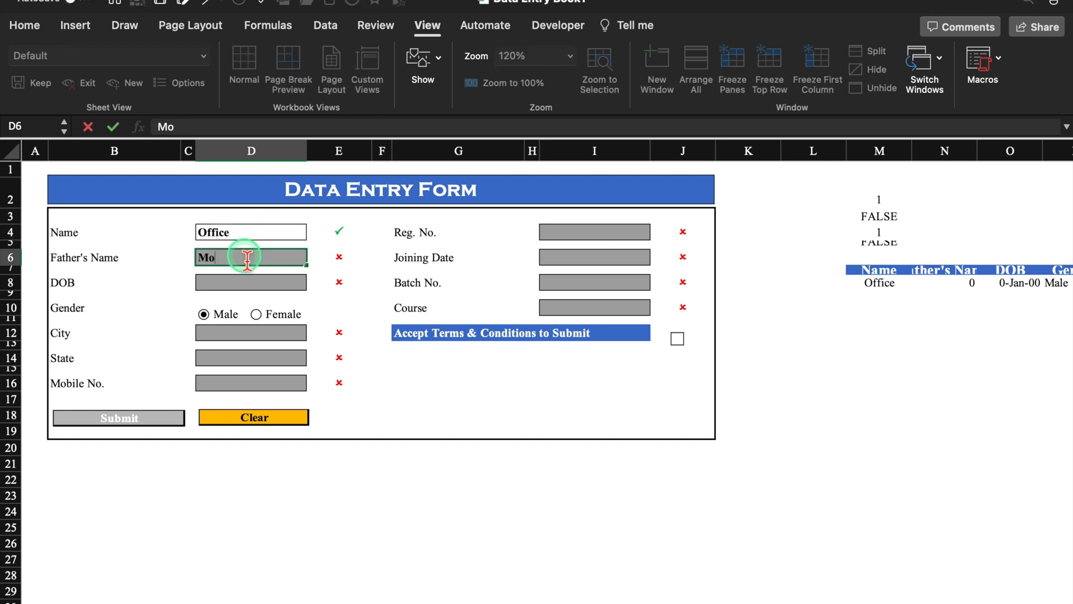
click(253, 285)
text(1/2/2023)
click(258, 315)
click(273, 339)
text(Mumbai)
click(203, 314)
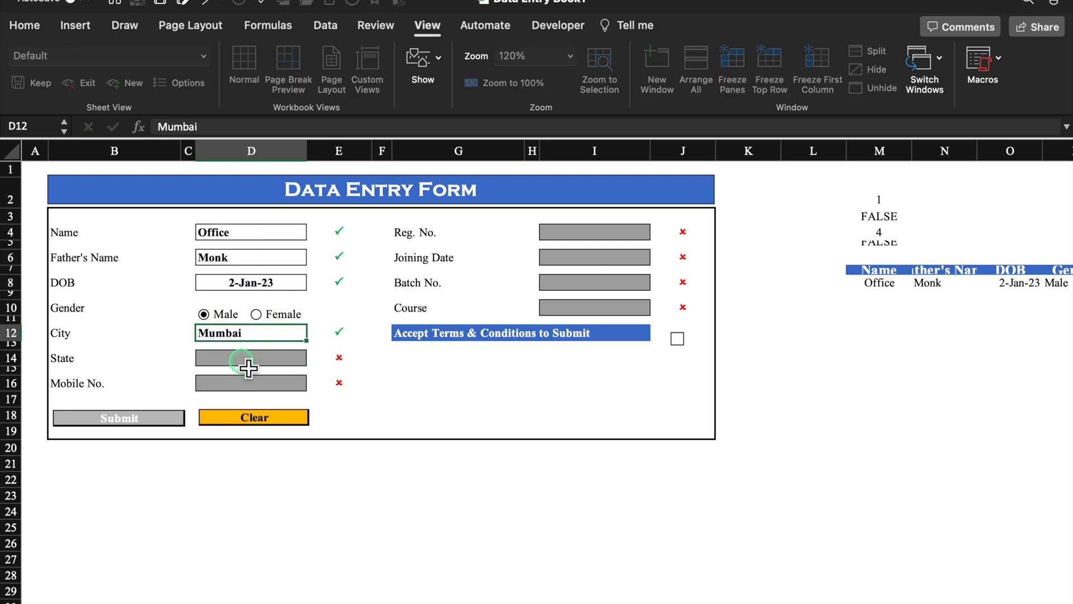
click(254, 356)
text(Maharashtra)
click(268, 383)
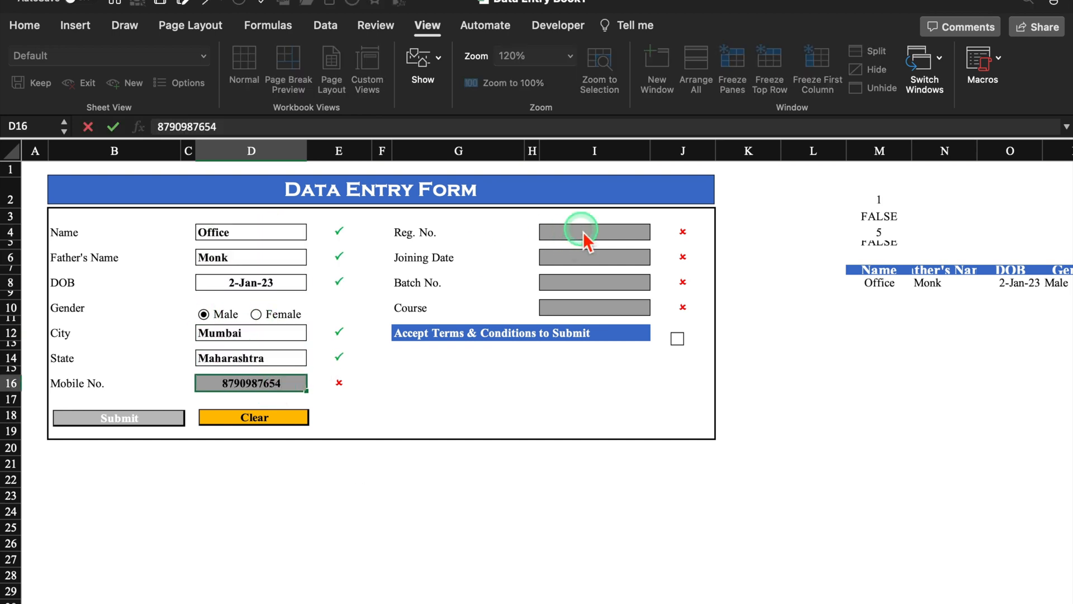
- Enter Reg. No. 102, joining date 1/2/2023, batch B 45, course Excel, and accept the terms
click(582, 234)
text(102)
click(621, 261)
text(1/2/2023)
click(597, 283)
text(B 45)
click(597, 307)
text(Excel)
click(678, 339)
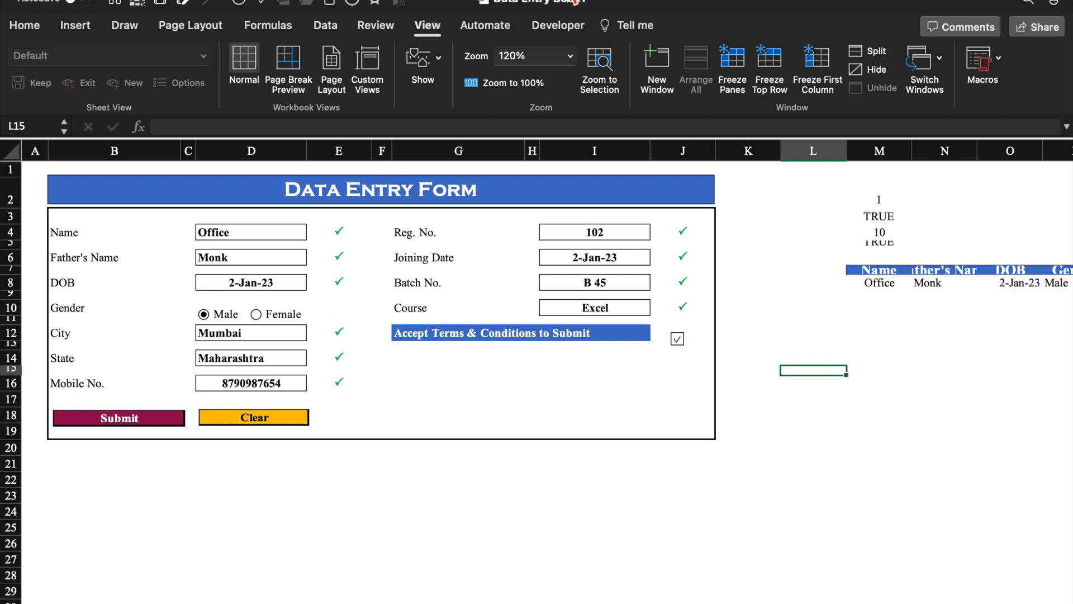
click(575, 31)
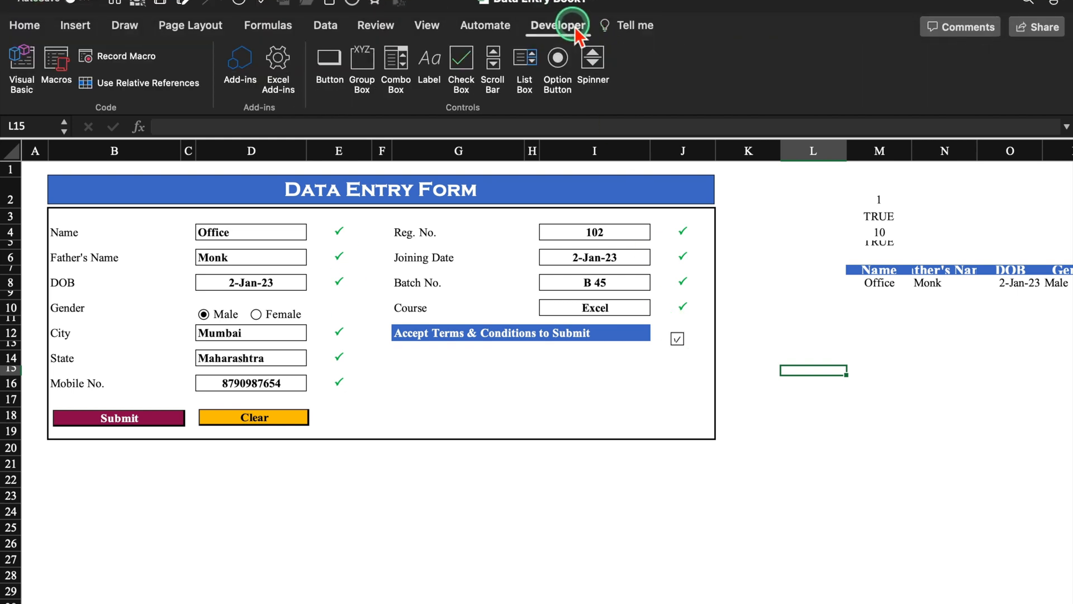
- Start recording a new macro named Clear
click(140, 57)
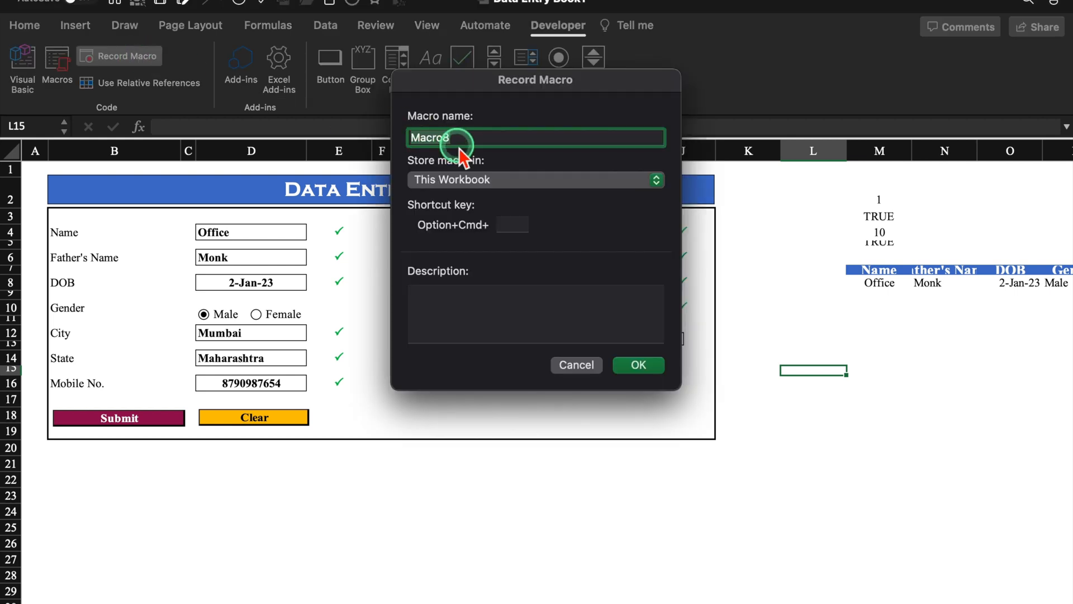
text(Clear)
click(640, 365)
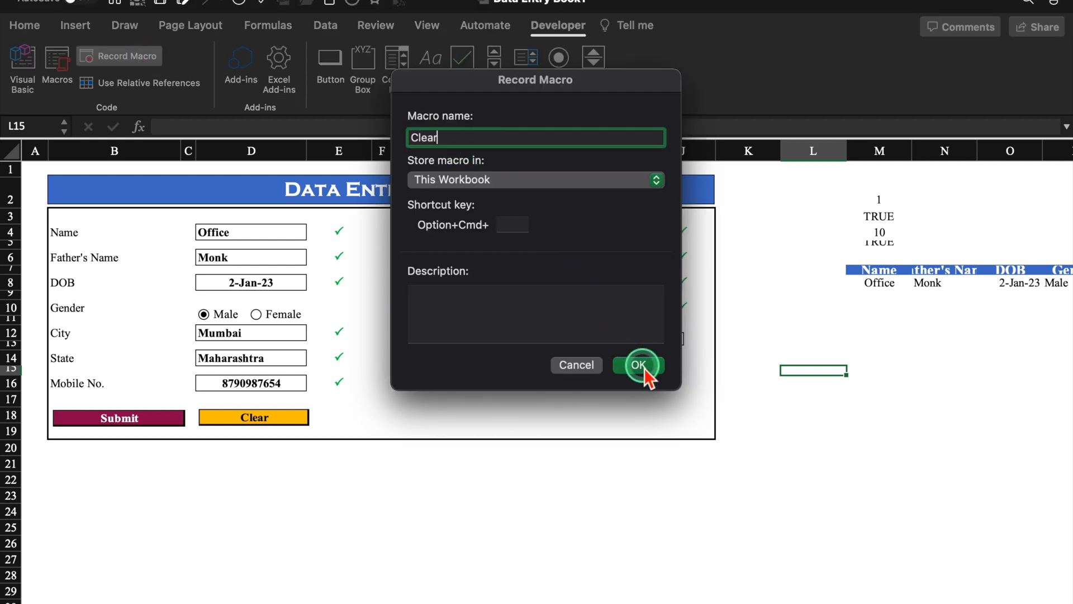
- Delete entries in D4:D8, D12:D16 and I4:I10, untick terms, select D4, and stop recording
click(280, 233)
drag(284, 236, 281, 284)
key(Delete)
drag(283, 335, 288, 389)
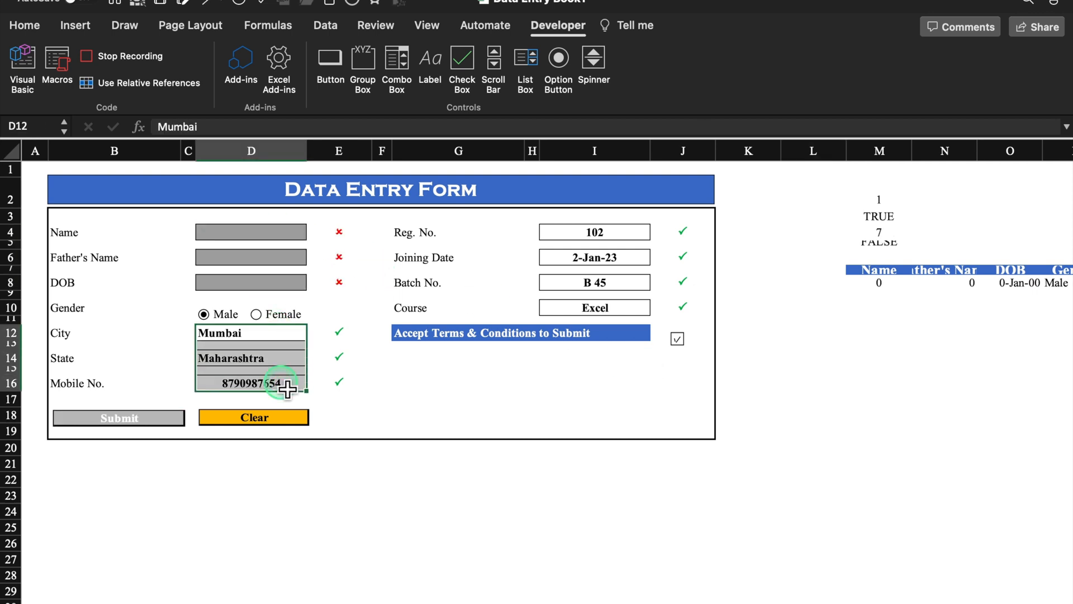
key(Delete)
drag(594, 233, 599, 314)
key(Delete)
click(677, 338)
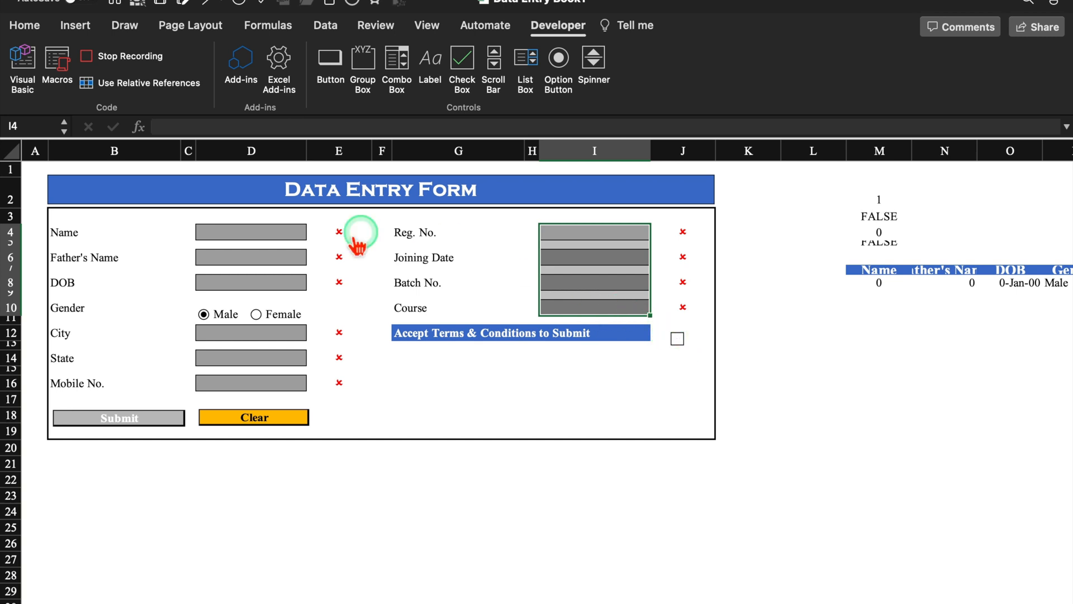
click(278, 235)
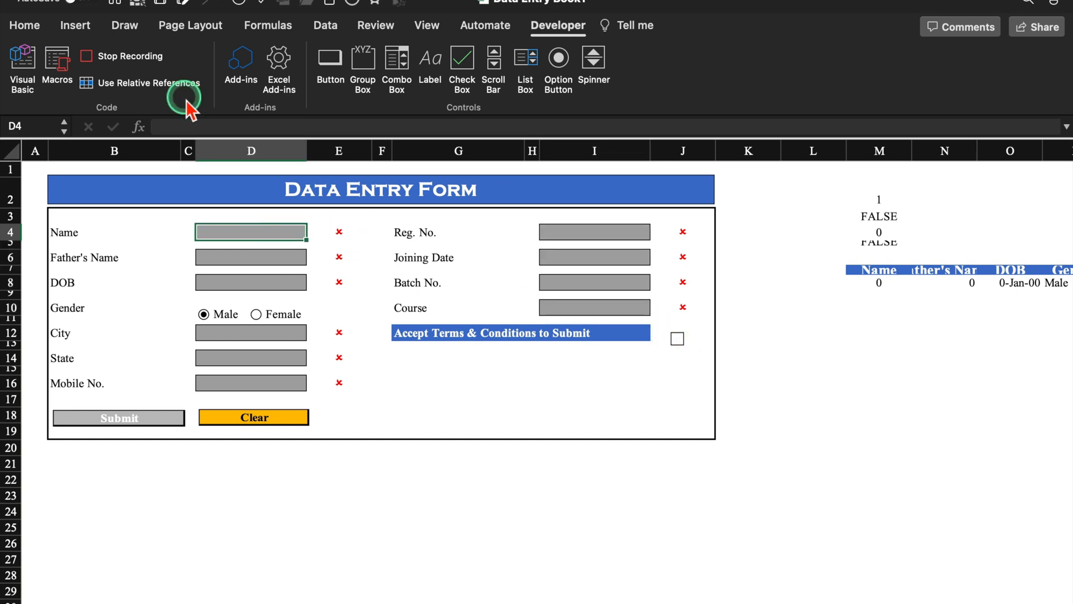
click(141, 58)
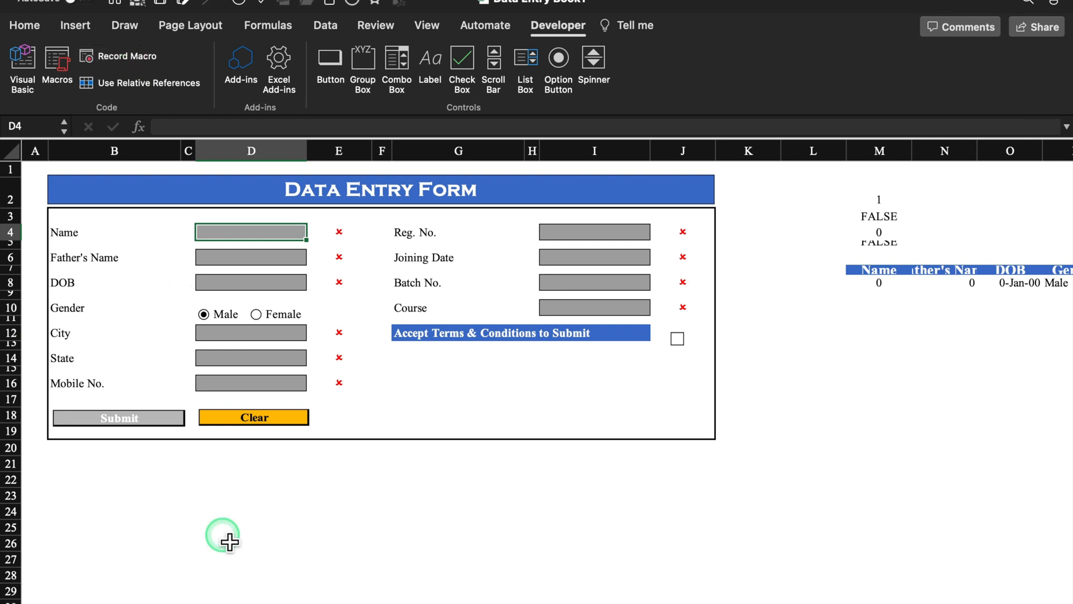
- Assign the Submit macro to the Submit picture
click(141, 427)
right_click(141, 427)
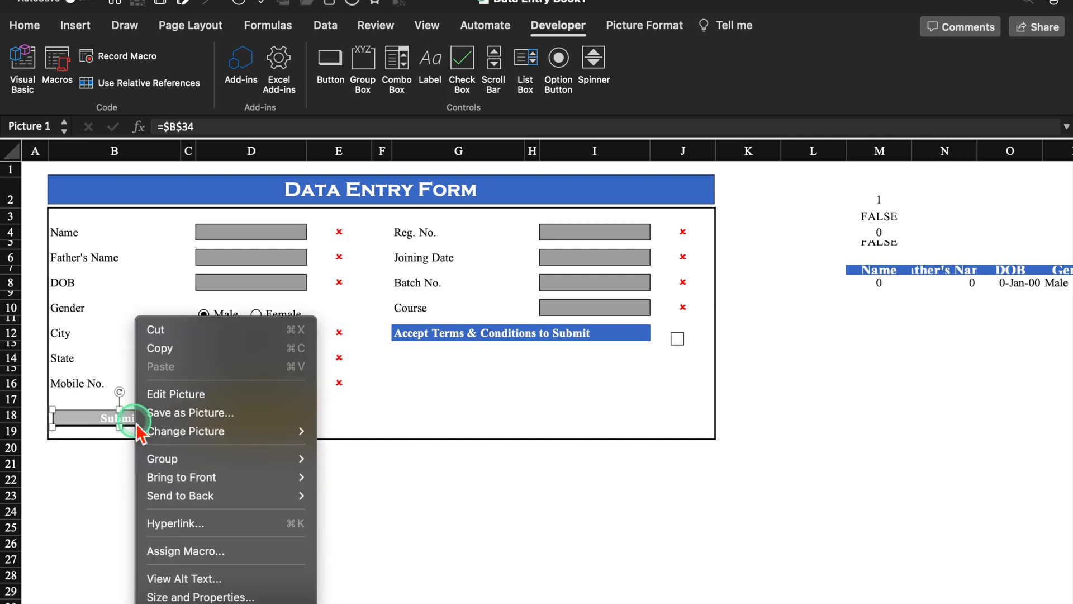
click(197, 550)
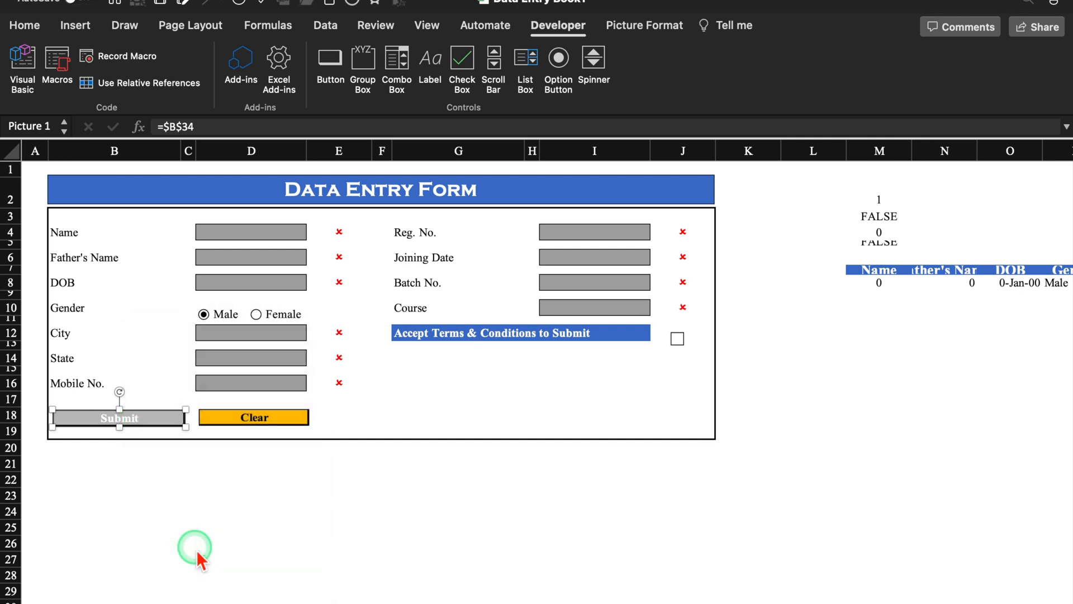
click(408, 178)
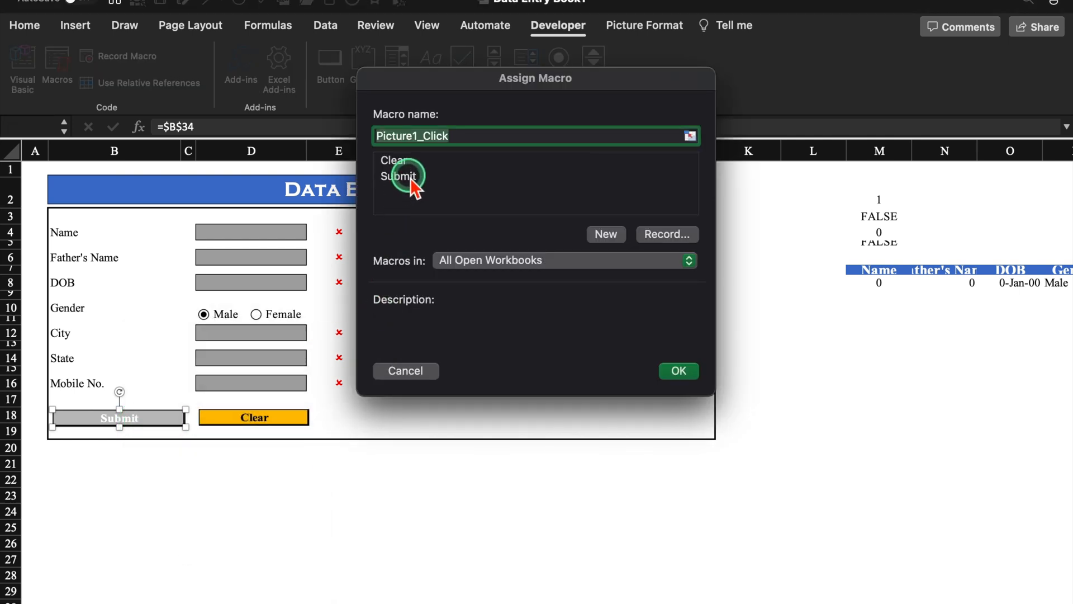
click(679, 370)
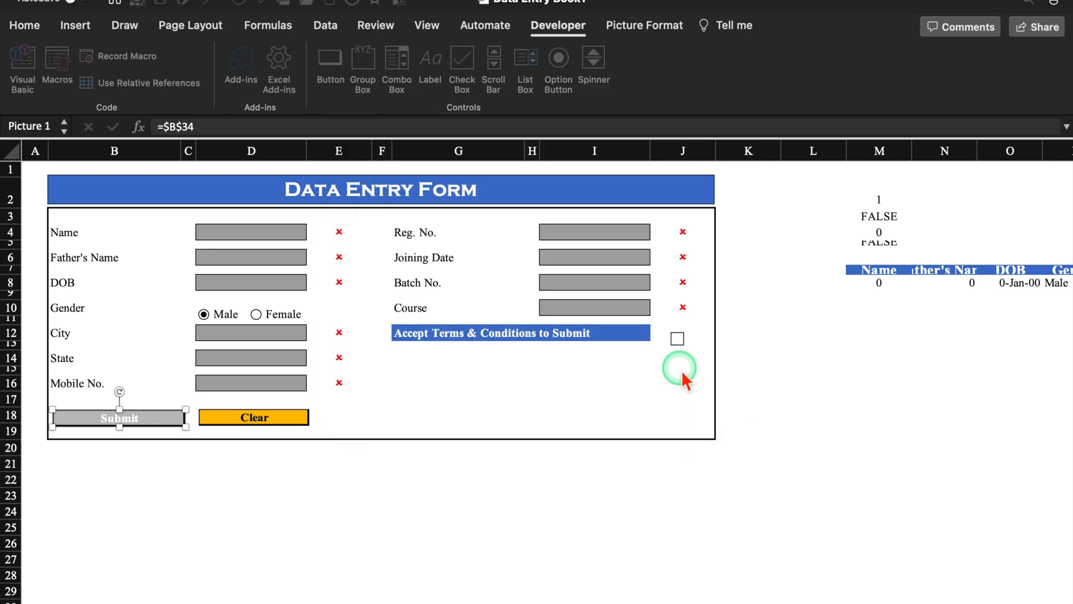
- Assign the Clear macro to the orange Clear picture
click(290, 420)
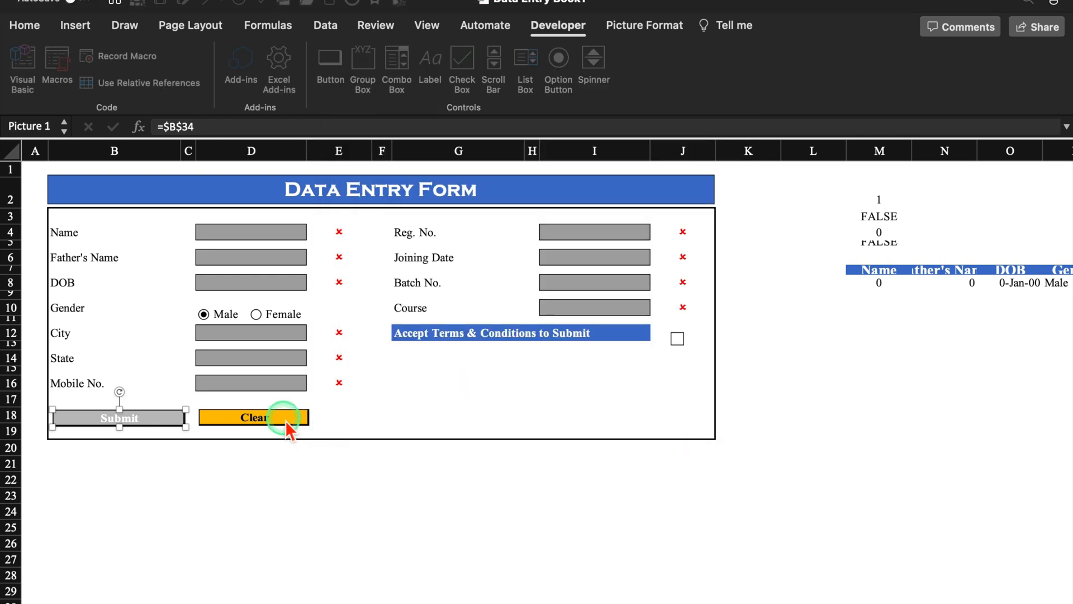
click(290, 422)
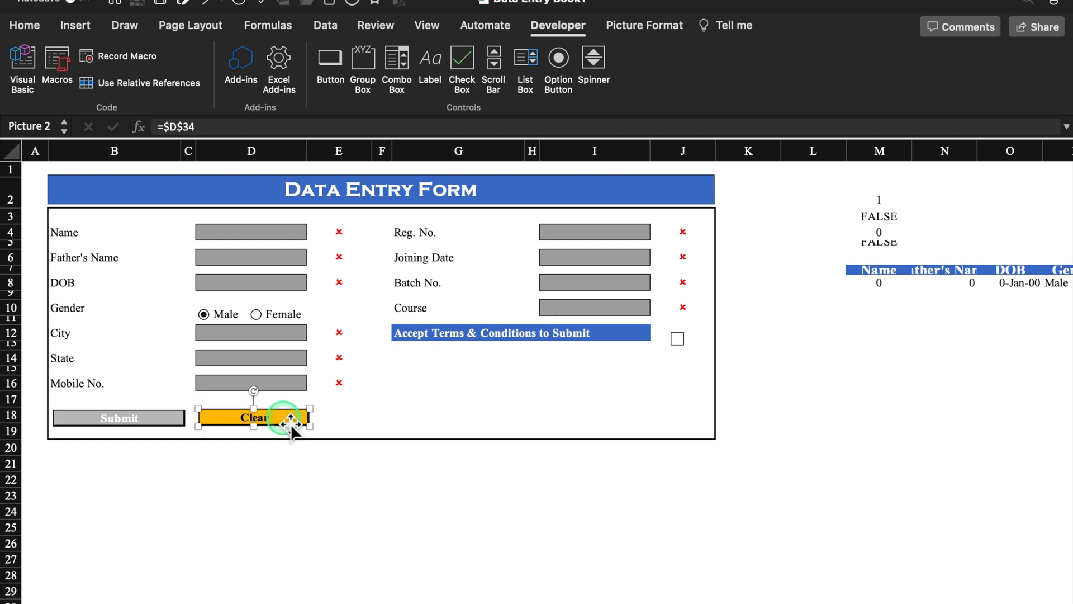
right_click(291, 424)
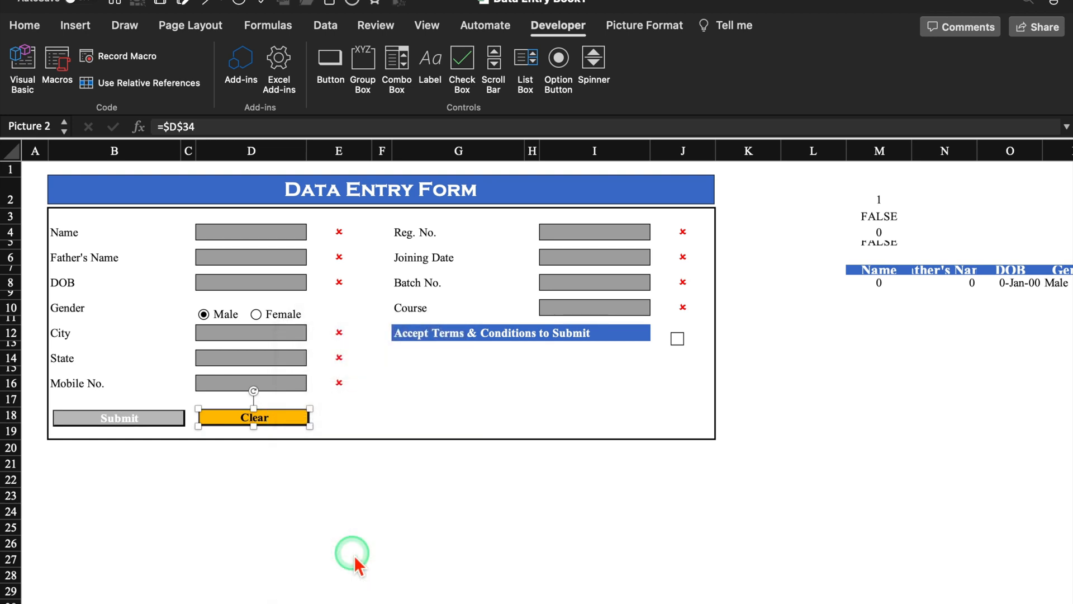
click(414, 162)
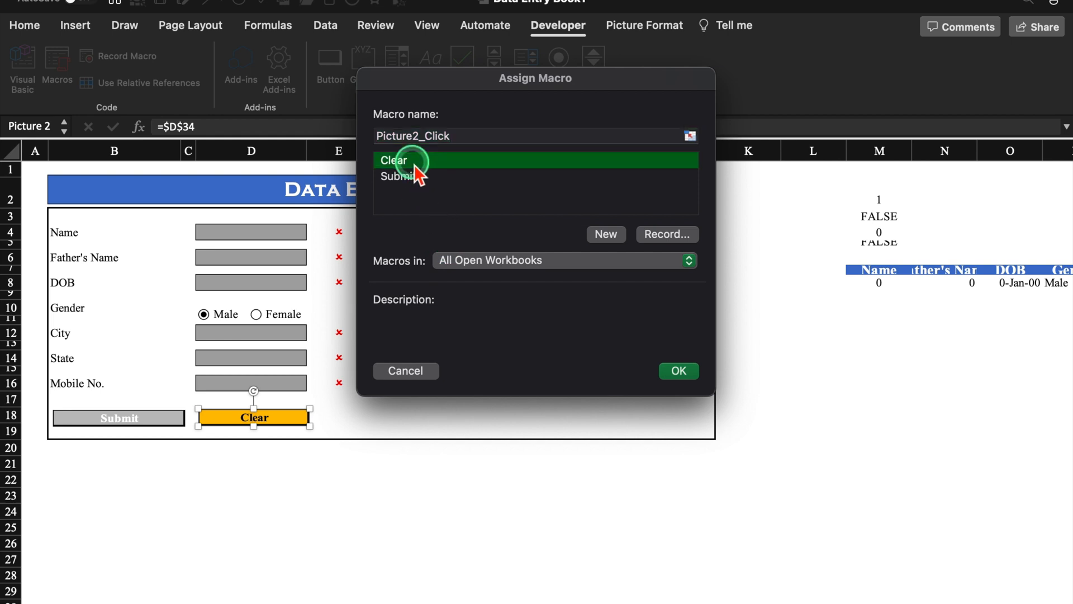
click(680, 370)
drag(889, 150, 859, 166)
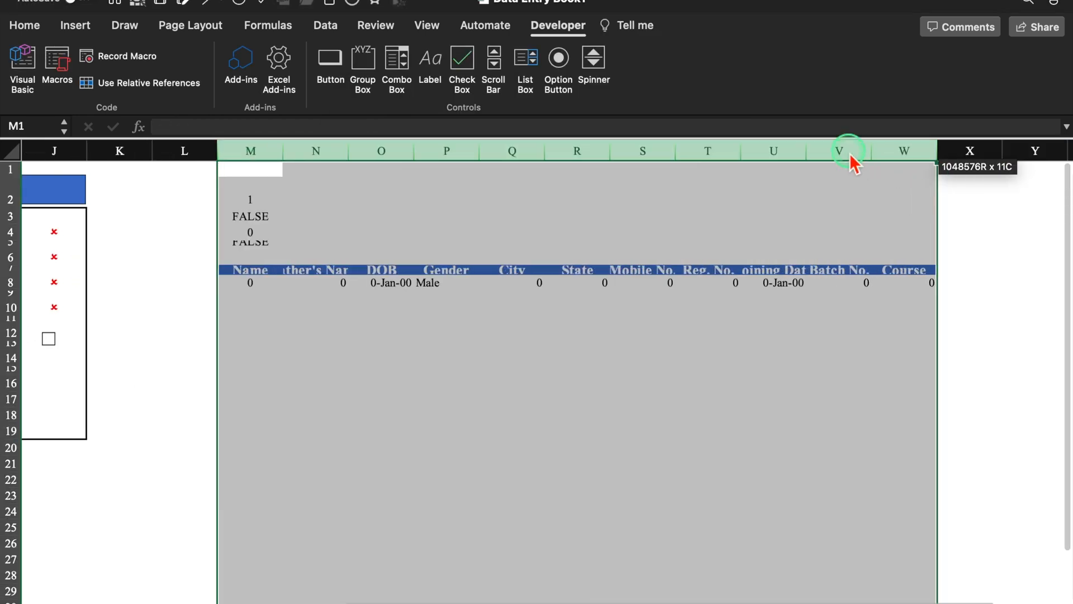
- Hide helper columns M through W
right_click(859, 166)
click(889, 345)
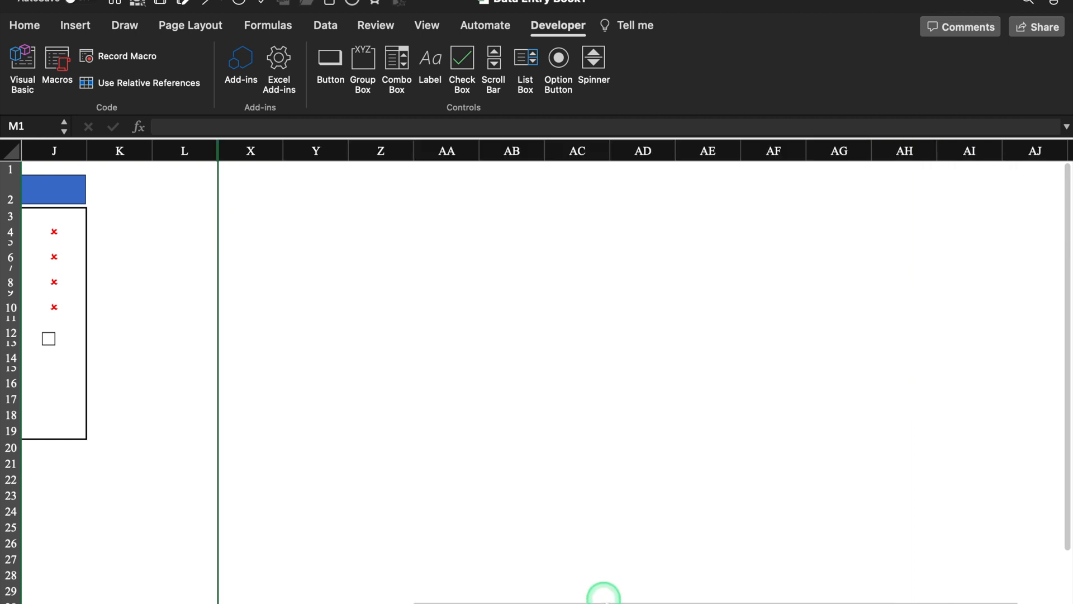
scroll(569, 597, left, 10)
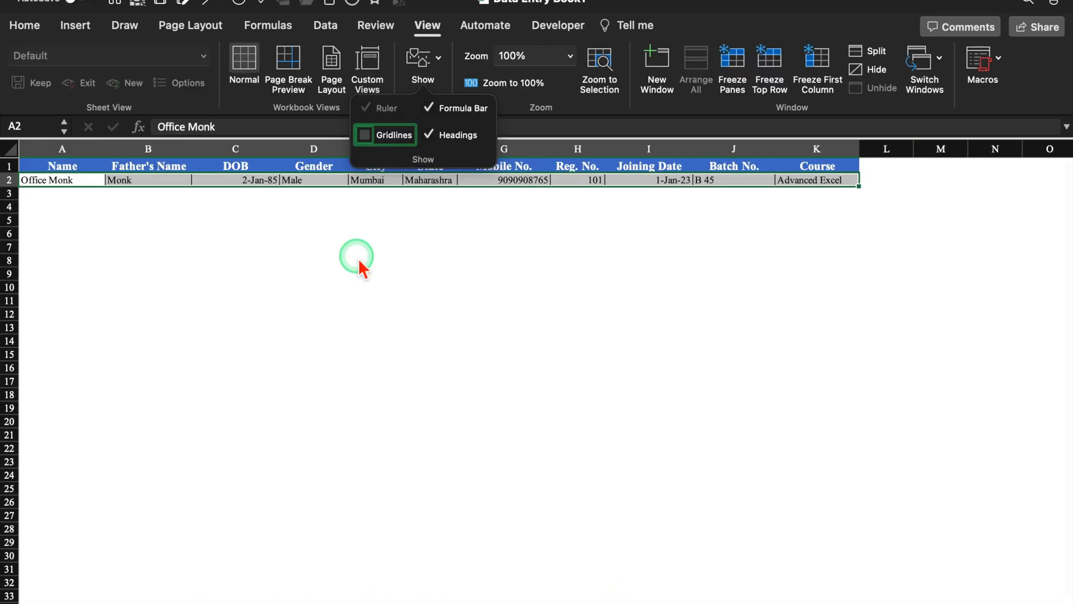
click(361, 265)
click(386, 300)
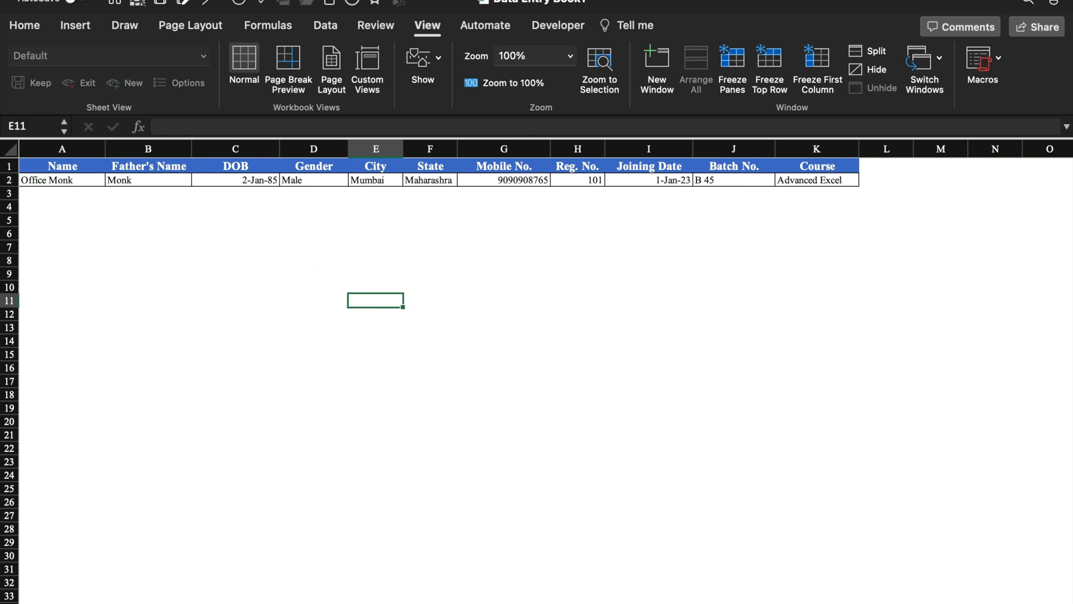
click(143, 587)
click(266, 238)
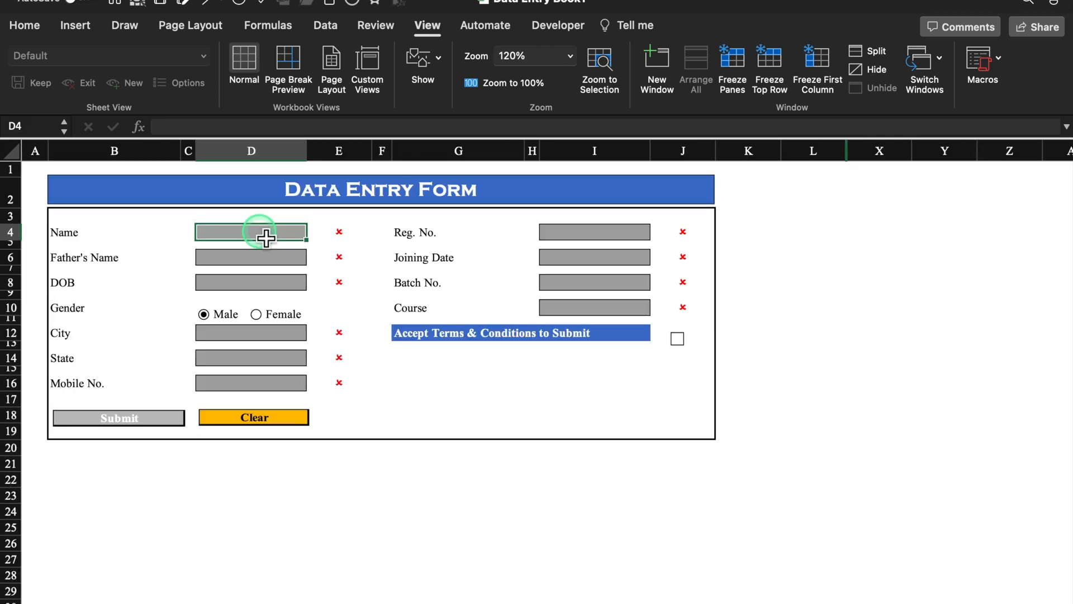
double_click(264, 236)
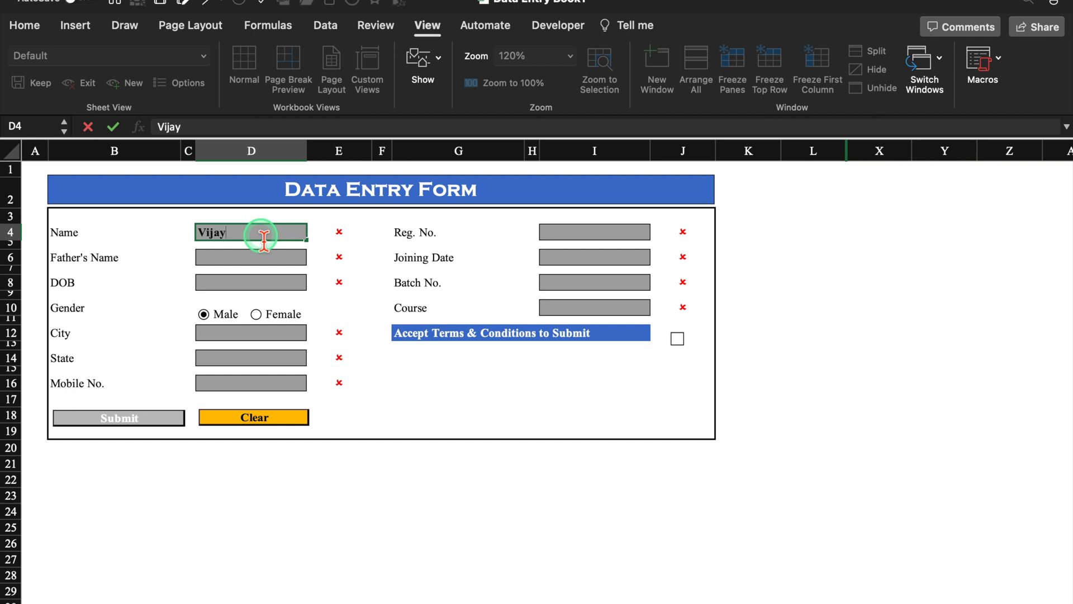
key(Return)
text(Monk)
key(Return)
text(8/27/1985)
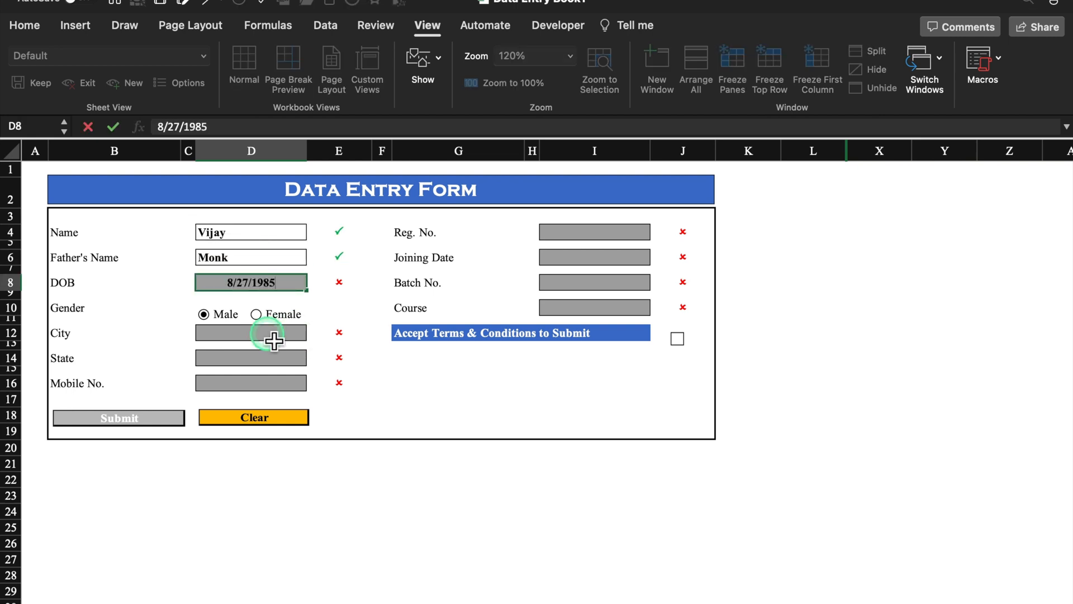
key(Return)
text(Mumbai)
key(Return)
text(Maharashtra)
key(Return)
- Enter Reg. No. 103, date 1/5/22, batch B 45, course Advanced Excel, accept terms and submit
click(614, 234)
text(103)
key(Return)
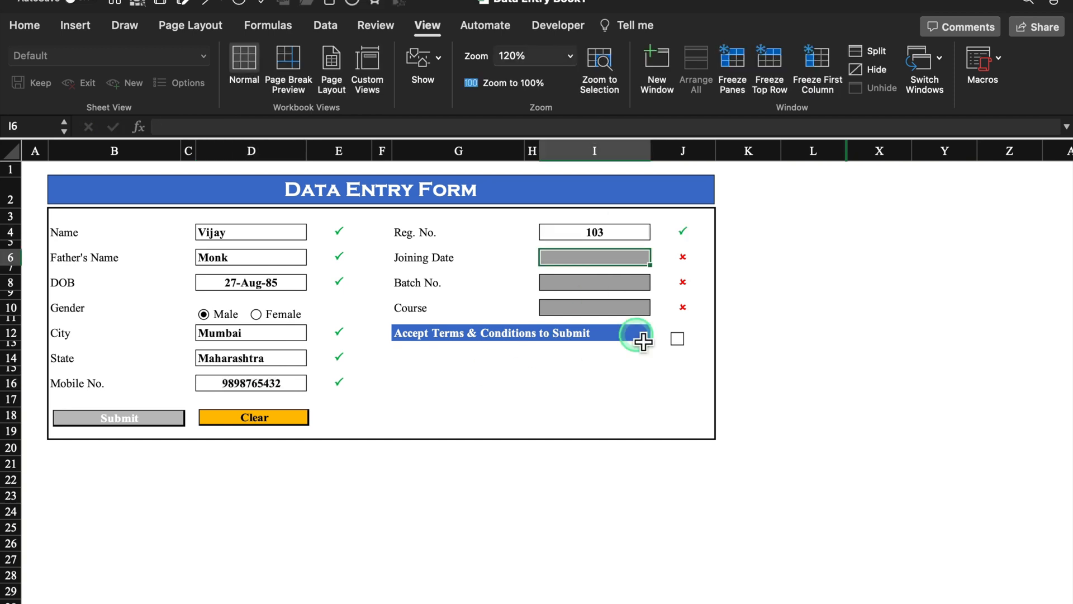
text(1/5/22)
key(Return)
text(B 45)
key(Return)
text(Advanced Excel)
click(768, 341)
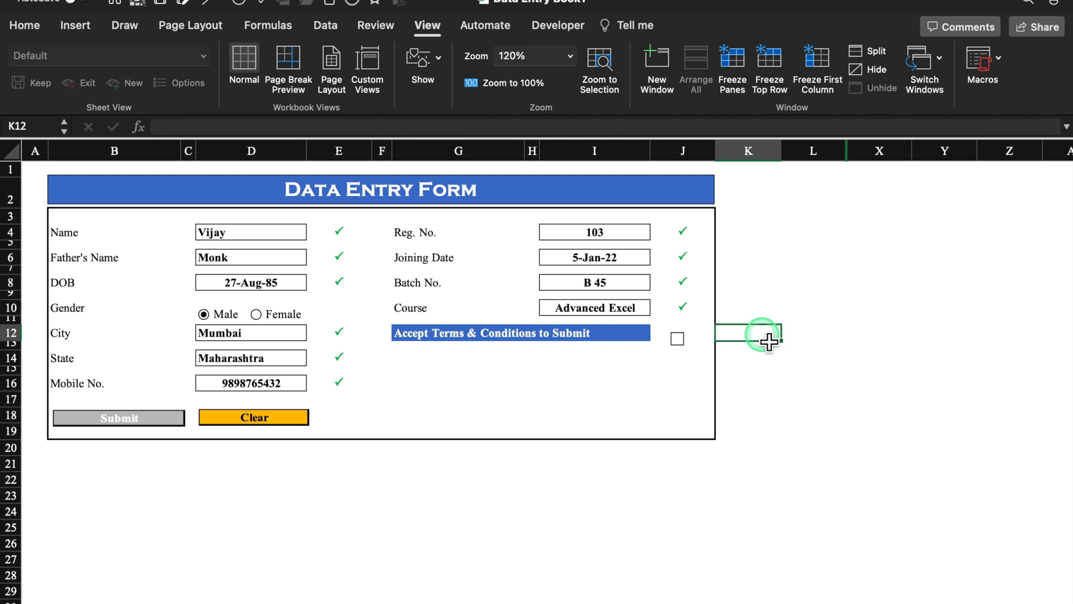
click(678, 339)
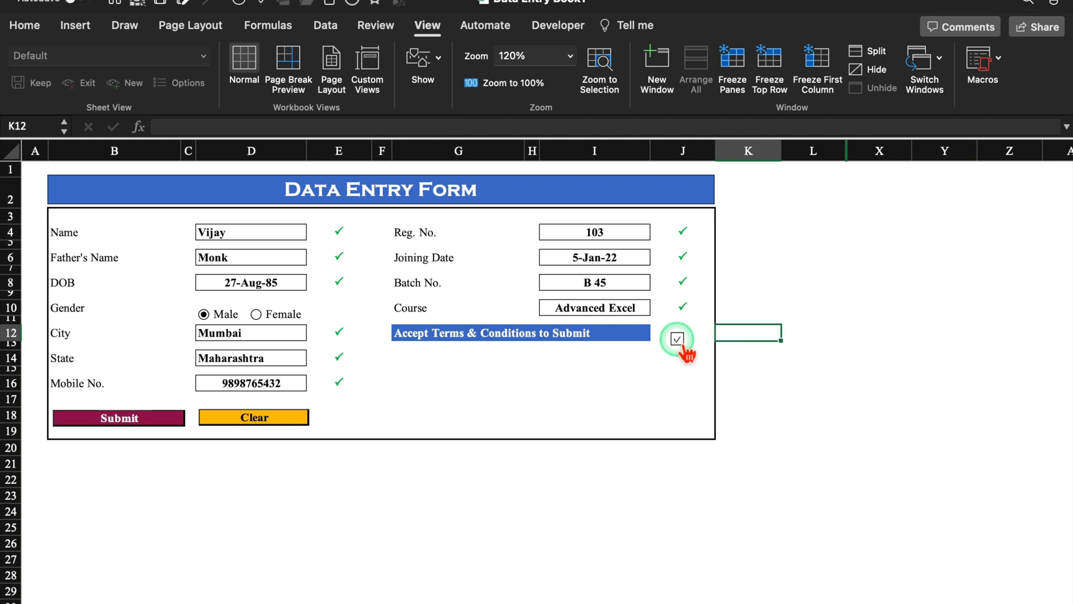
click(137, 418)
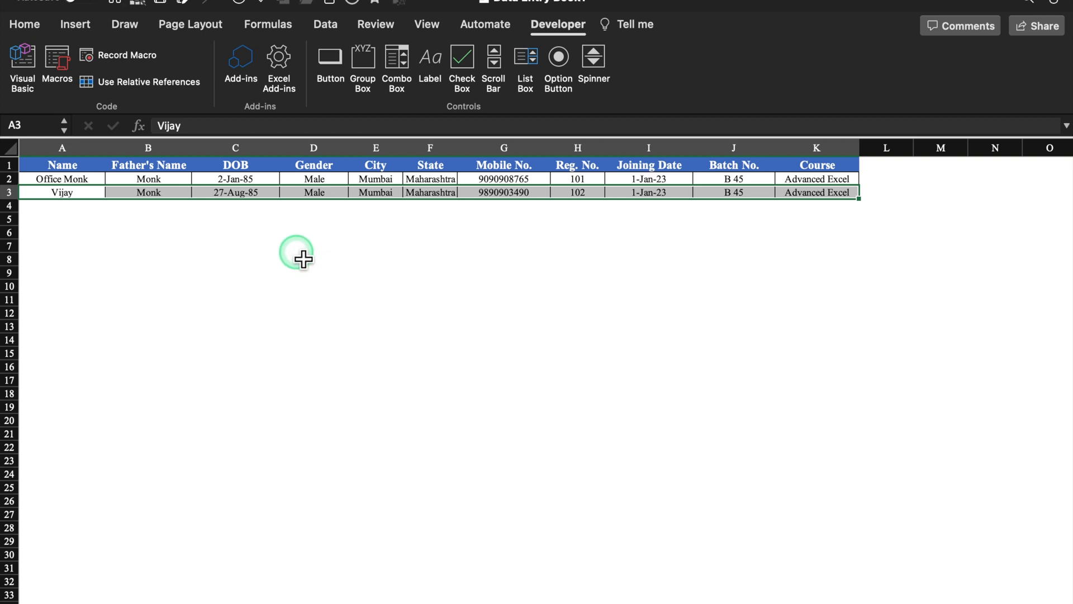
click(289, 248)
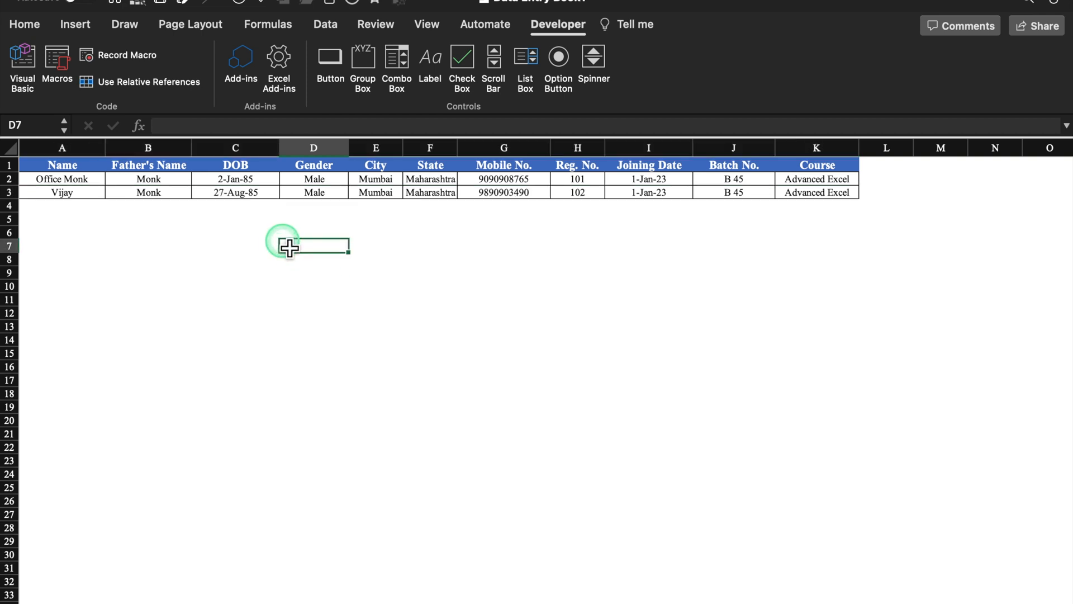